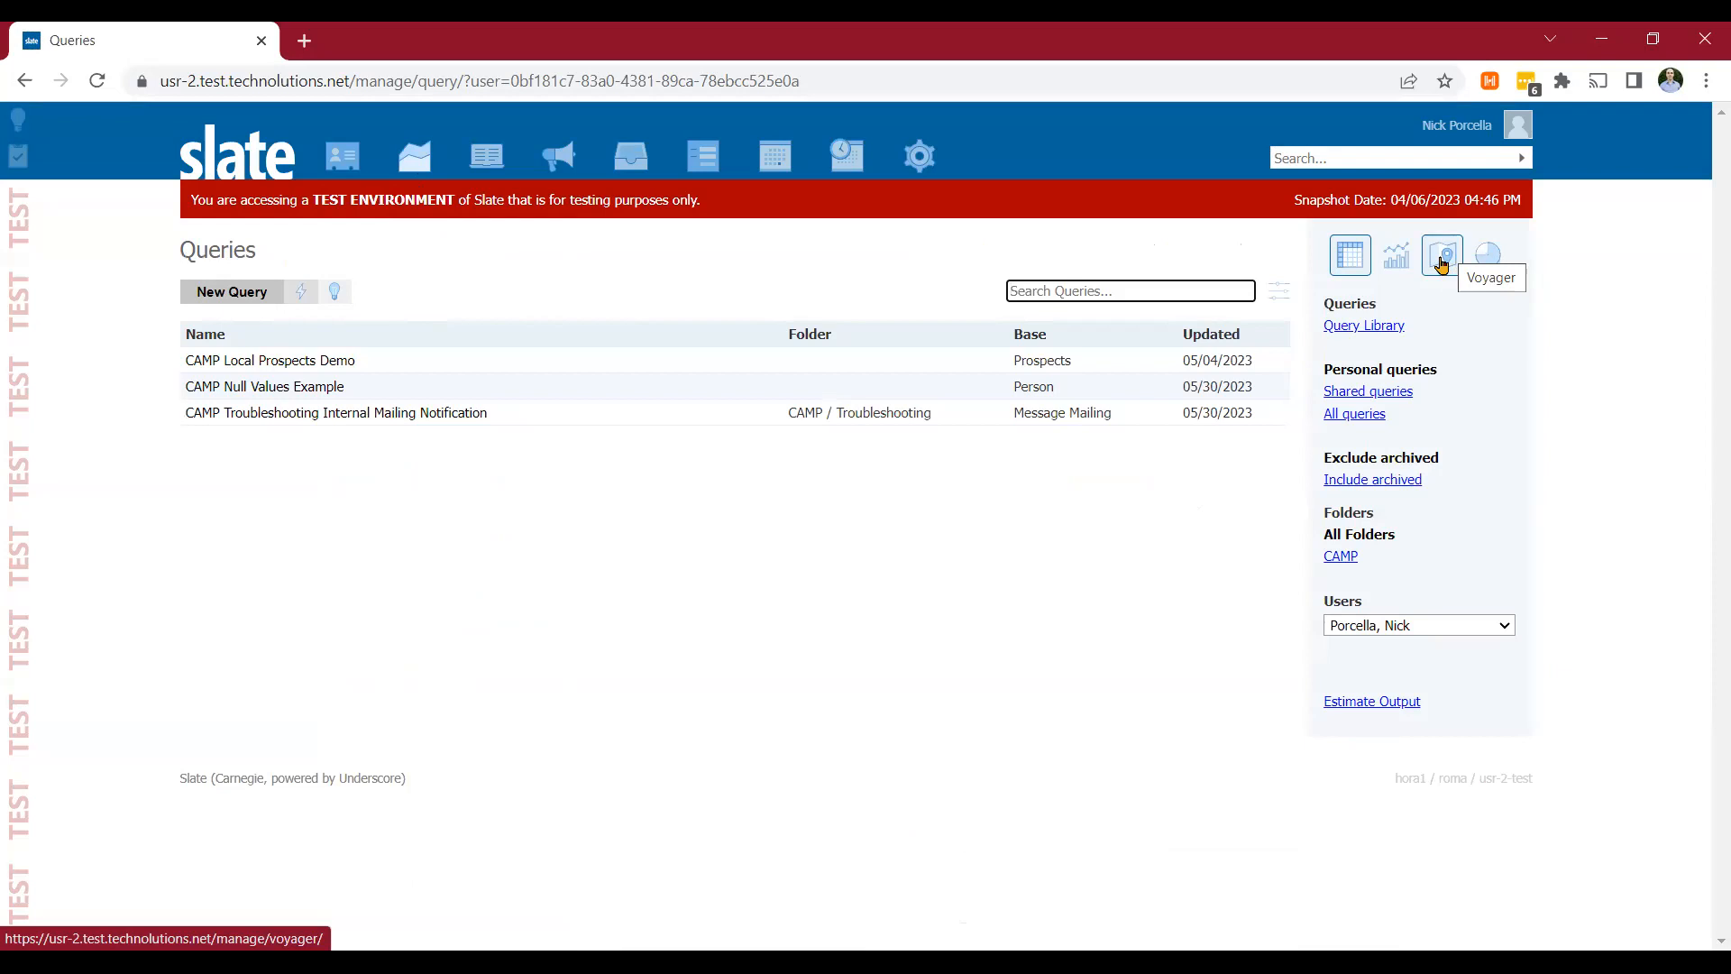
Step: Open Voyager and create a new voyage named Demo Voyage
click(1442, 264)
click(702, 602)
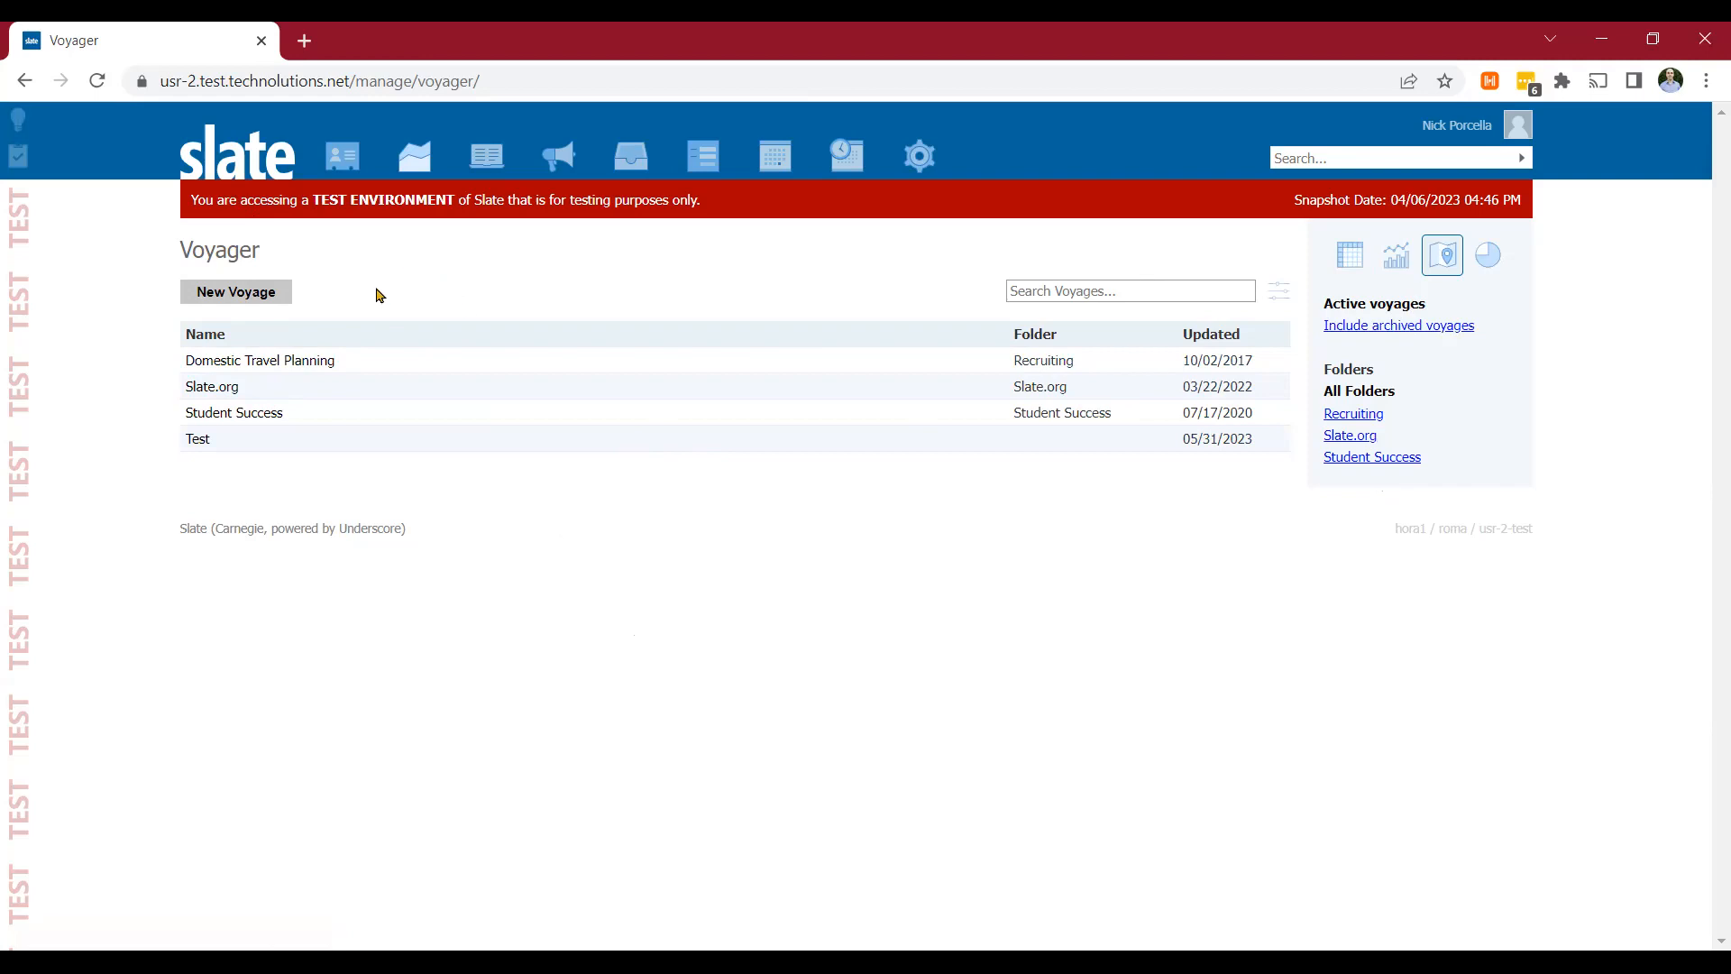
click(283, 297)
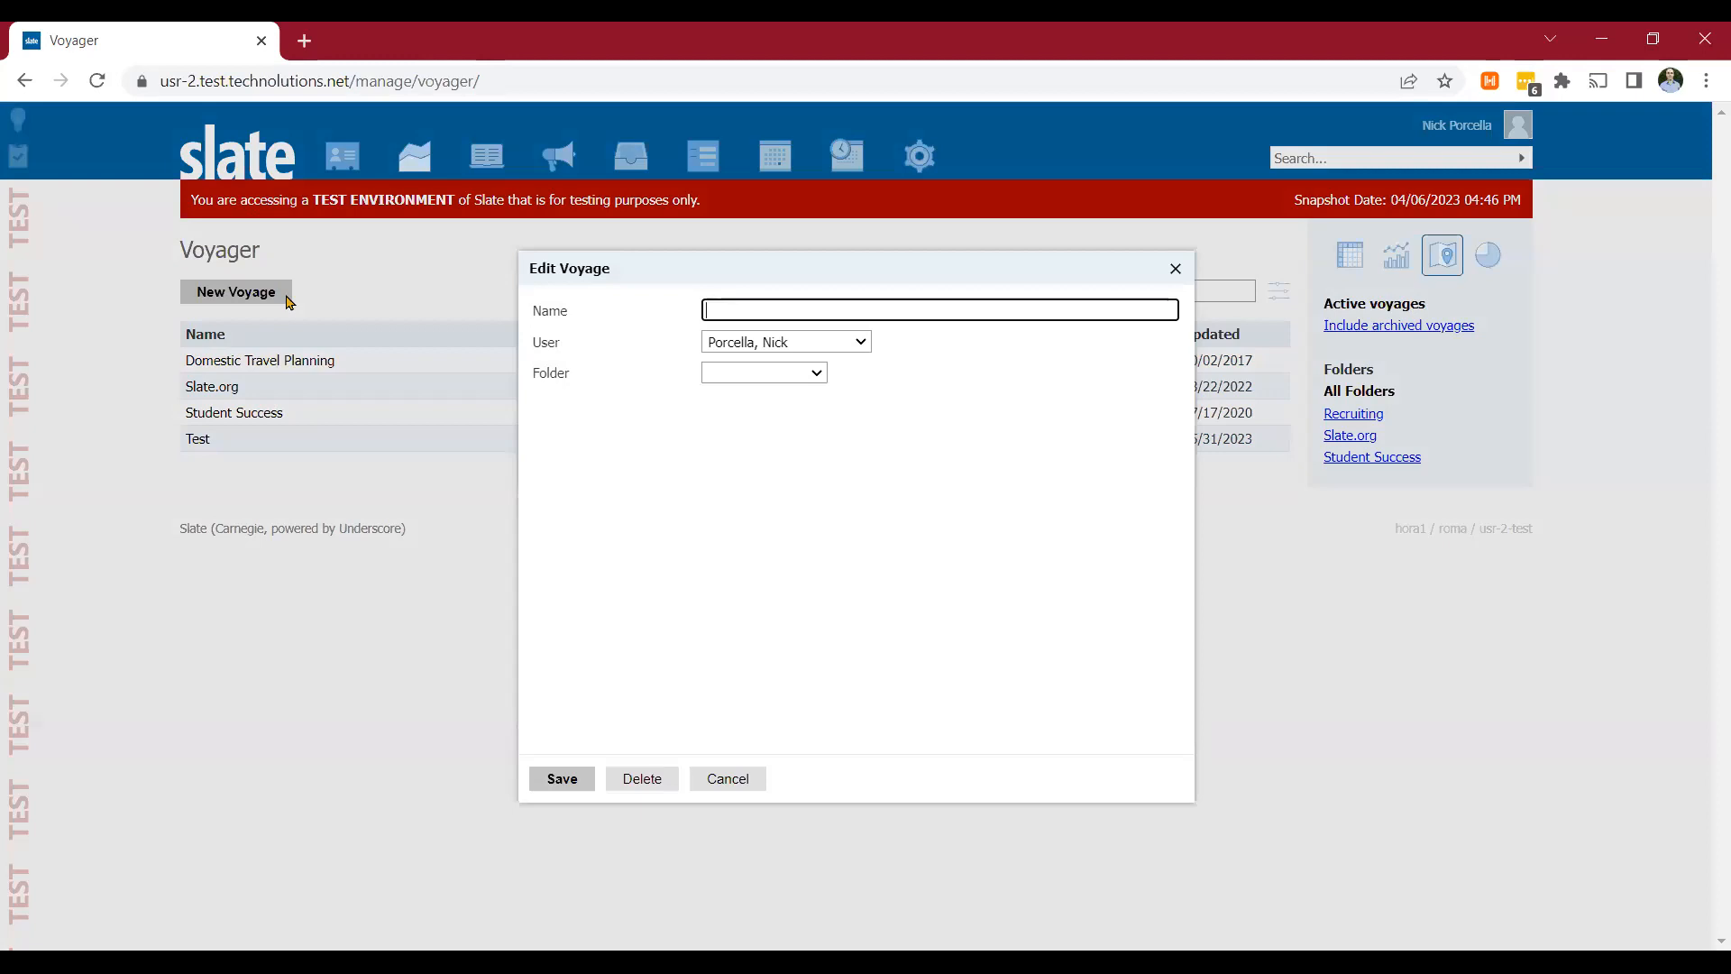
text(Demo Voyage)
click(559, 779)
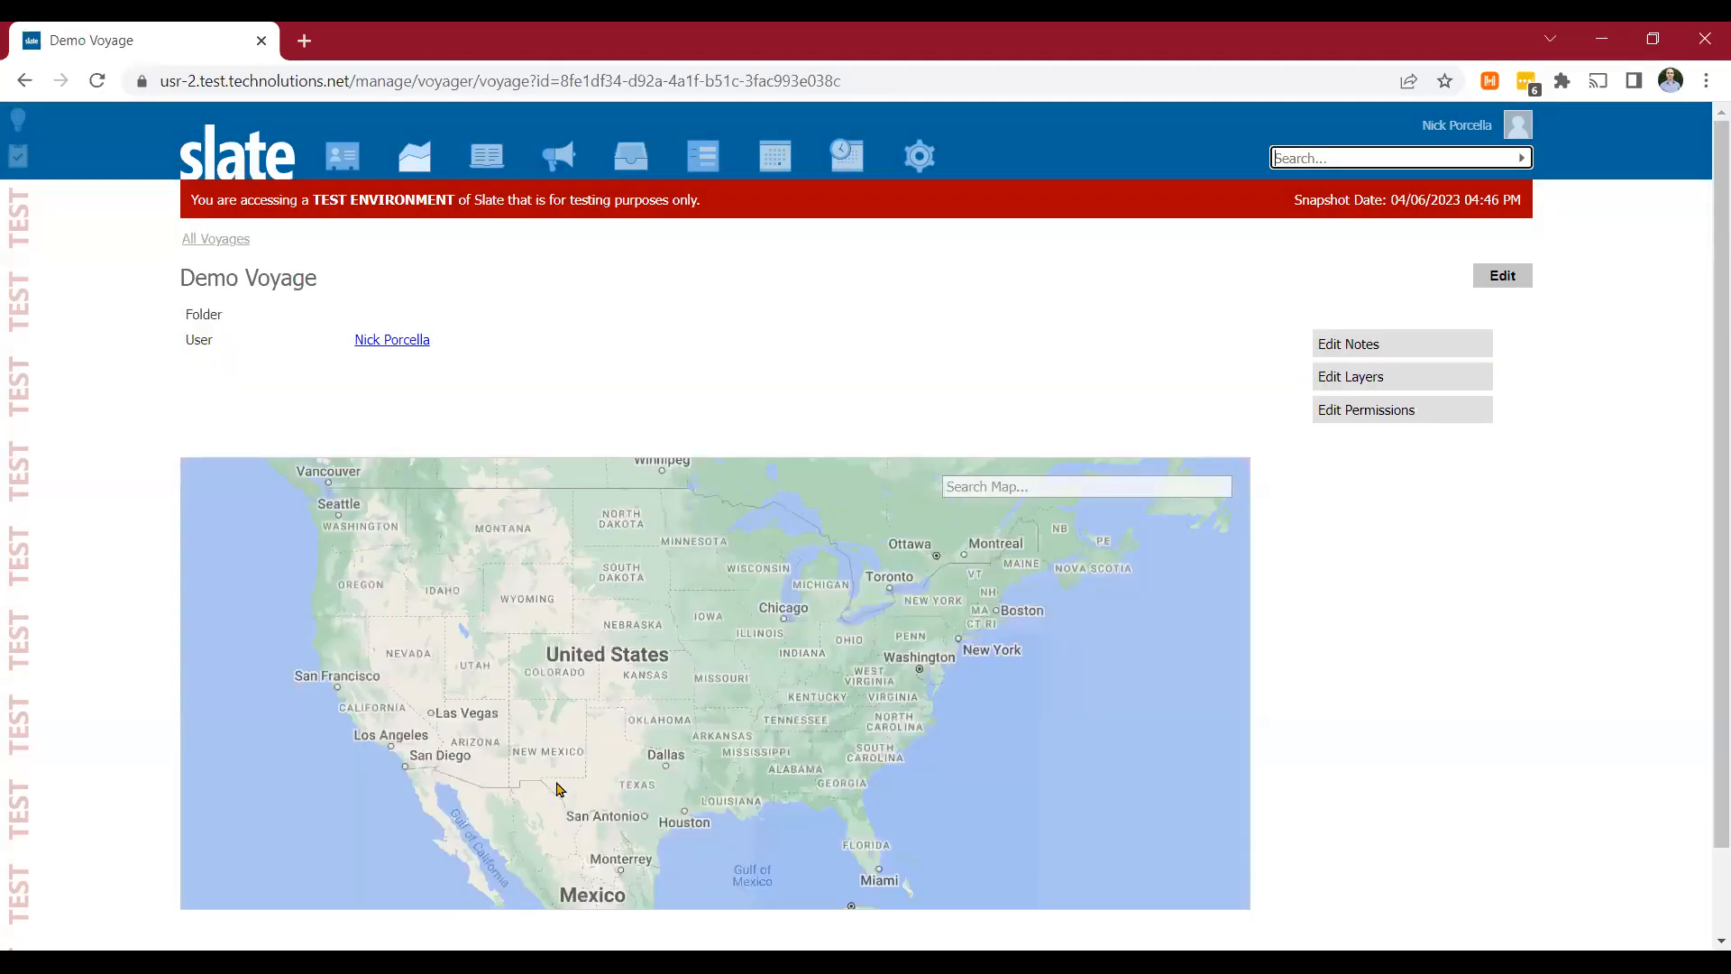
Step: Review the voyage's edit, notes and permissions dialogs, closing each without making changes
click(1500, 276)
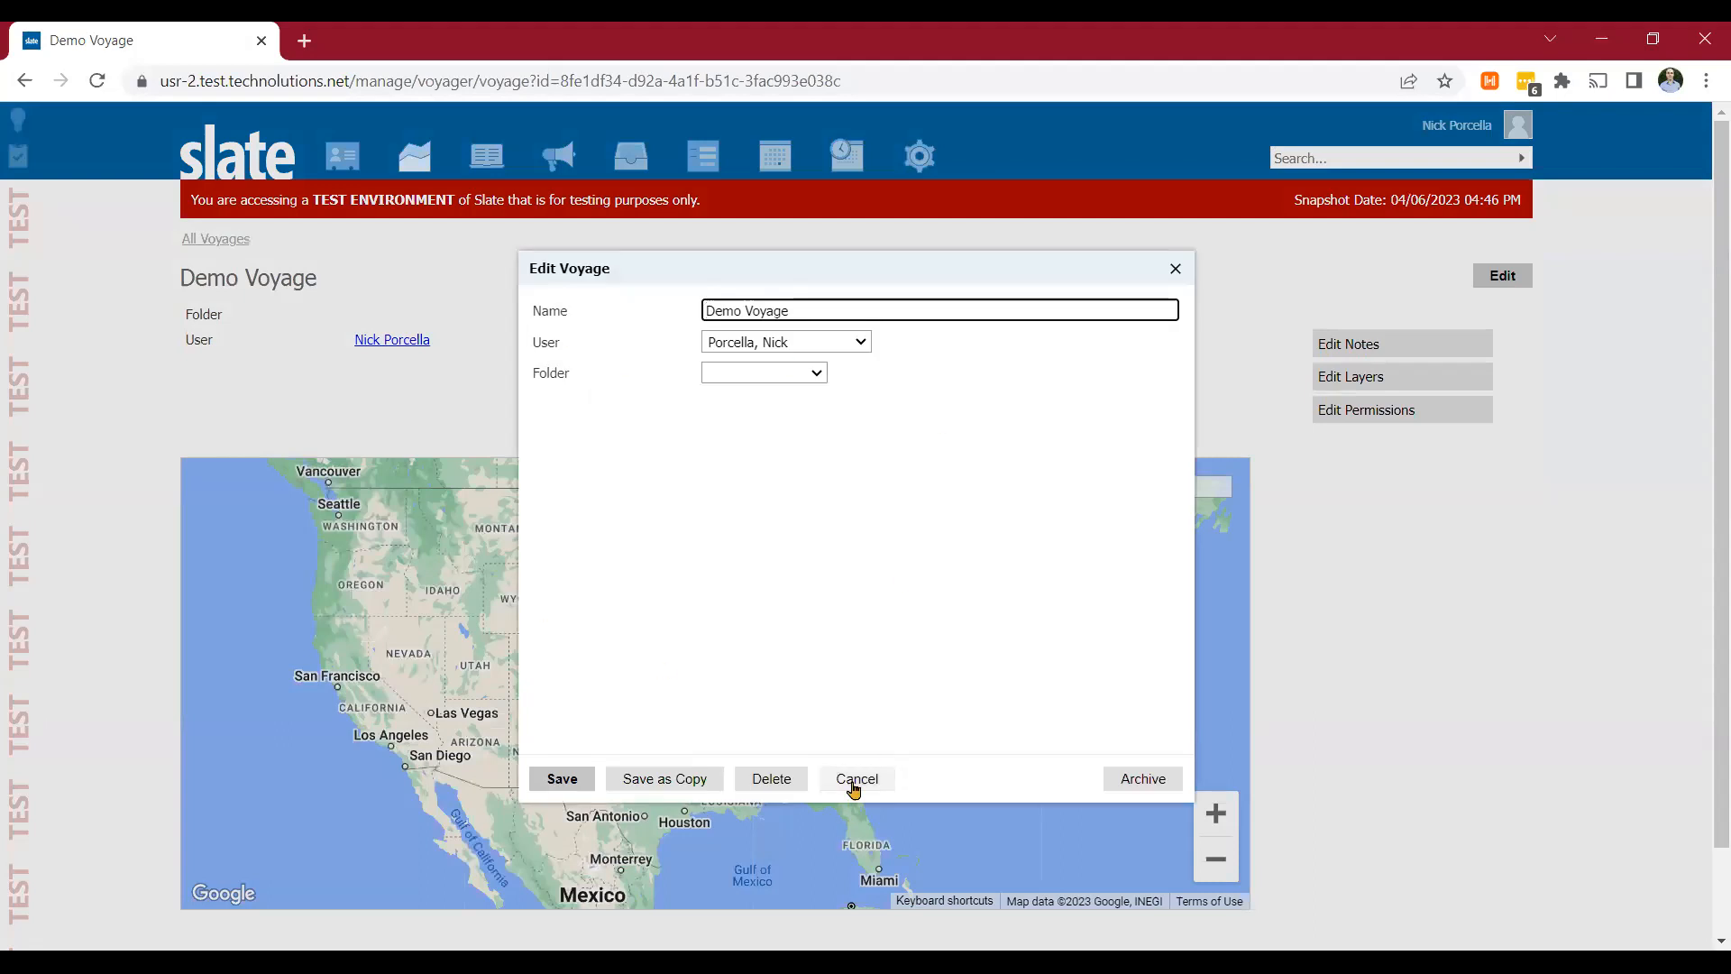
click(855, 781)
click(1383, 347)
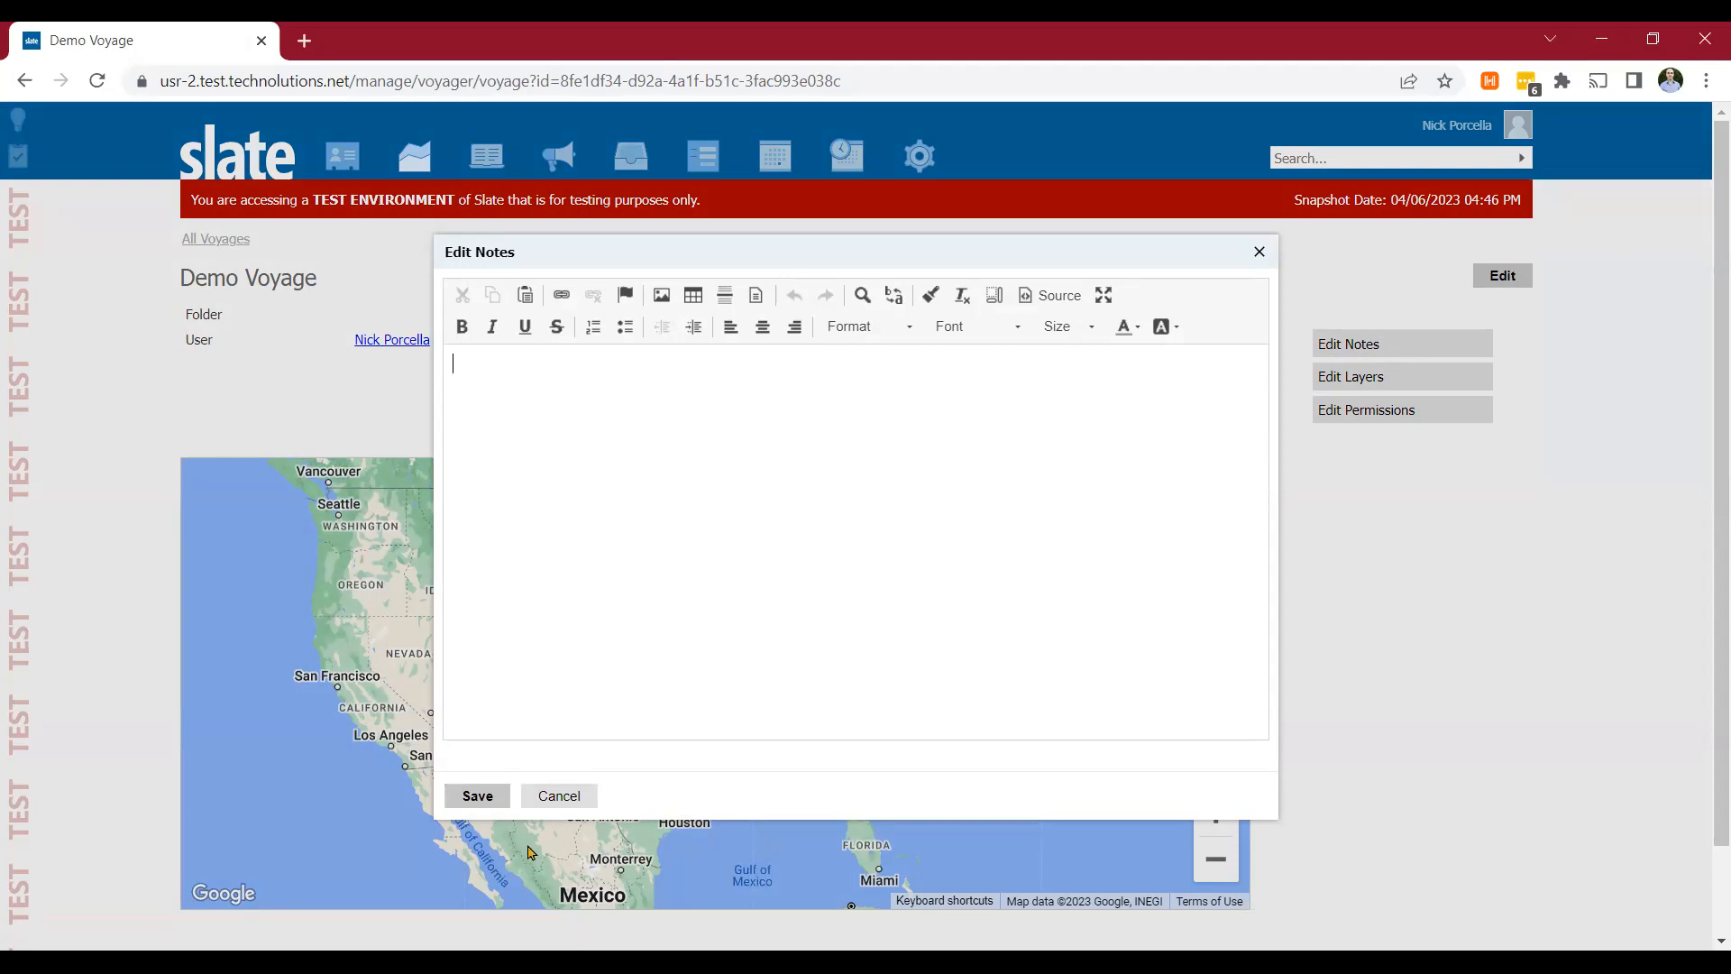
click(559, 797)
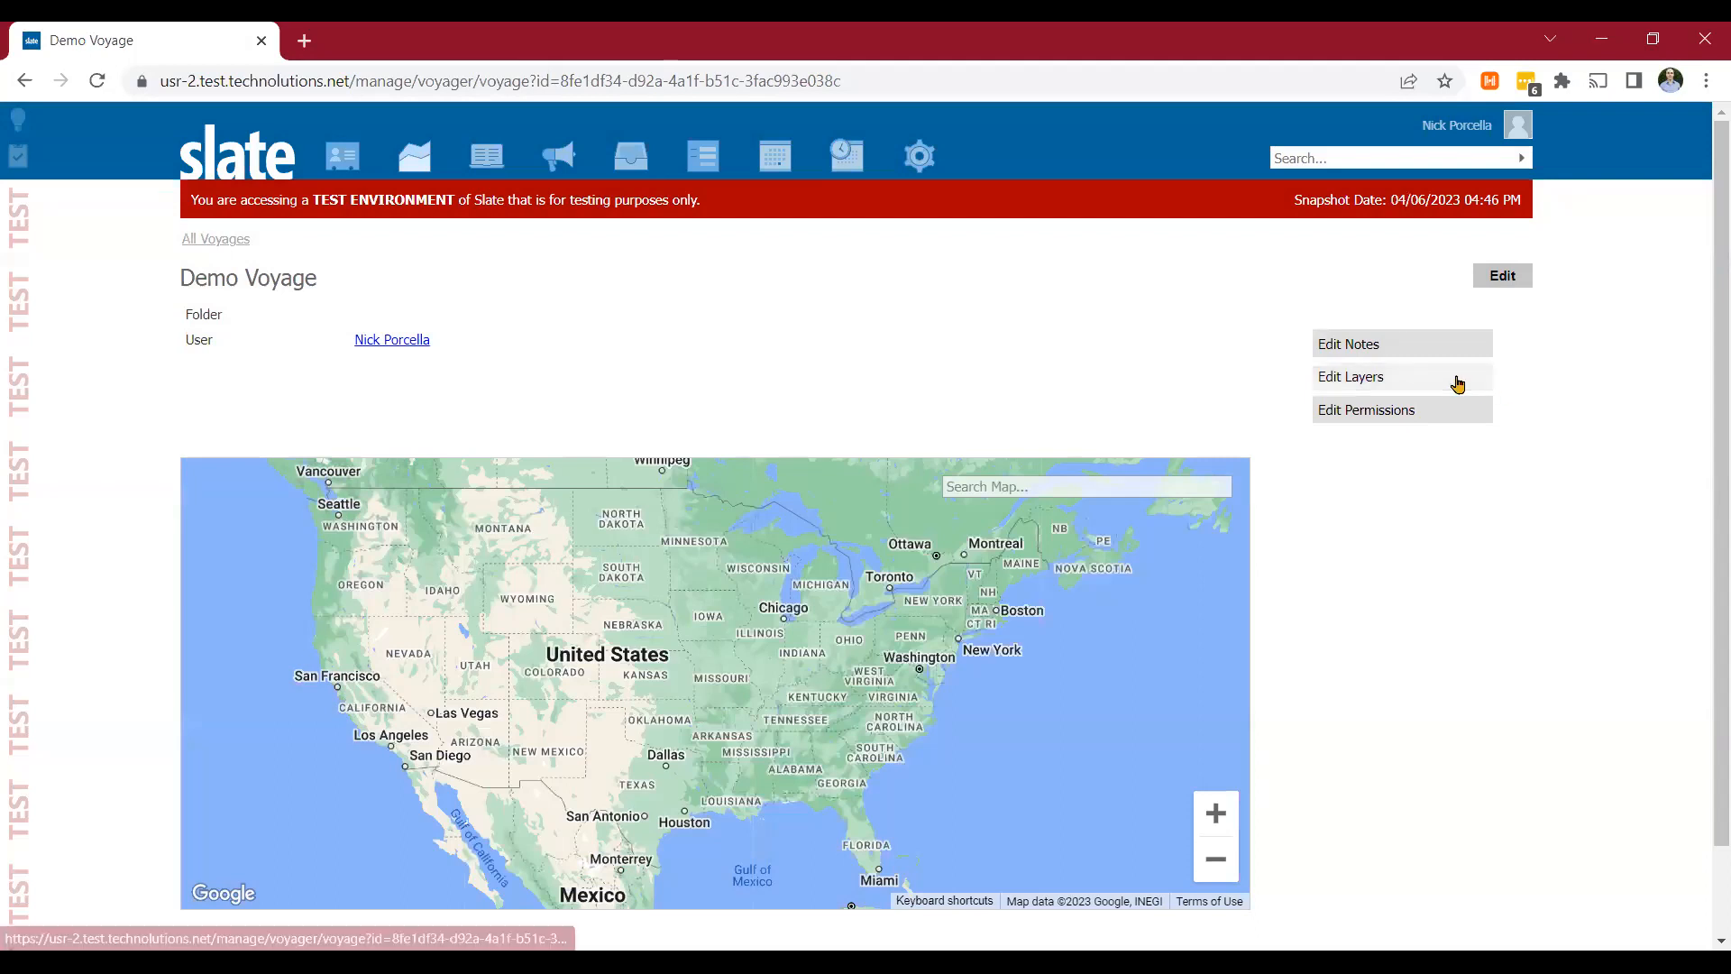
click(1402, 420)
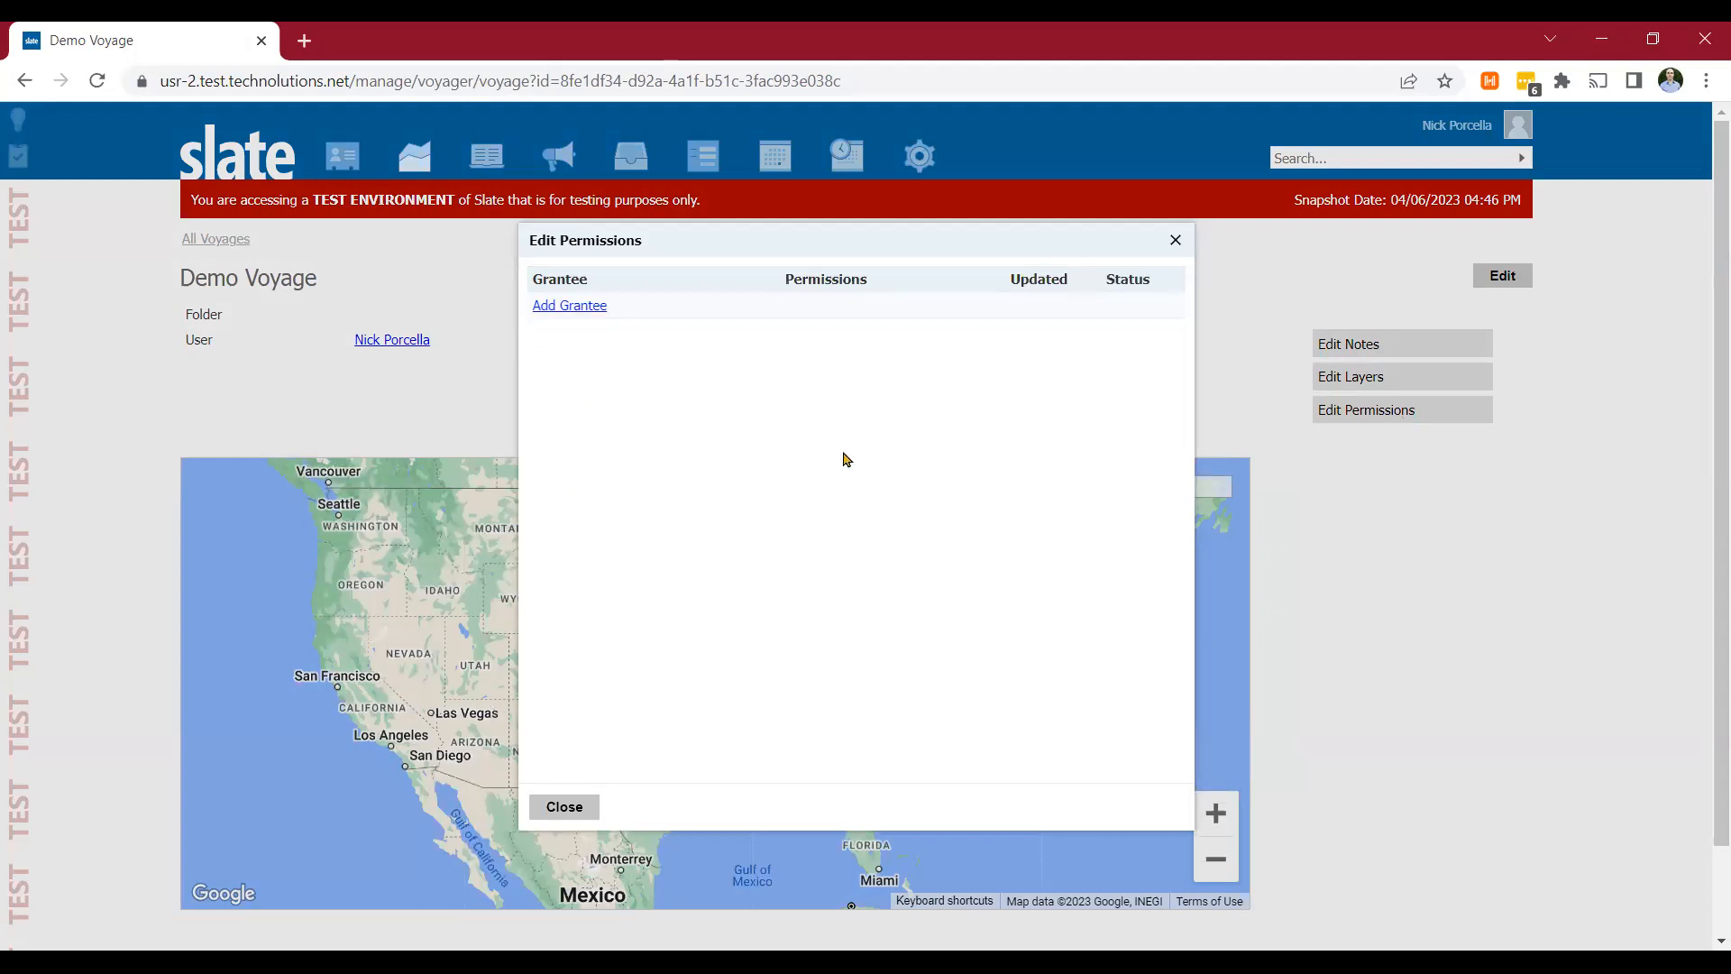
click(561, 811)
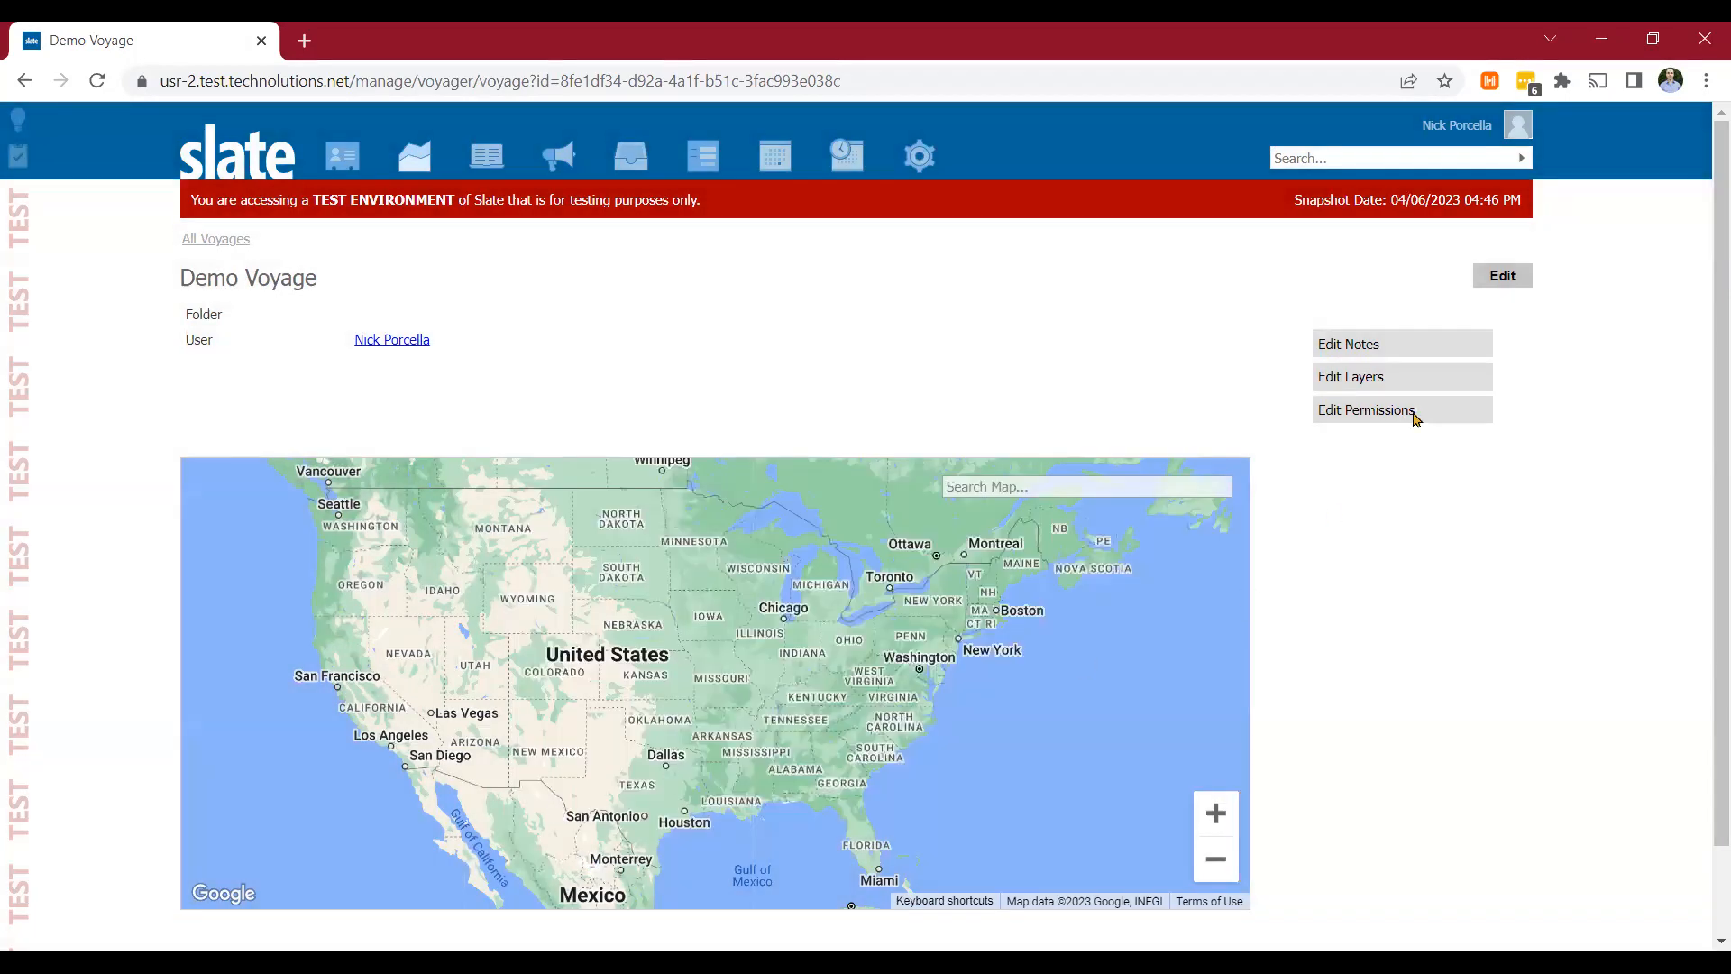
Step: Start a new layer for Demo Voyage and name it Prospects, keeping the Marker type
click(1438, 377)
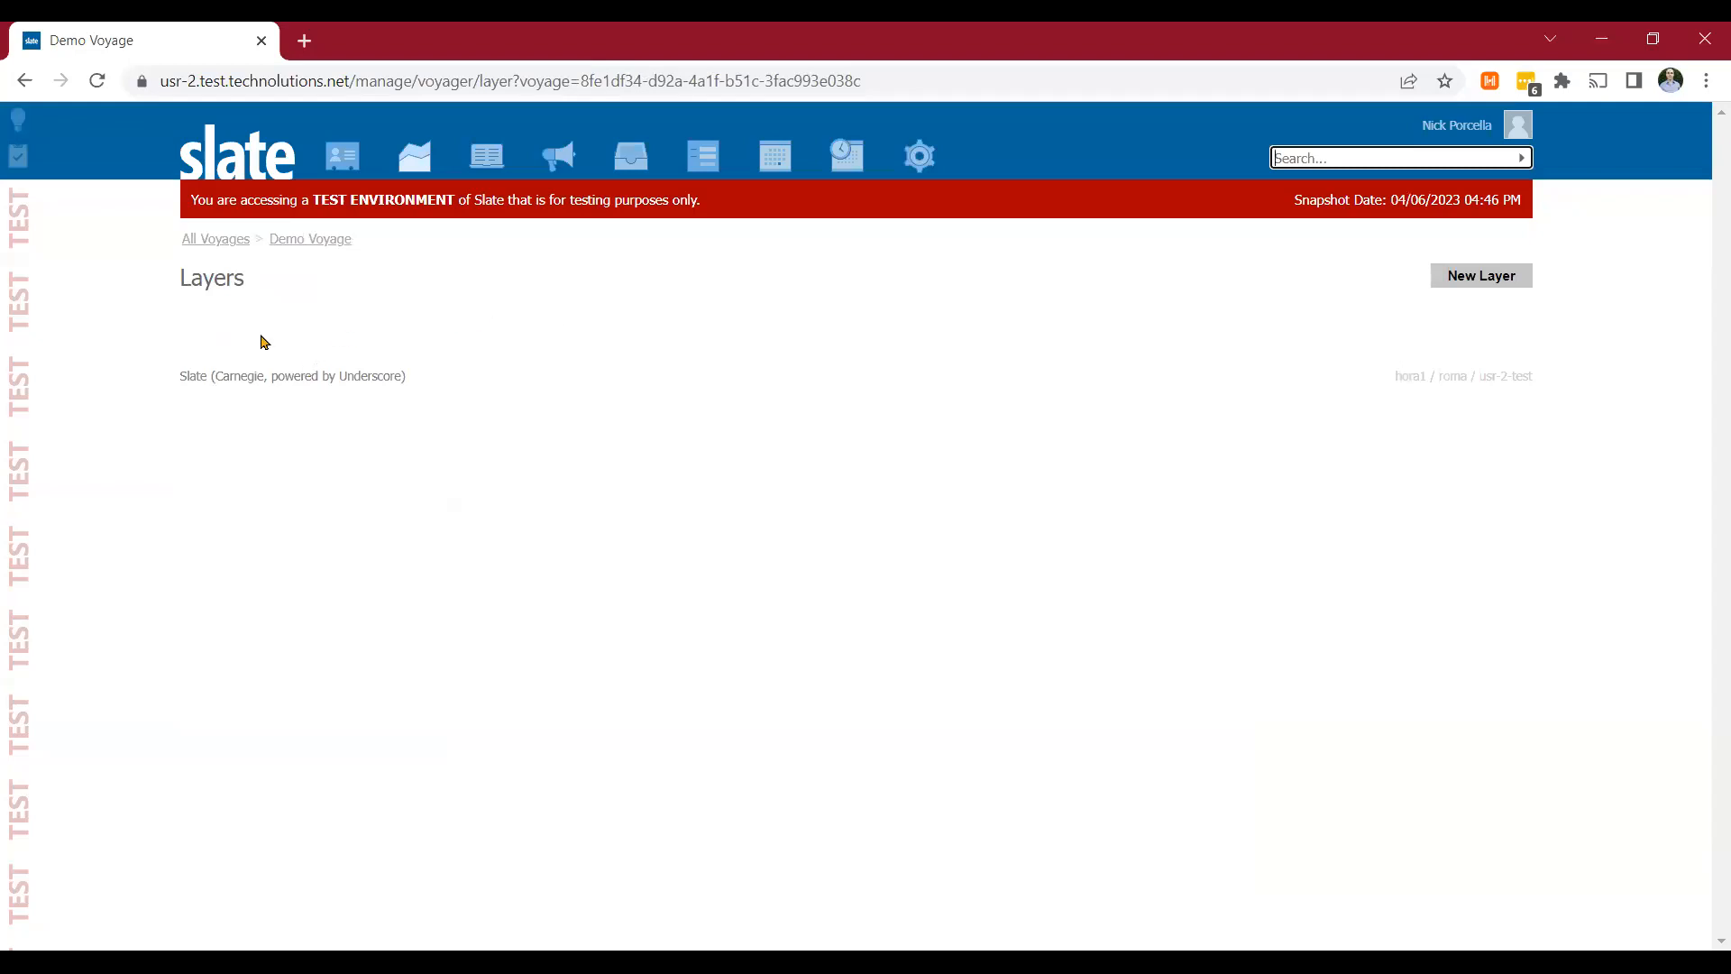
click(1488, 280)
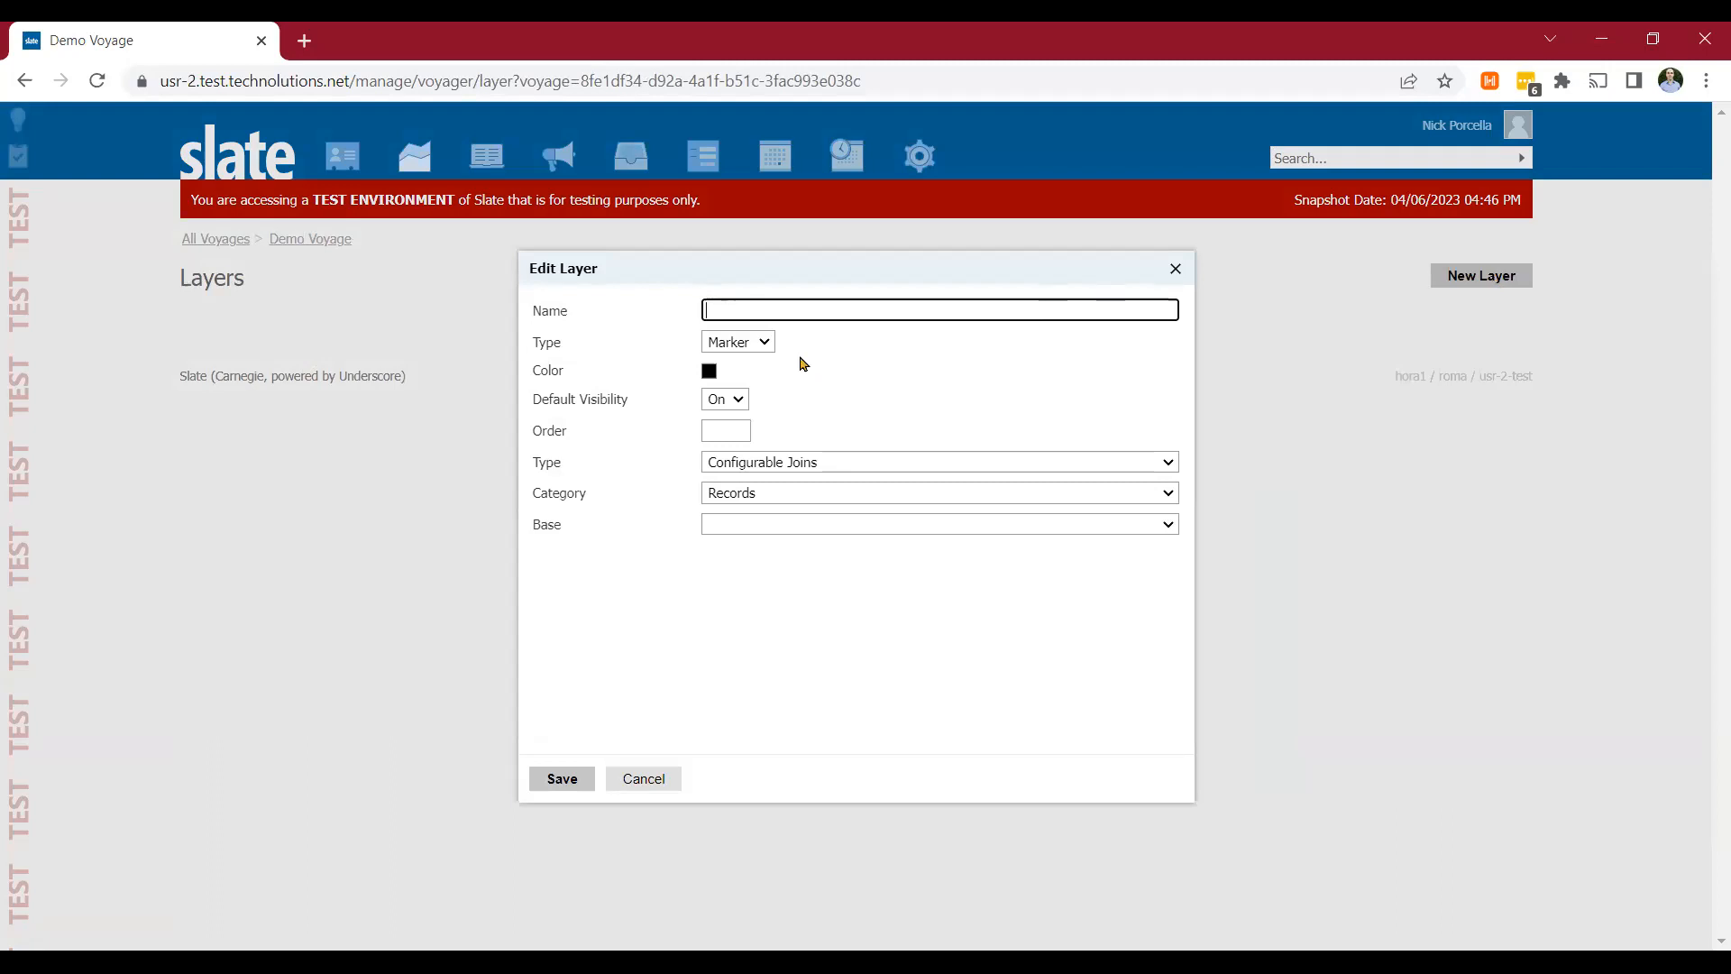
click(750, 345)
click(893, 390)
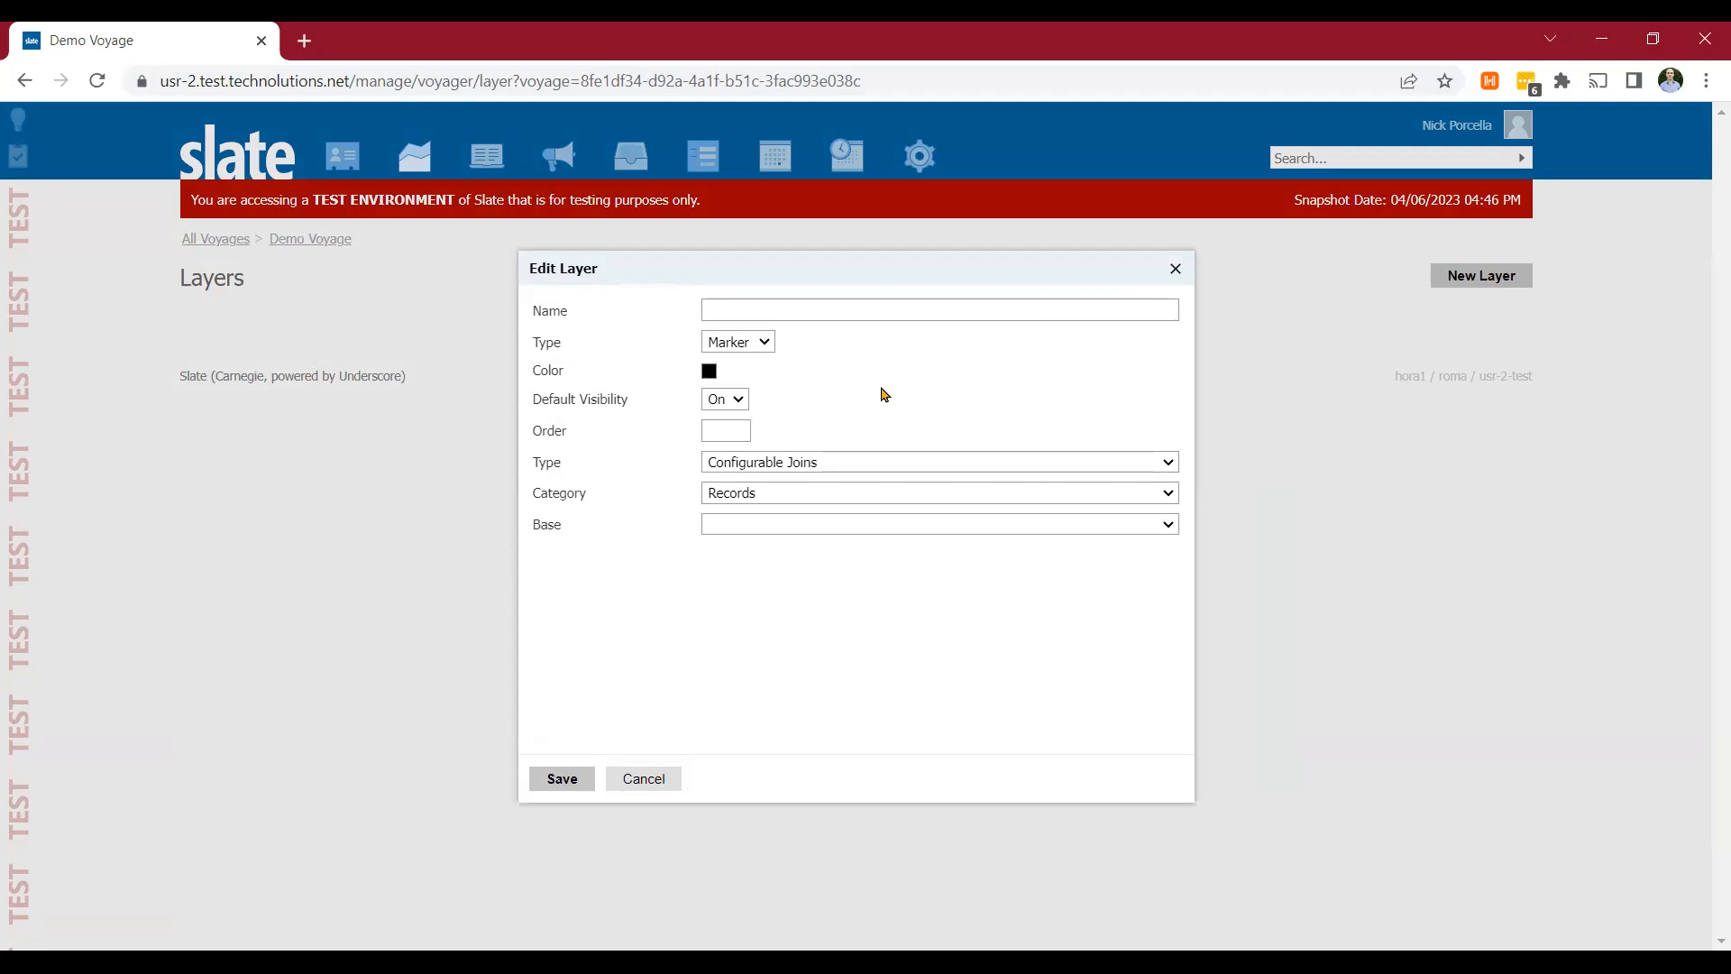
click(754, 306)
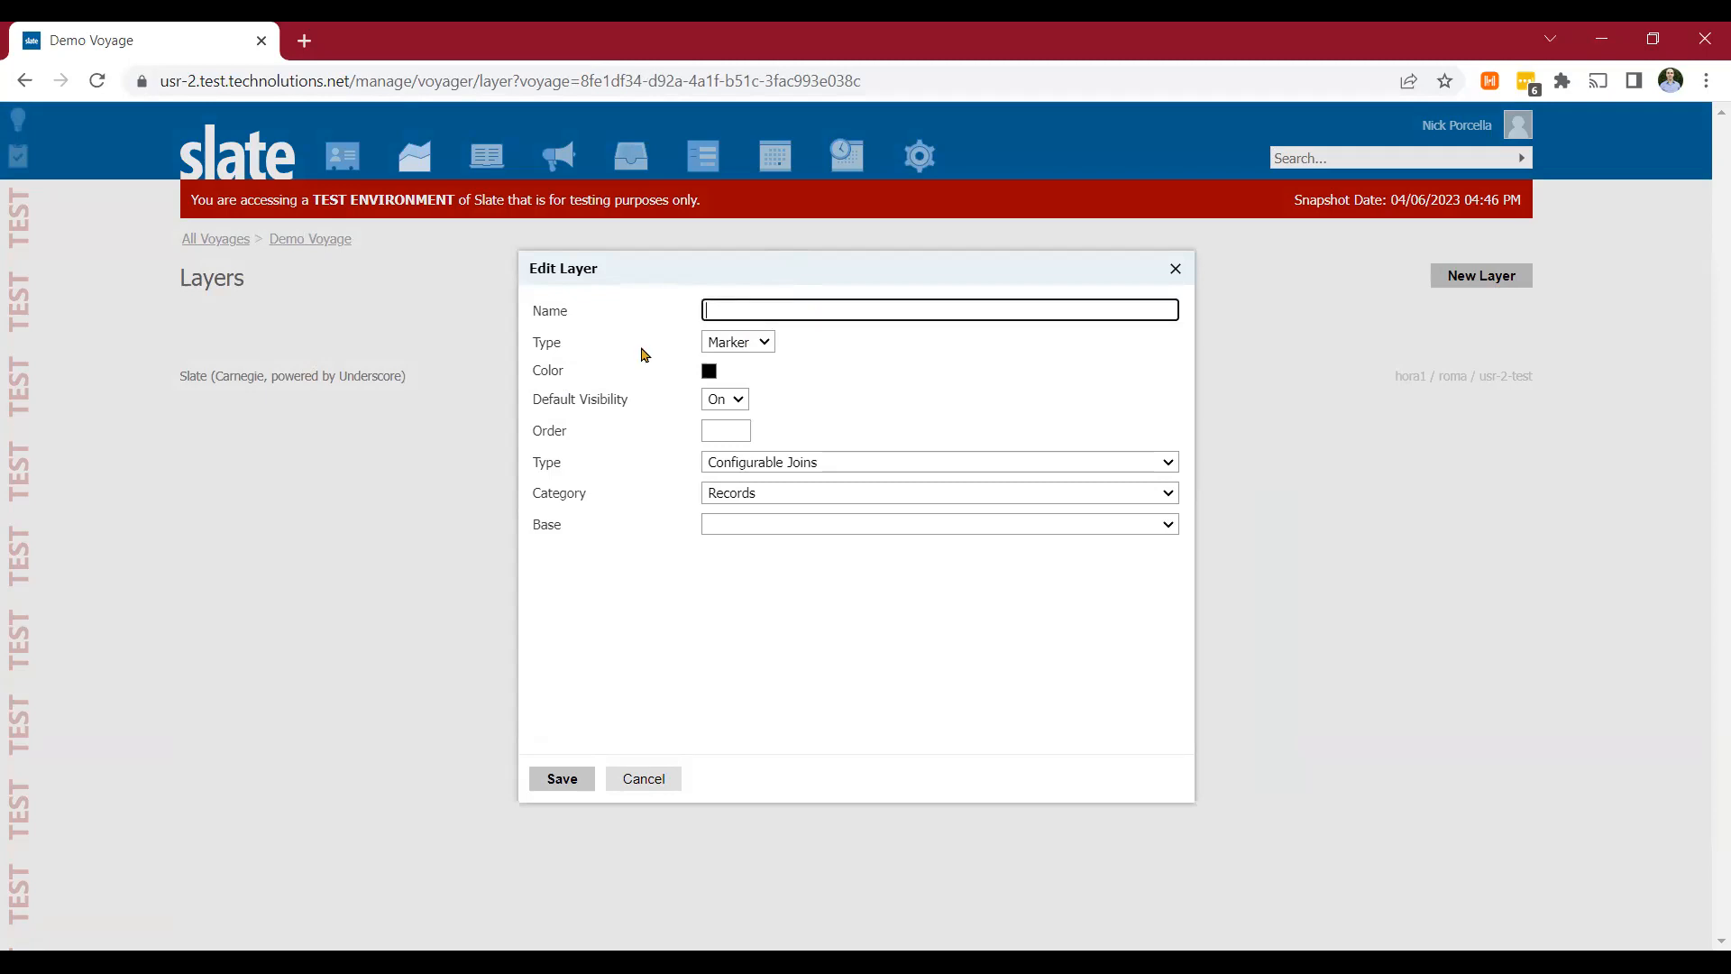
text(Pro)
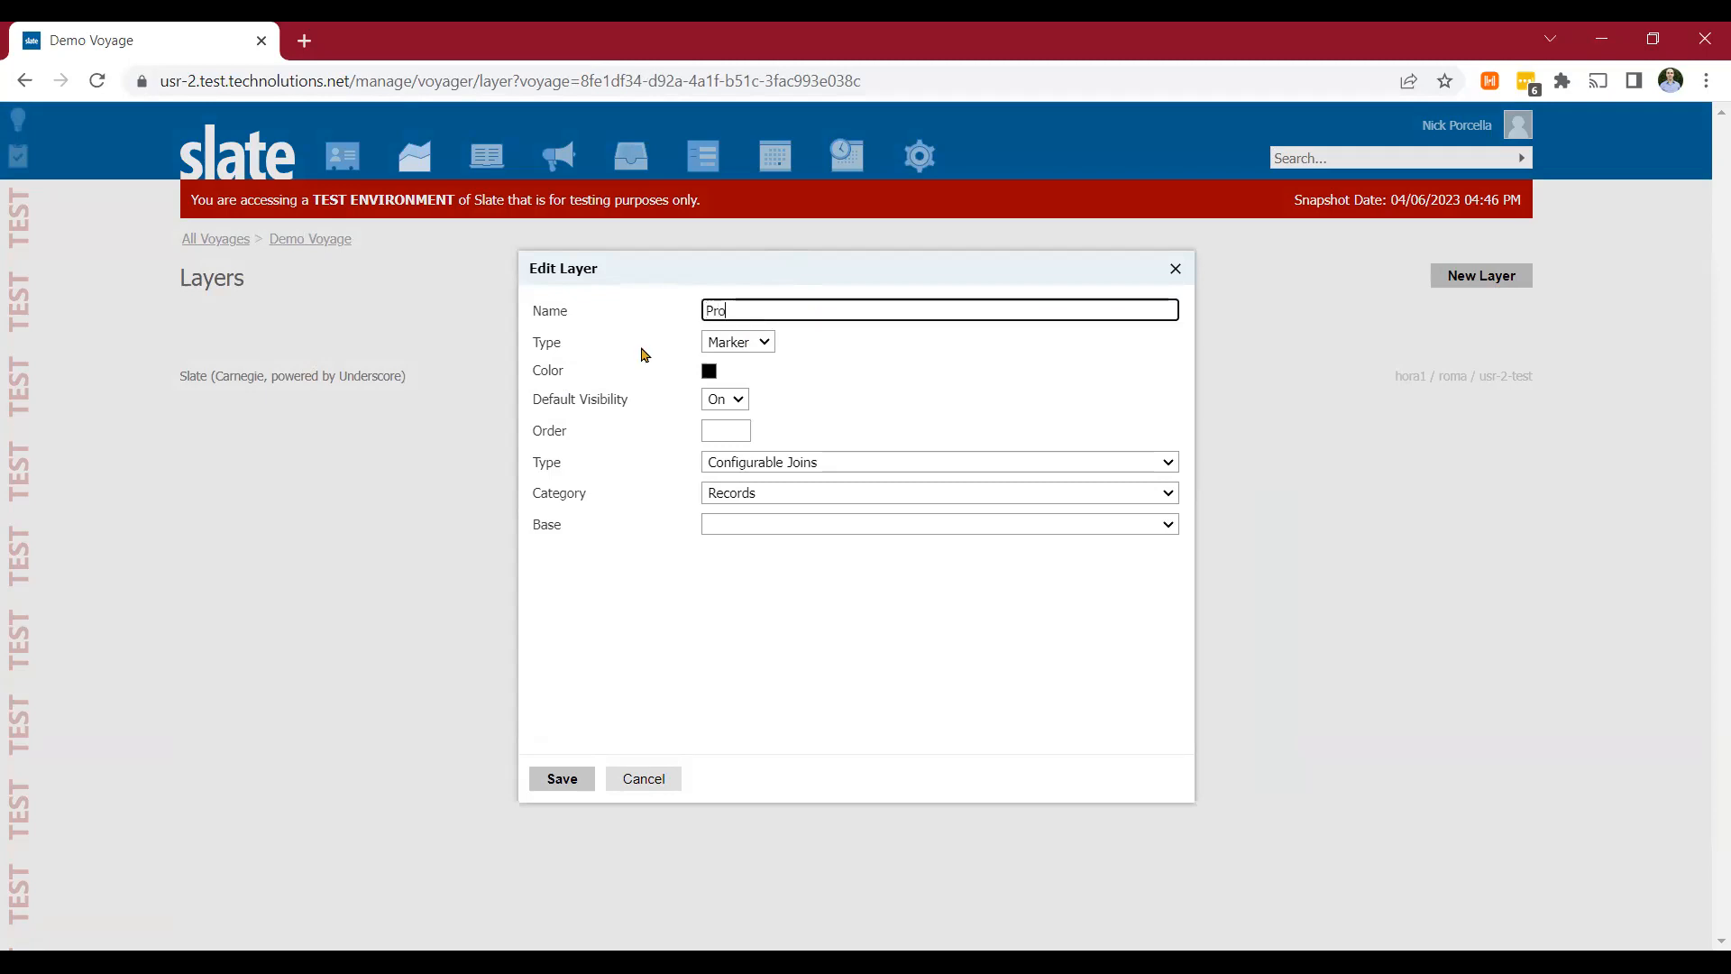
text(spects)
Step: Set the Prospects layer's color to the darker orange preset swatch and its order to 1
click(709, 371)
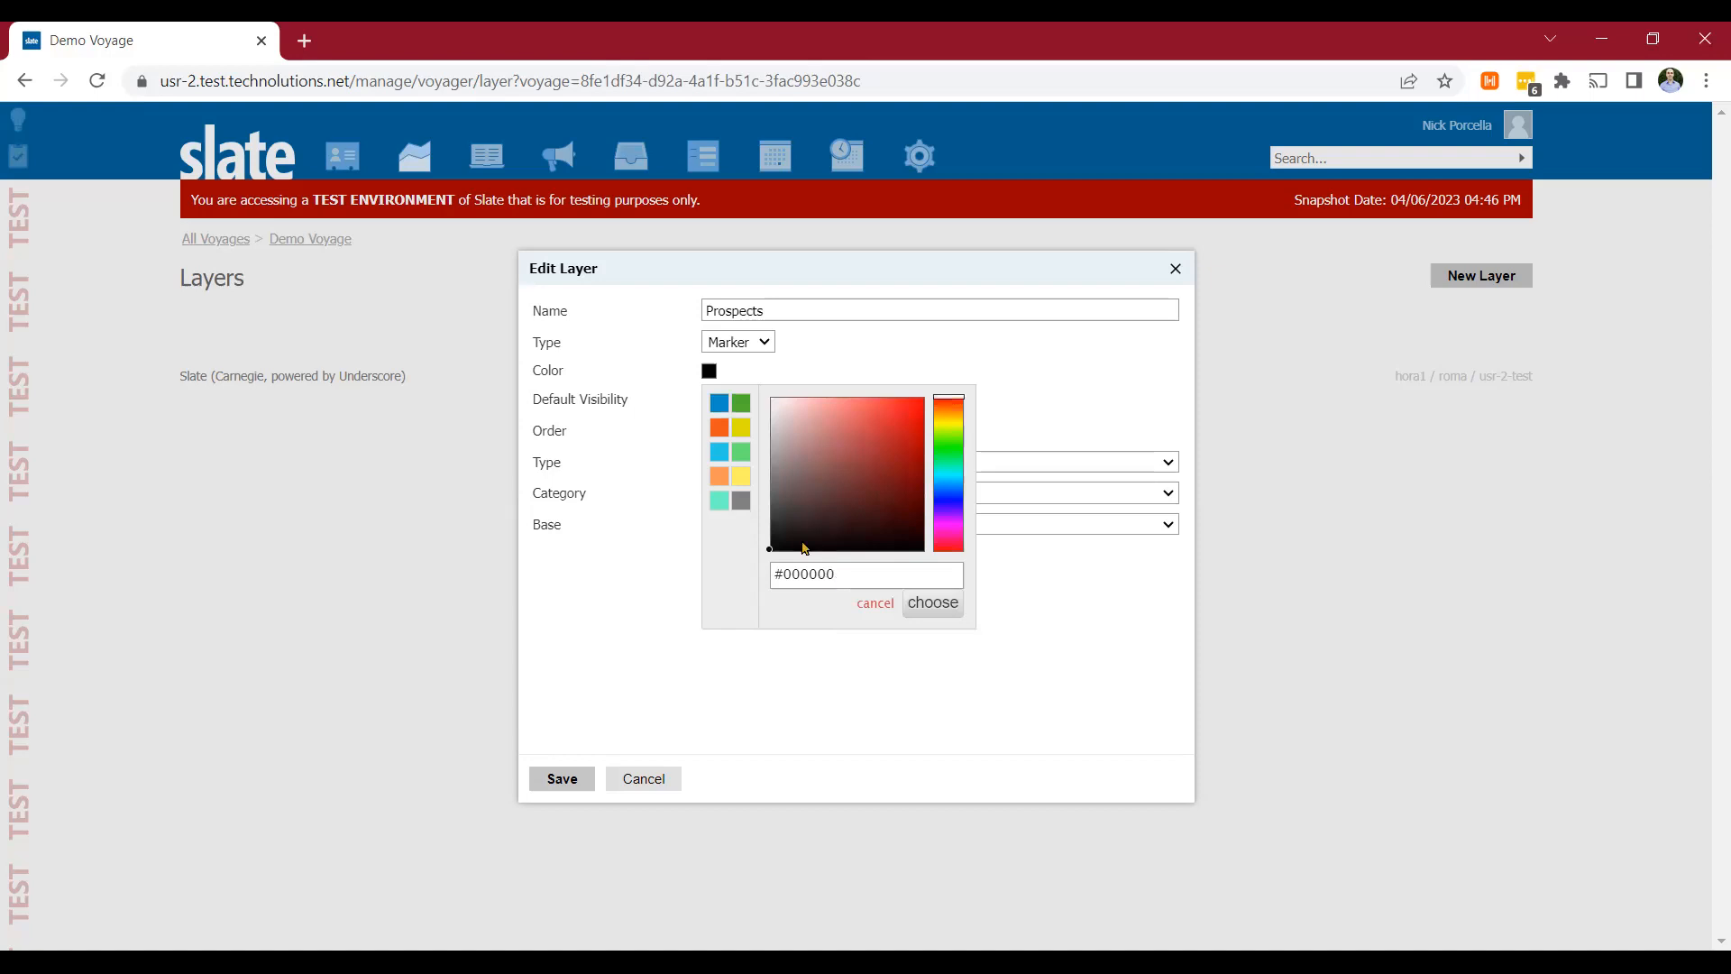
click(719, 426)
click(580, 363)
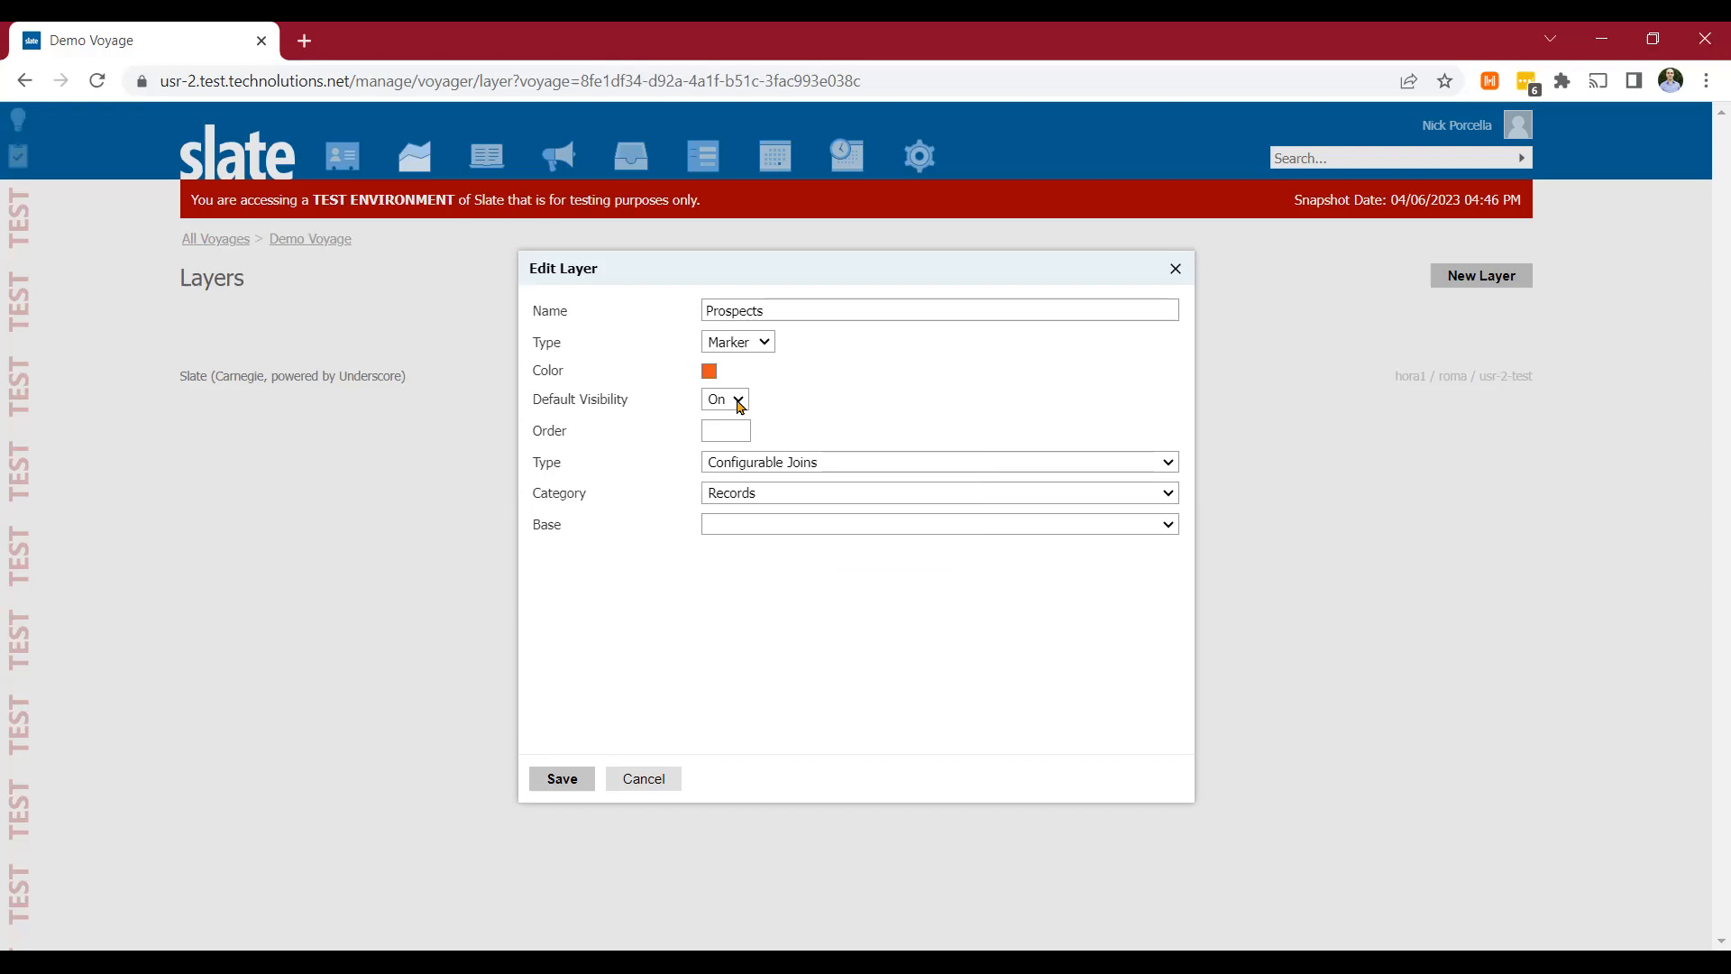
click(718, 434)
text(1)
Step: Set the Prospects layer's base to Person and save the layer
click(757, 537)
click(757, 677)
click(563, 780)
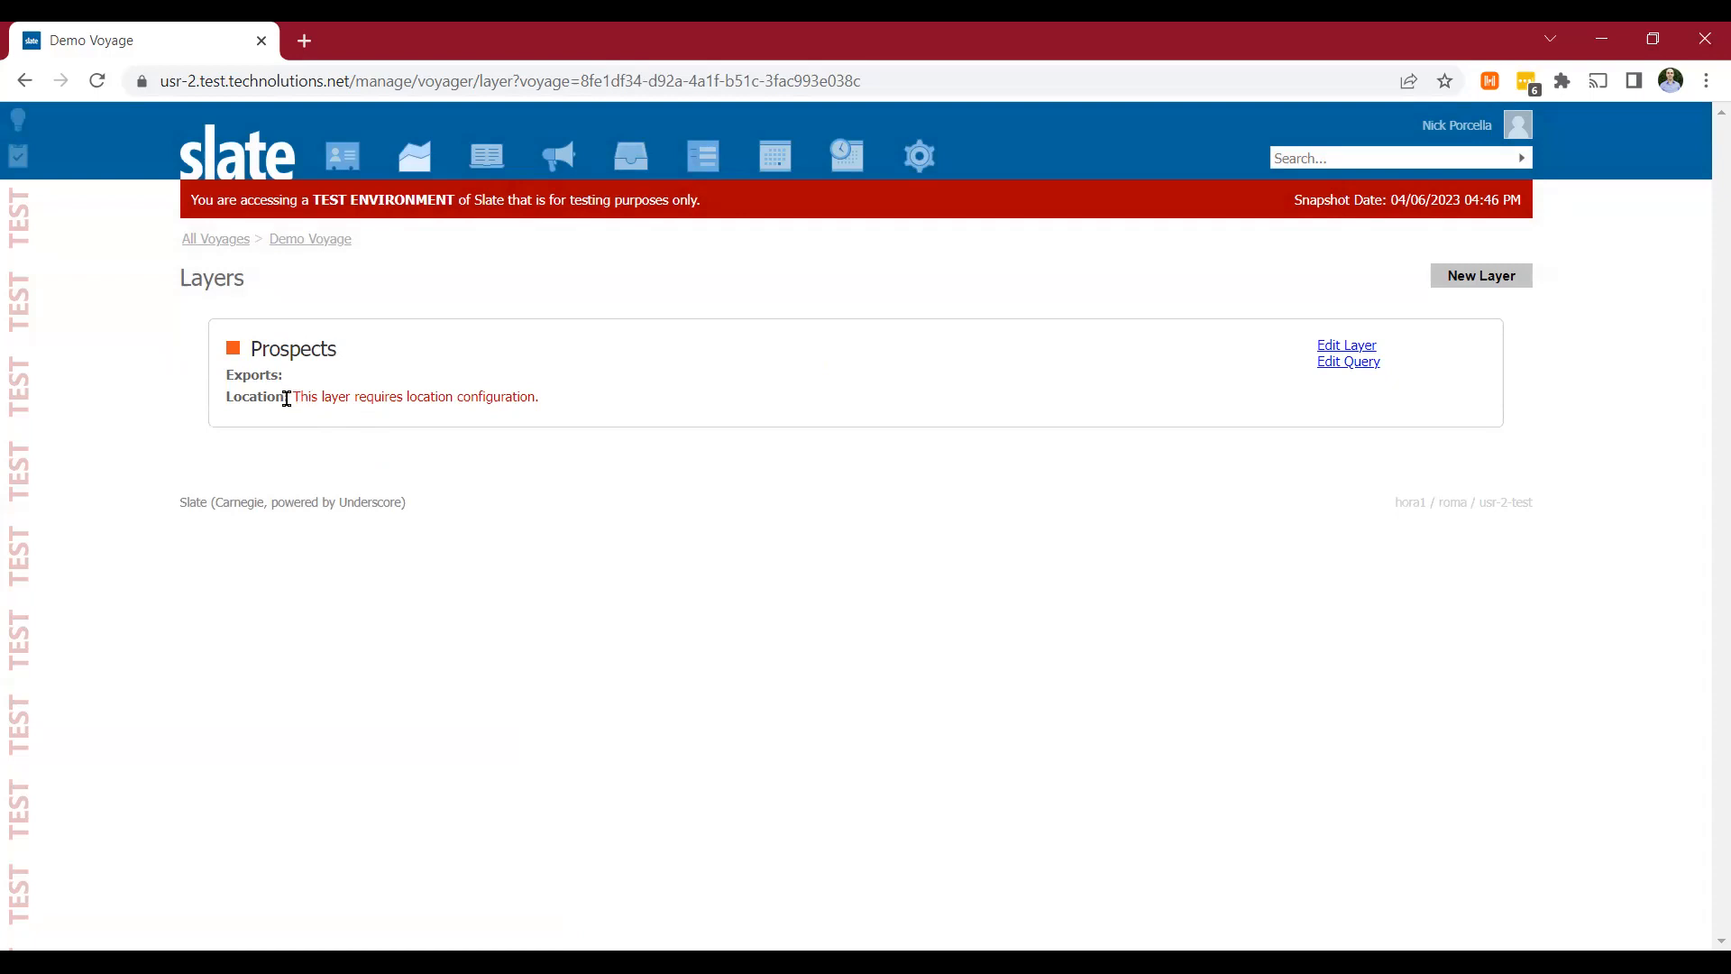
Step: Edit the Prospects layer's query and add a direct Person Status filter set to IN Prospect
click(1364, 365)
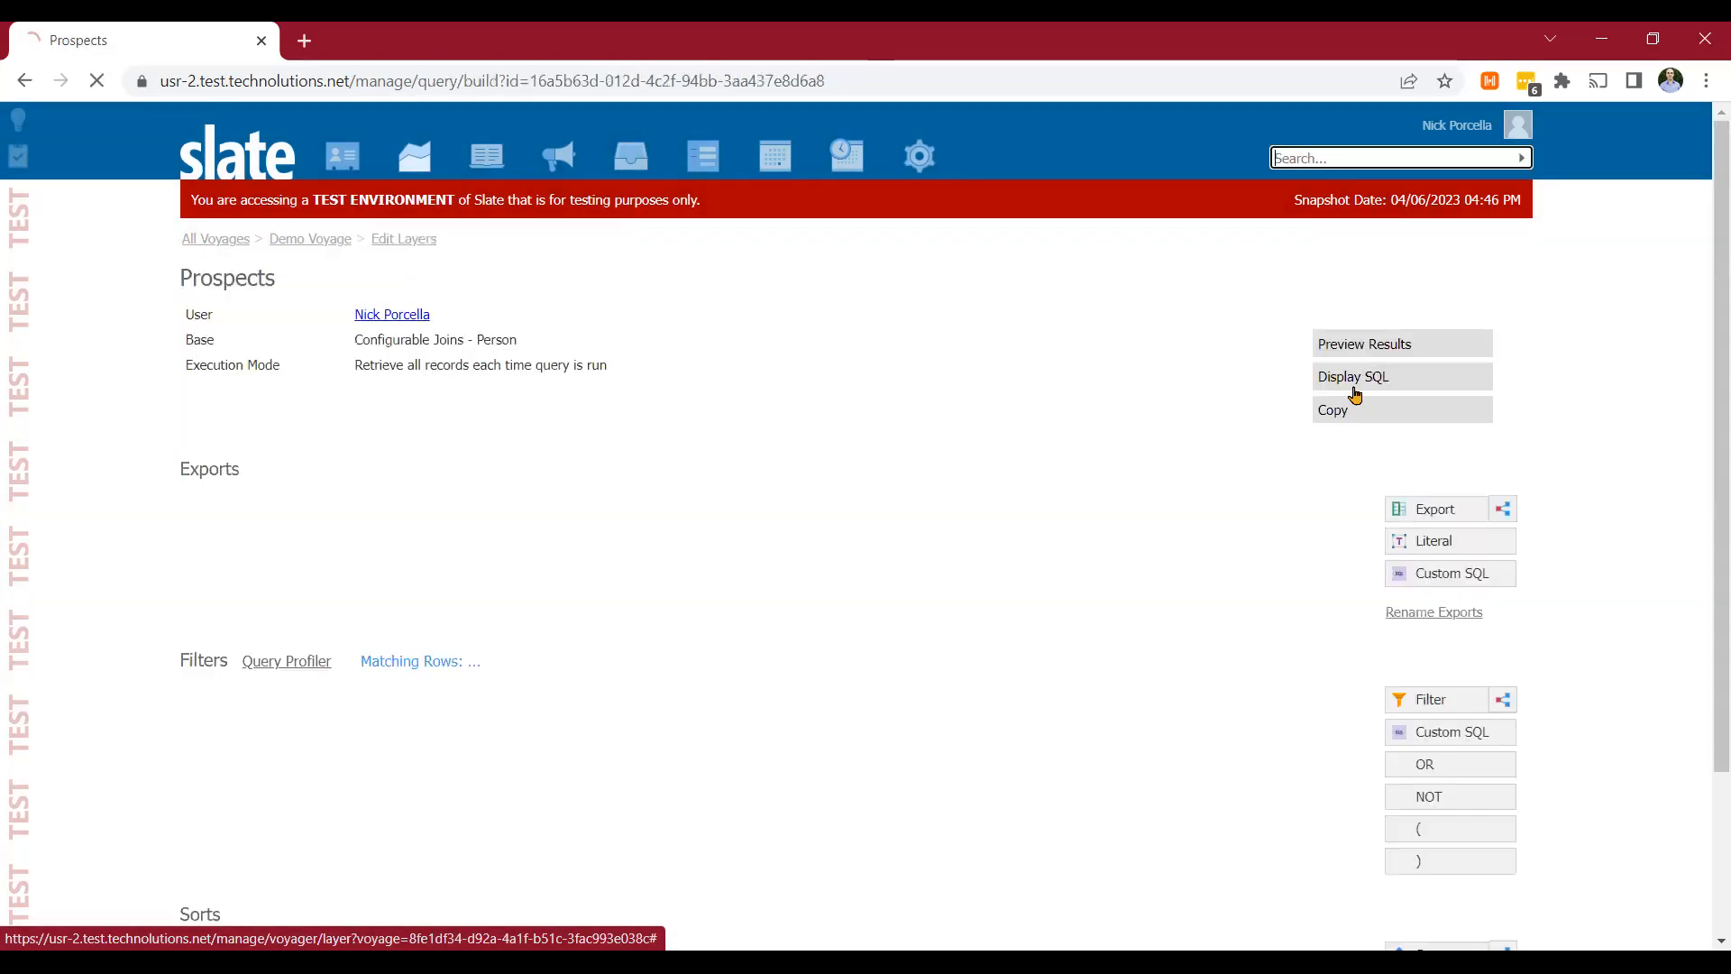
scroll(707, 606, down, 3)
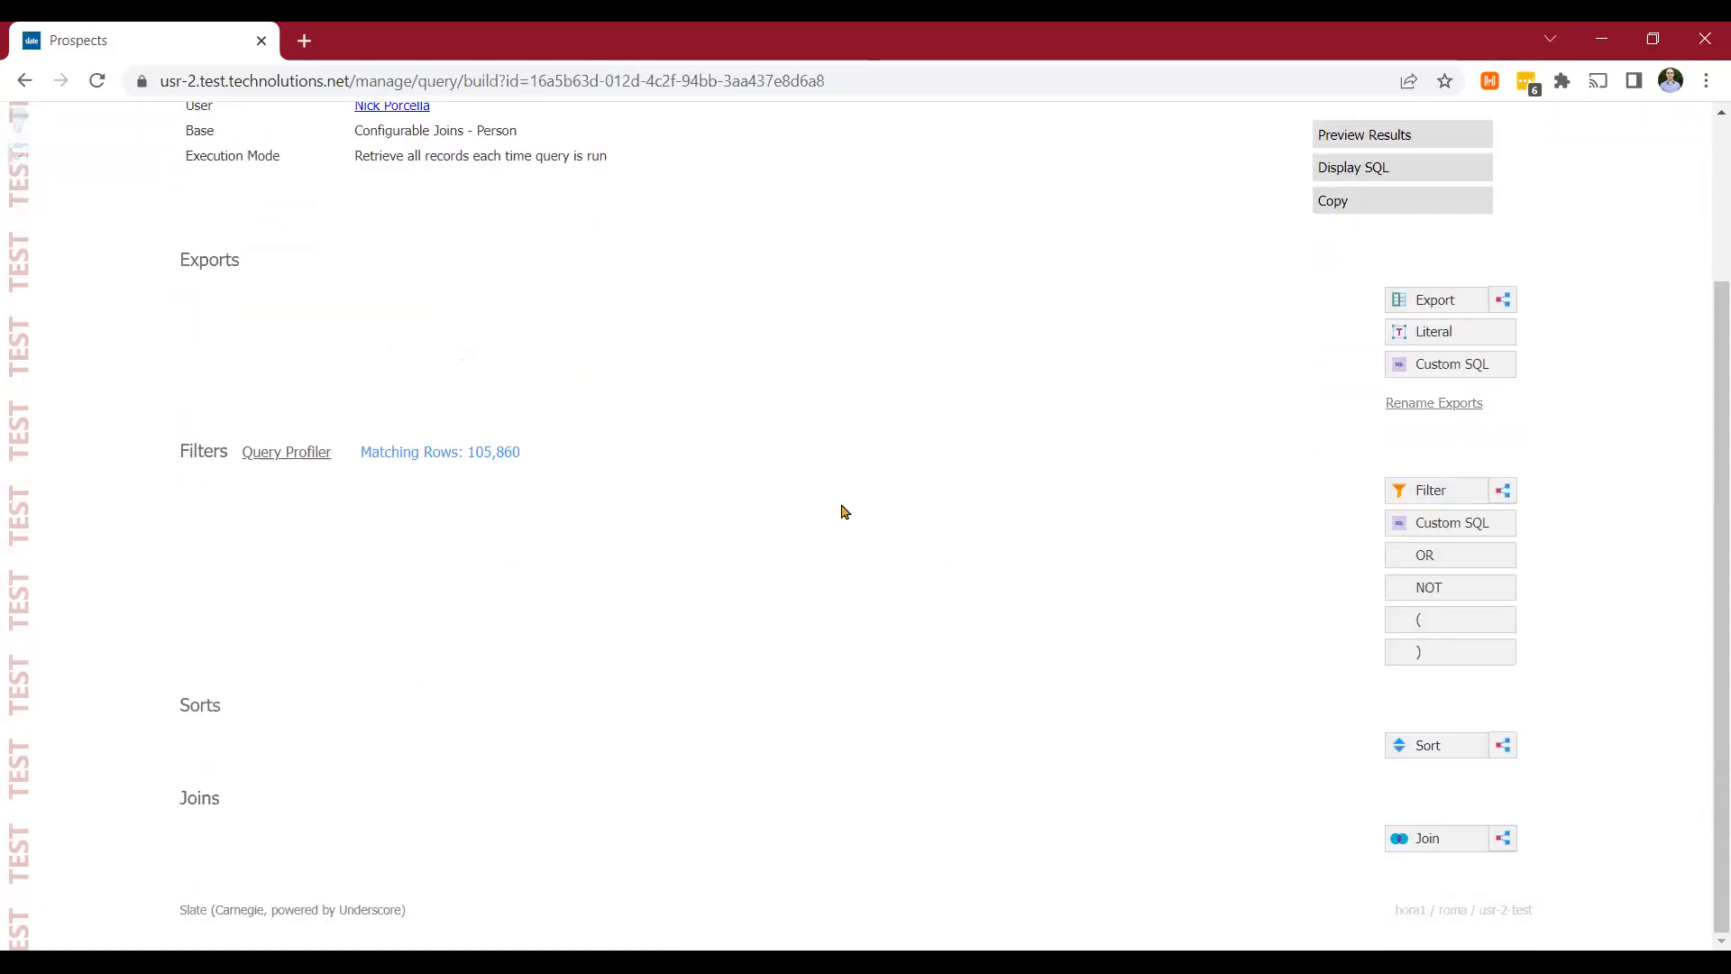
click(1434, 490)
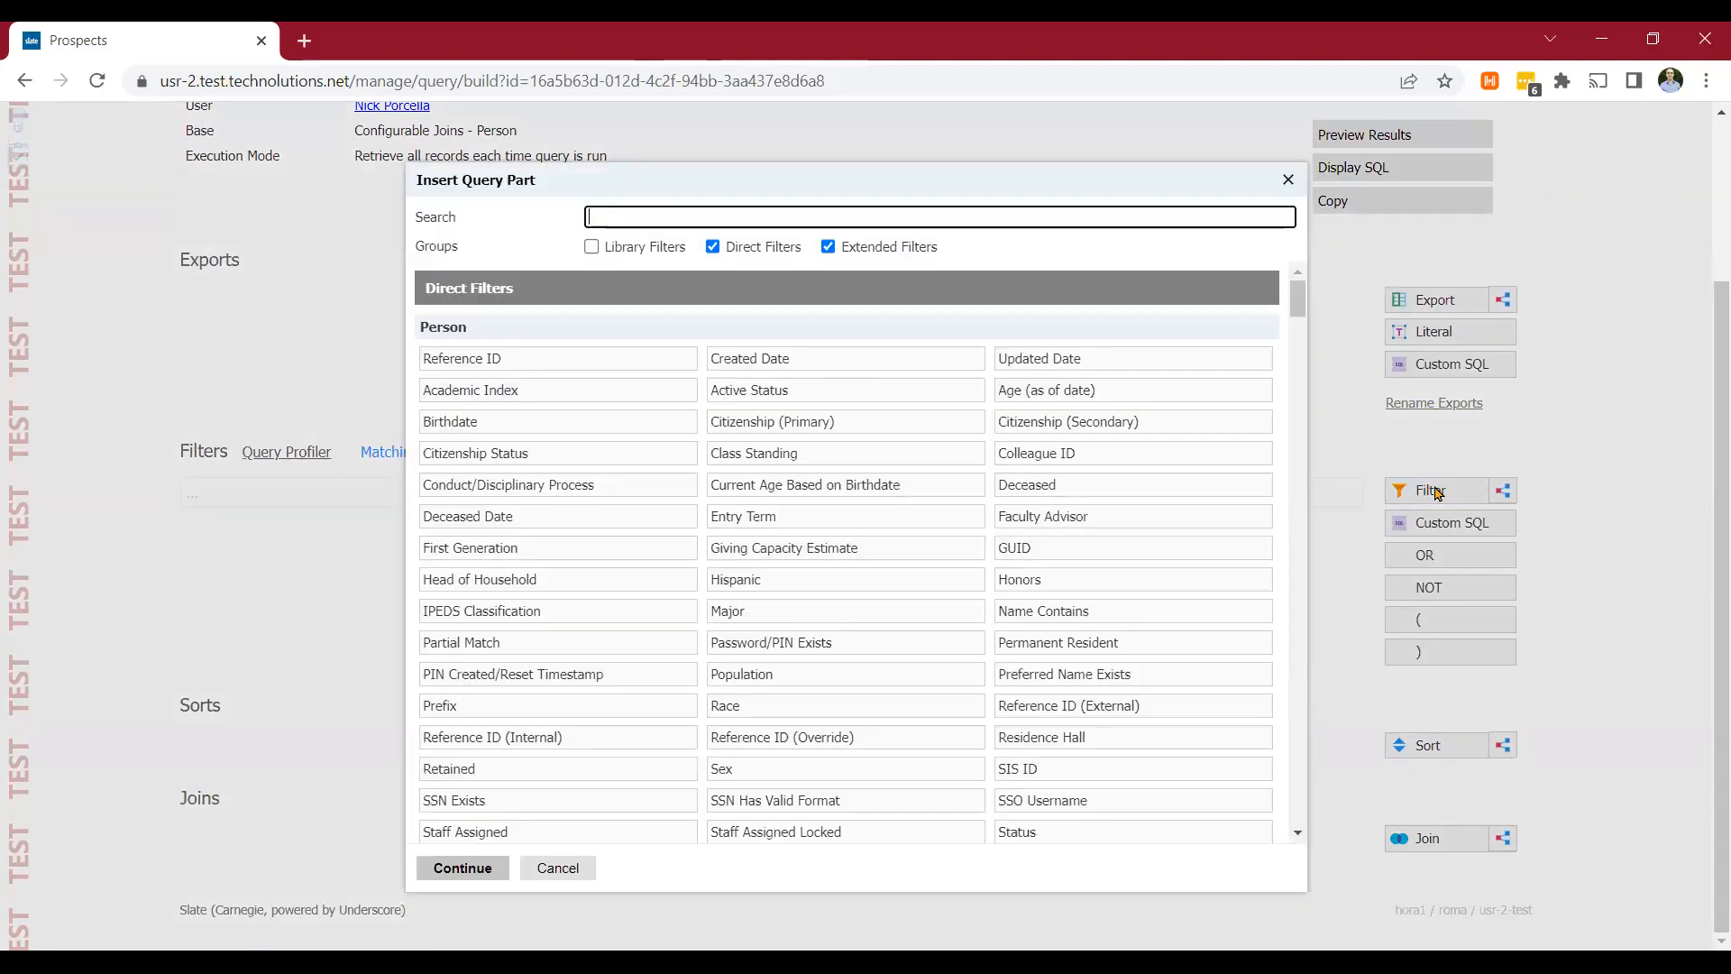
text(stat)
click(1010, 362)
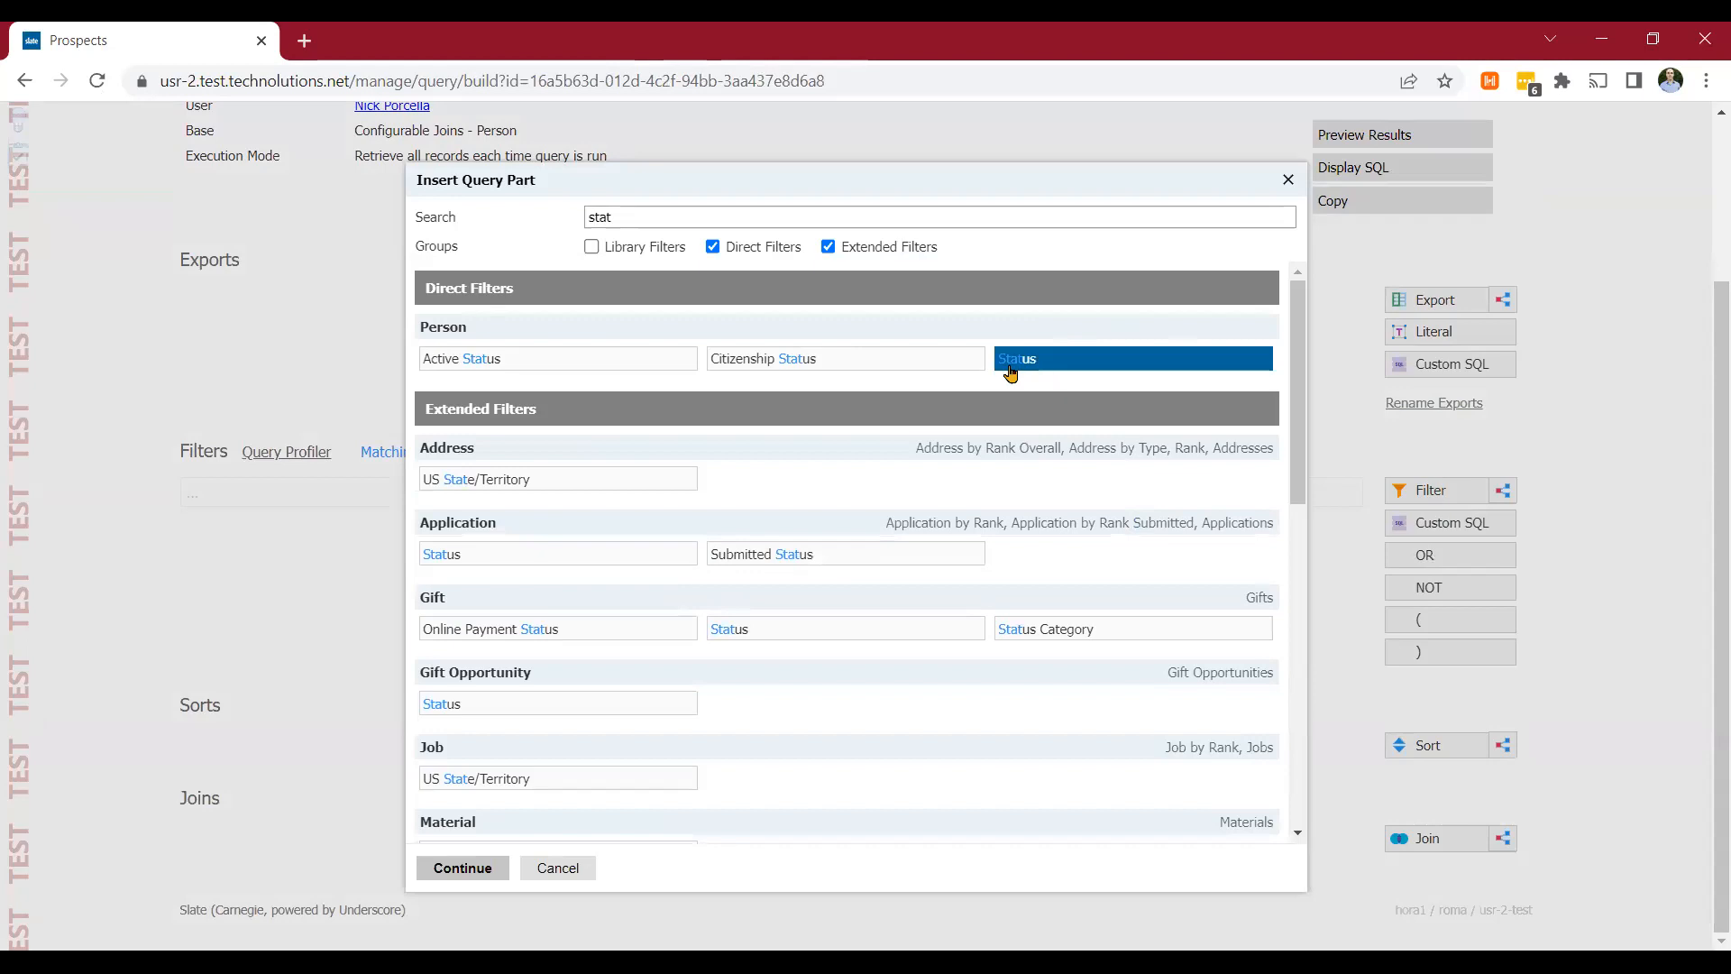
click(463, 866)
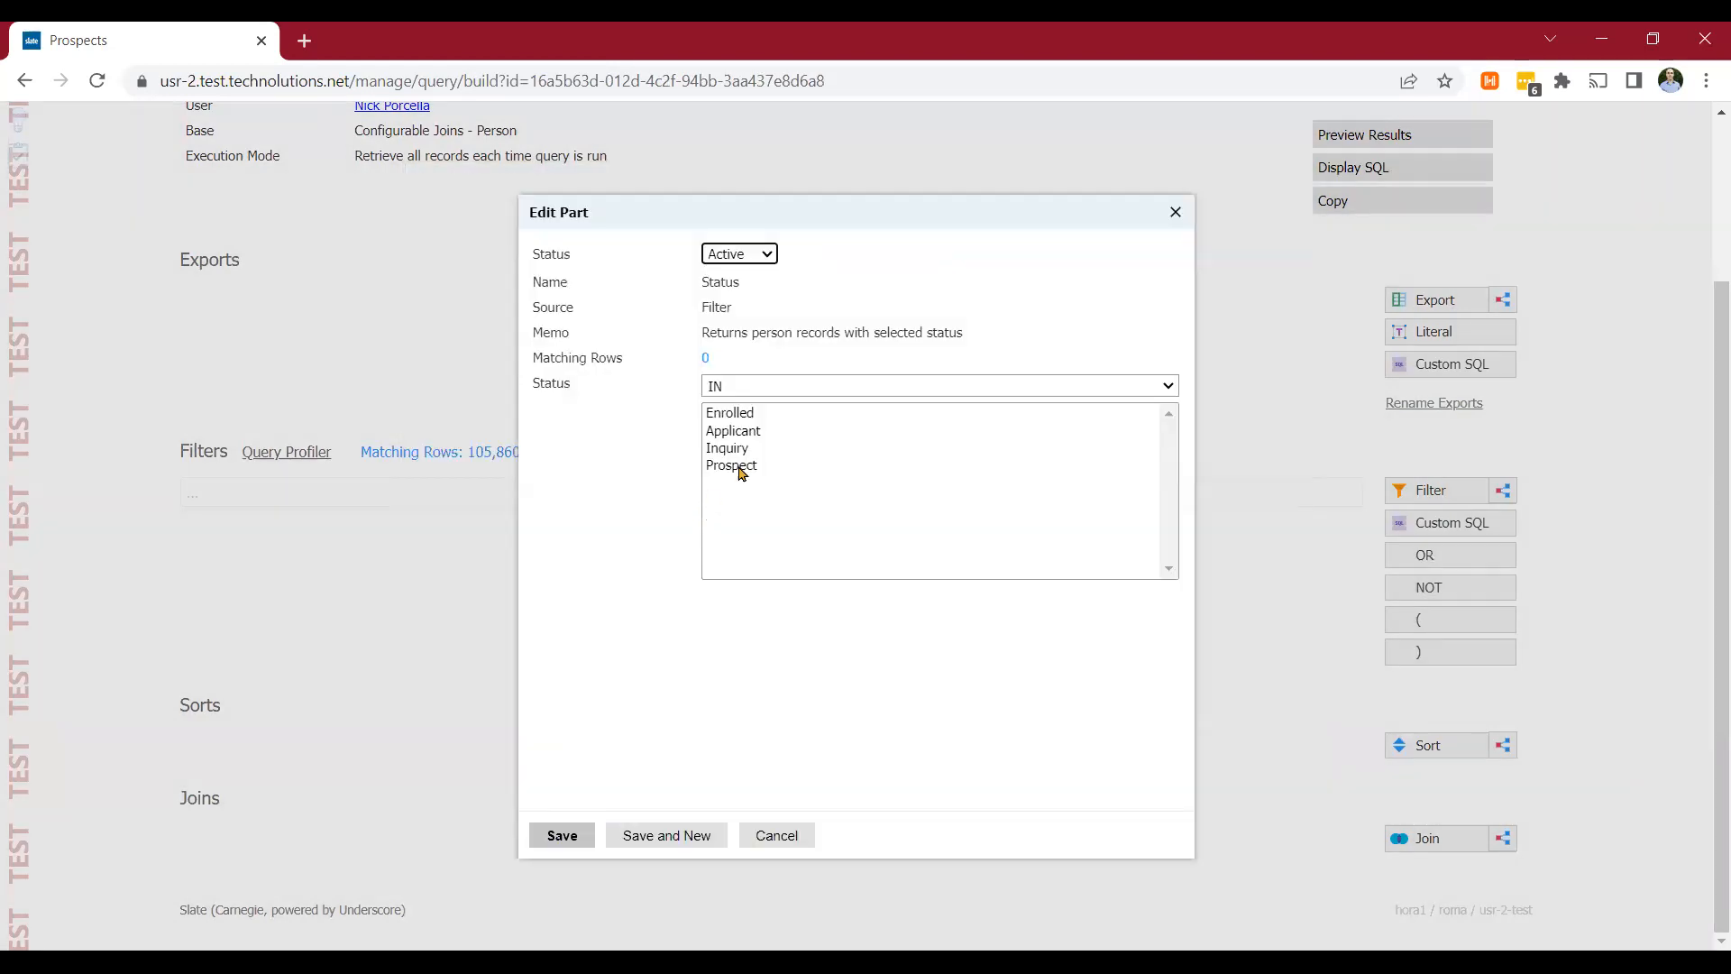
click(739, 465)
click(680, 837)
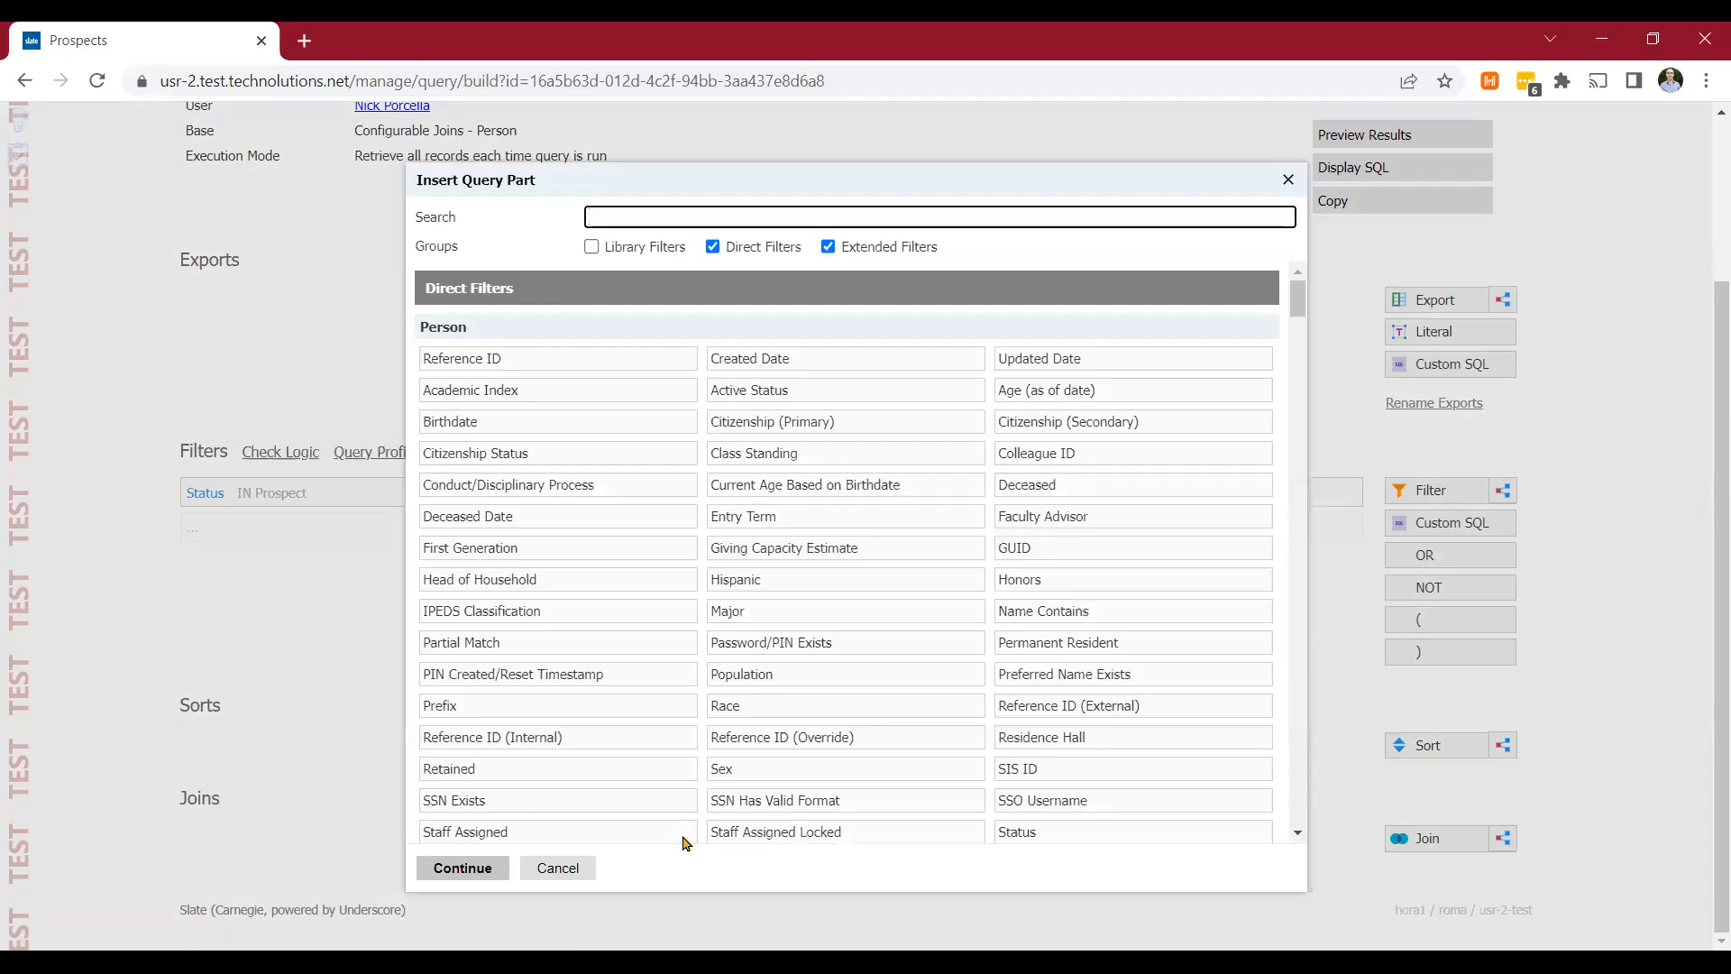
Step: Add a direct Person Entry Term filter set to IN Fall 2022, Fall 2023, Spring 2022 and Spring 2023
text(entry)
click(485, 360)
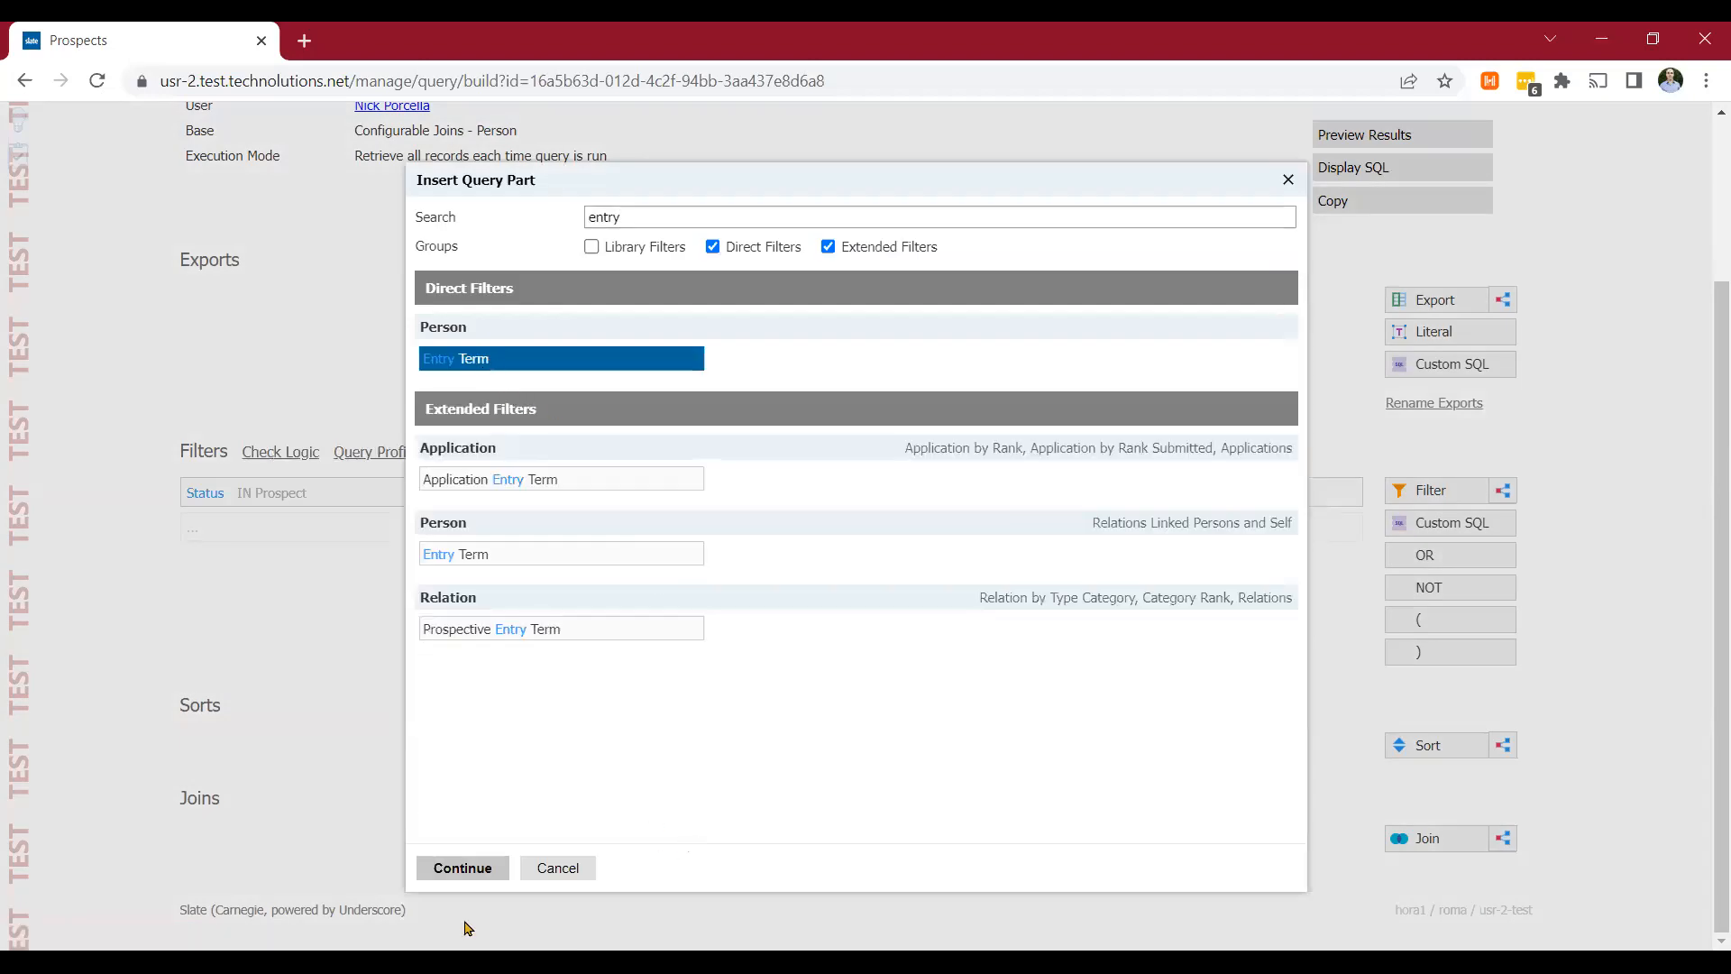
click(466, 878)
scroll(872, 482, down, 3)
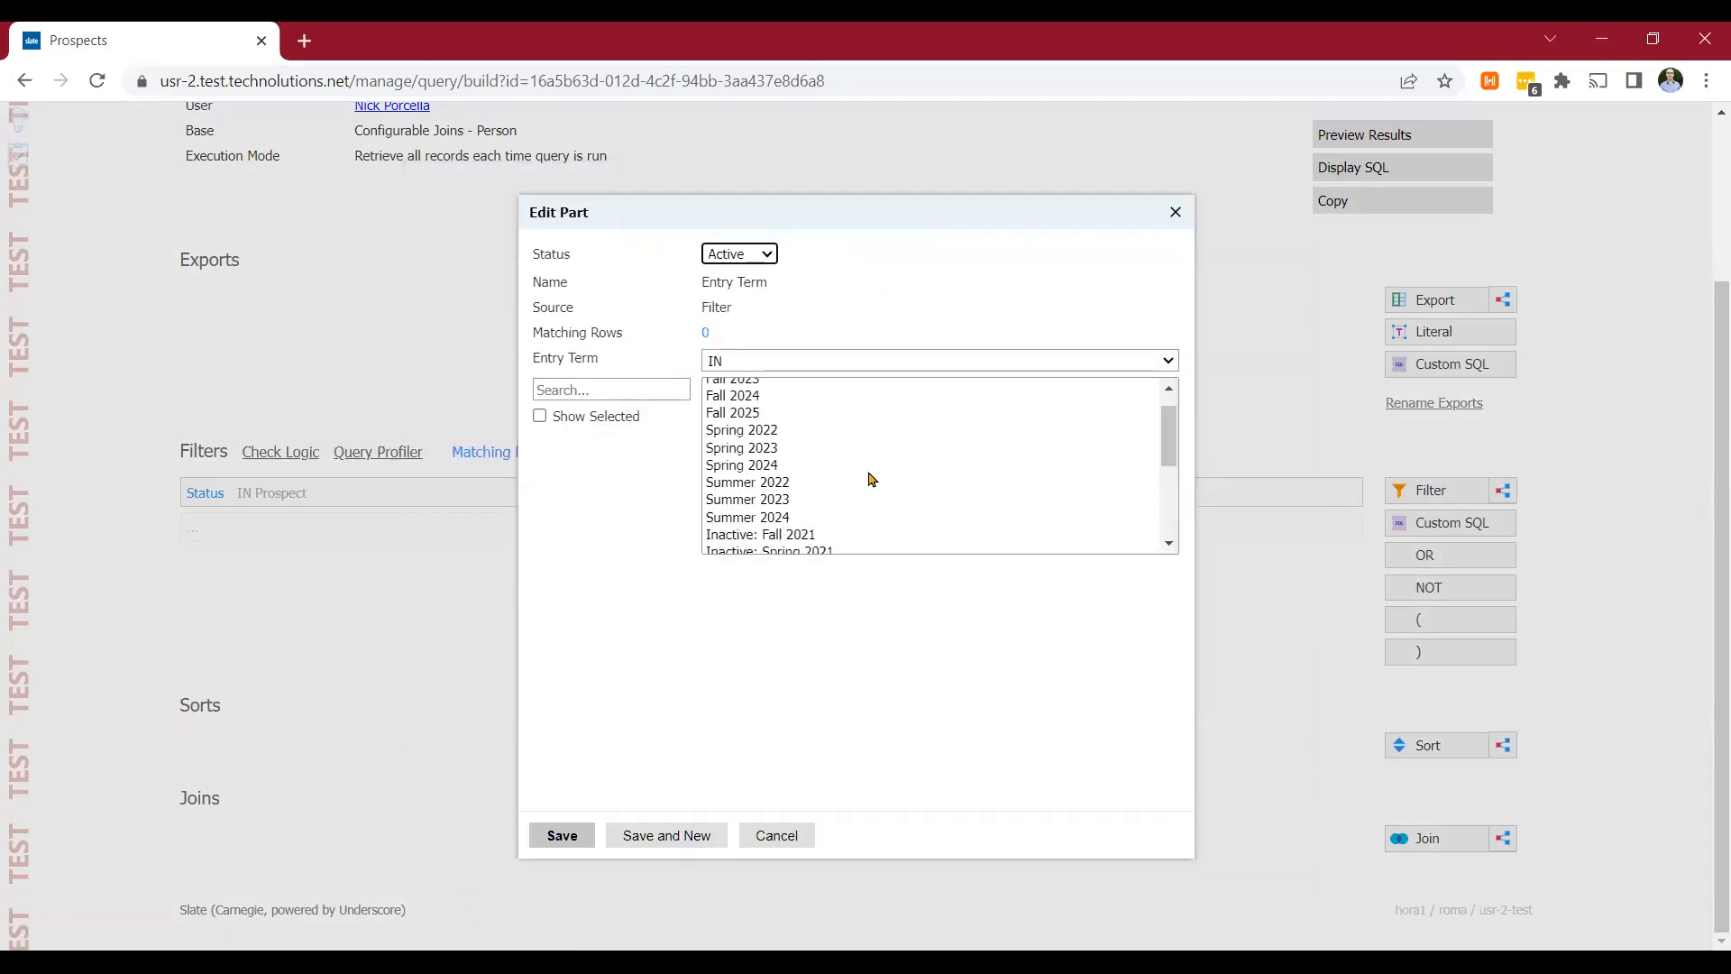
scroll(873, 501, up, 5)
scroll(785, 436, down, 1)
scroll(784, 437, down, 3)
scroll(838, 500, up, 5)
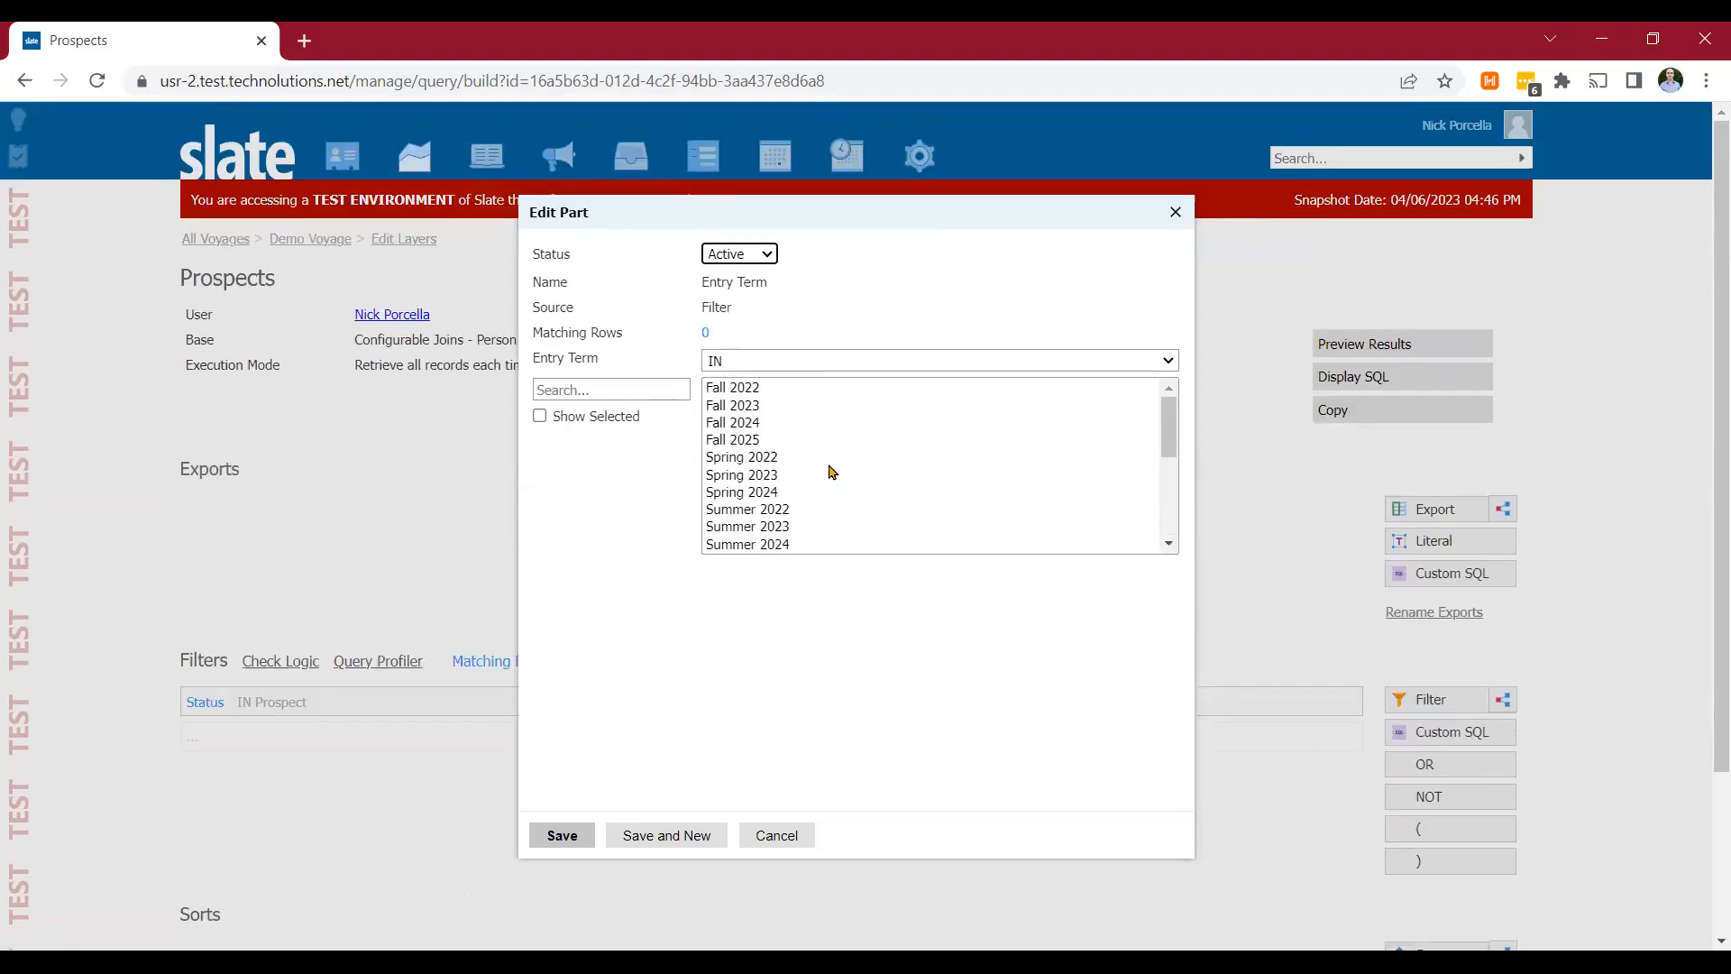
click(742, 388)
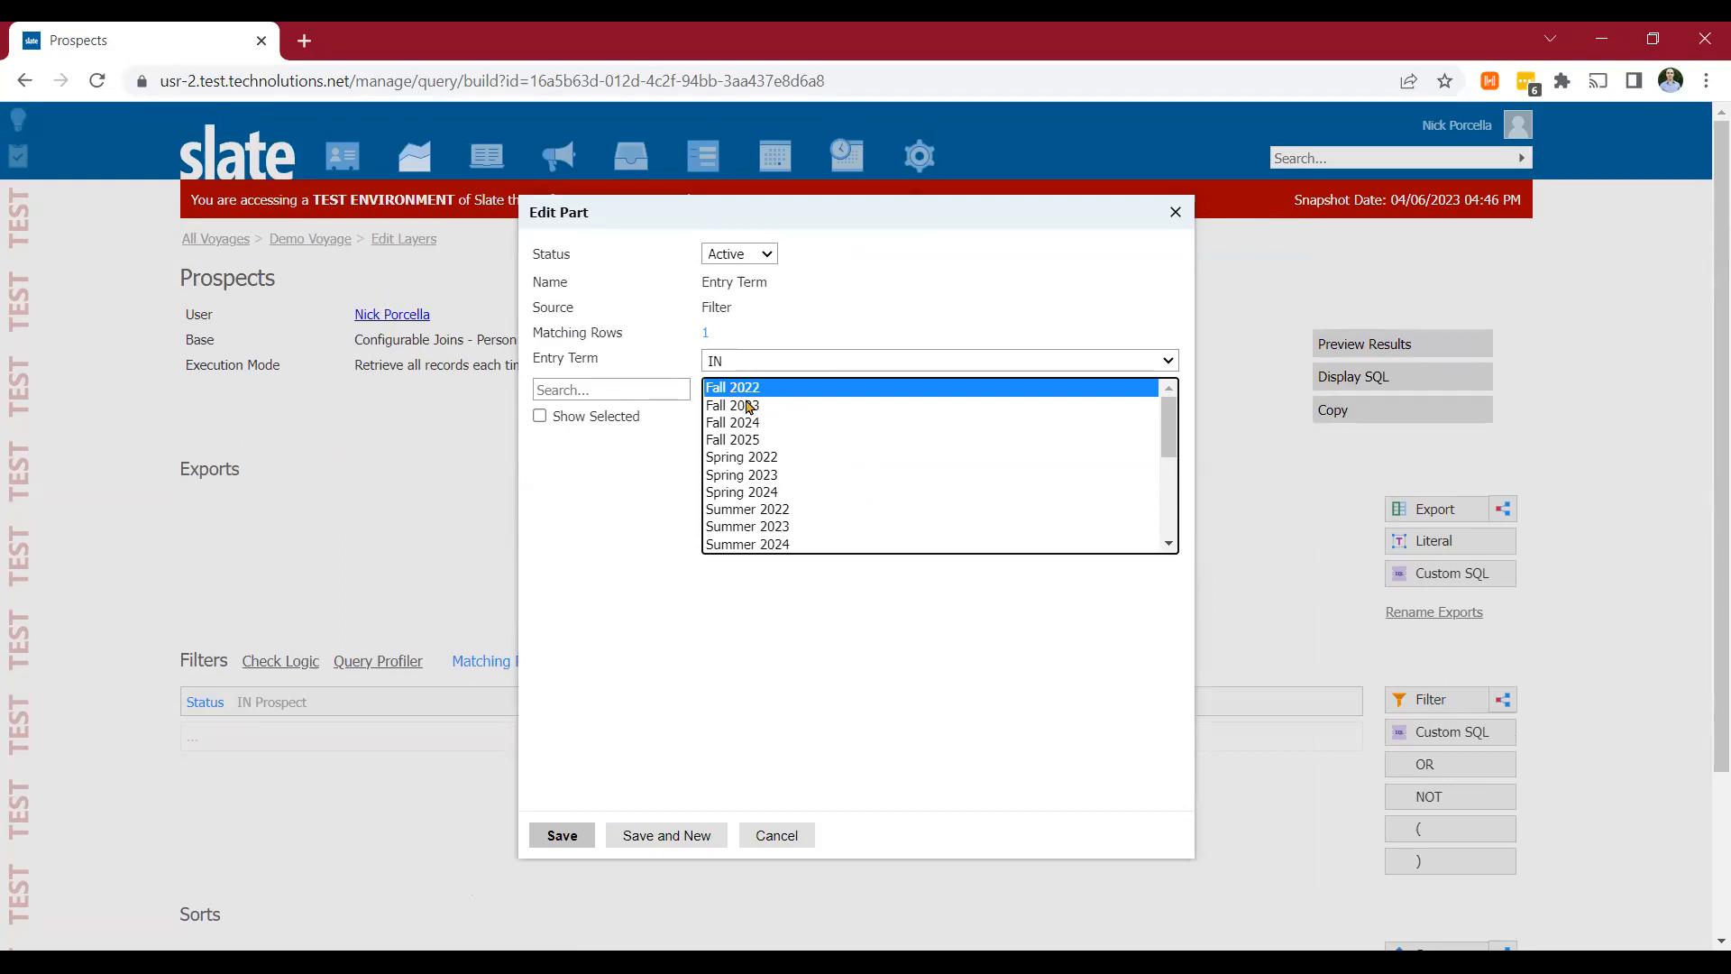
click(745, 407)
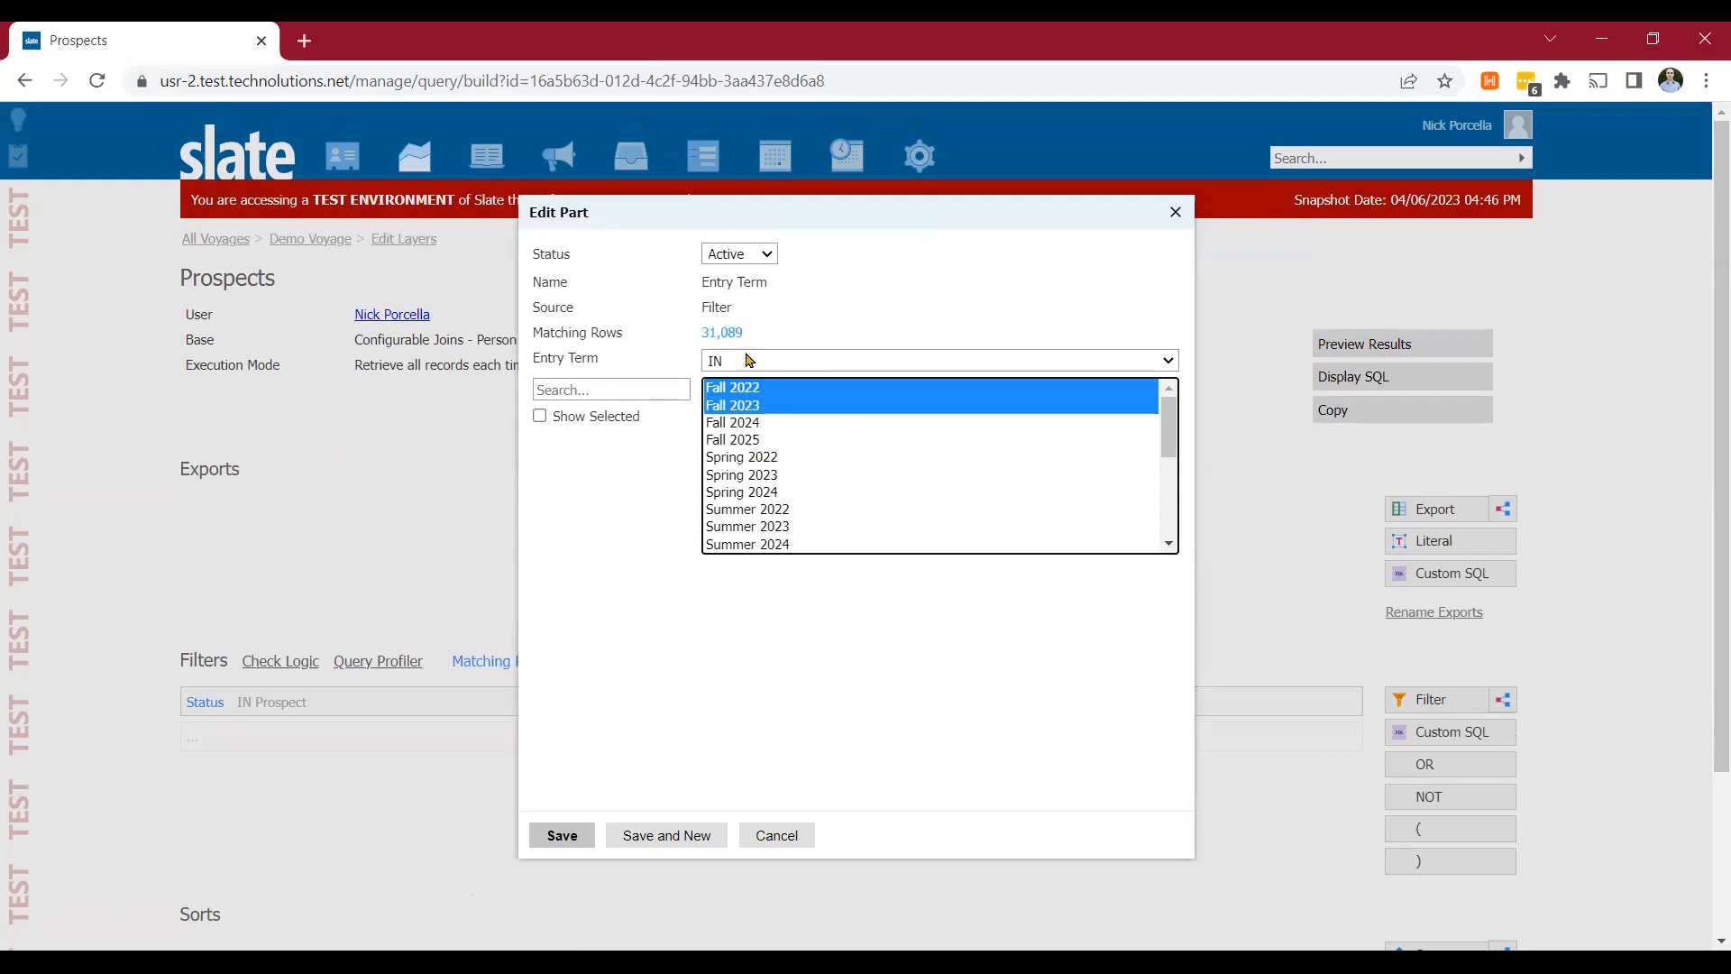
click(771, 457)
click(778, 476)
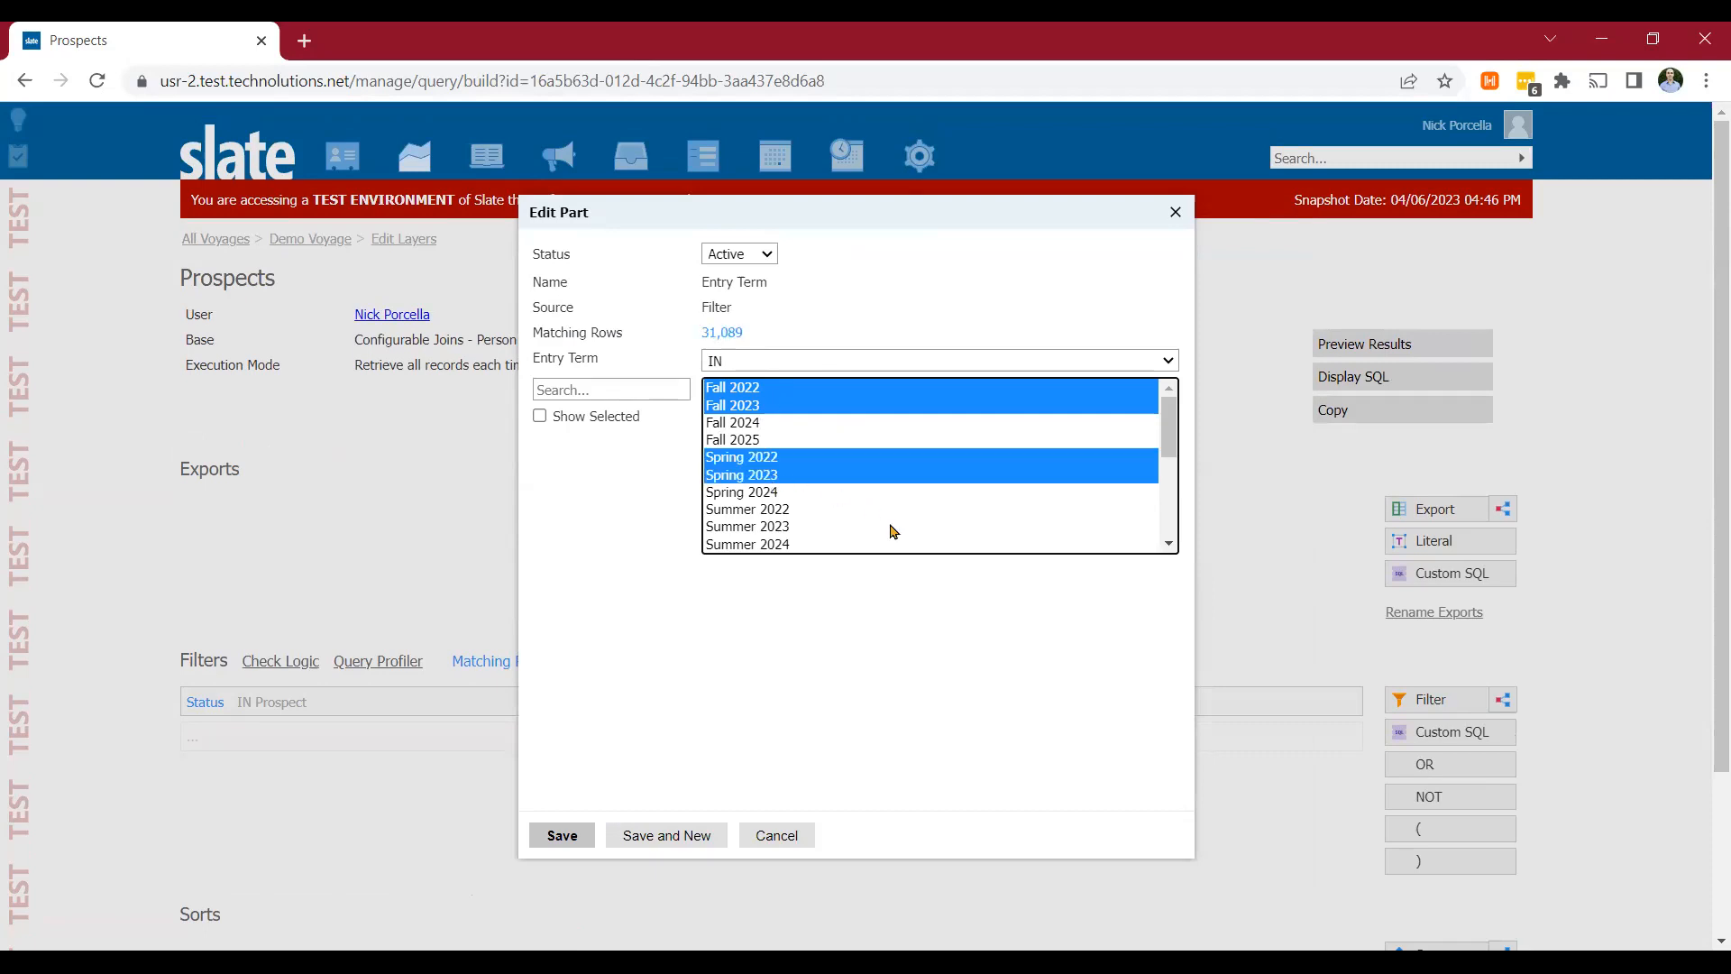
click(559, 833)
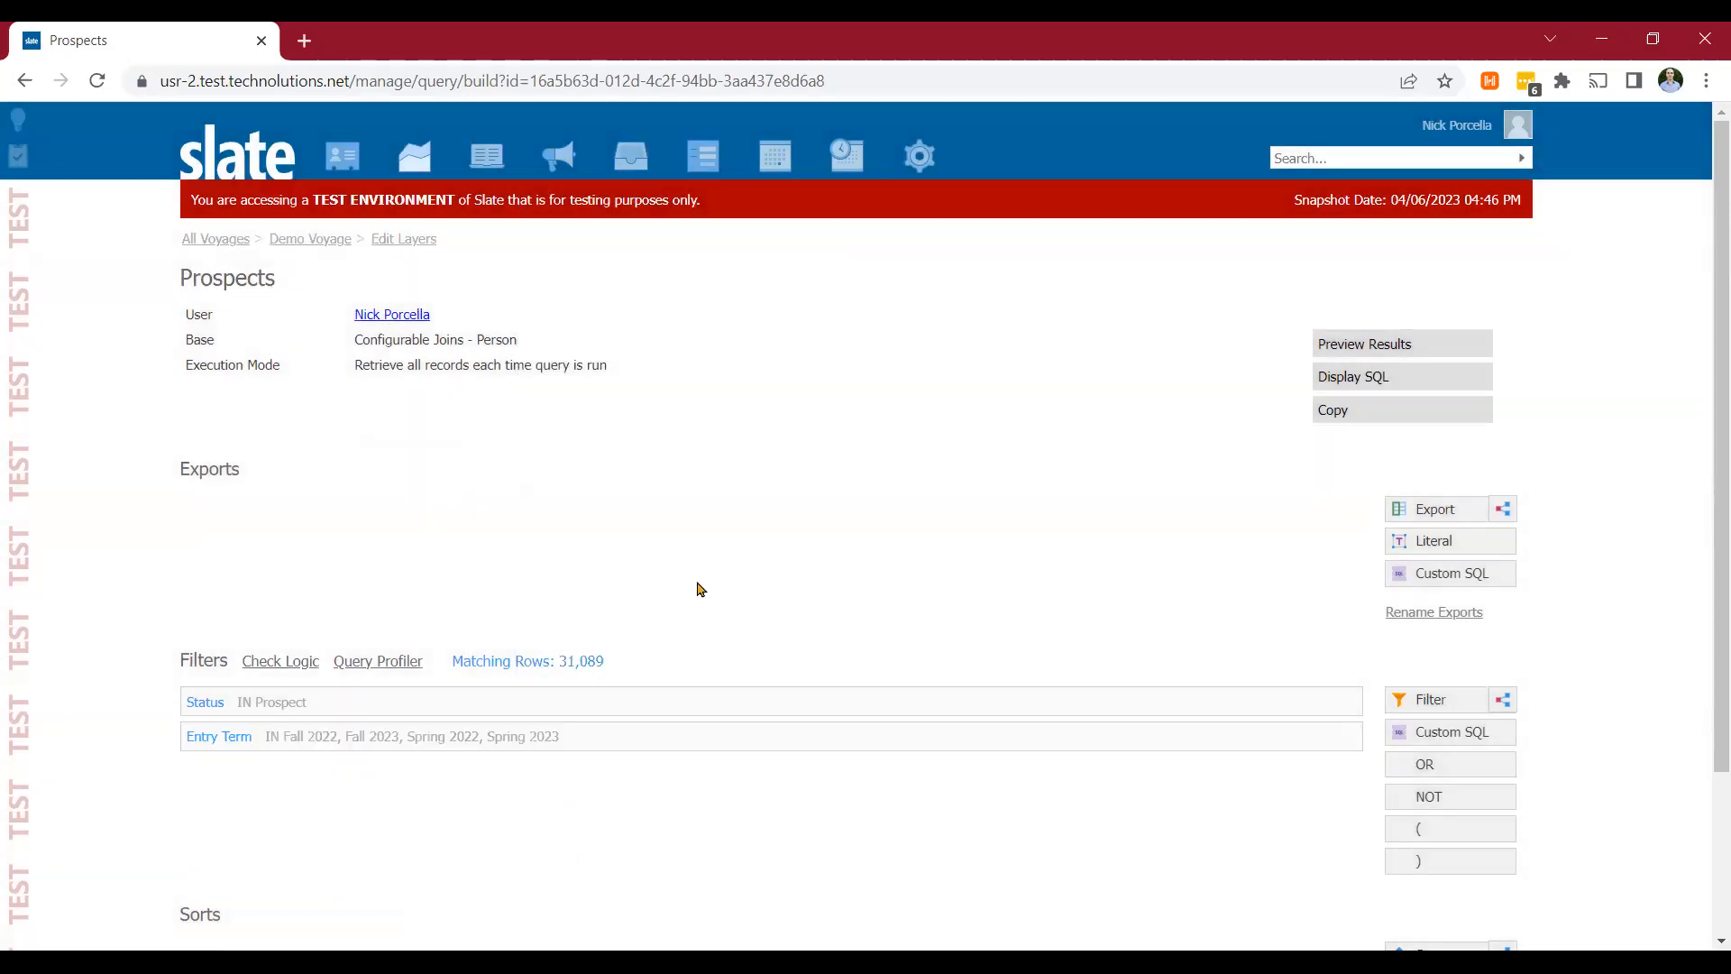
Step: Add the direct Person exports Preferred, First, Last and Email to the query
click(1436, 503)
click(500, 397)
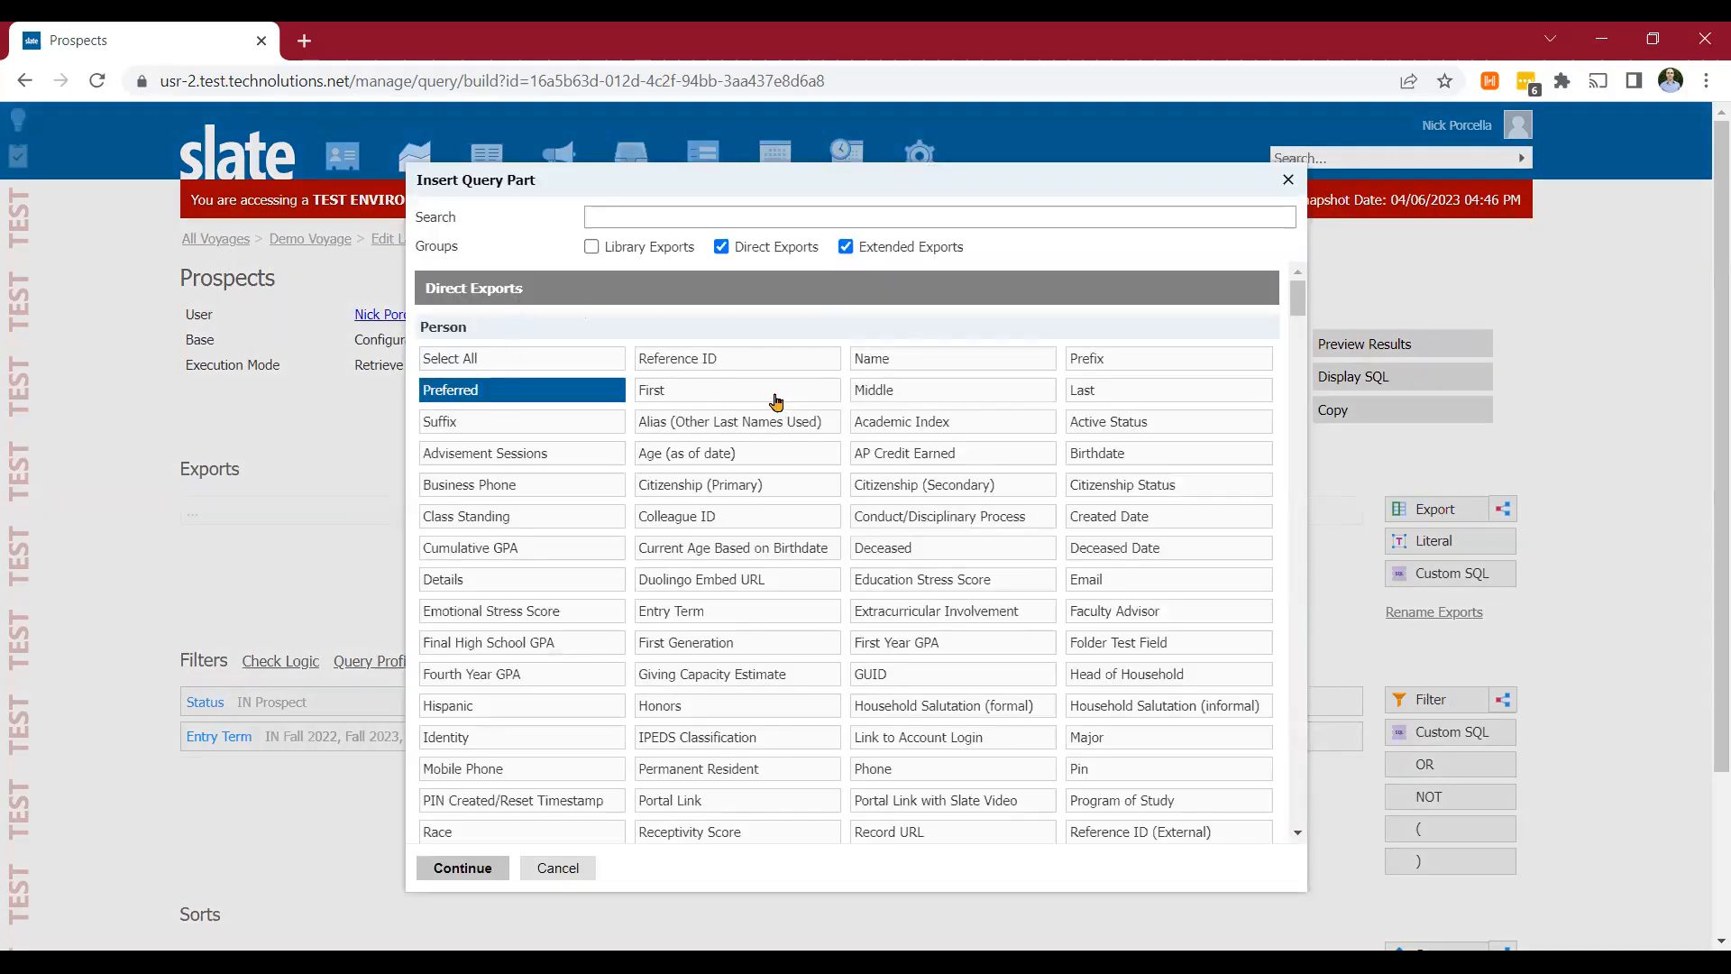
click(774, 397)
click(1081, 397)
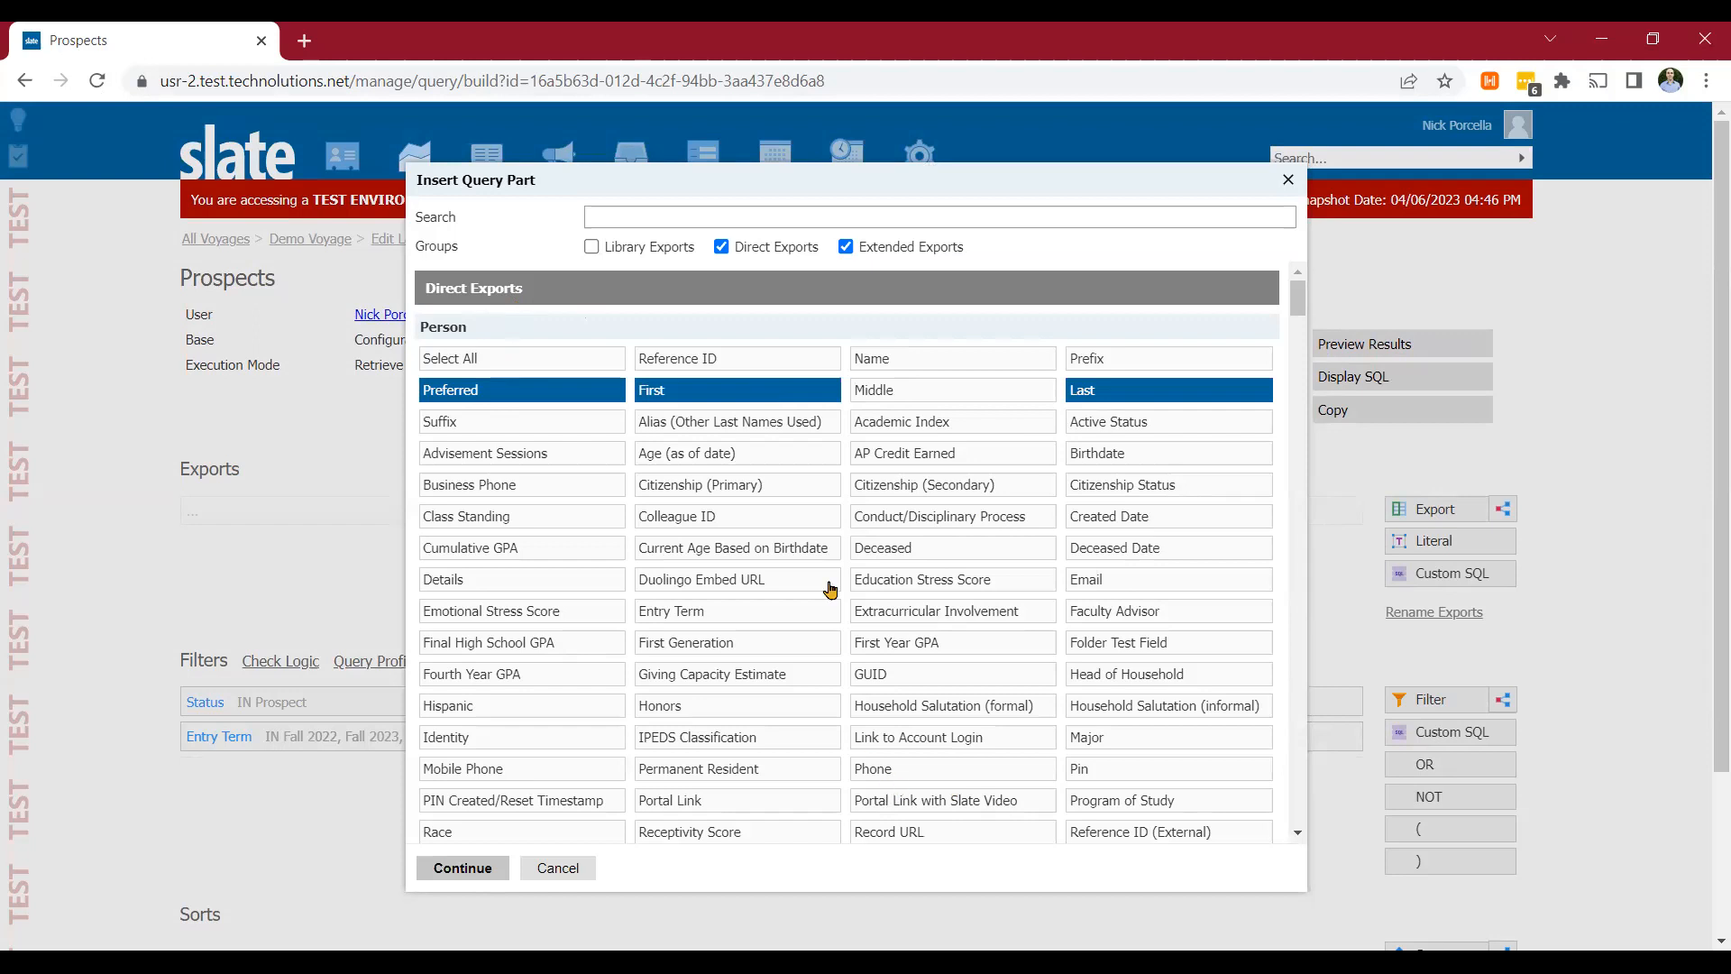
click(1098, 583)
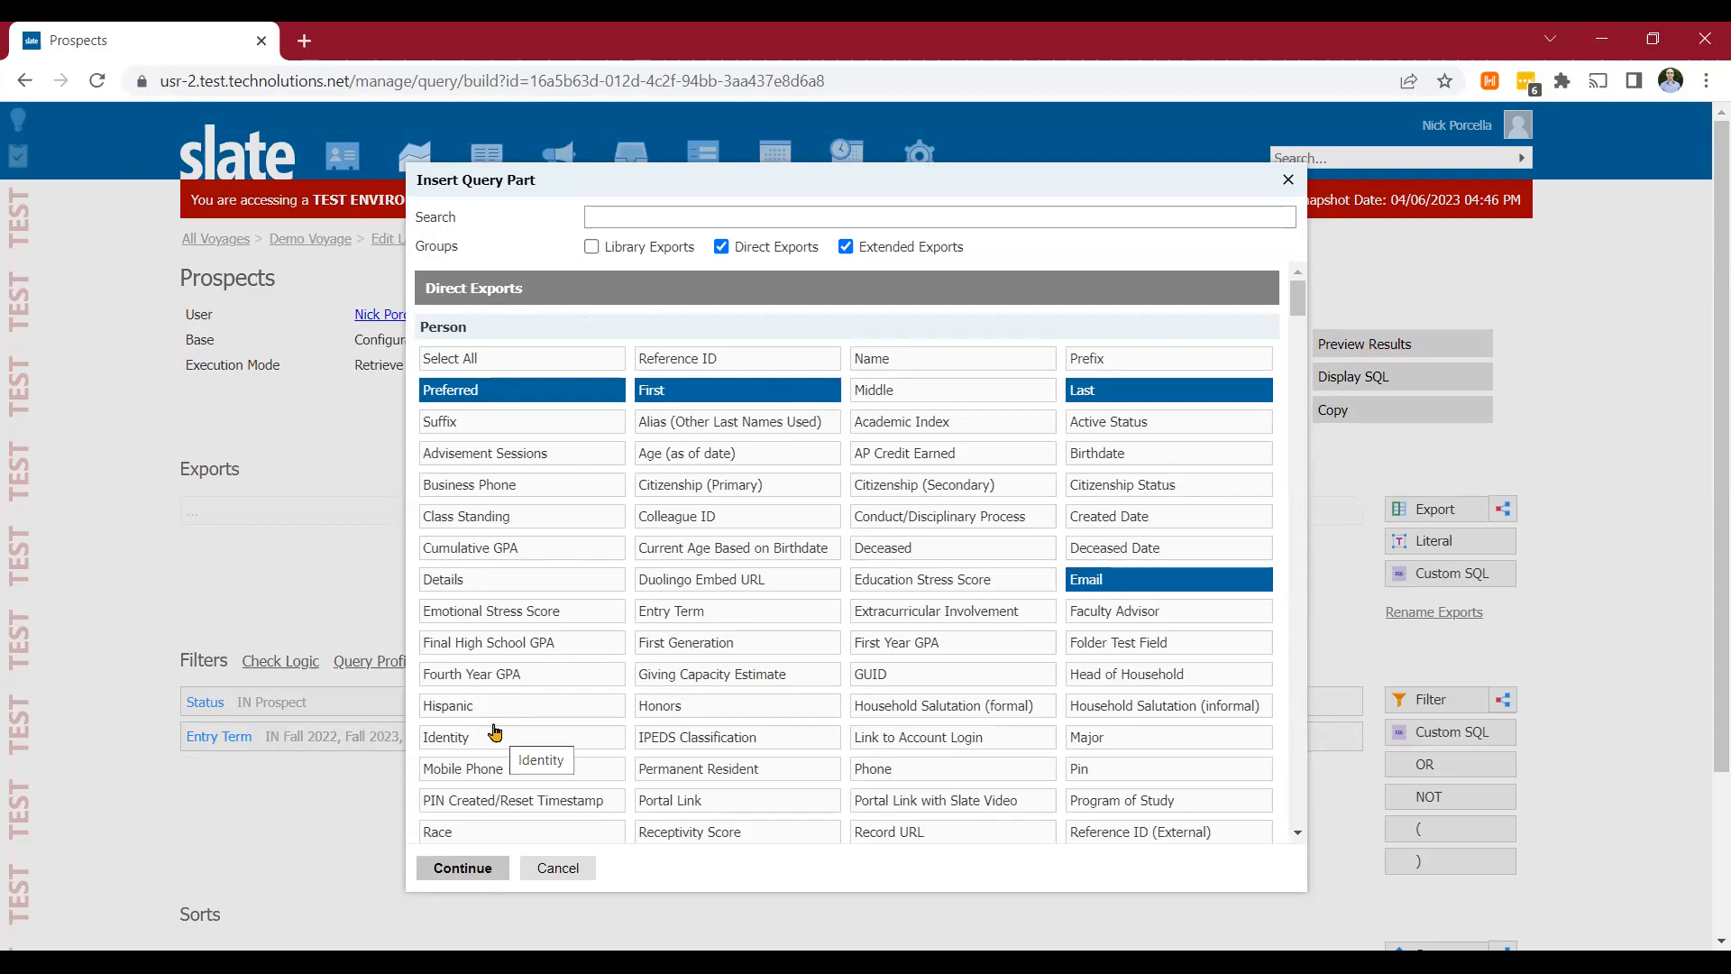
click(465, 869)
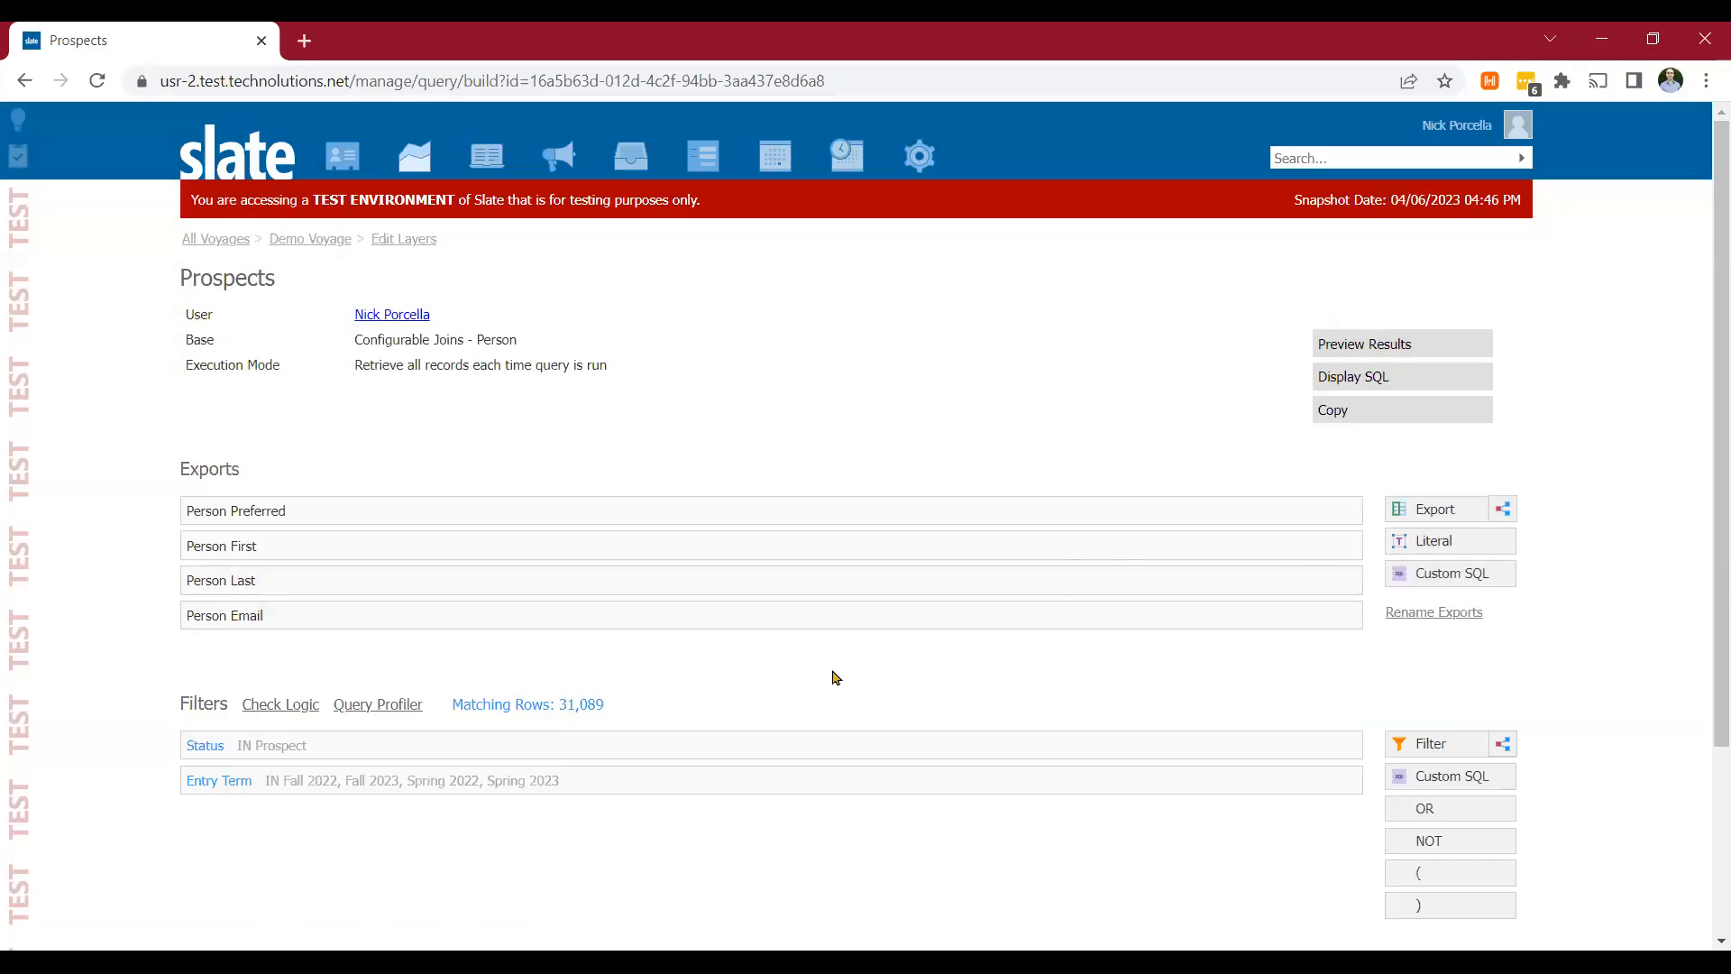
Step: Add an Address by Rank Overall join to the Prospects query, keeping its default settings
scroll(803, 684, down, 3)
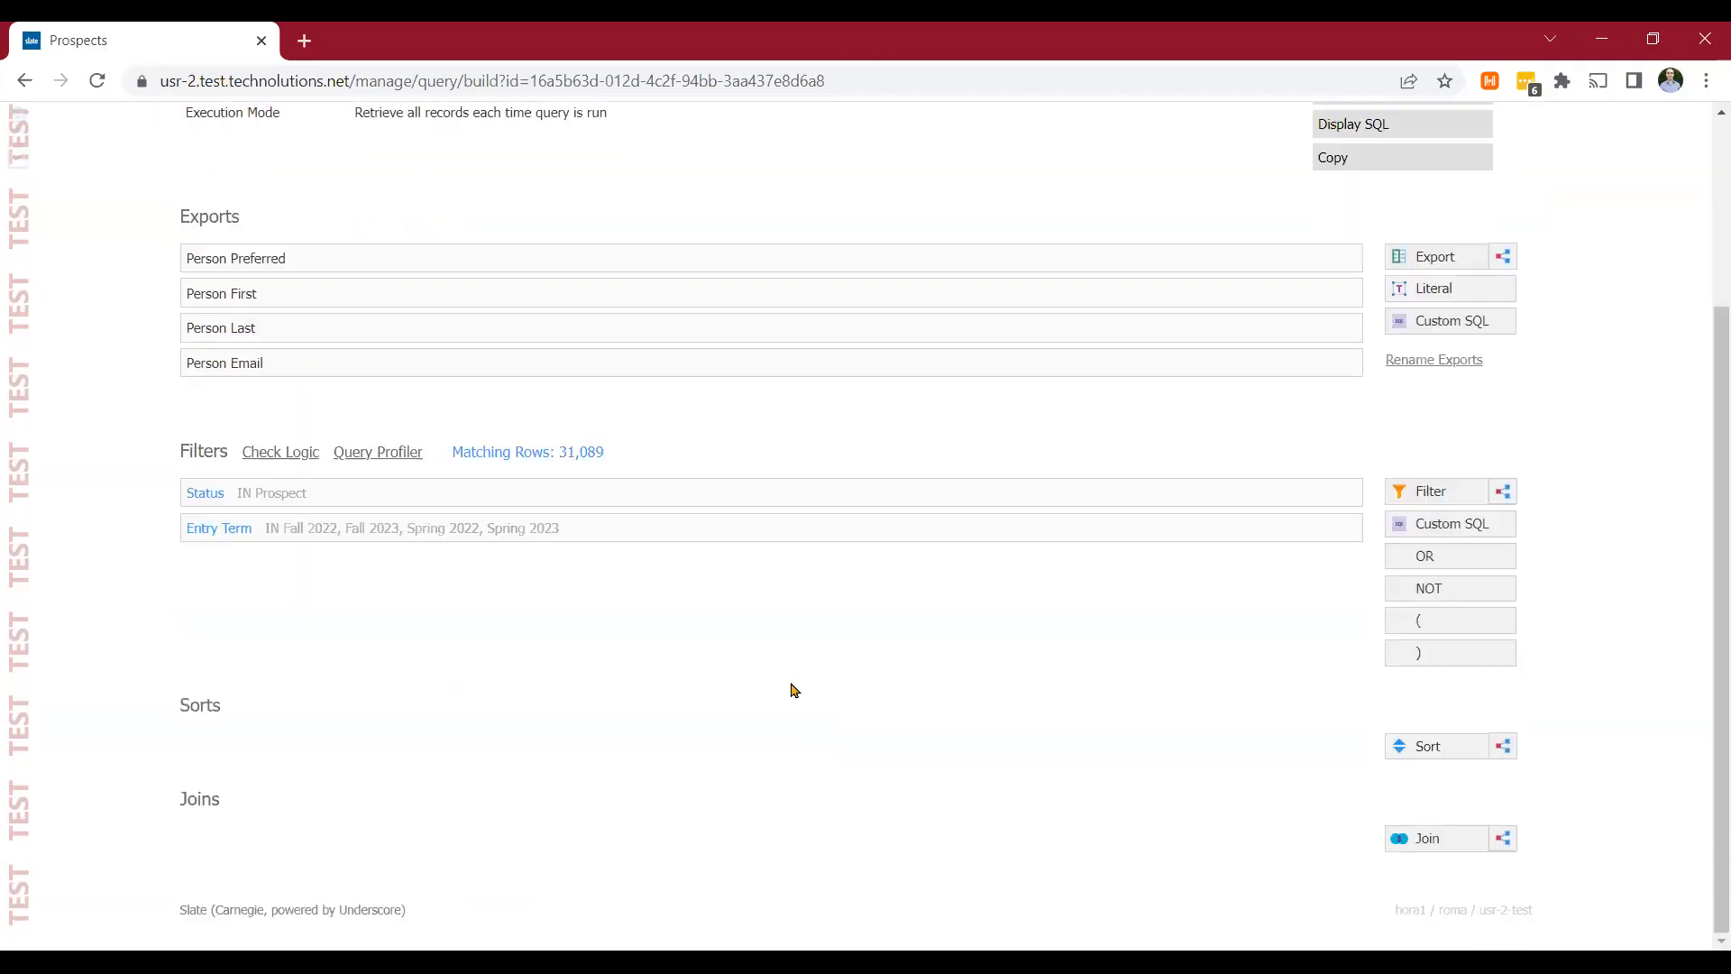
click(1464, 843)
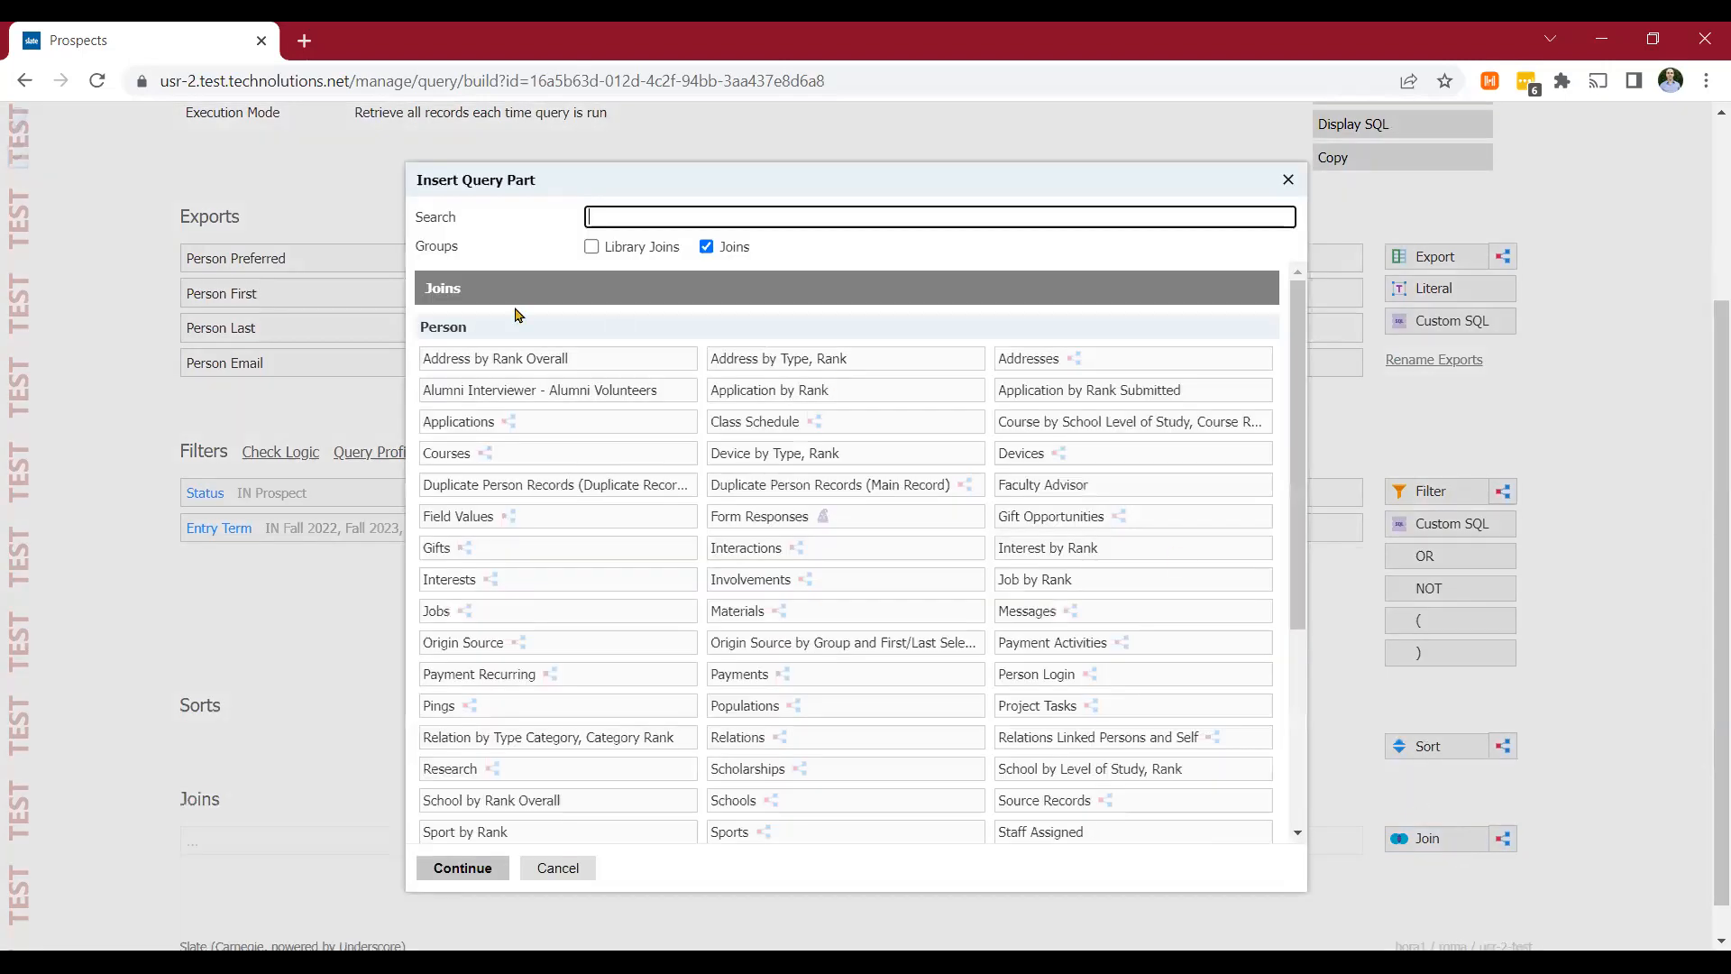
click(533, 363)
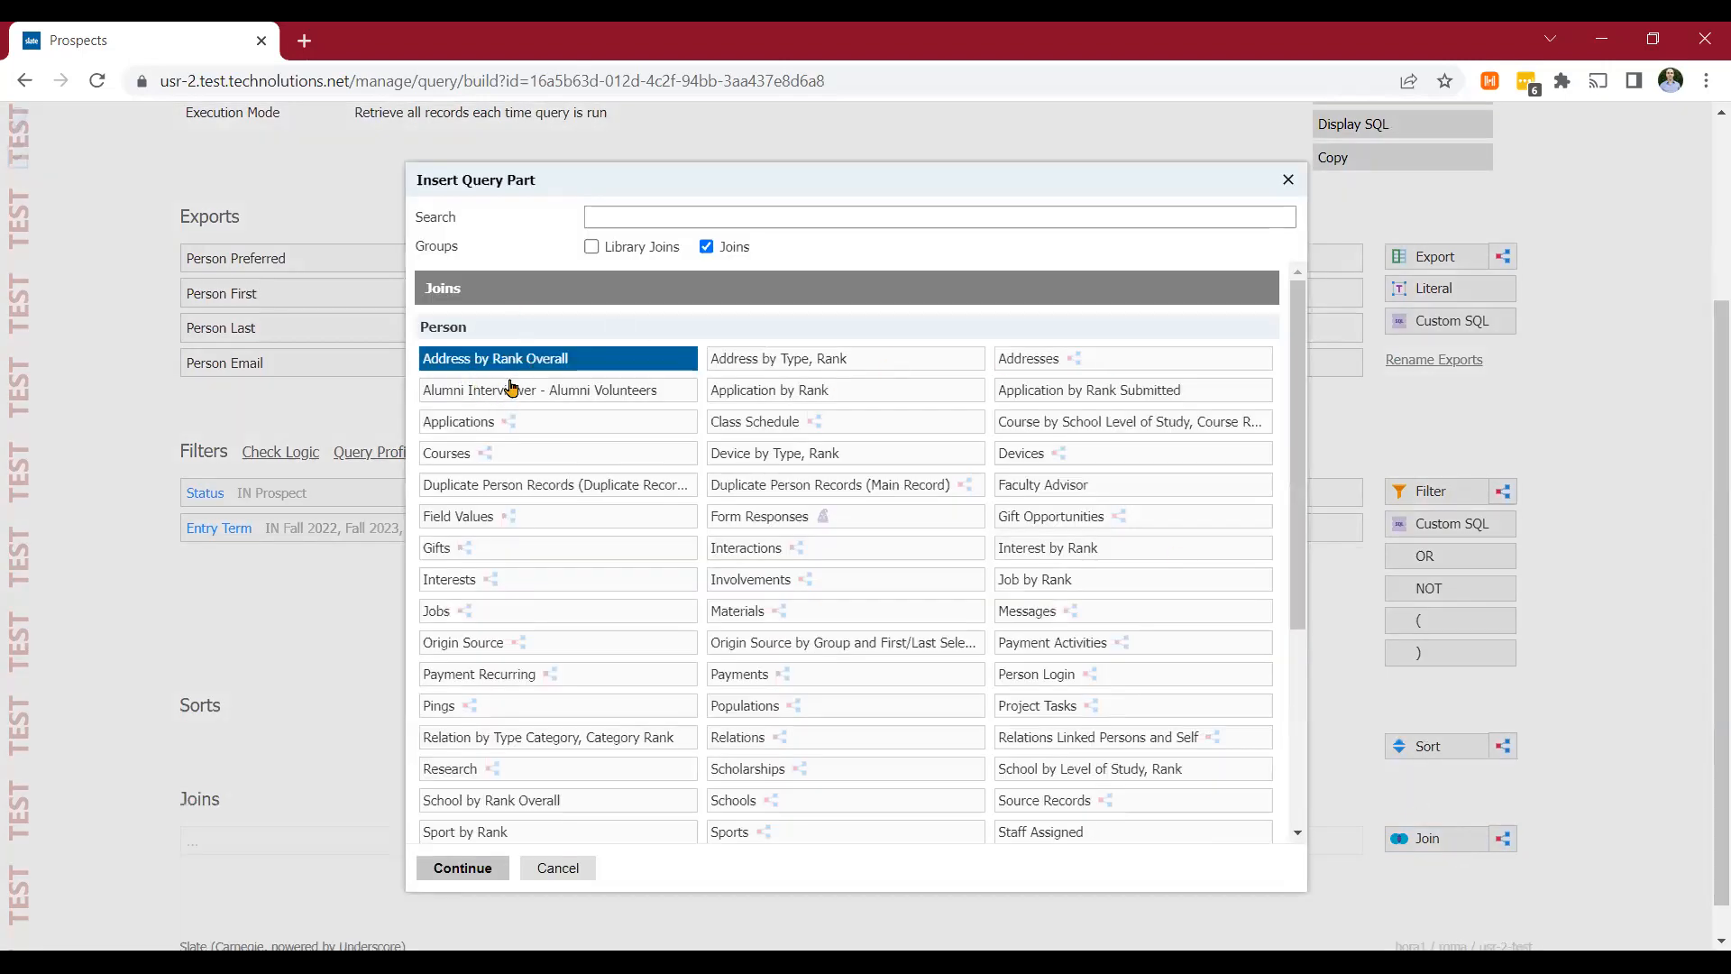
click(472, 867)
click(560, 833)
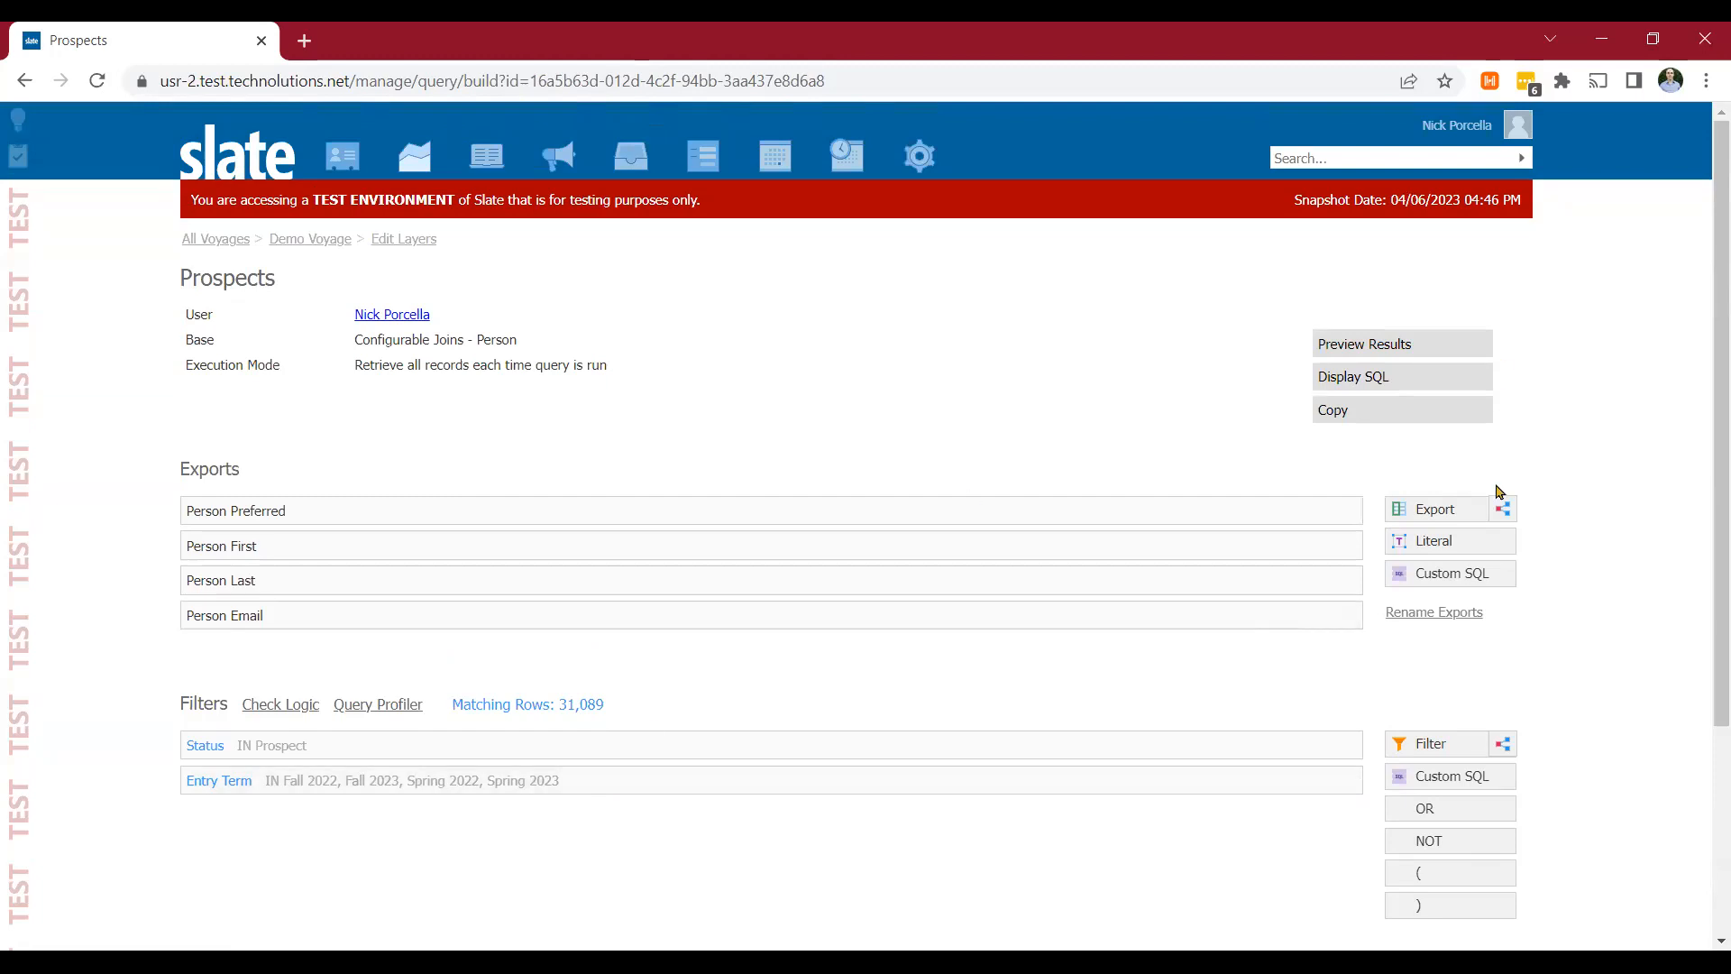
Step: Add the US 5-digit ZIP Code export from Address by Rank Overall to the query
scroll(375, 649, down, 3)
scroll(495, 712, up, 3)
click(1426, 507)
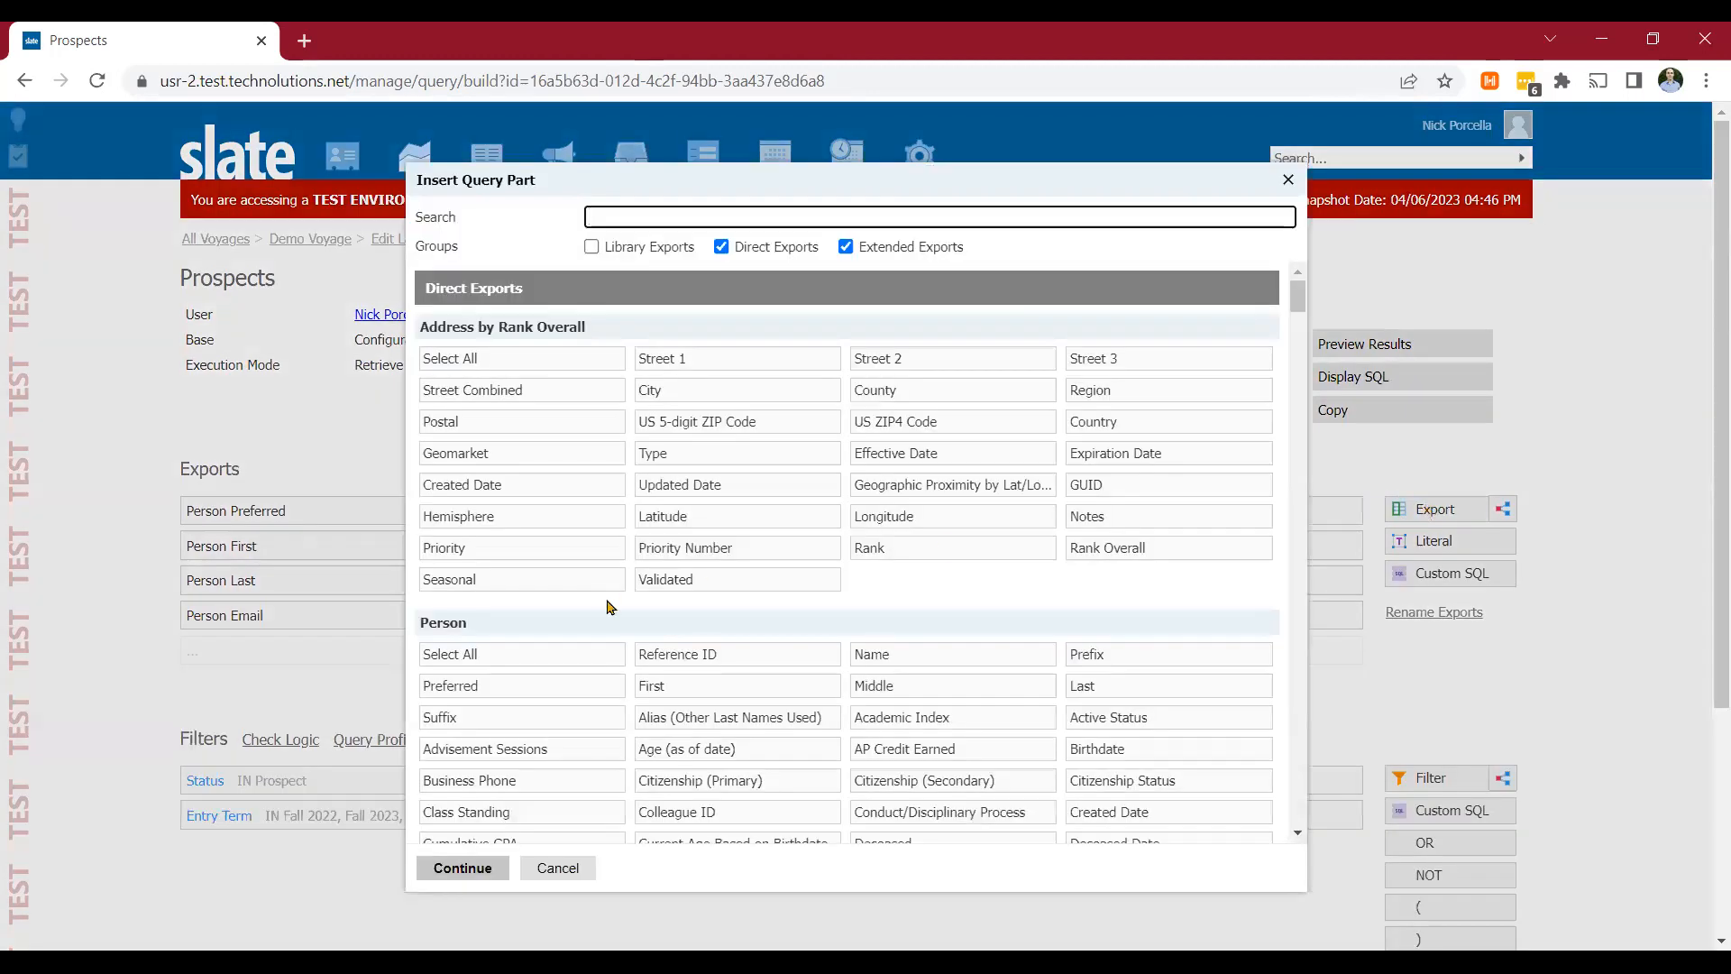
click(690, 426)
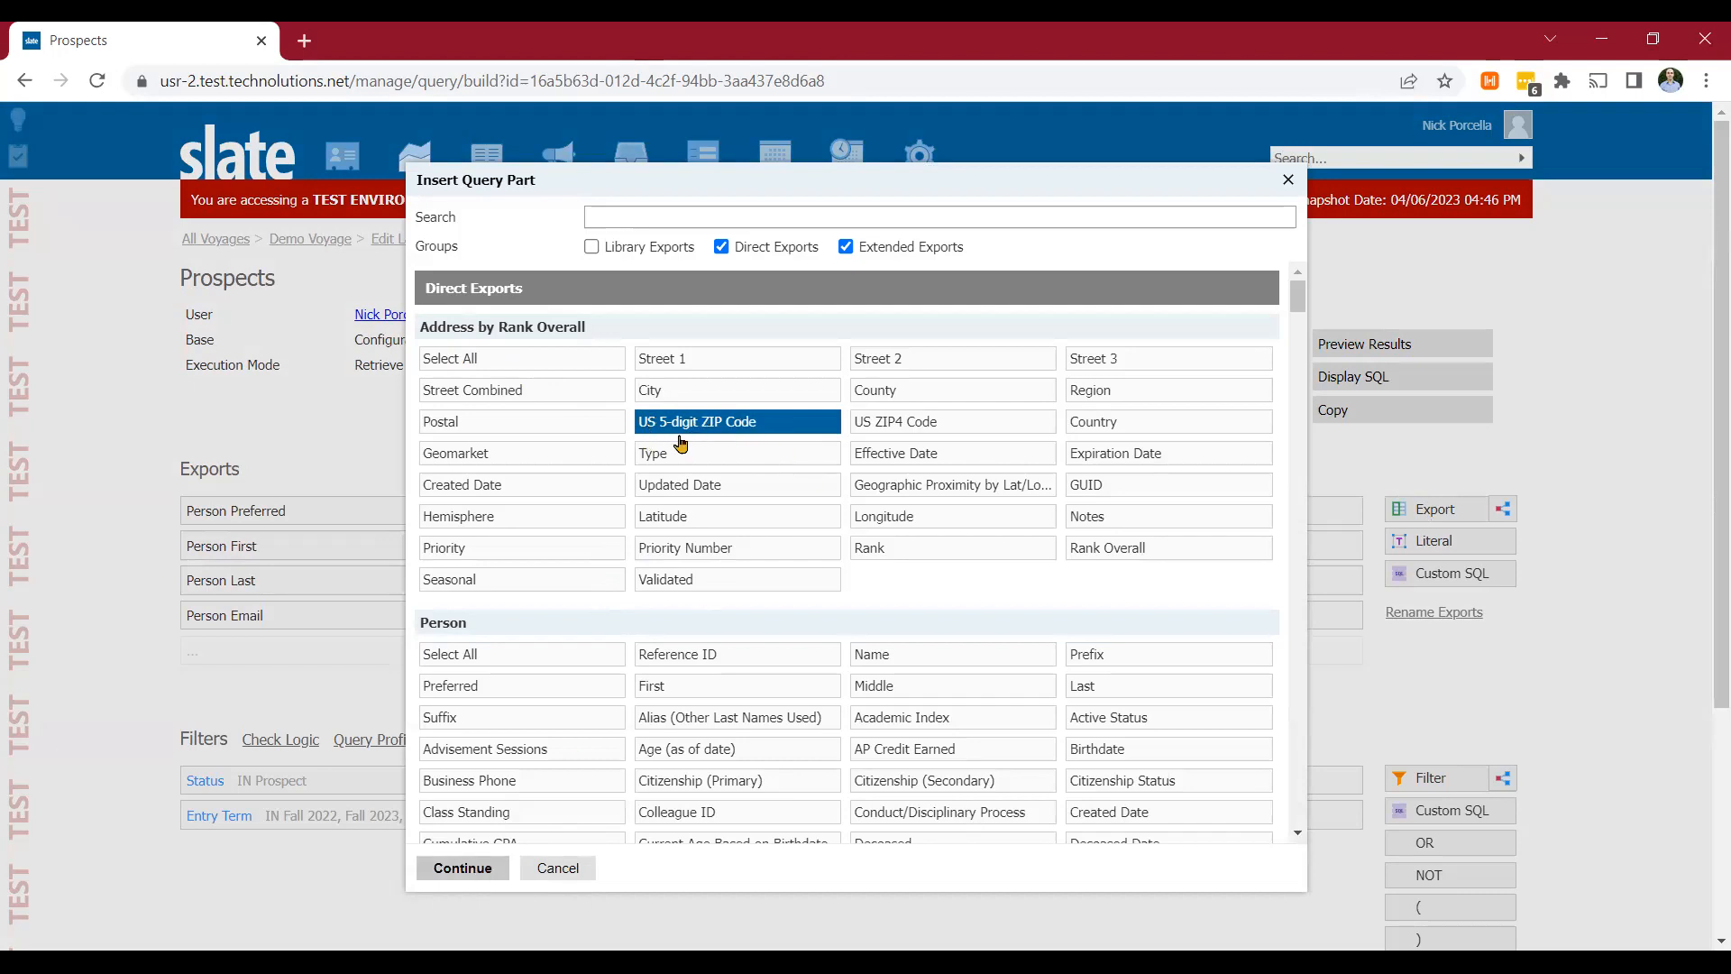
click(456, 868)
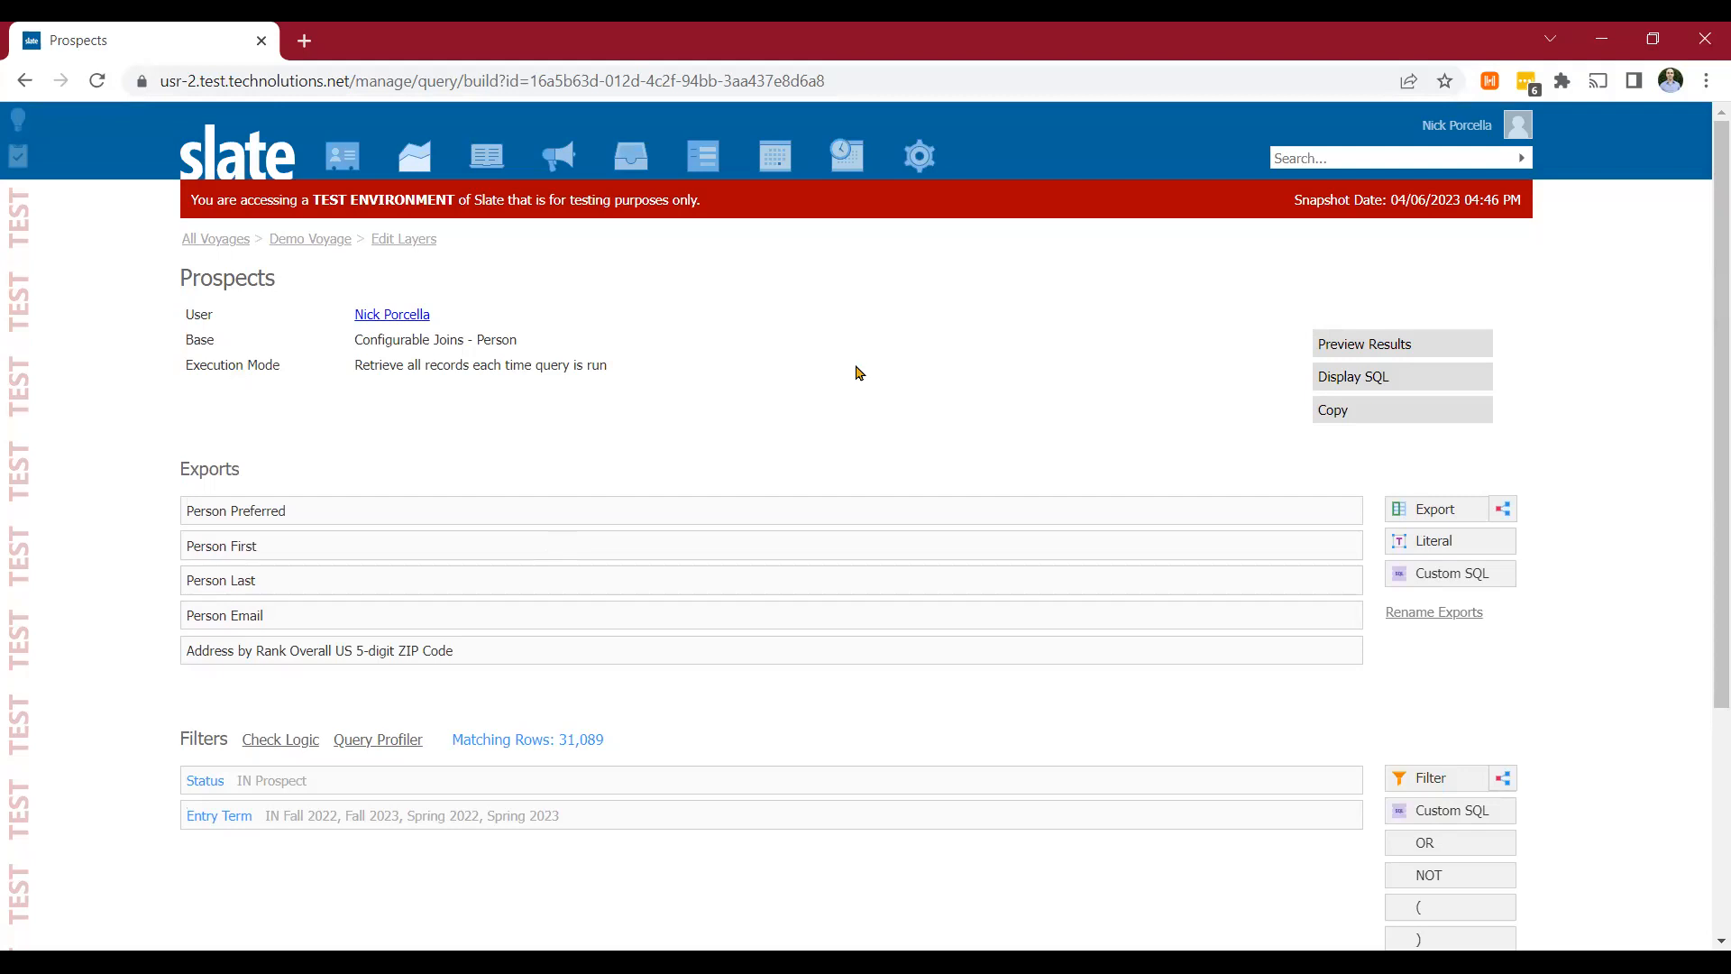
Step: Set the Prospects layer's location export to Address by Rank Overall US 5-digit ZIP Code and location type to US ZIP Code, and save it
click(410, 240)
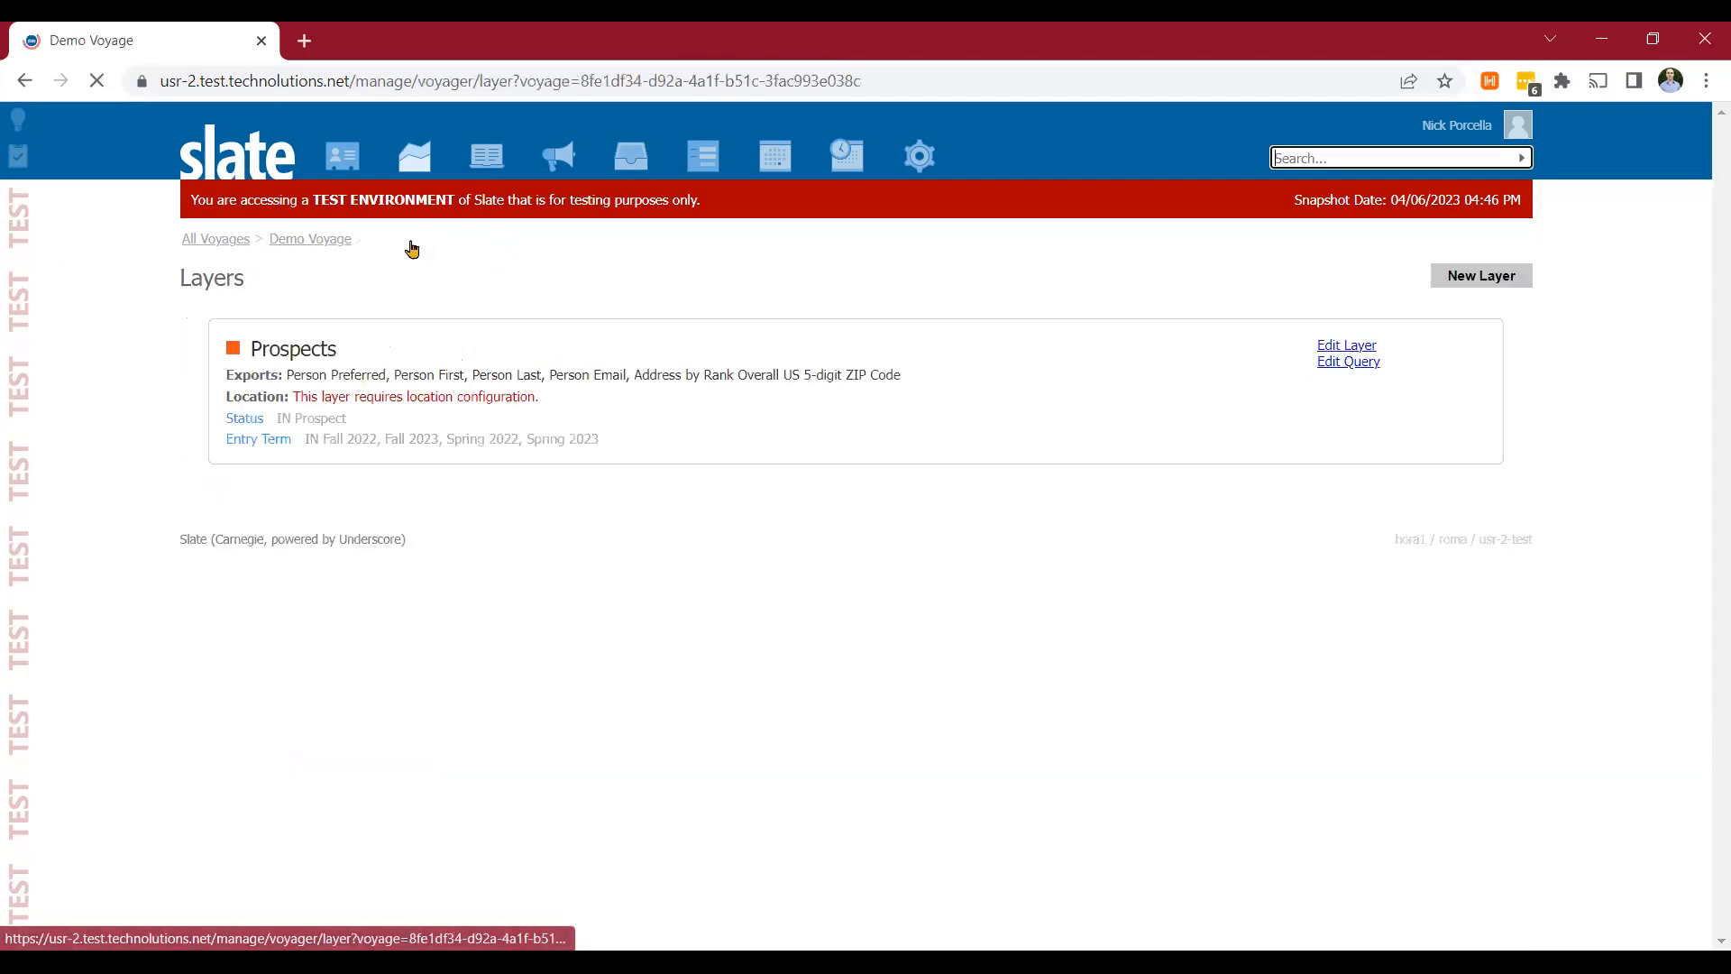
drag(301, 396, 600, 394)
click(721, 490)
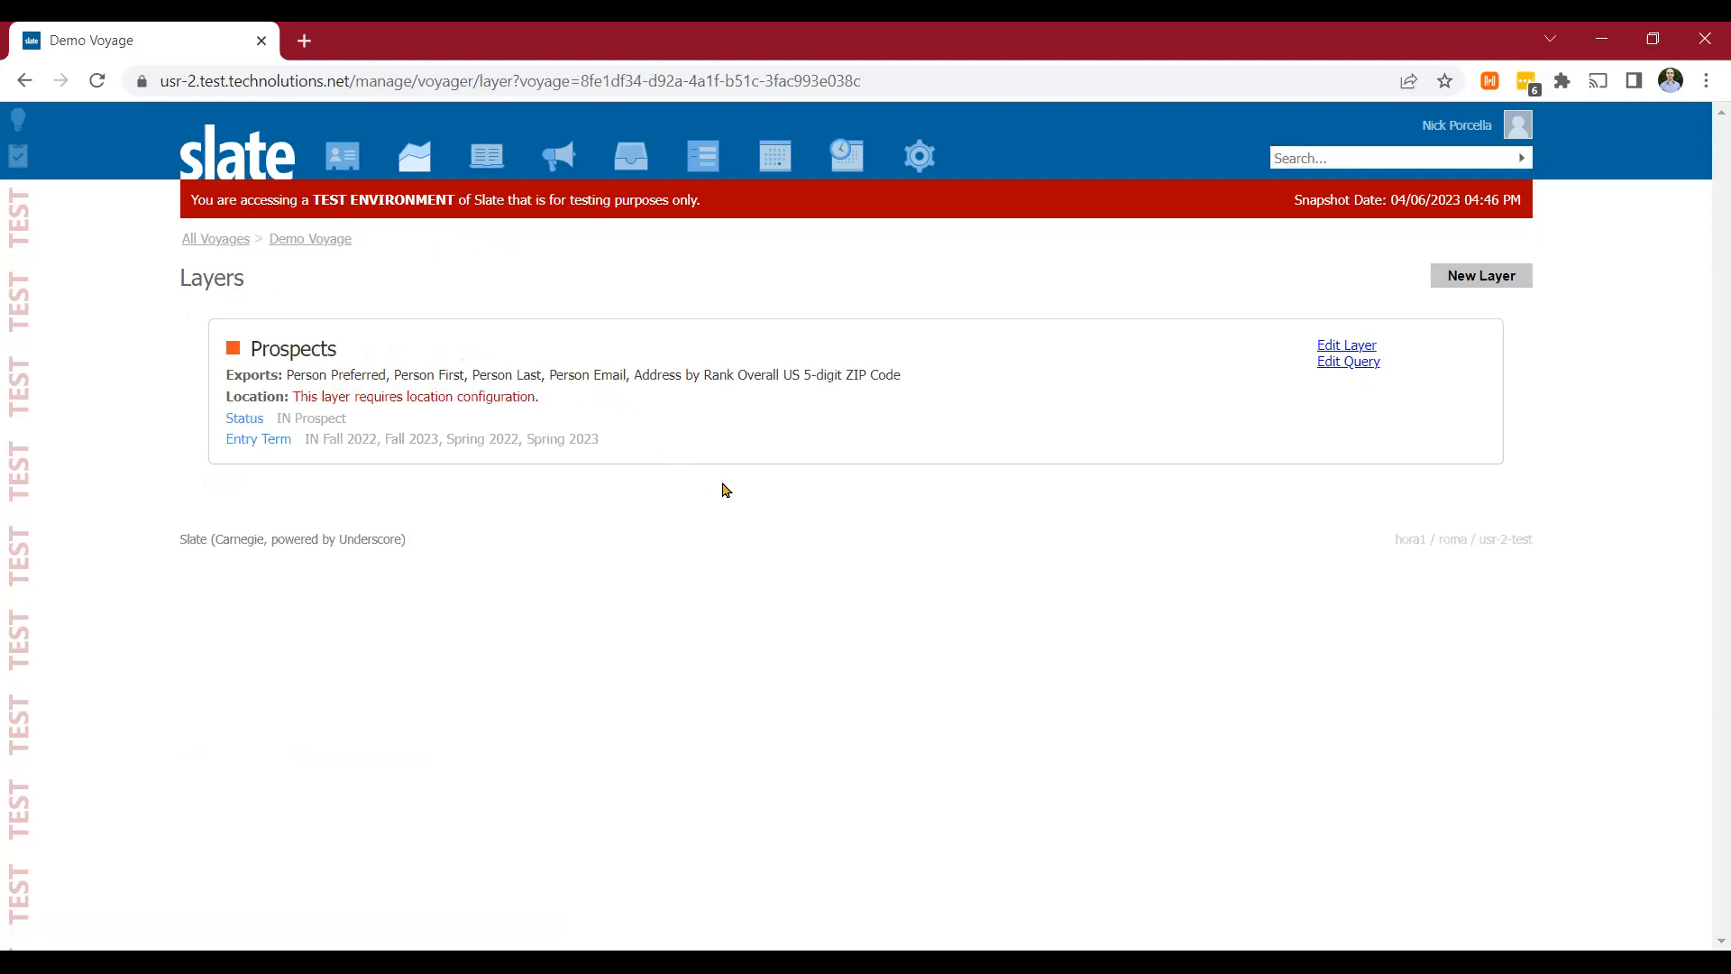
click(1353, 346)
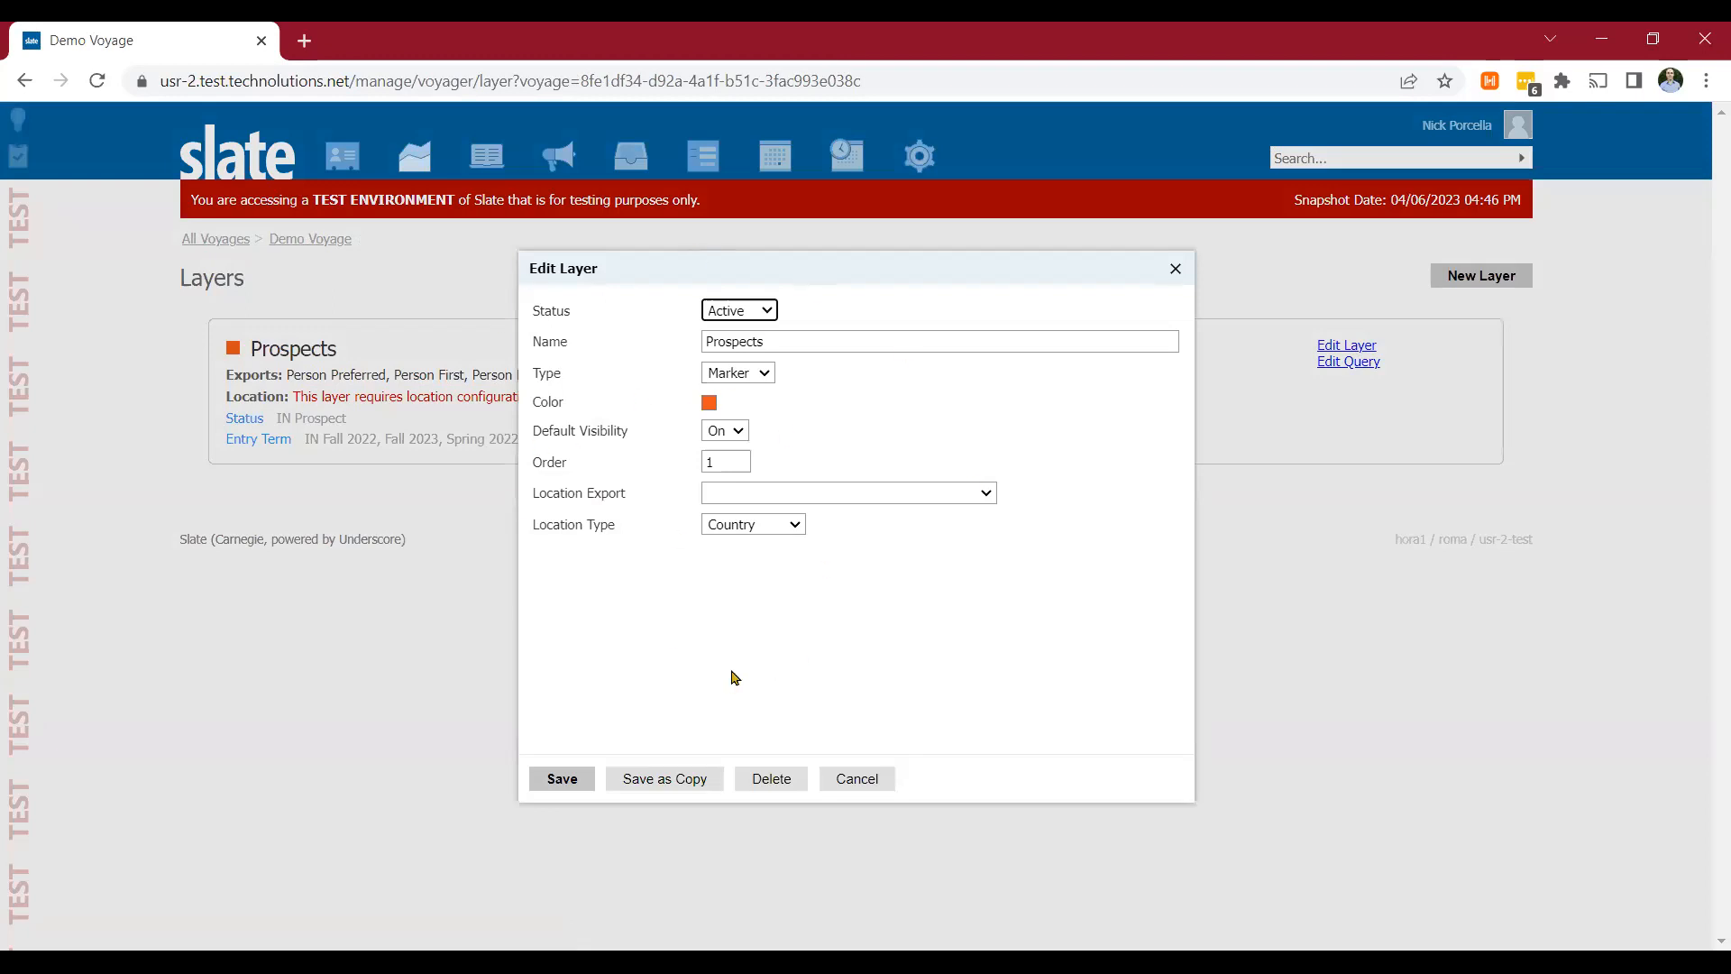
click(769, 496)
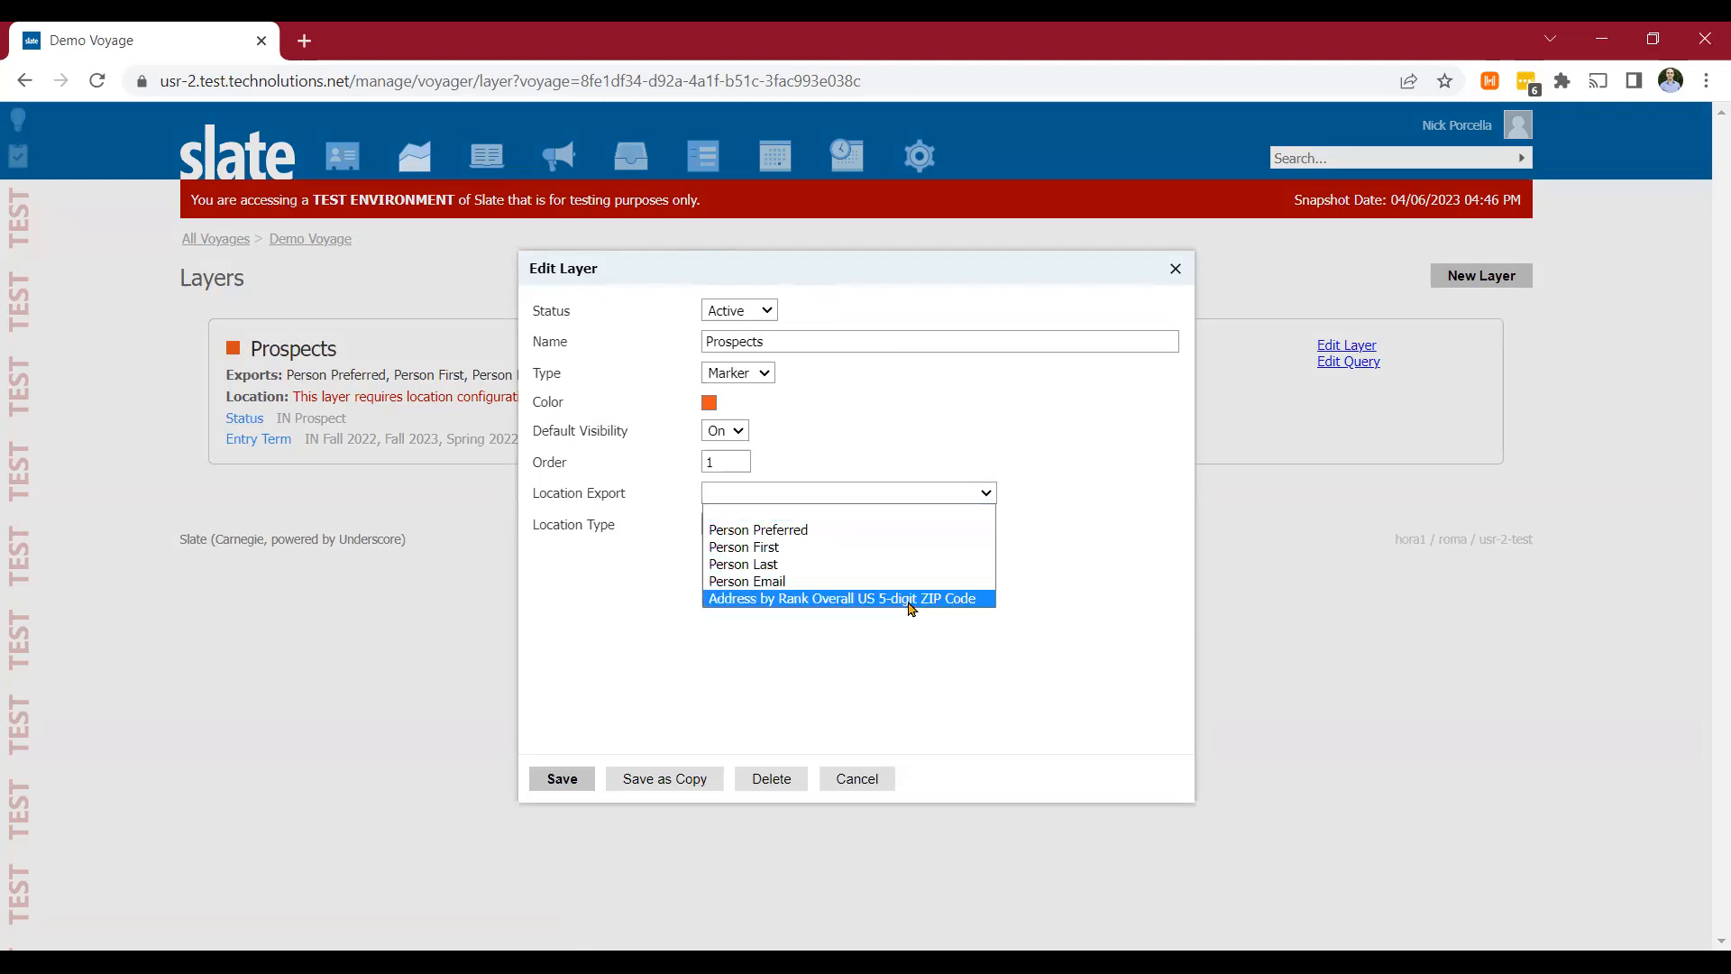
click(909, 599)
click(787, 527)
click(773, 562)
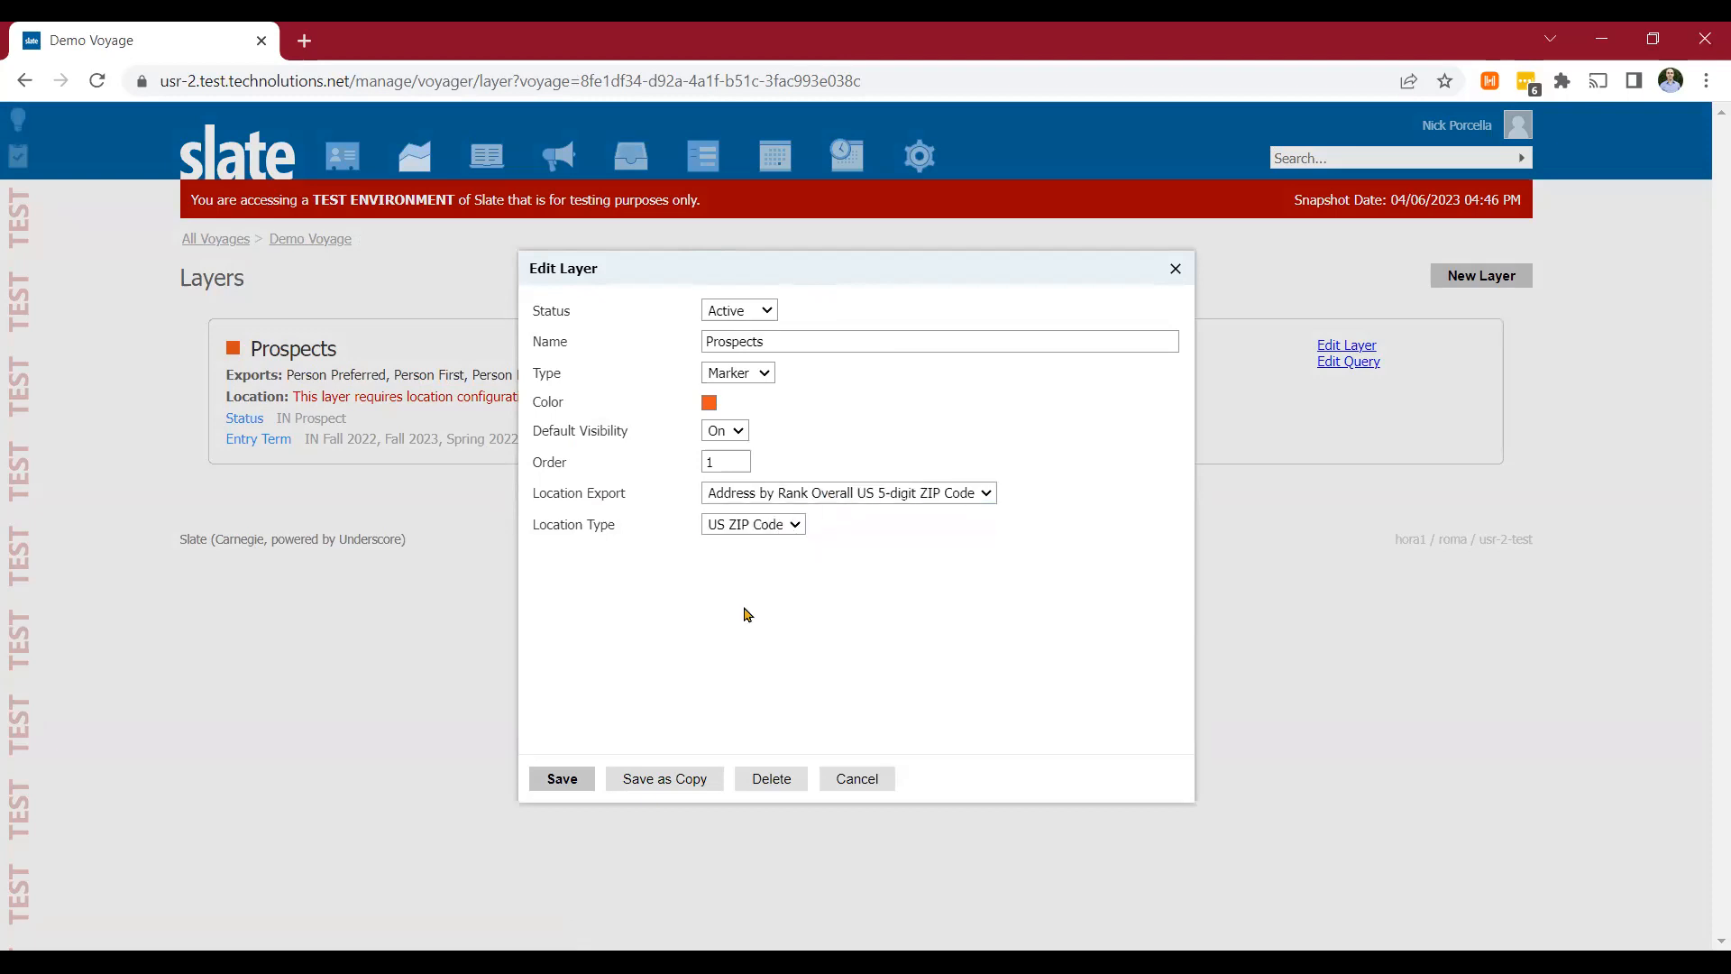
click(561, 781)
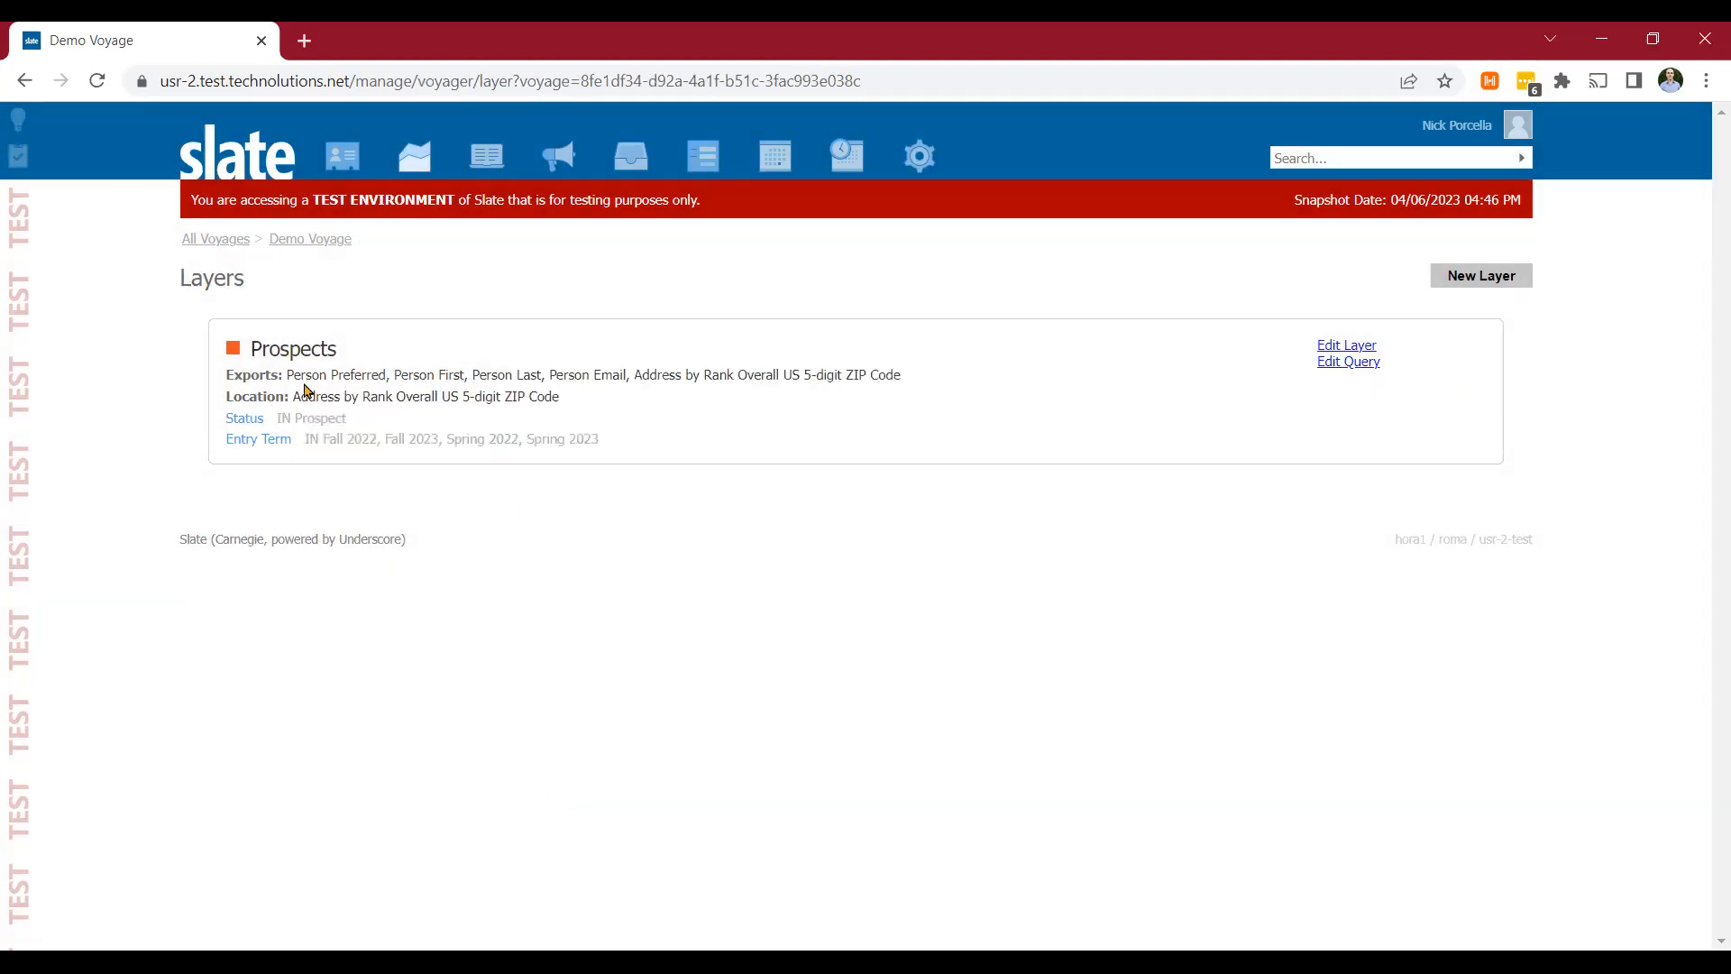
Step: View the Demo Voyage map and switch the Prospects markers off and back on
click(312, 251)
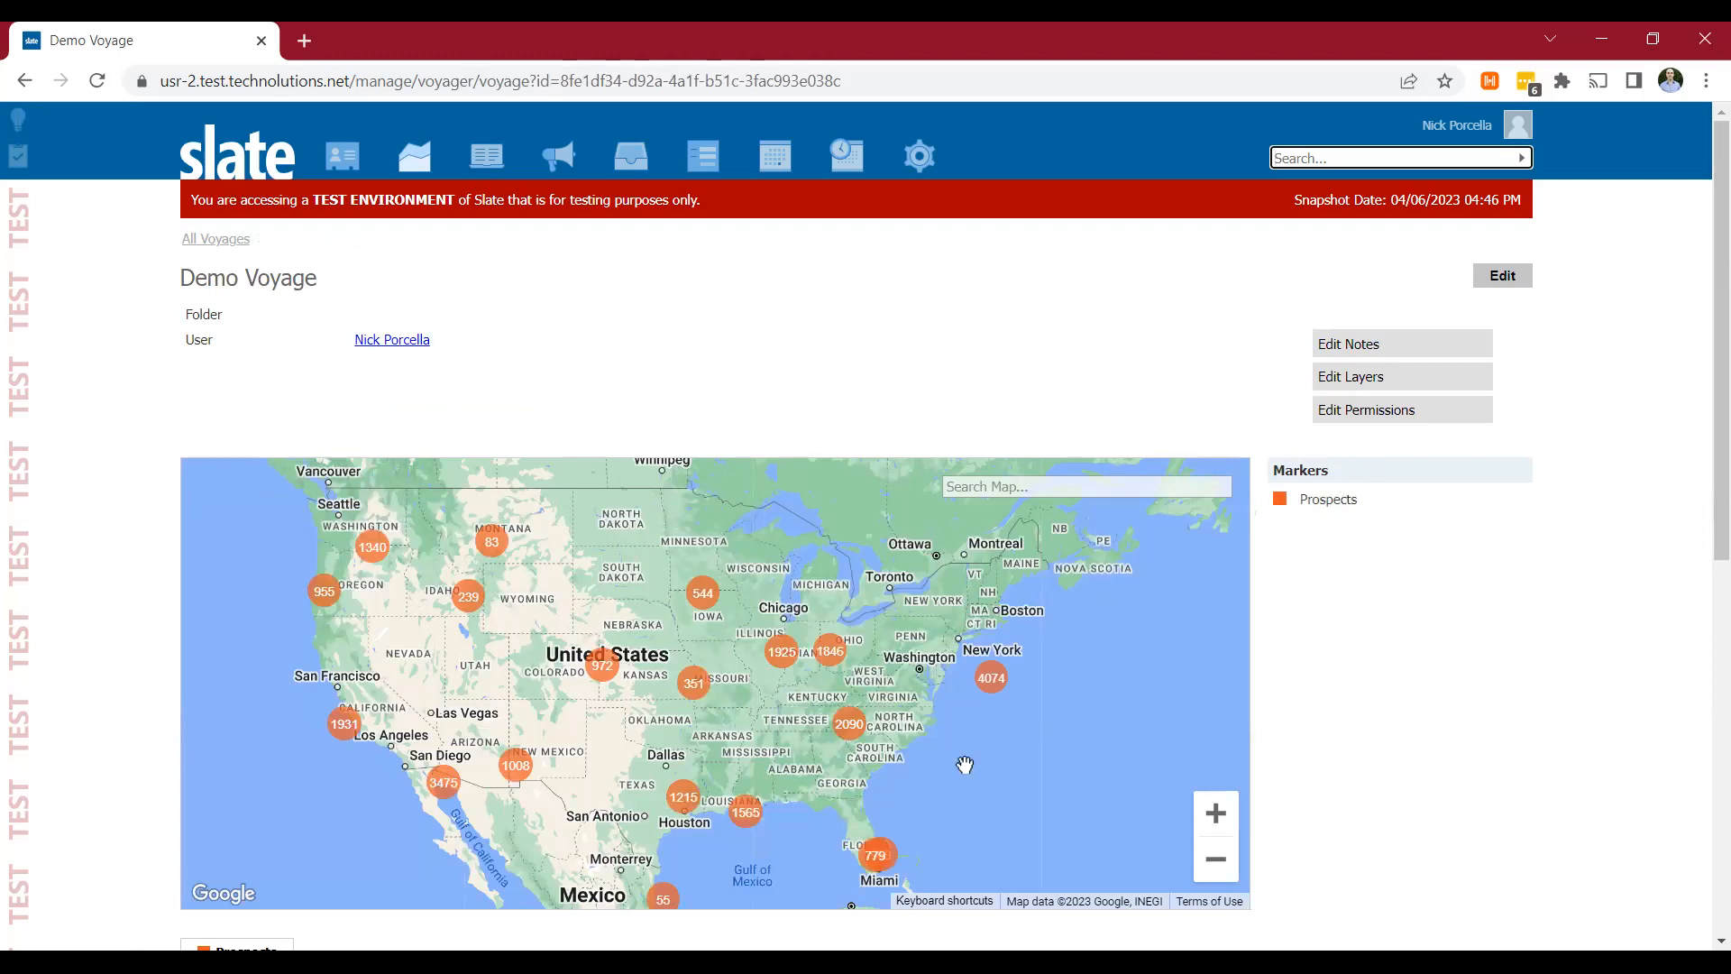
click(1332, 503)
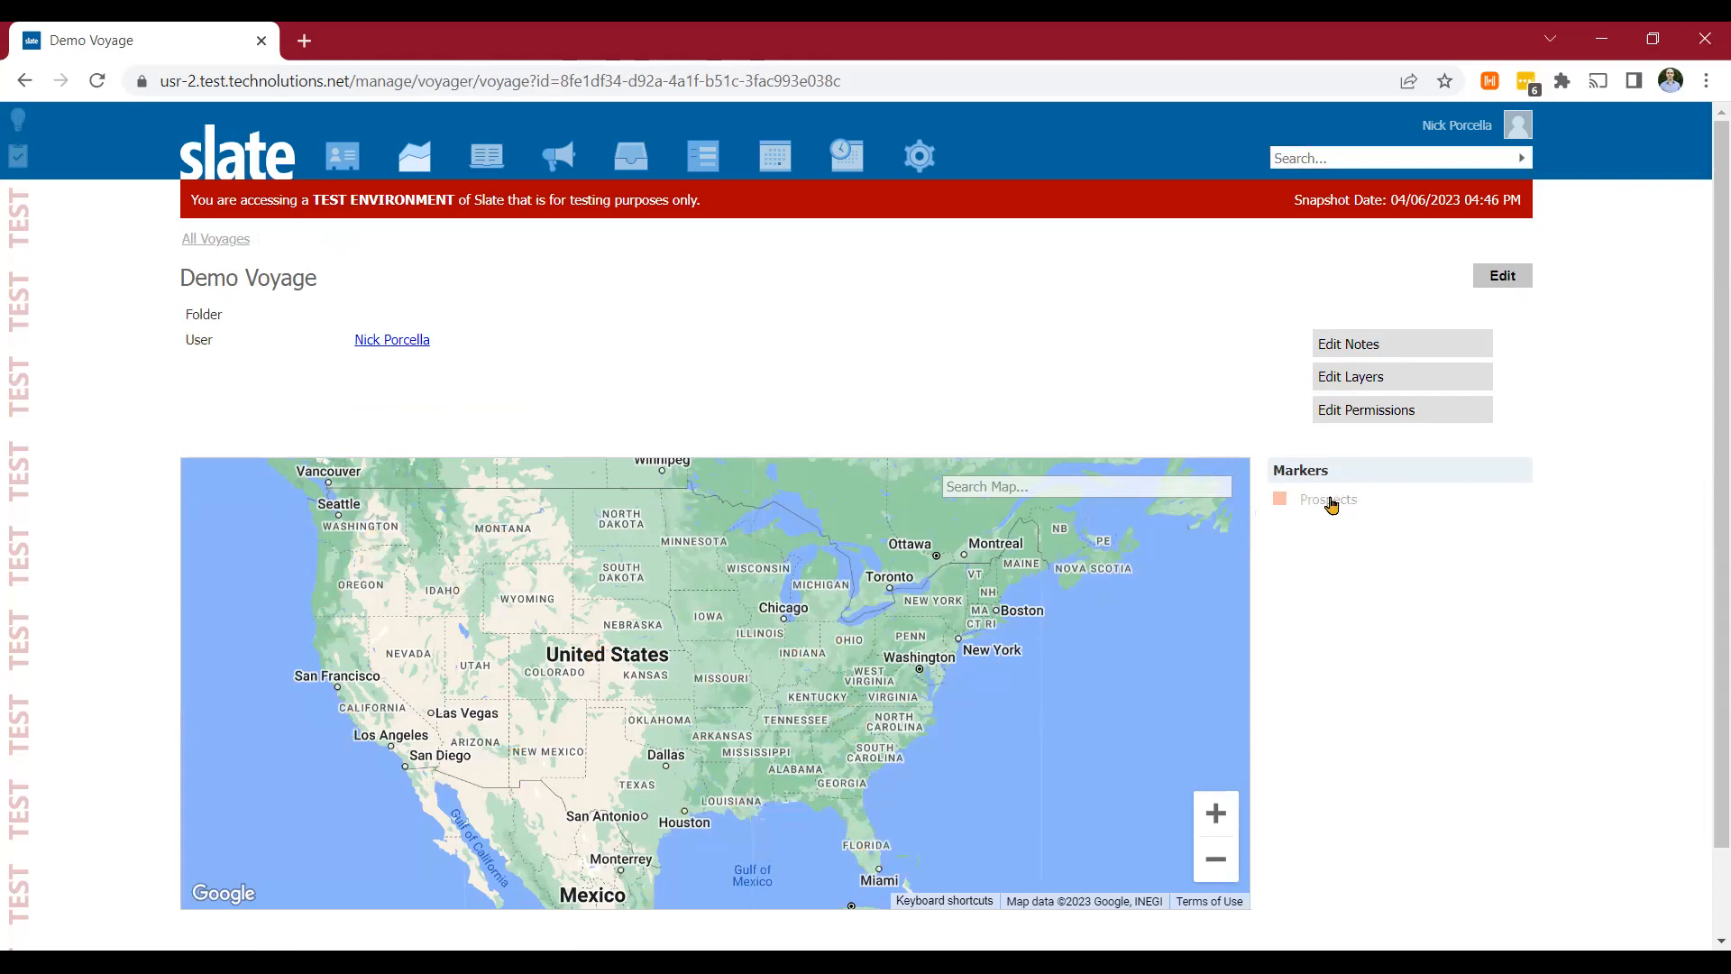
click(1332, 503)
Step: Examine how the prospect marker clusters split and regroup around New York, Philadelphia and New England at different zoom levels
drag(806, 704, 756, 754)
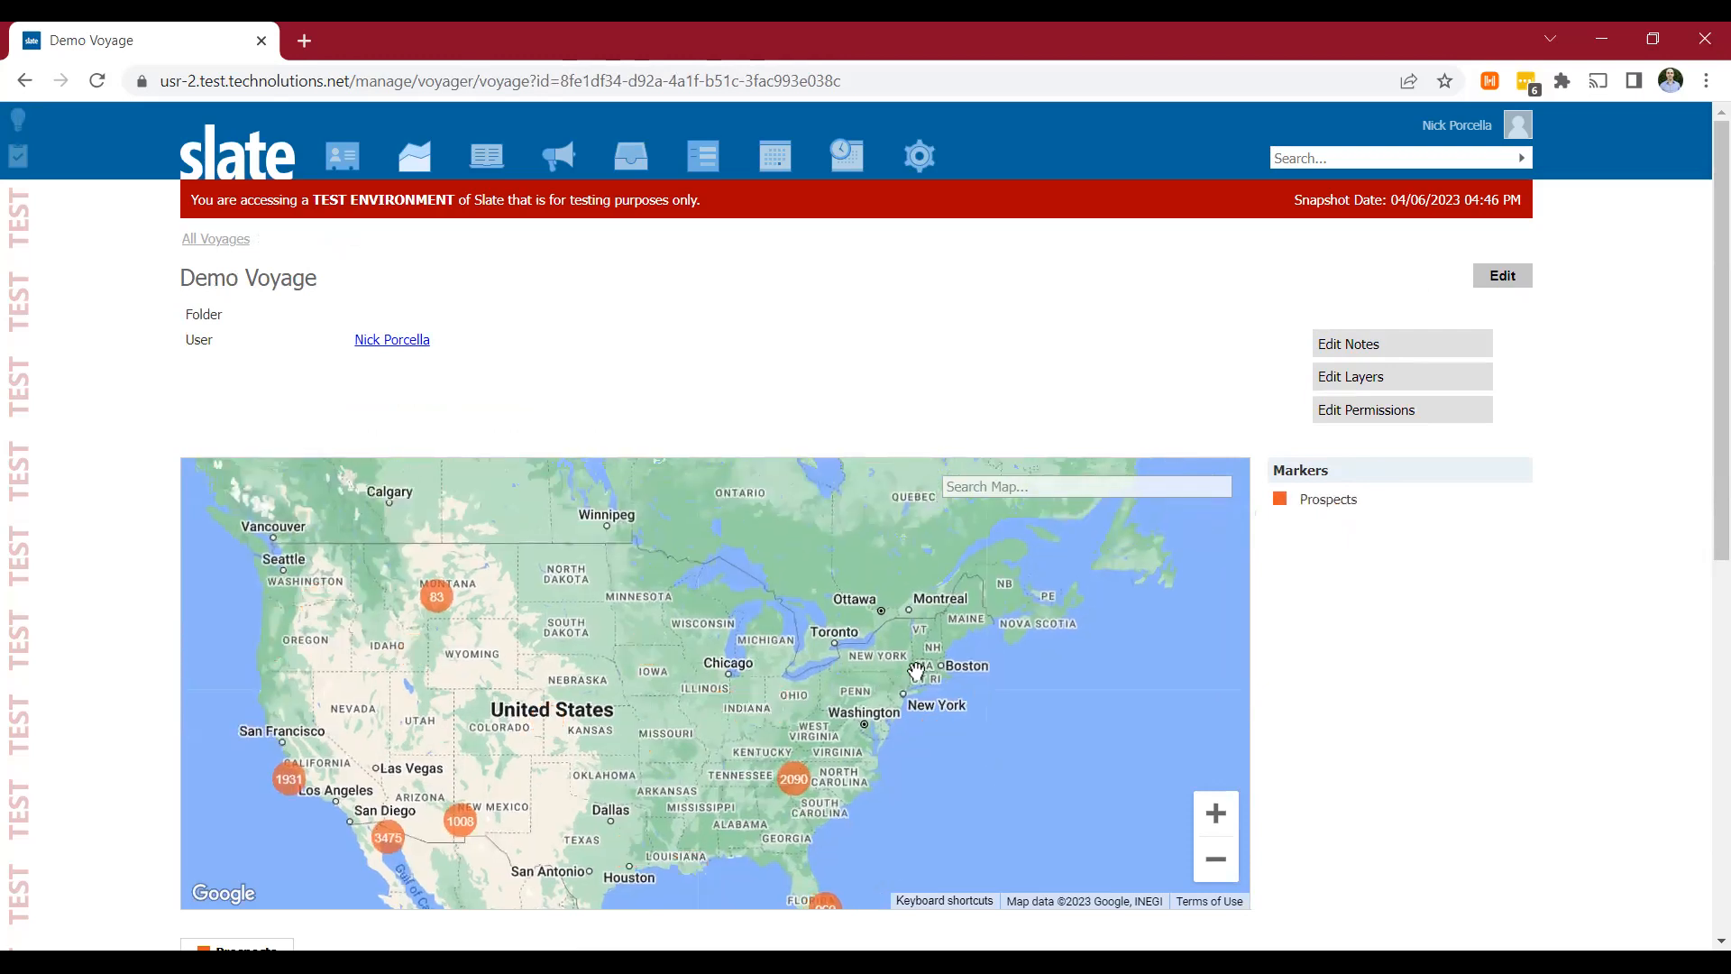
drag(847, 678, 815, 640)
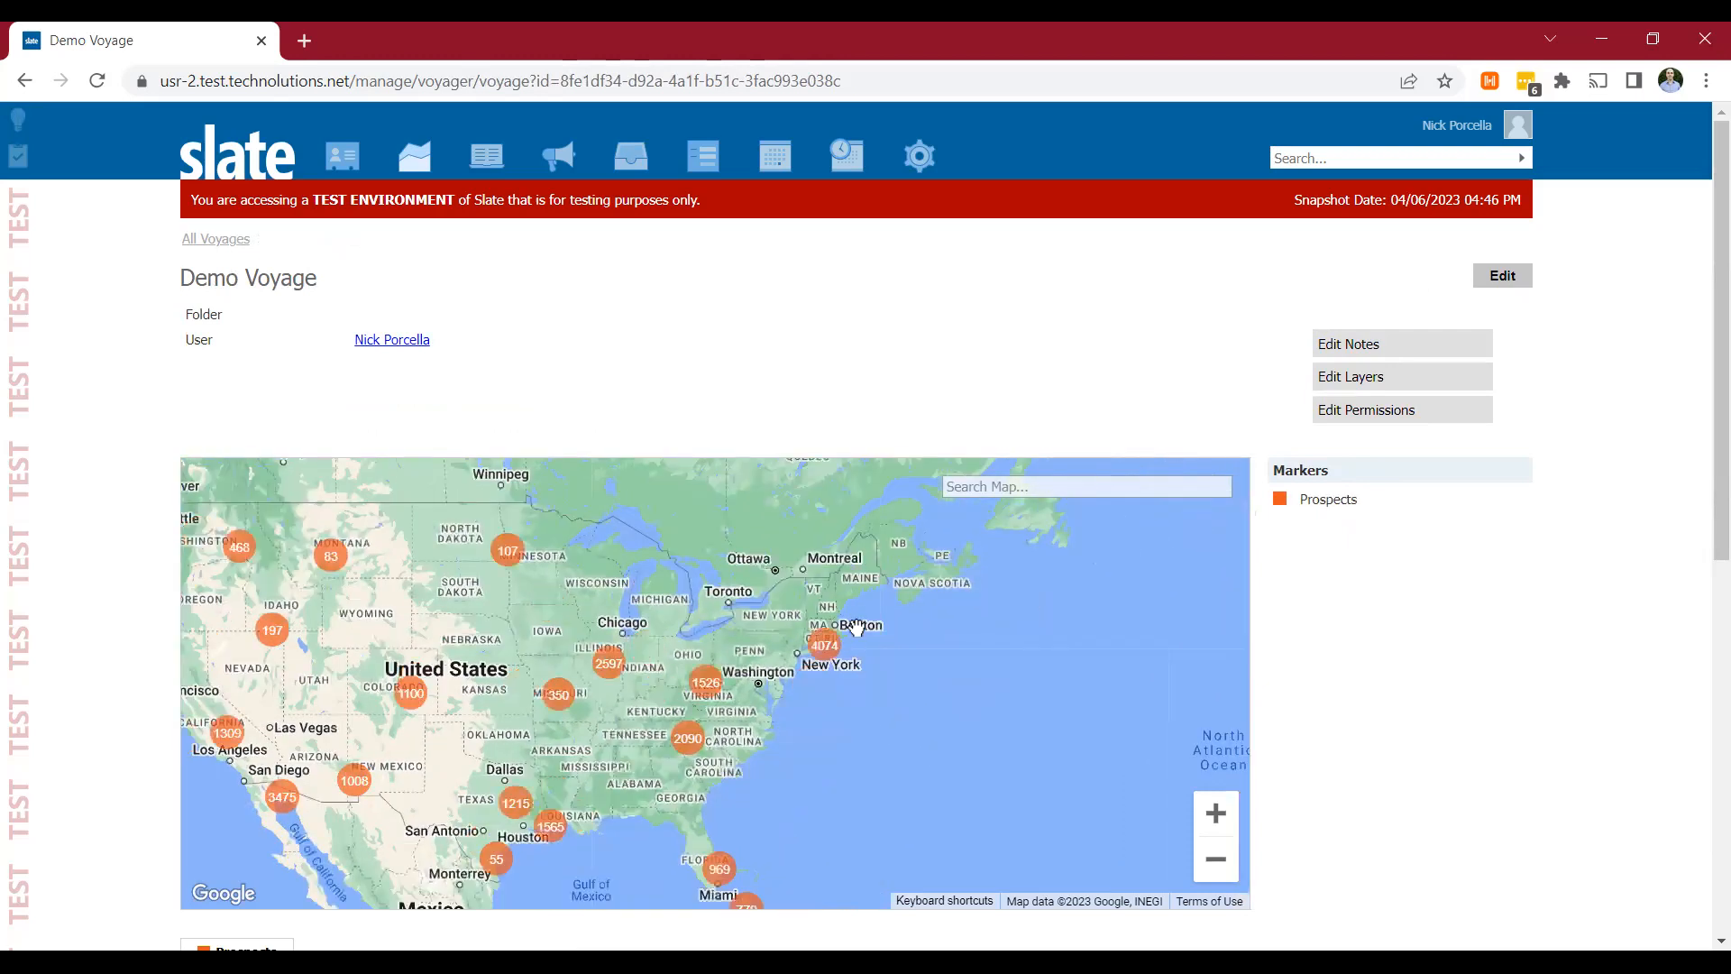
scroll(856, 627, up, 3)
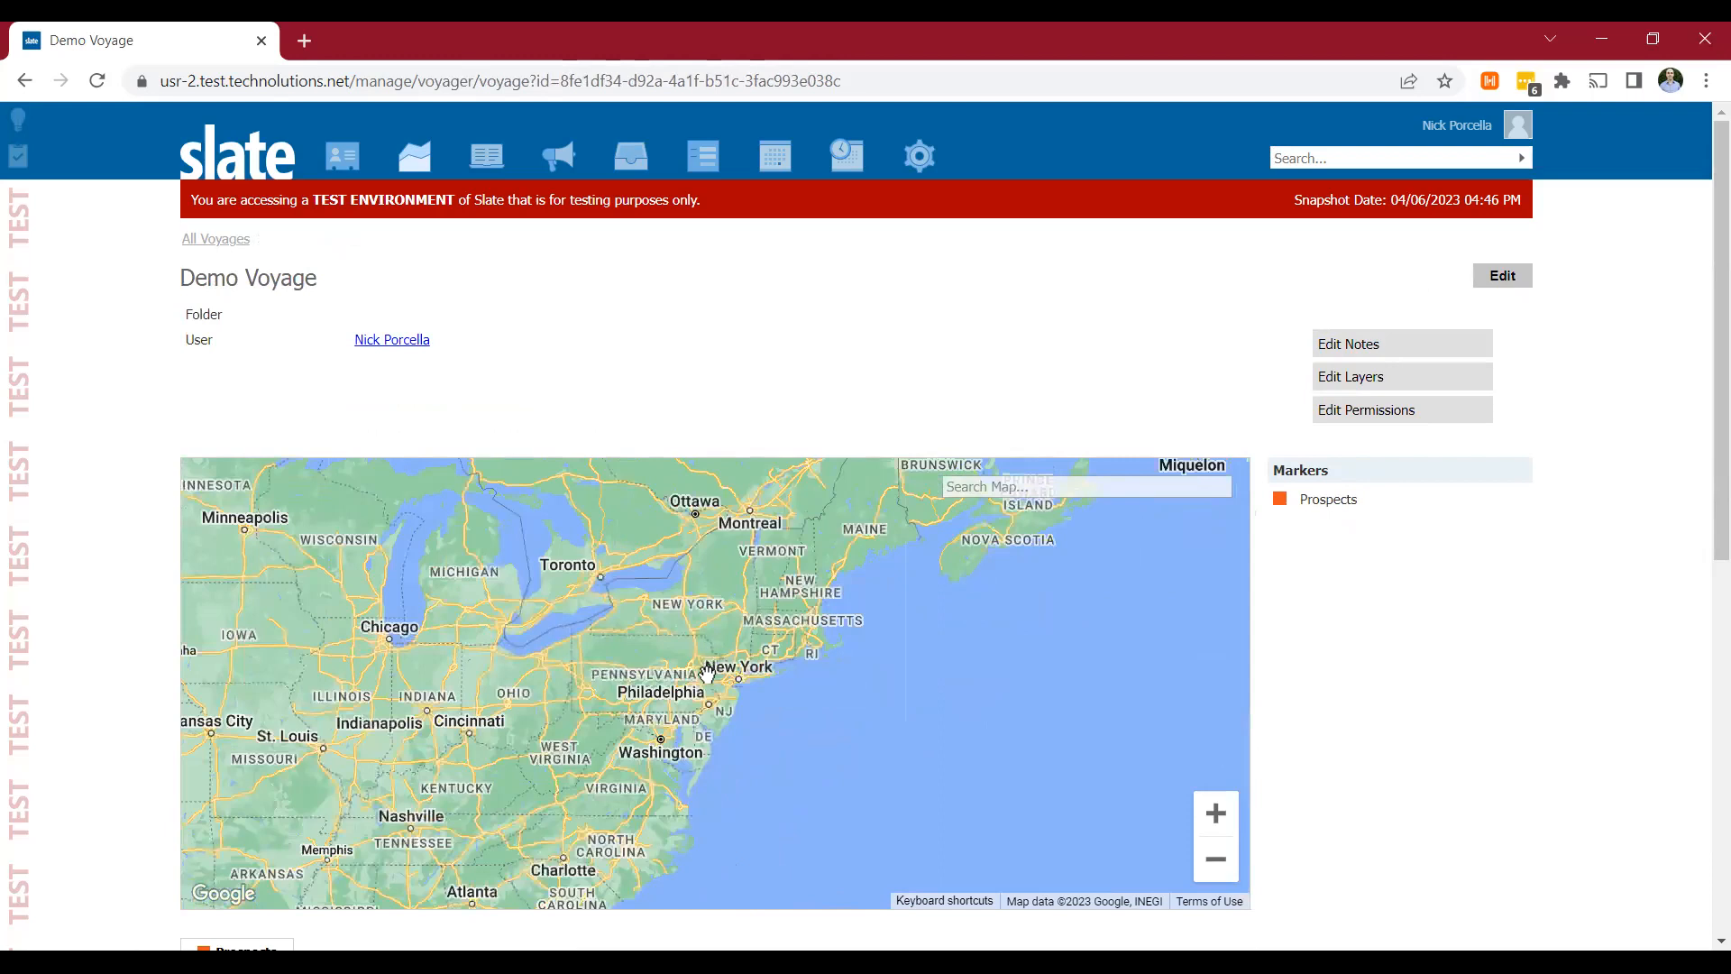
scroll(712, 685, up, 1)
click(751, 649)
click(469, 832)
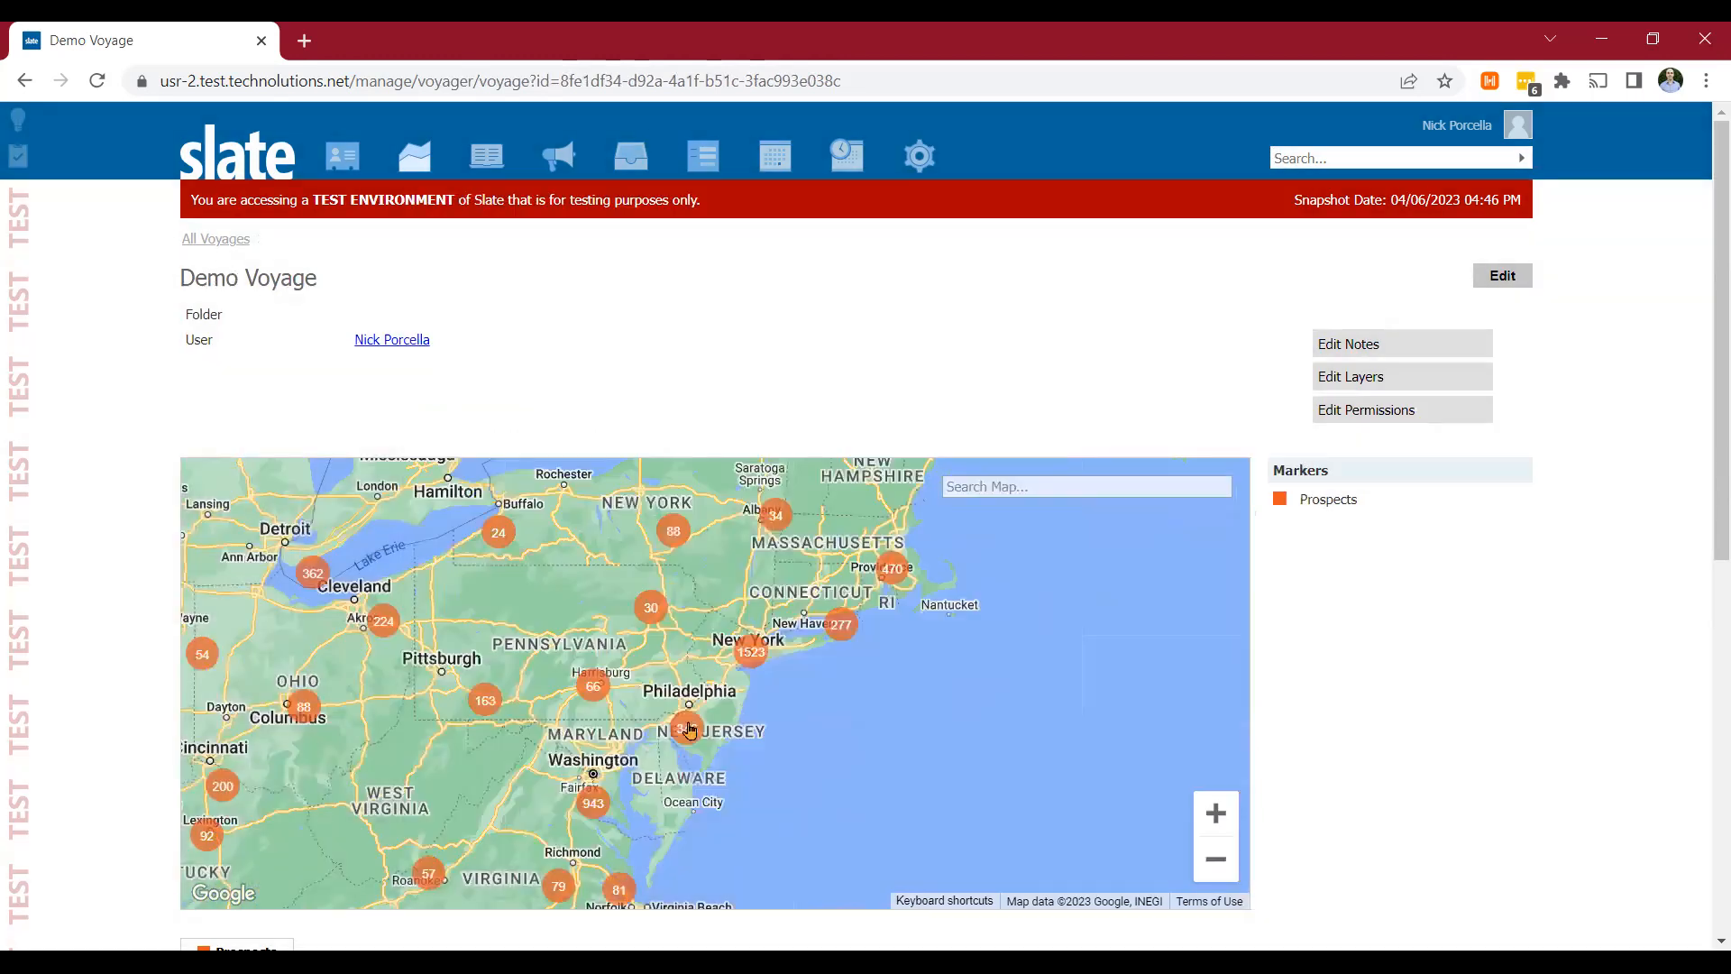
scroll(784, 685, up, 1)
drag(771, 674, 788, 736)
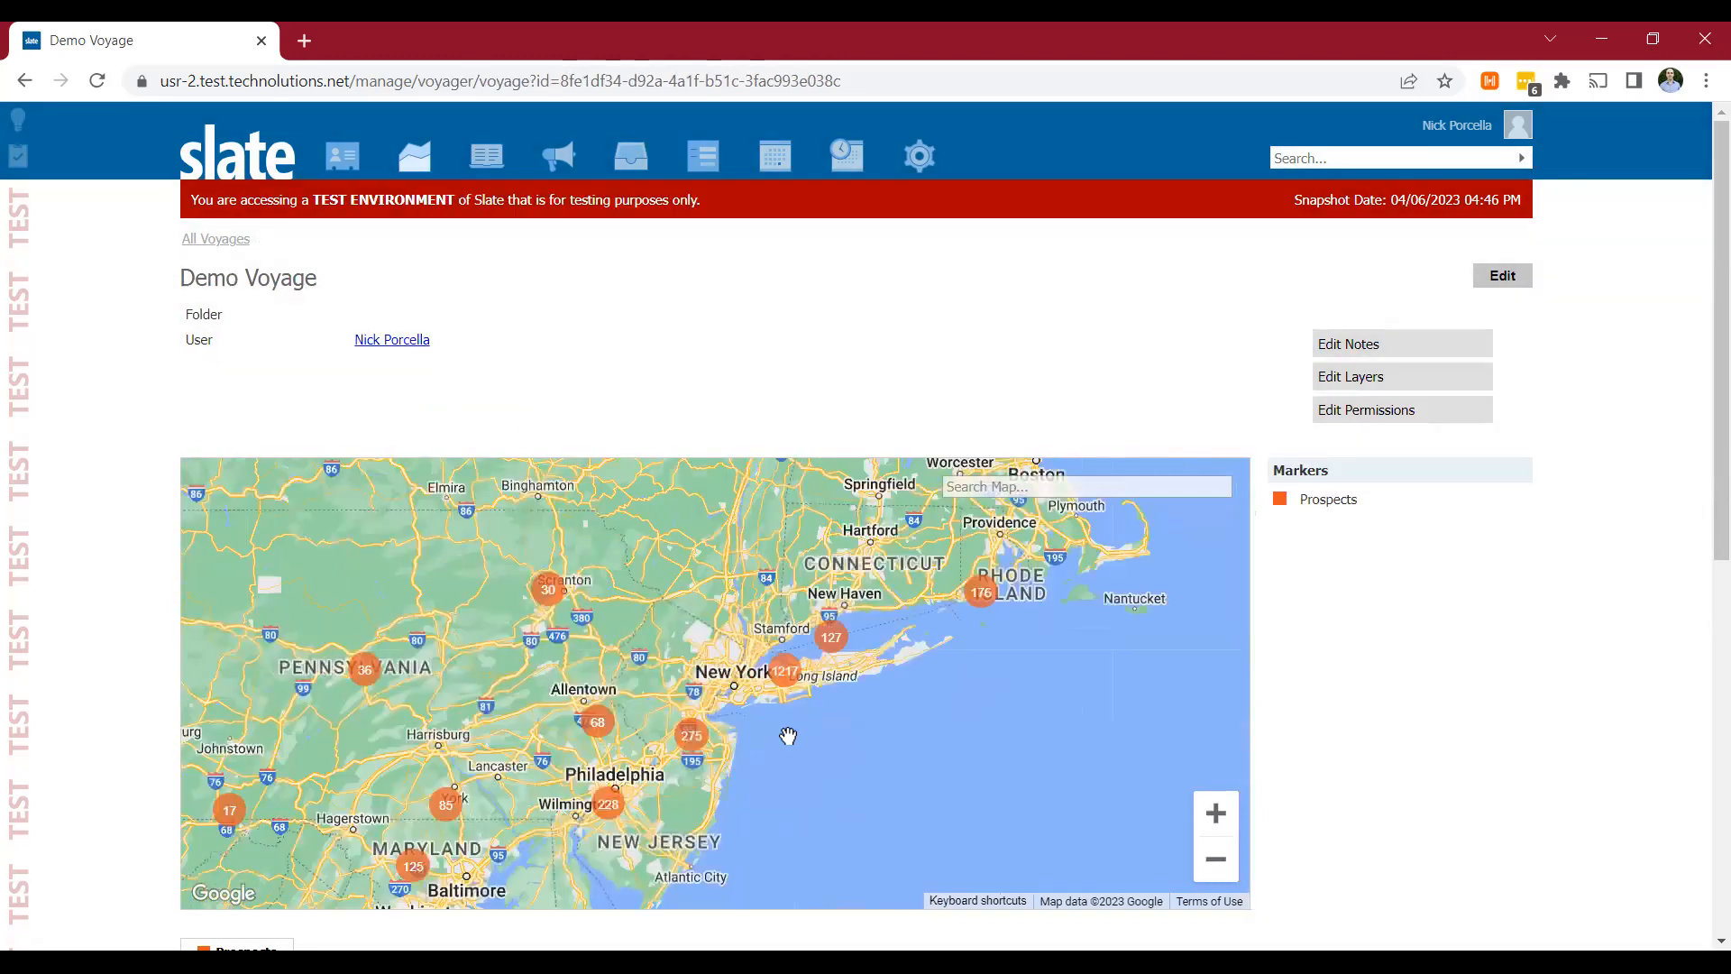
scroll(786, 734, up, 1)
drag(602, 627, 644, 677)
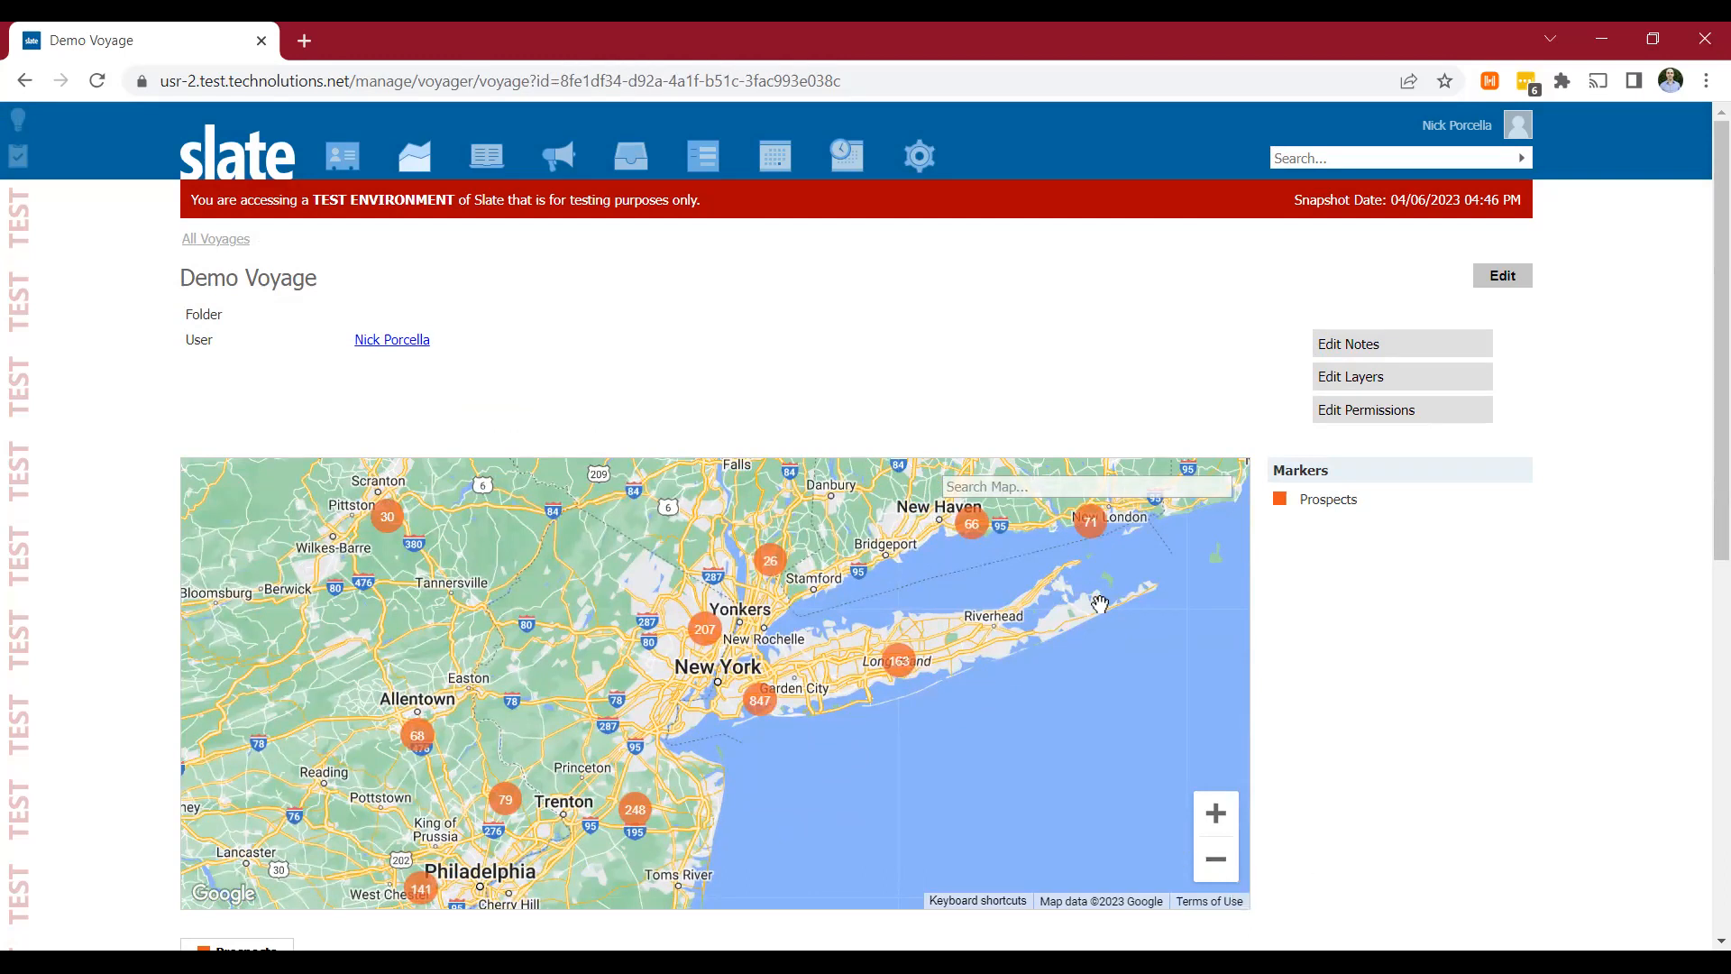
drag(1100, 602, 761, 697)
drag(912, 469, 796, 740)
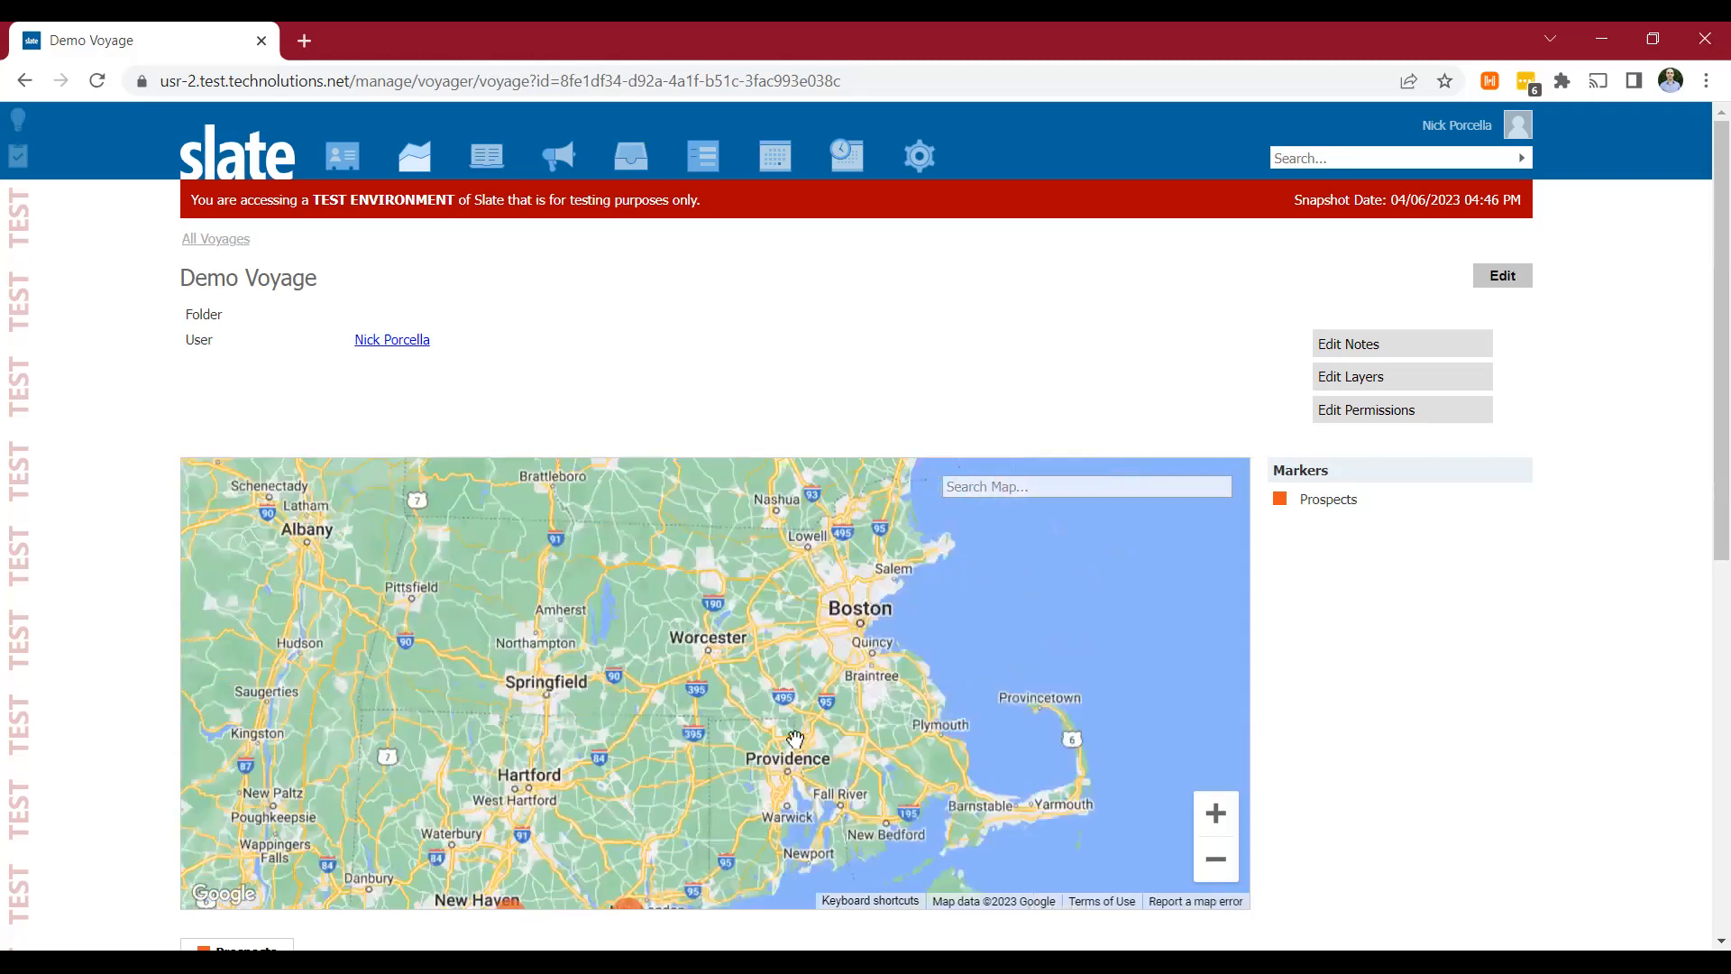
click(1216, 861)
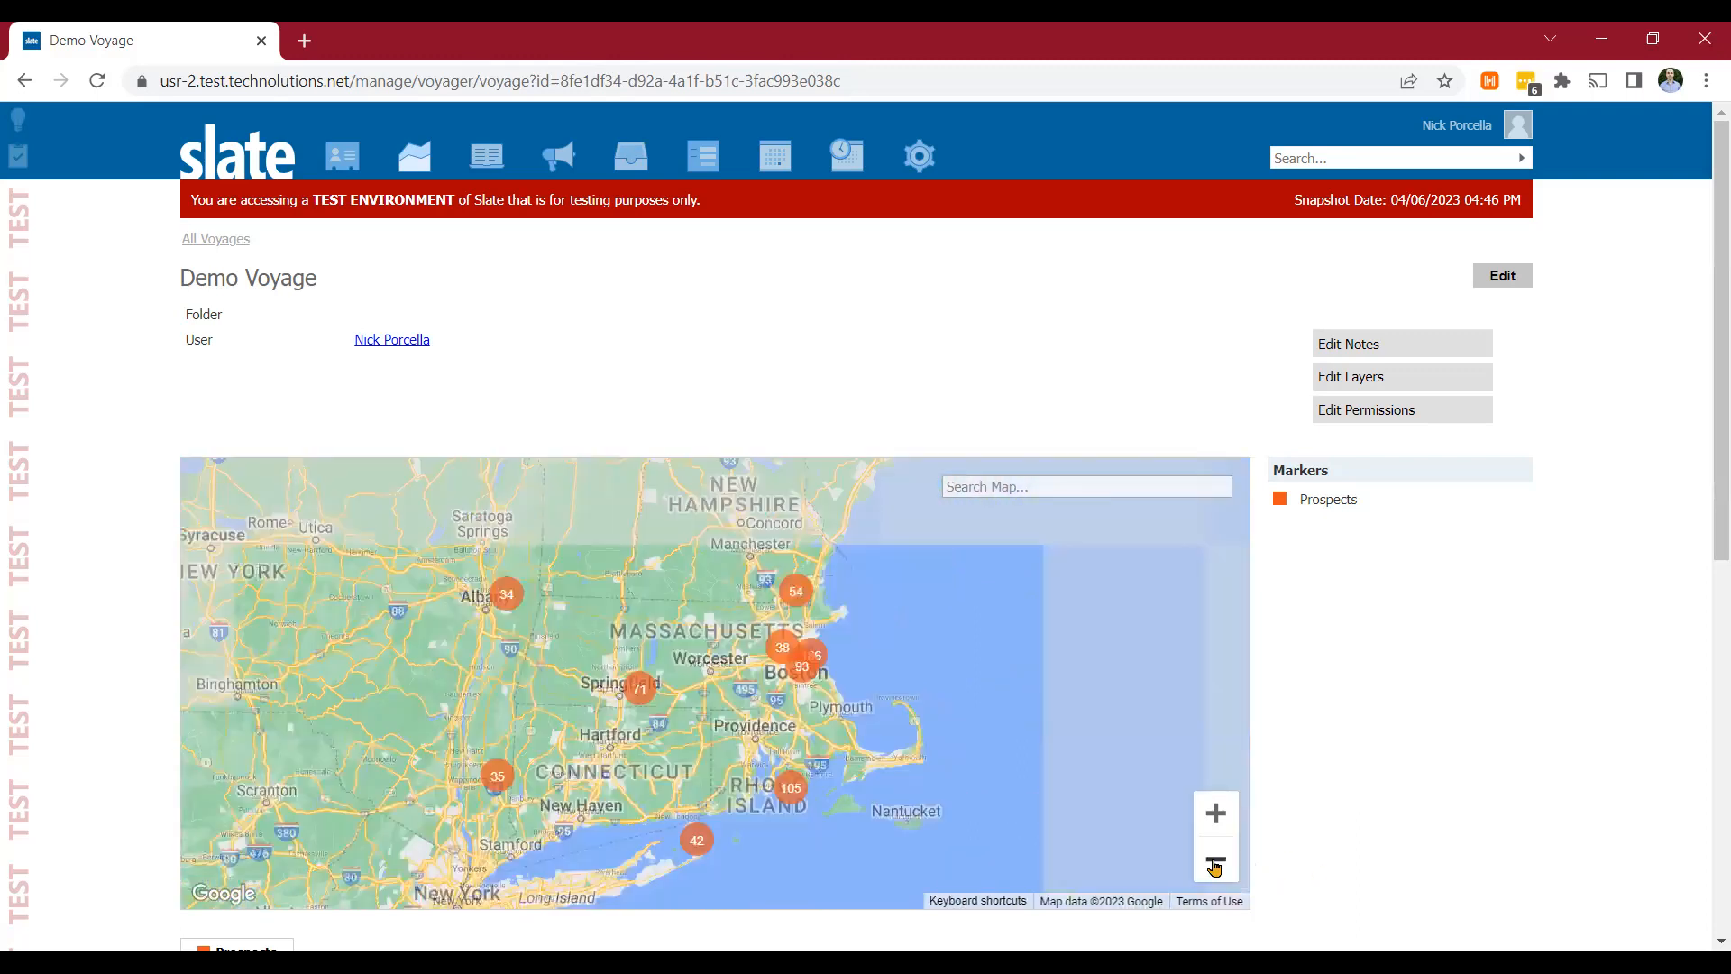
click(1215, 863)
drag(604, 720, 803, 637)
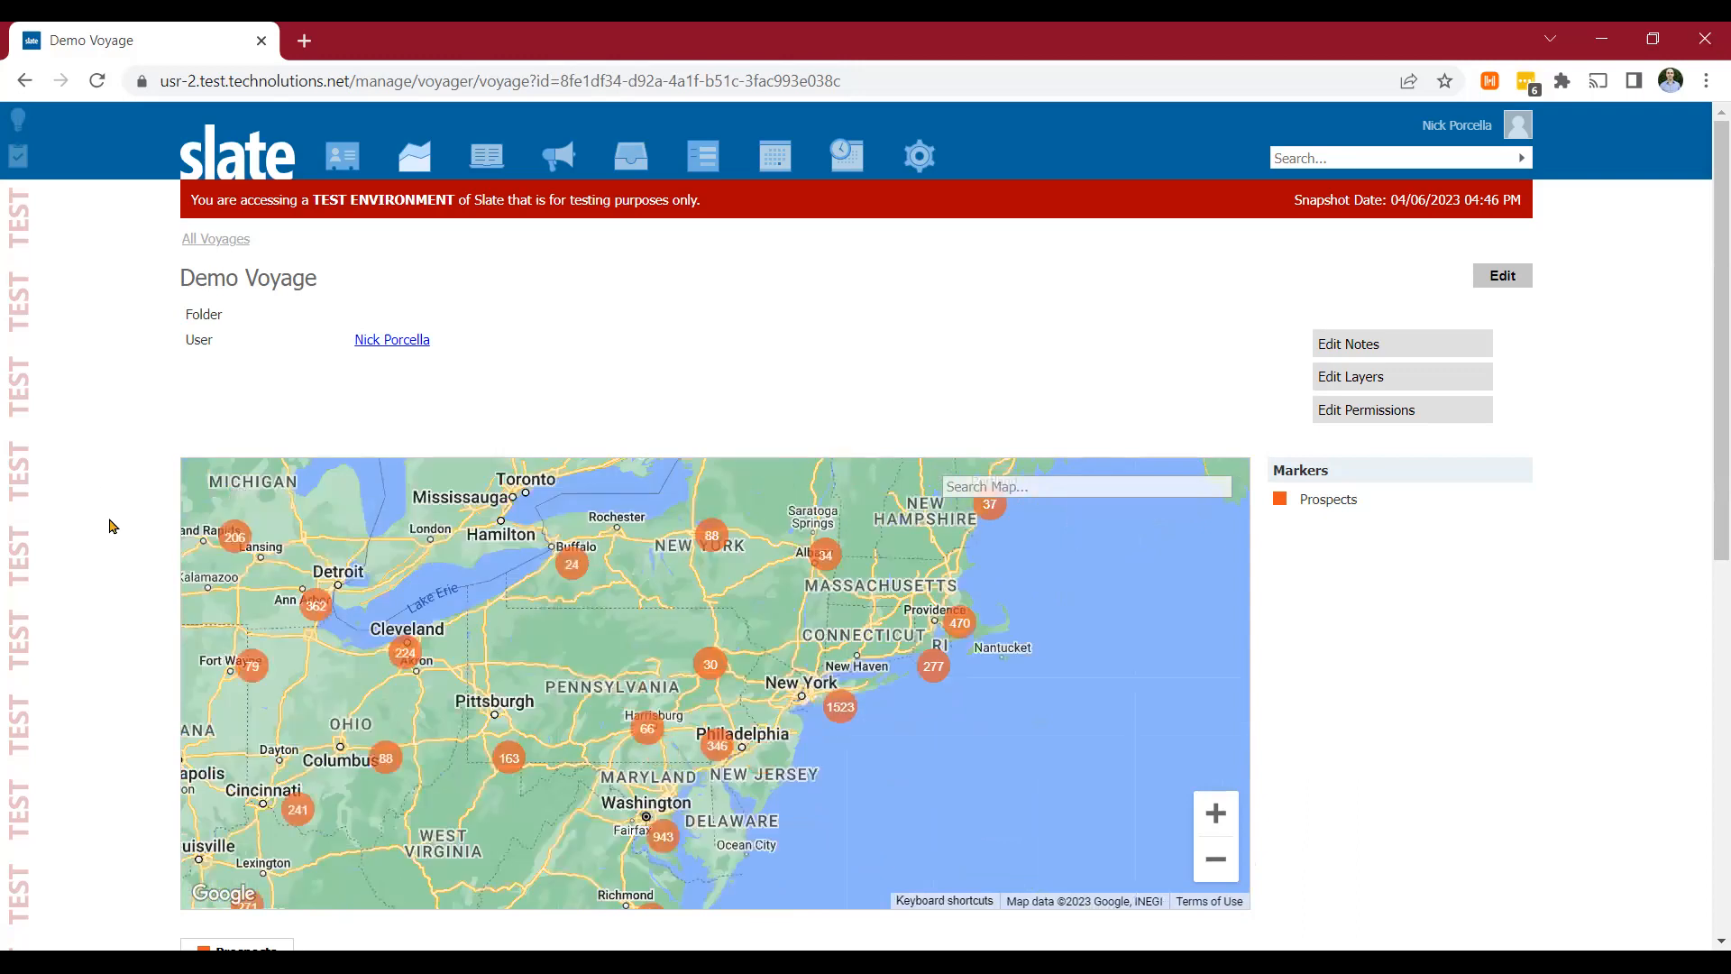
Step: Check how the prospects table under the map follows the visible area, from the Northeast out to the whole United States
scroll(111, 525, down, 6)
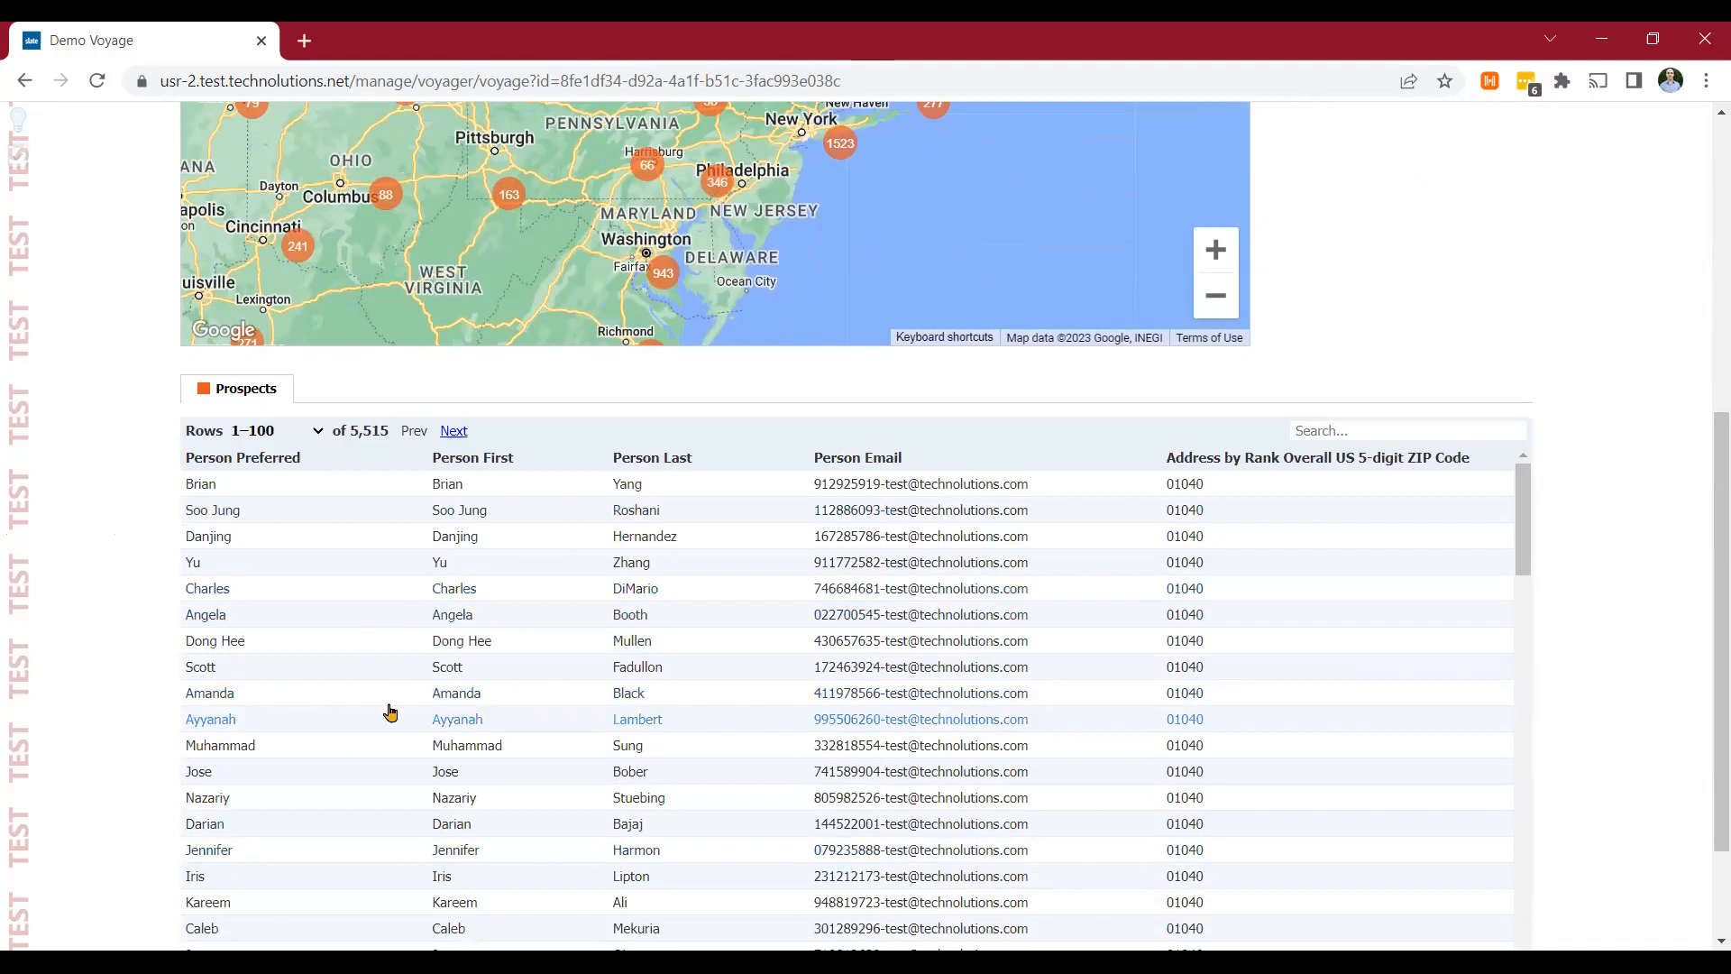
scroll(122, 457, up, 4)
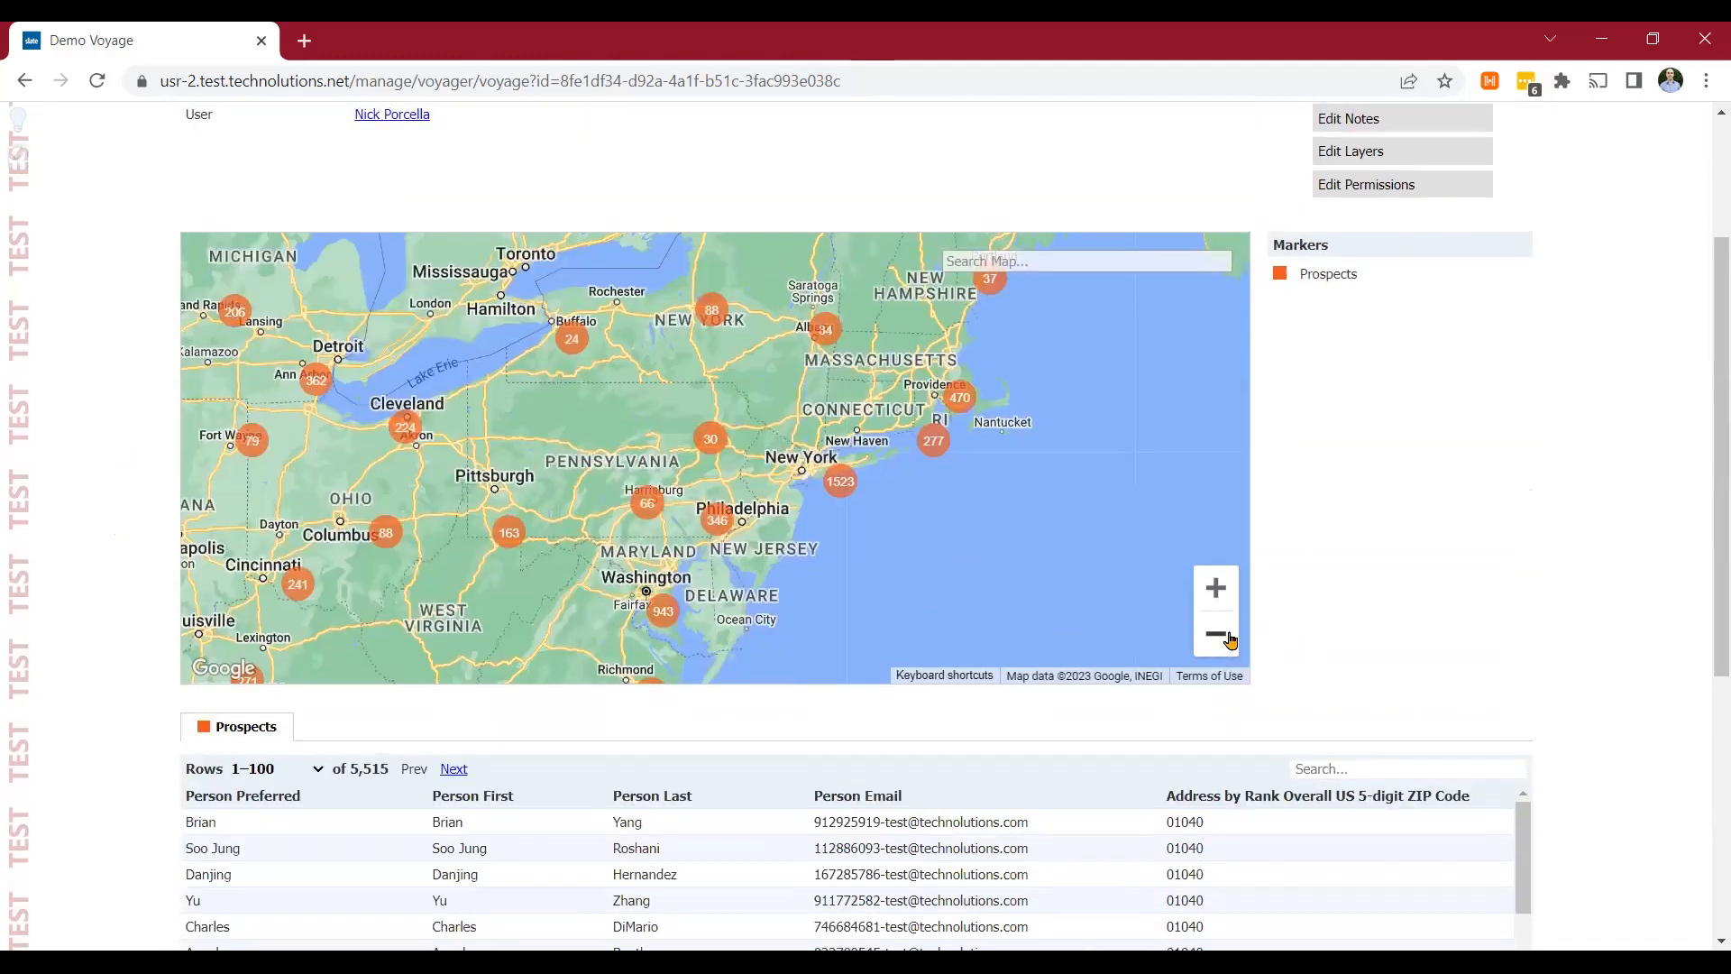
click(1231, 640)
click(1231, 640)
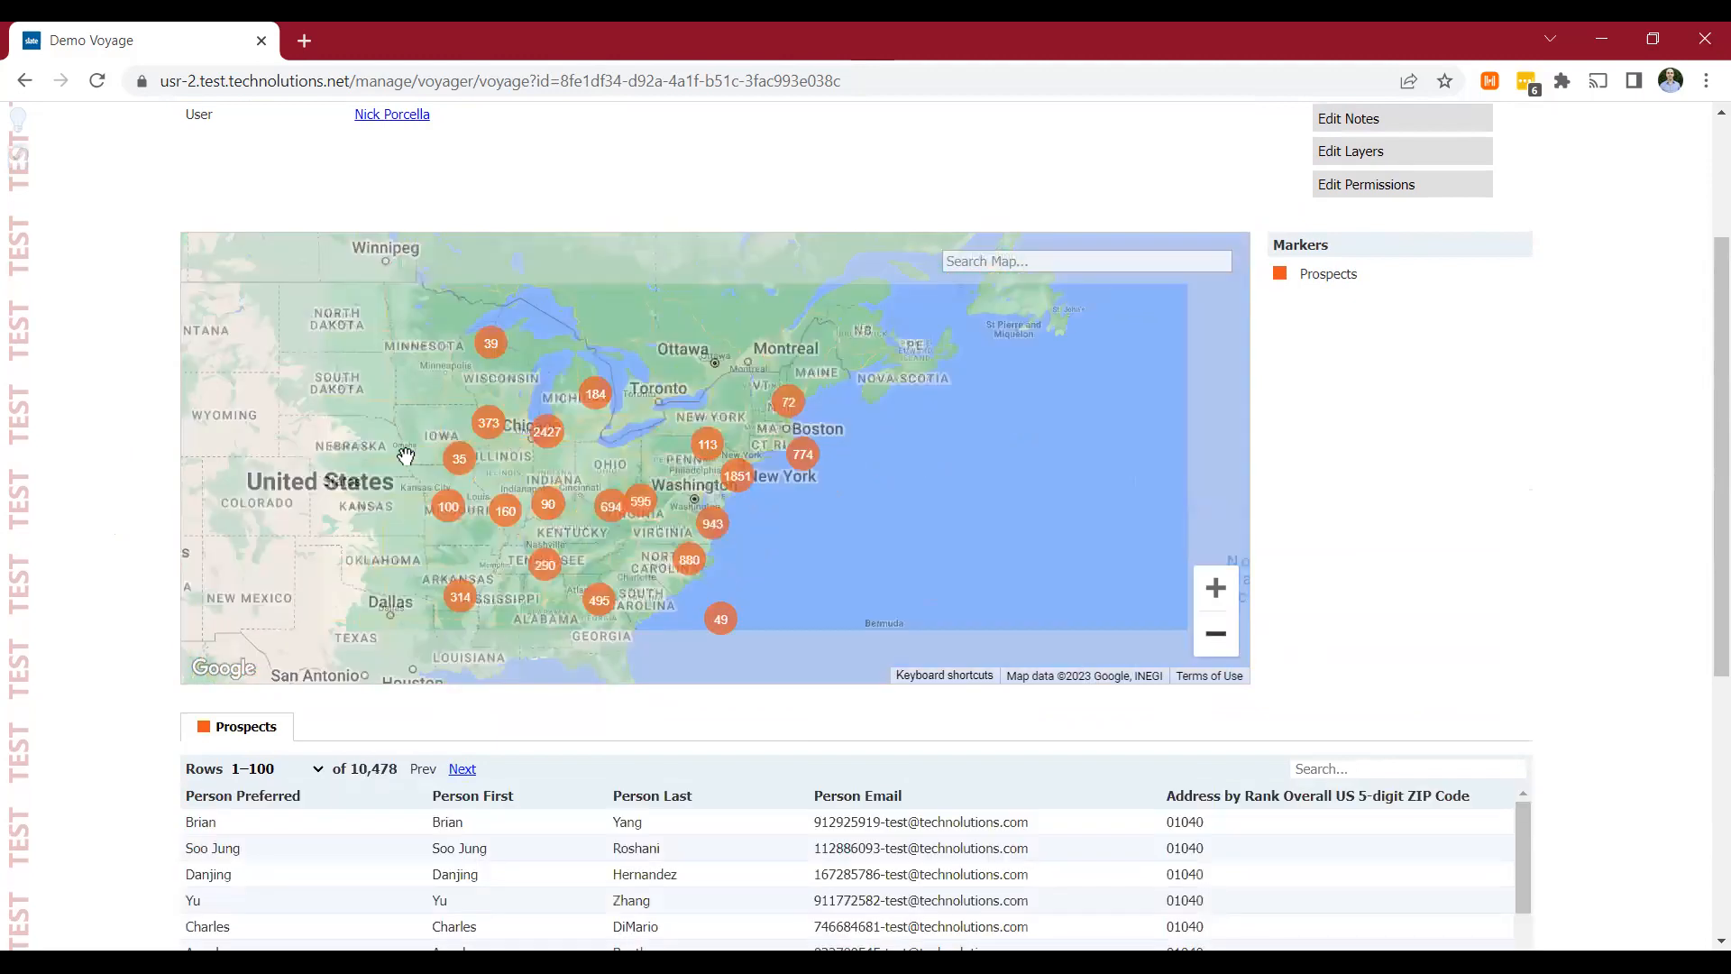
drag(319, 460, 681, 472)
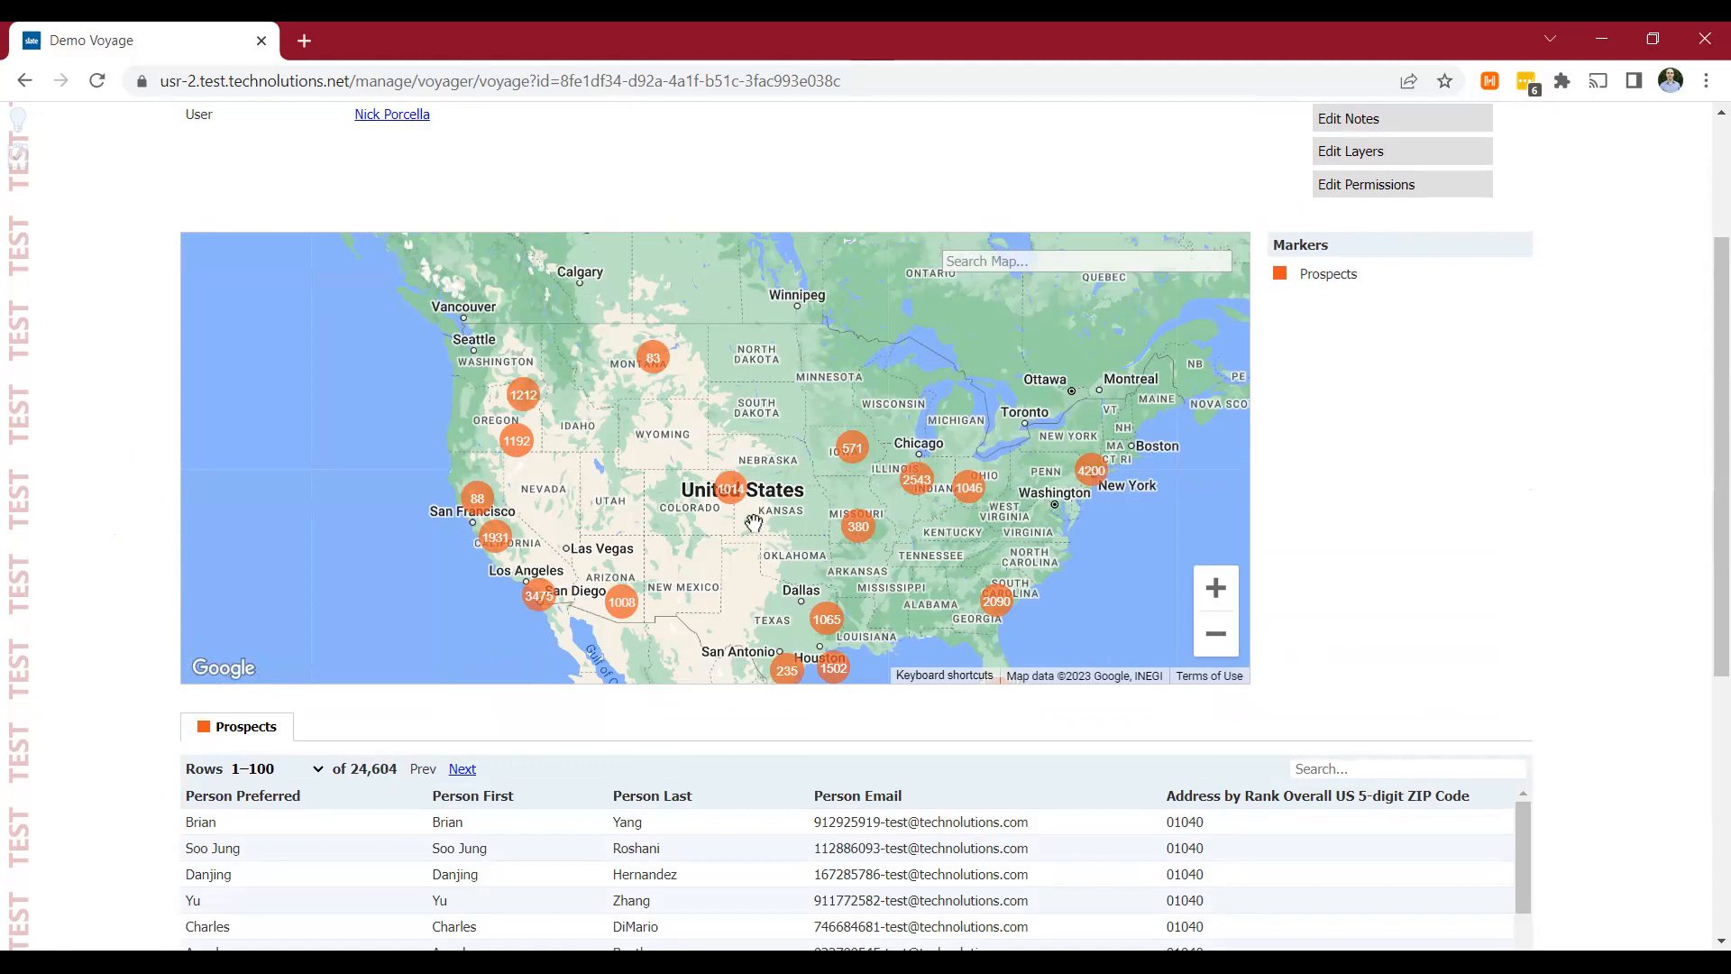
drag(778, 557, 669, 510)
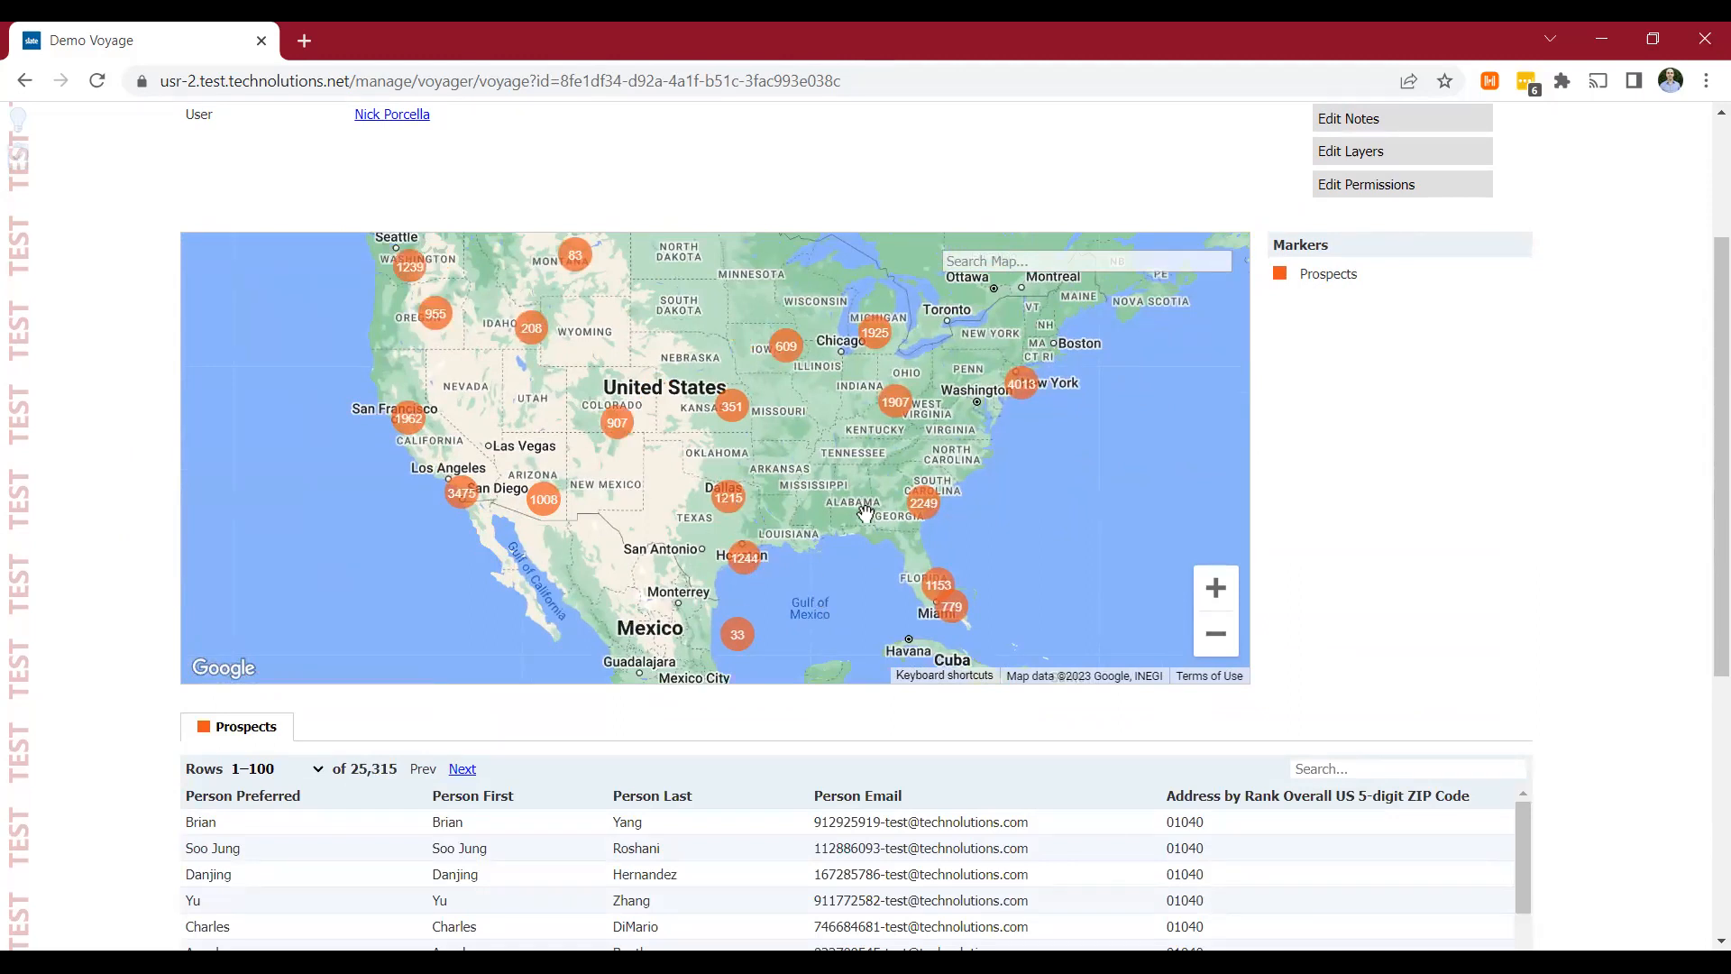
scroll(1502, 470, up, 1)
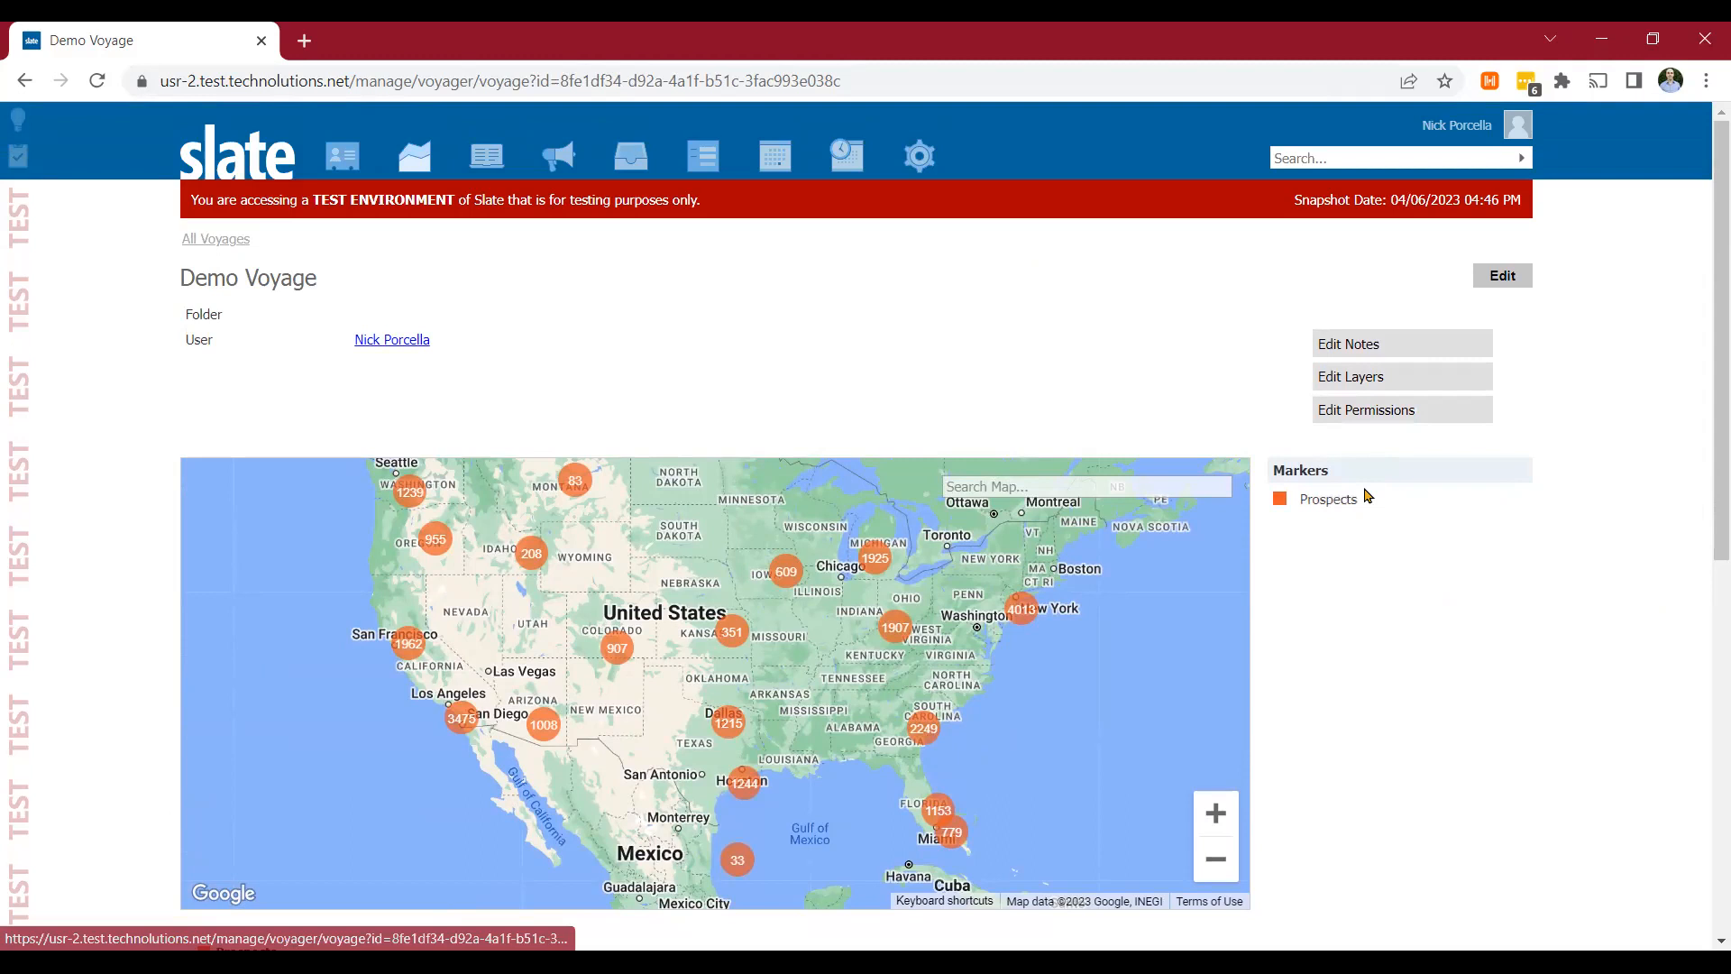
Step: Save a copy of the Prospects layer as Inquiries, with a light yellow marker color and order 2
click(1384, 379)
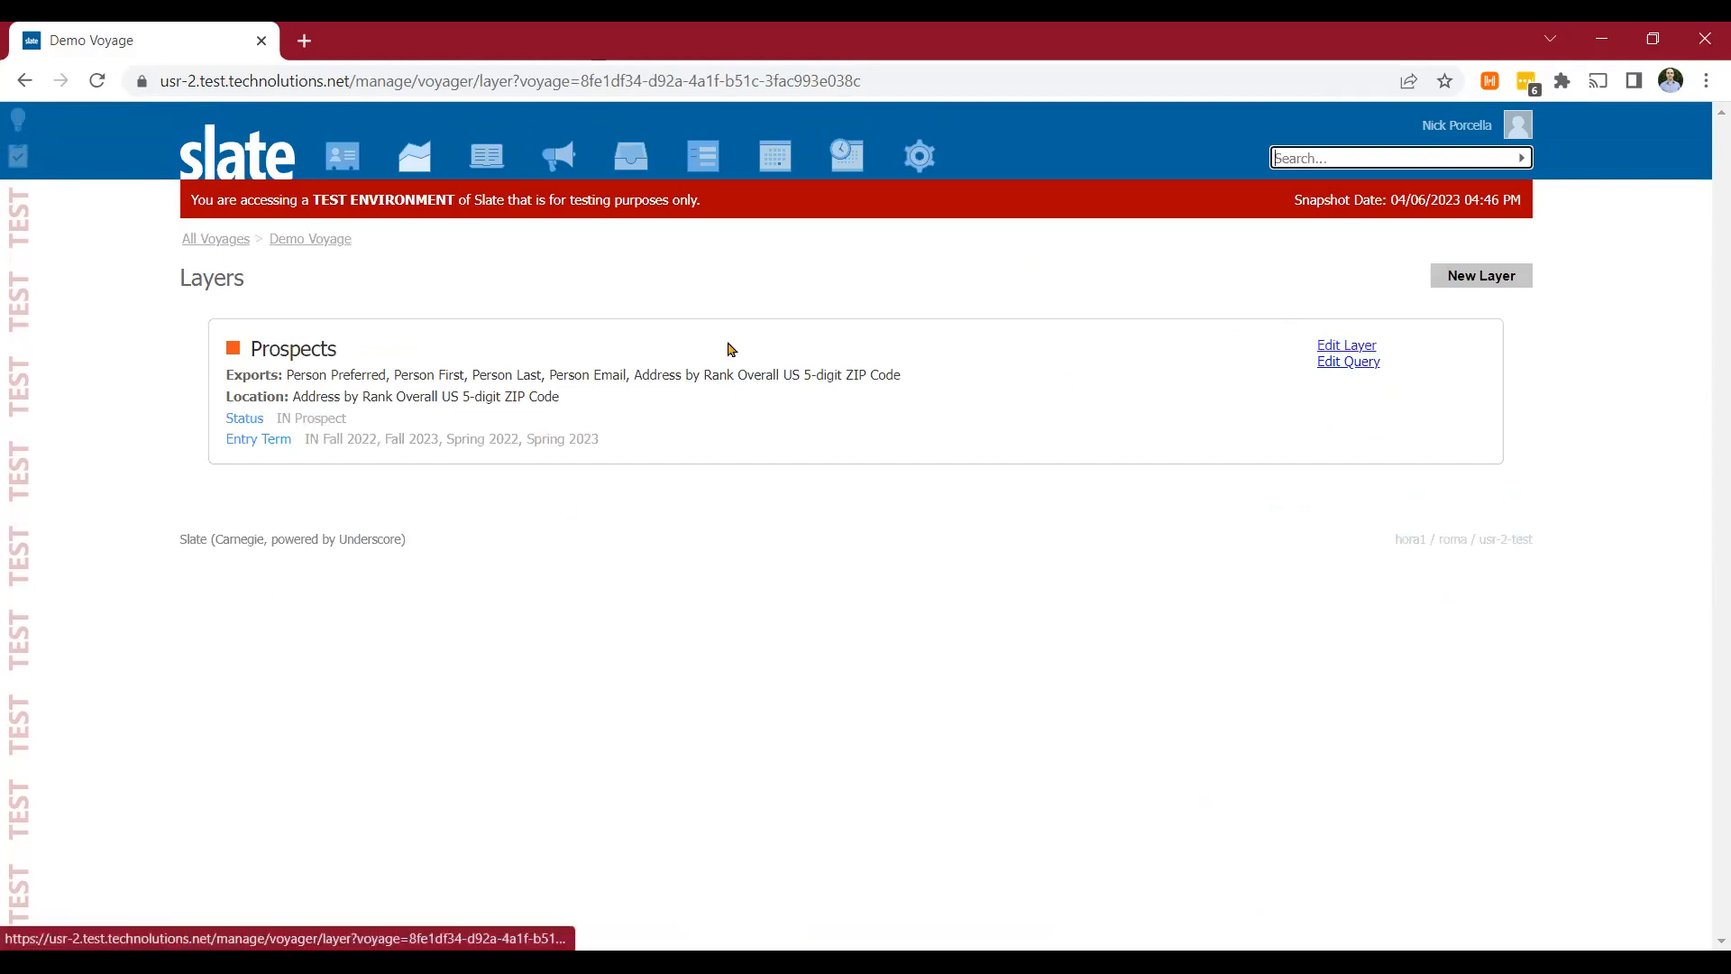
click(1358, 347)
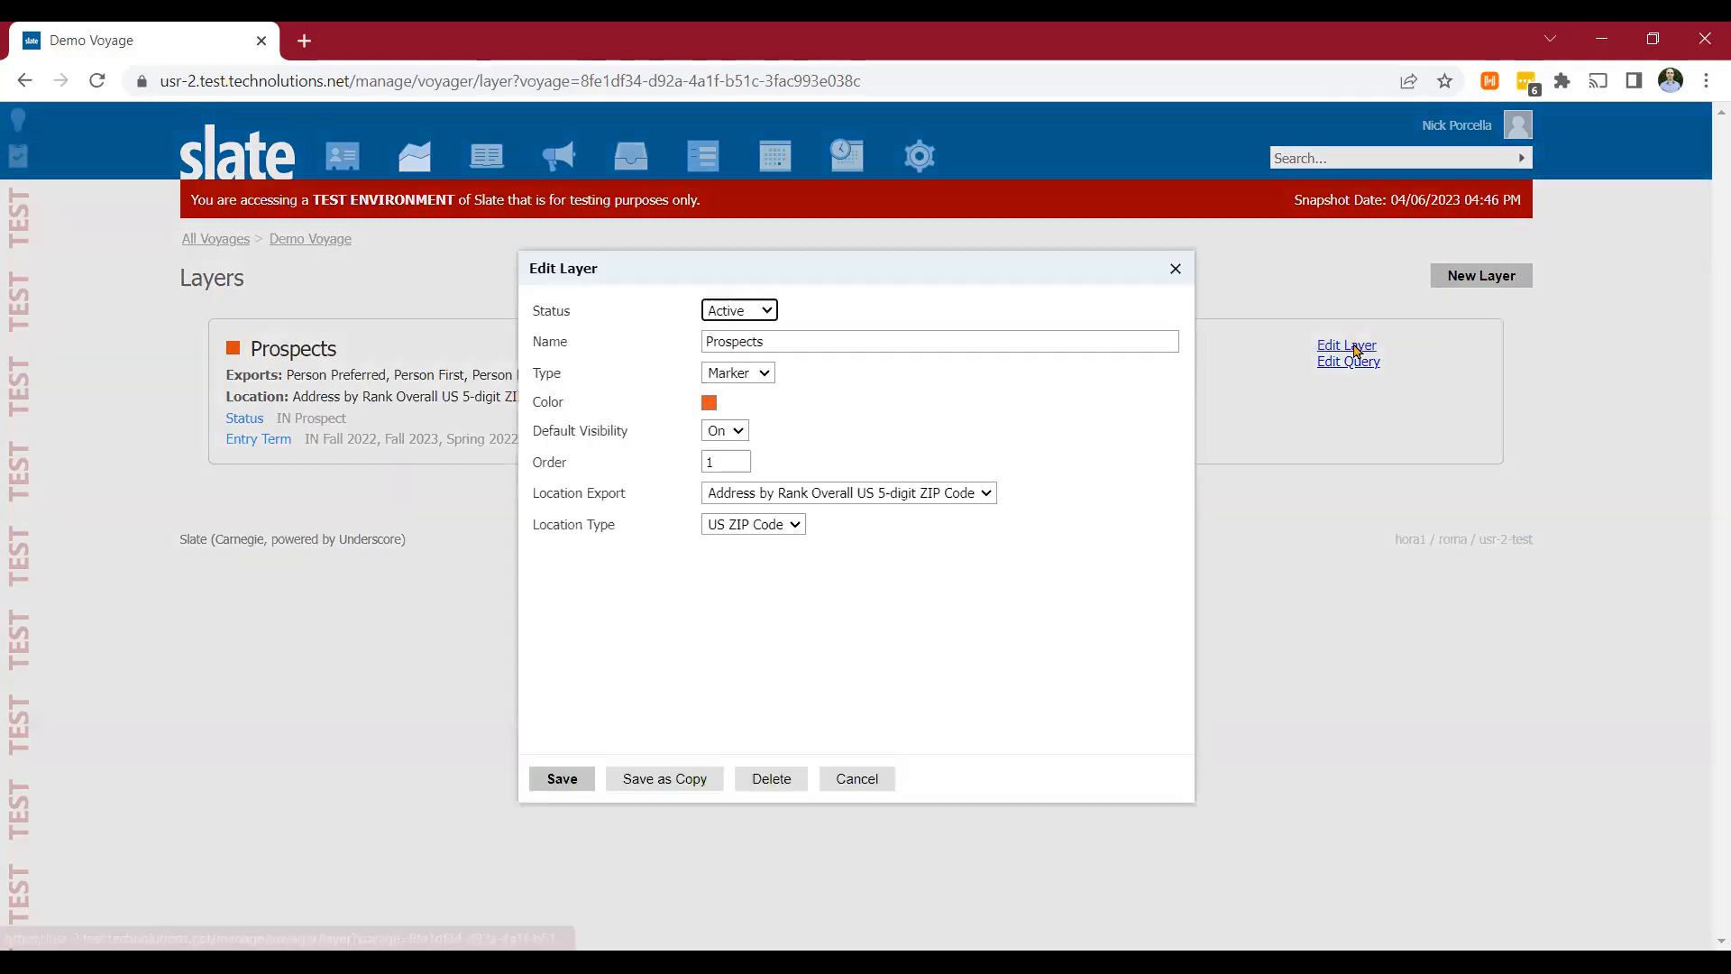
key(Tab)
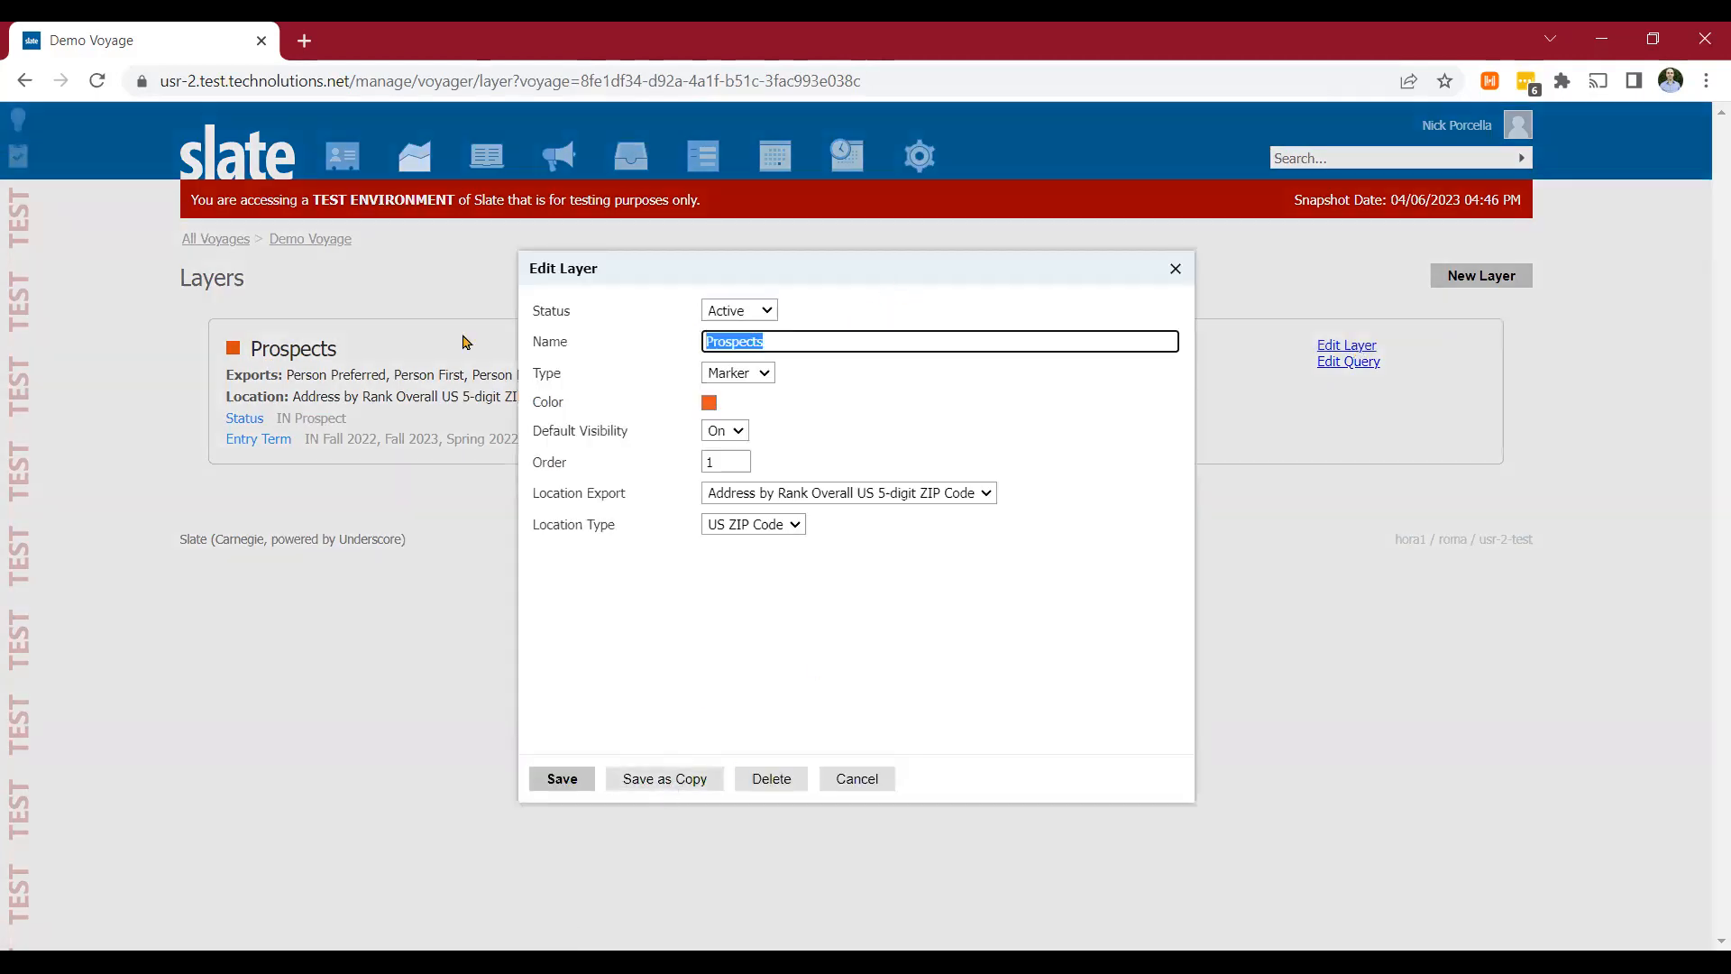
text(Inquiries)
click(708, 403)
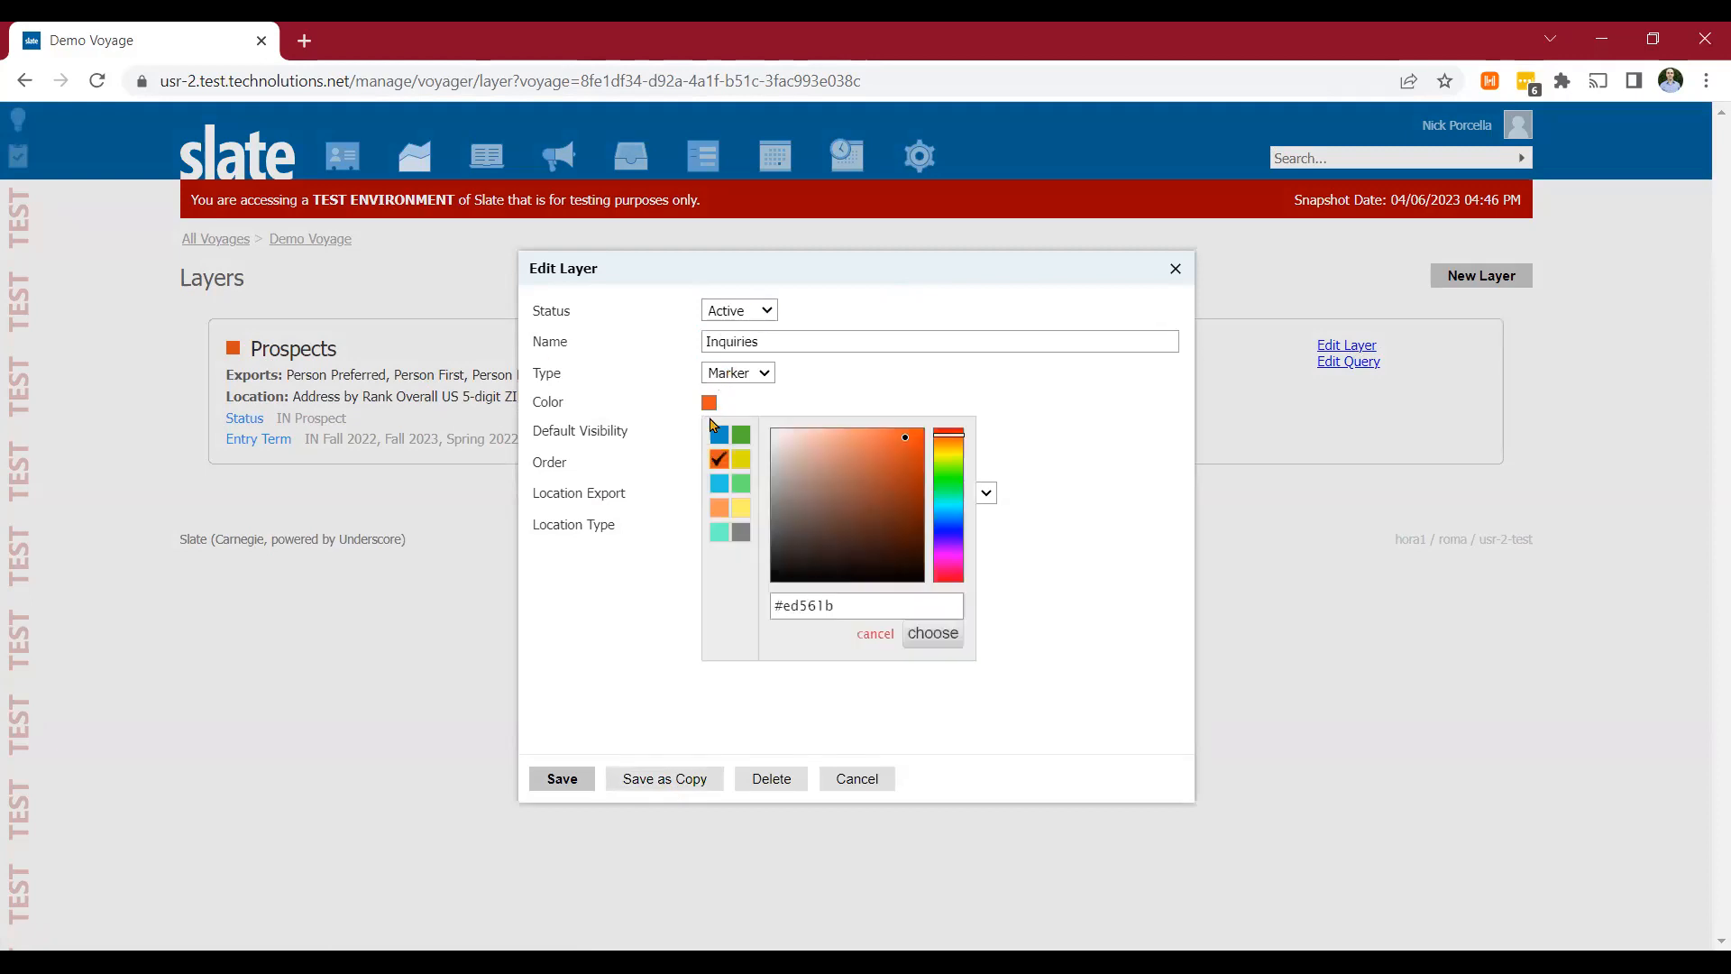
click(741, 507)
click(548, 453)
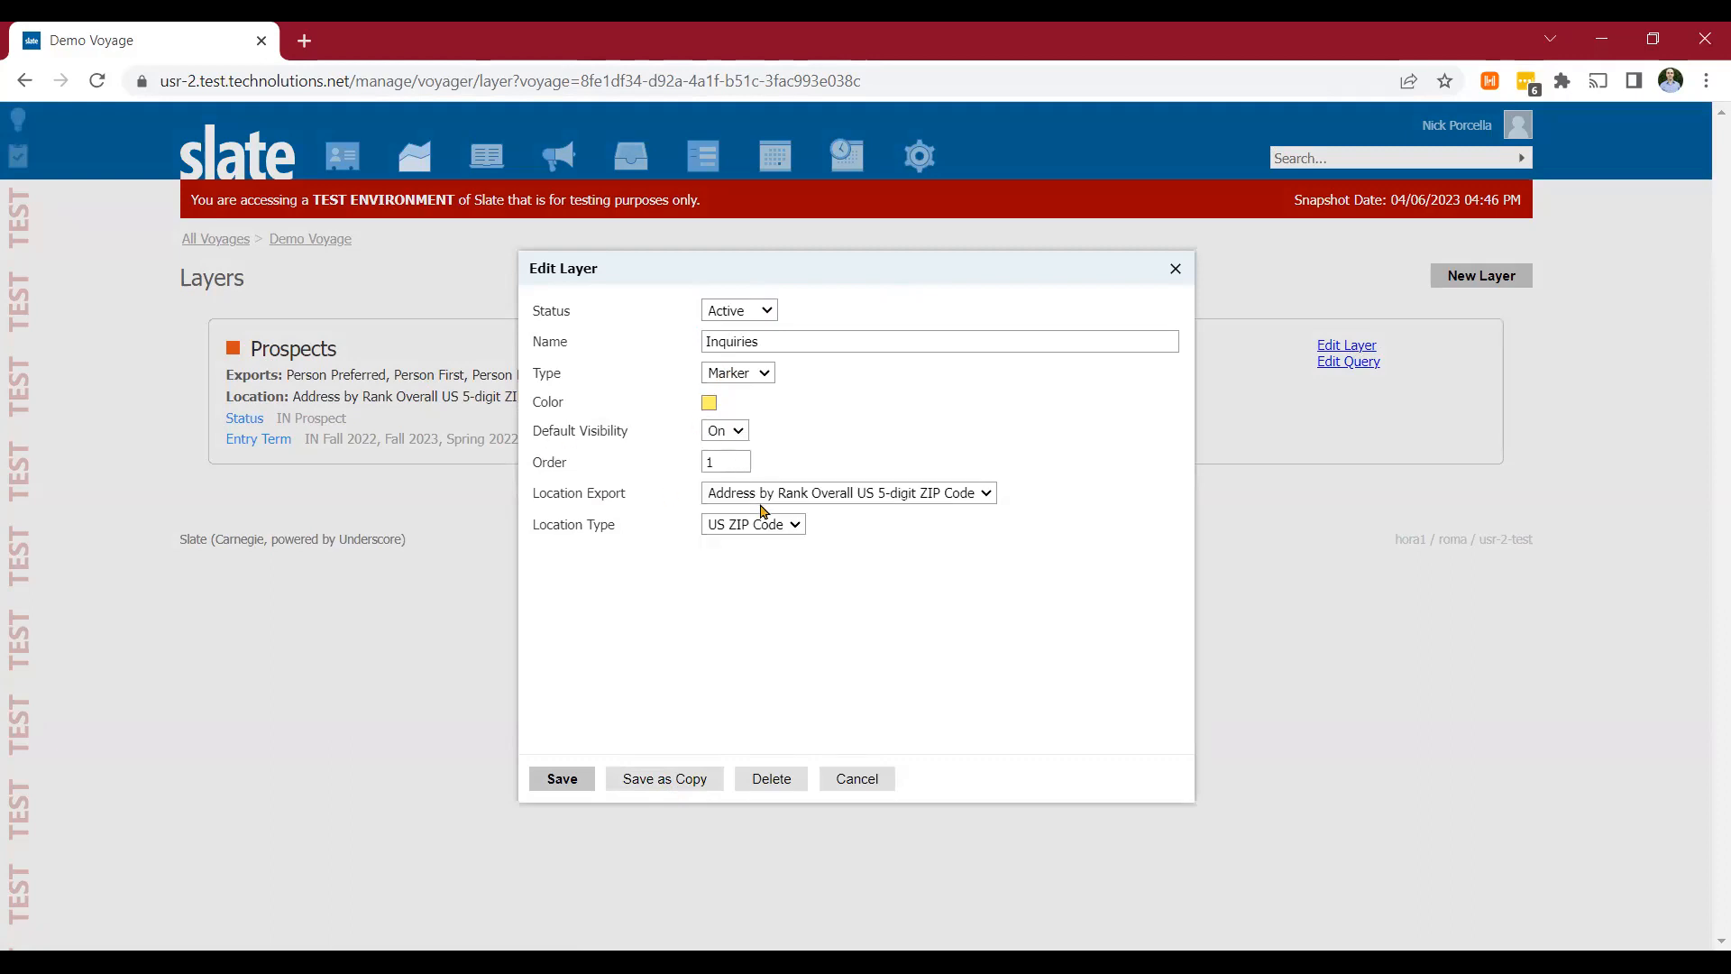
double_click(721, 458)
text(2)
click(652, 782)
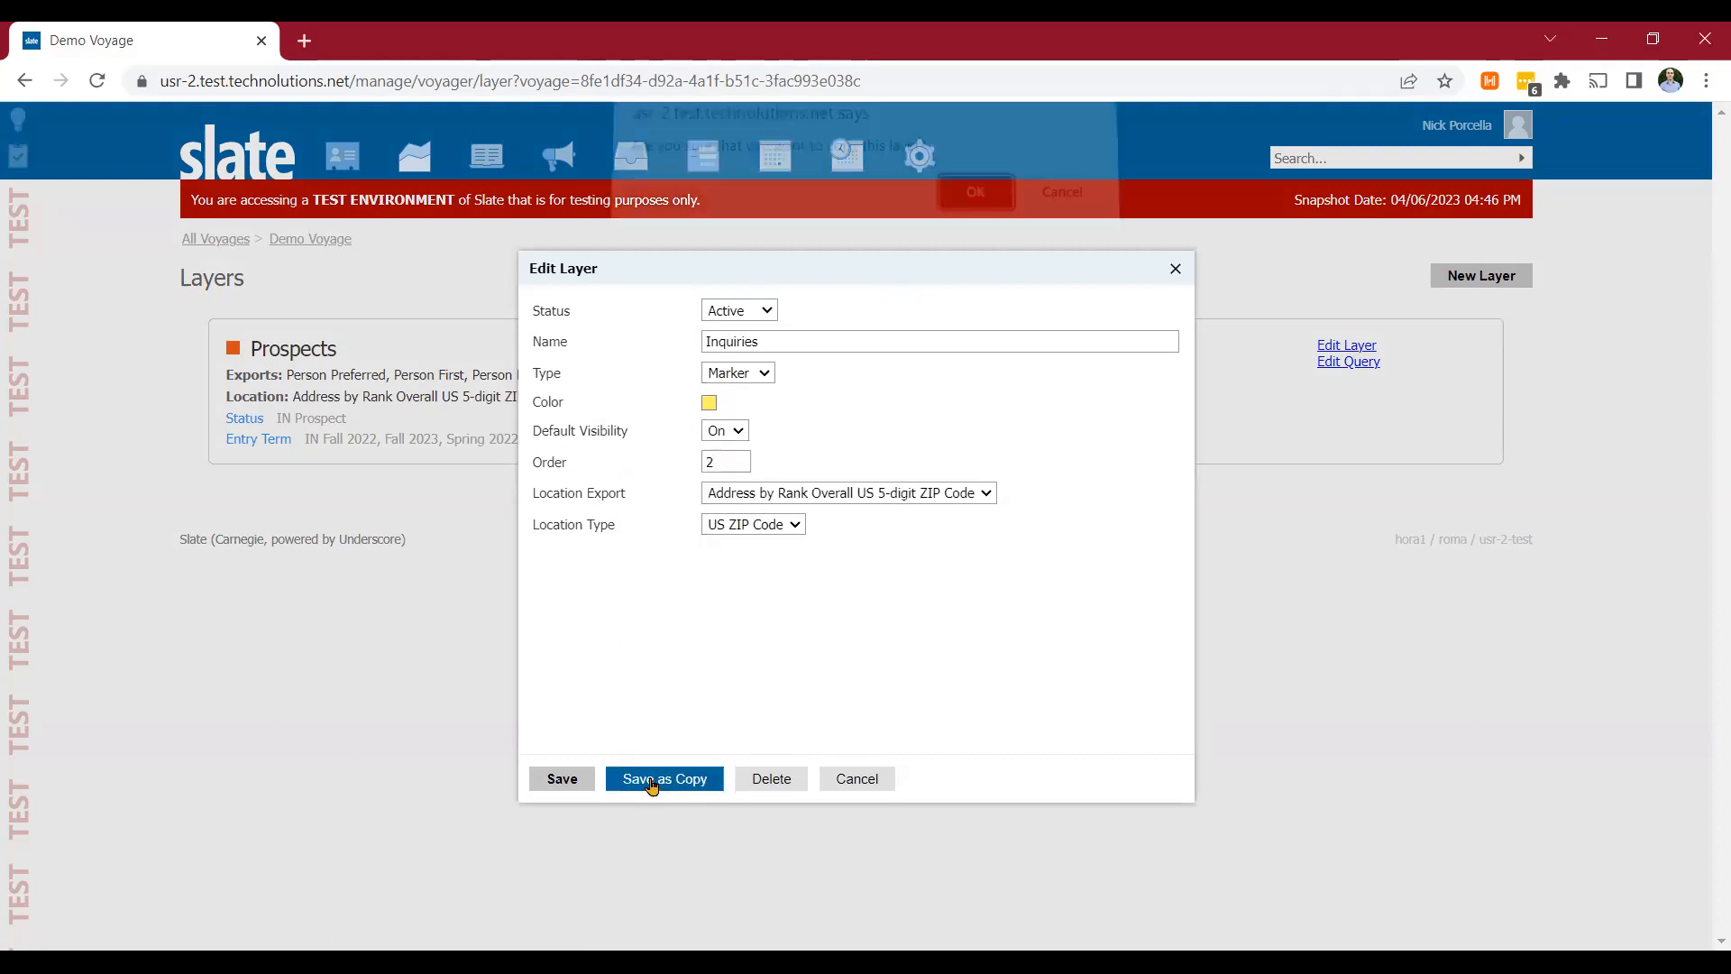
click(981, 200)
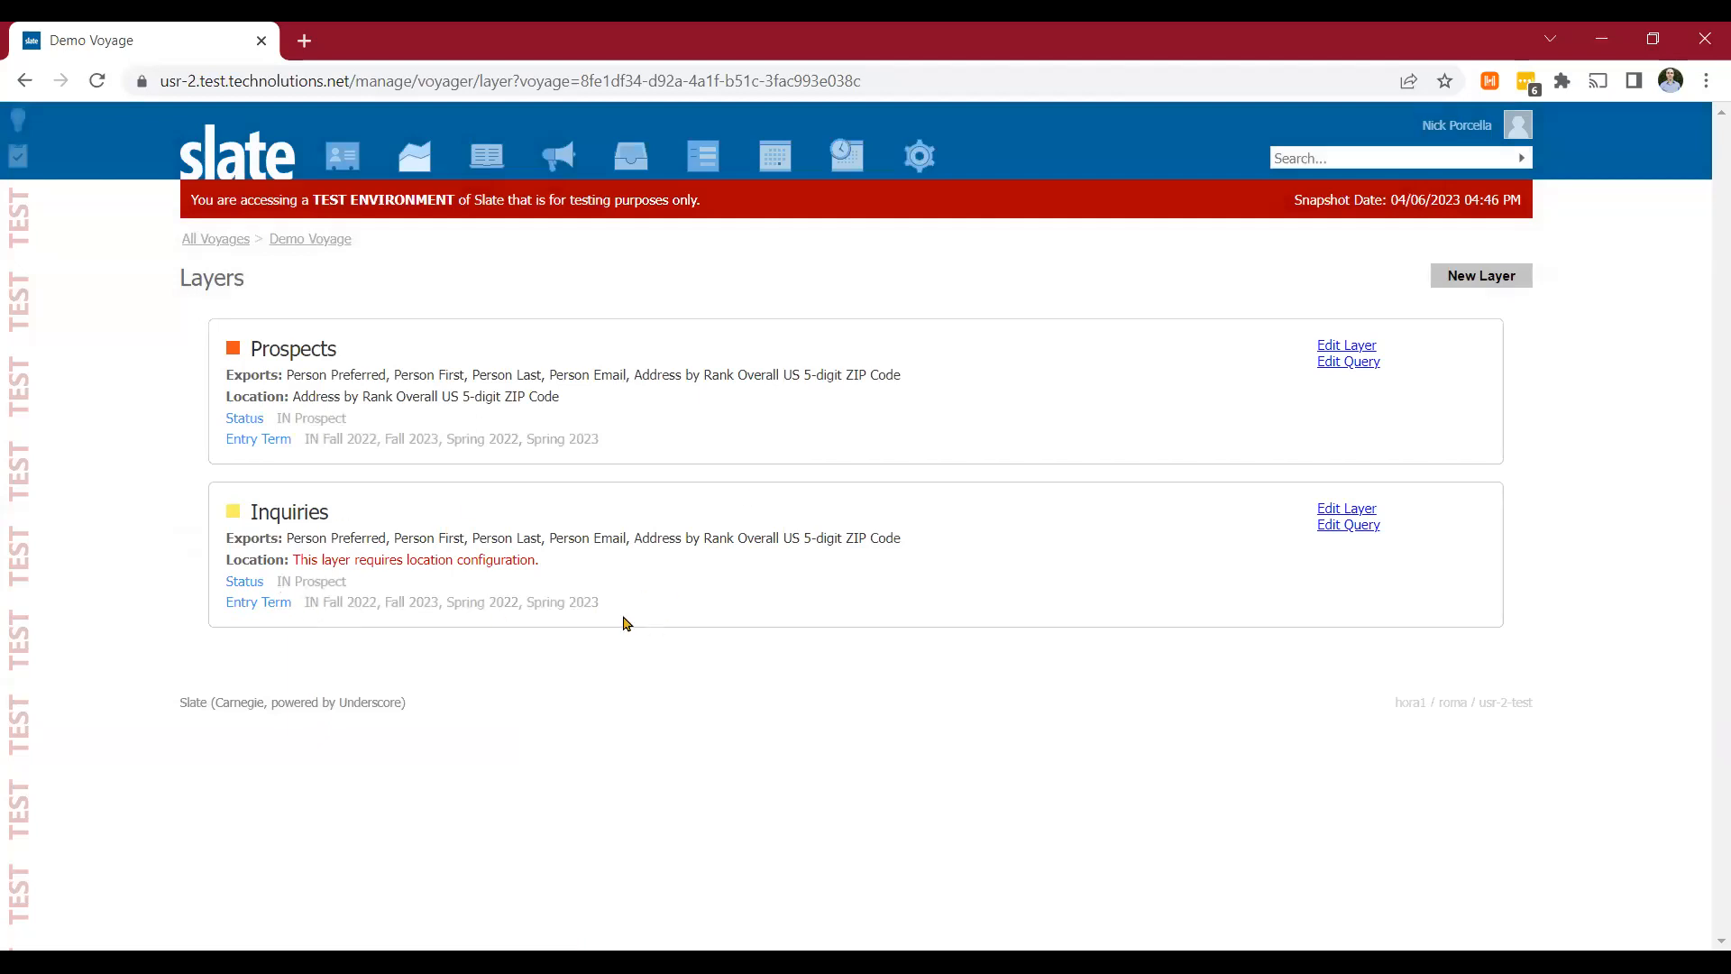
Step: Change the Status filter in the Inquiries layer's query to Inquiry and save the filter
click(1348, 525)
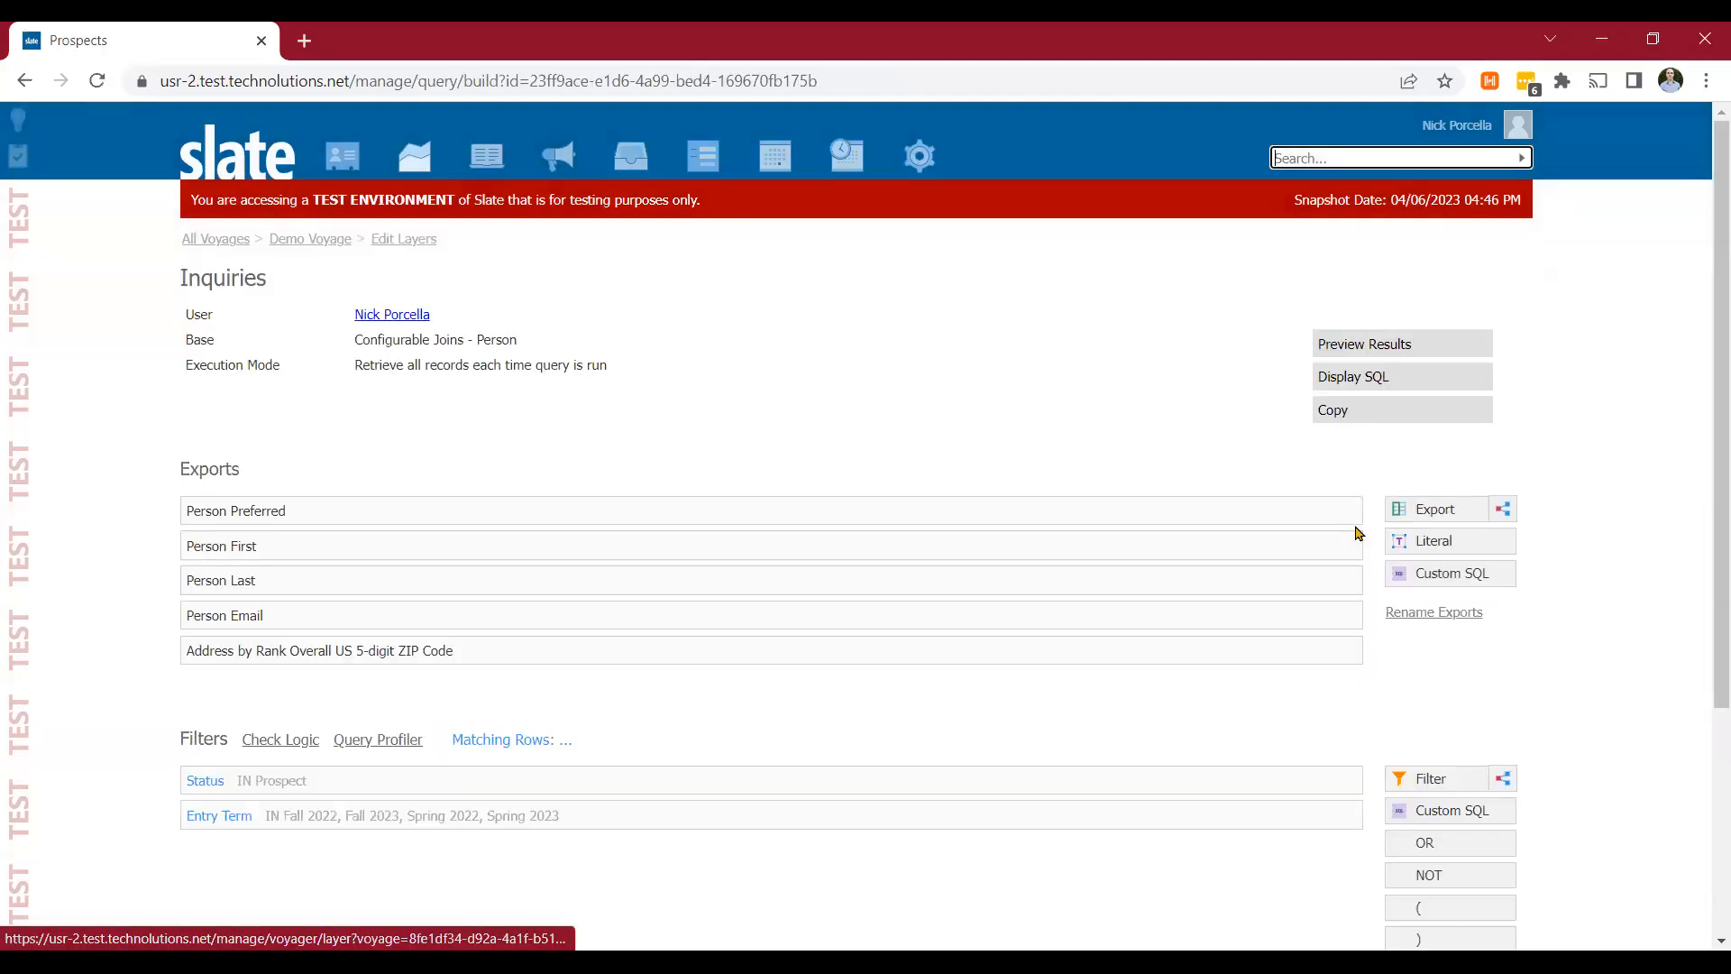
scroll(611, 742, down, 1)
scroll(611, 742, down, 1)
click(368, 554)
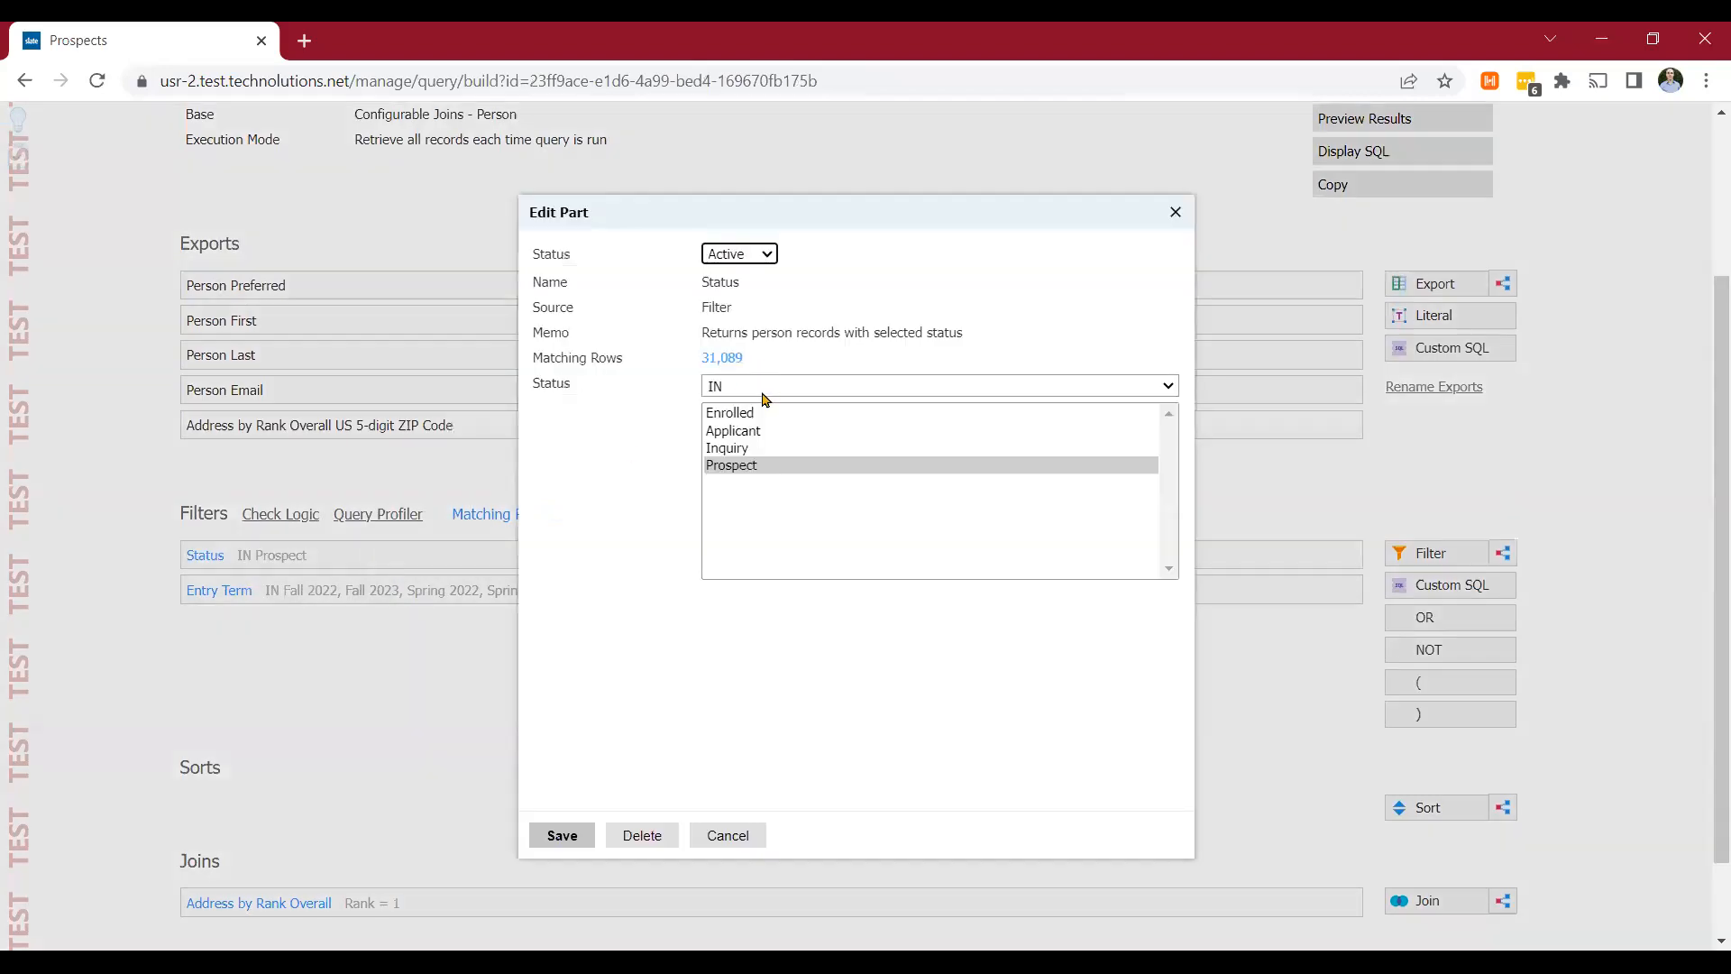
click(727, 448)
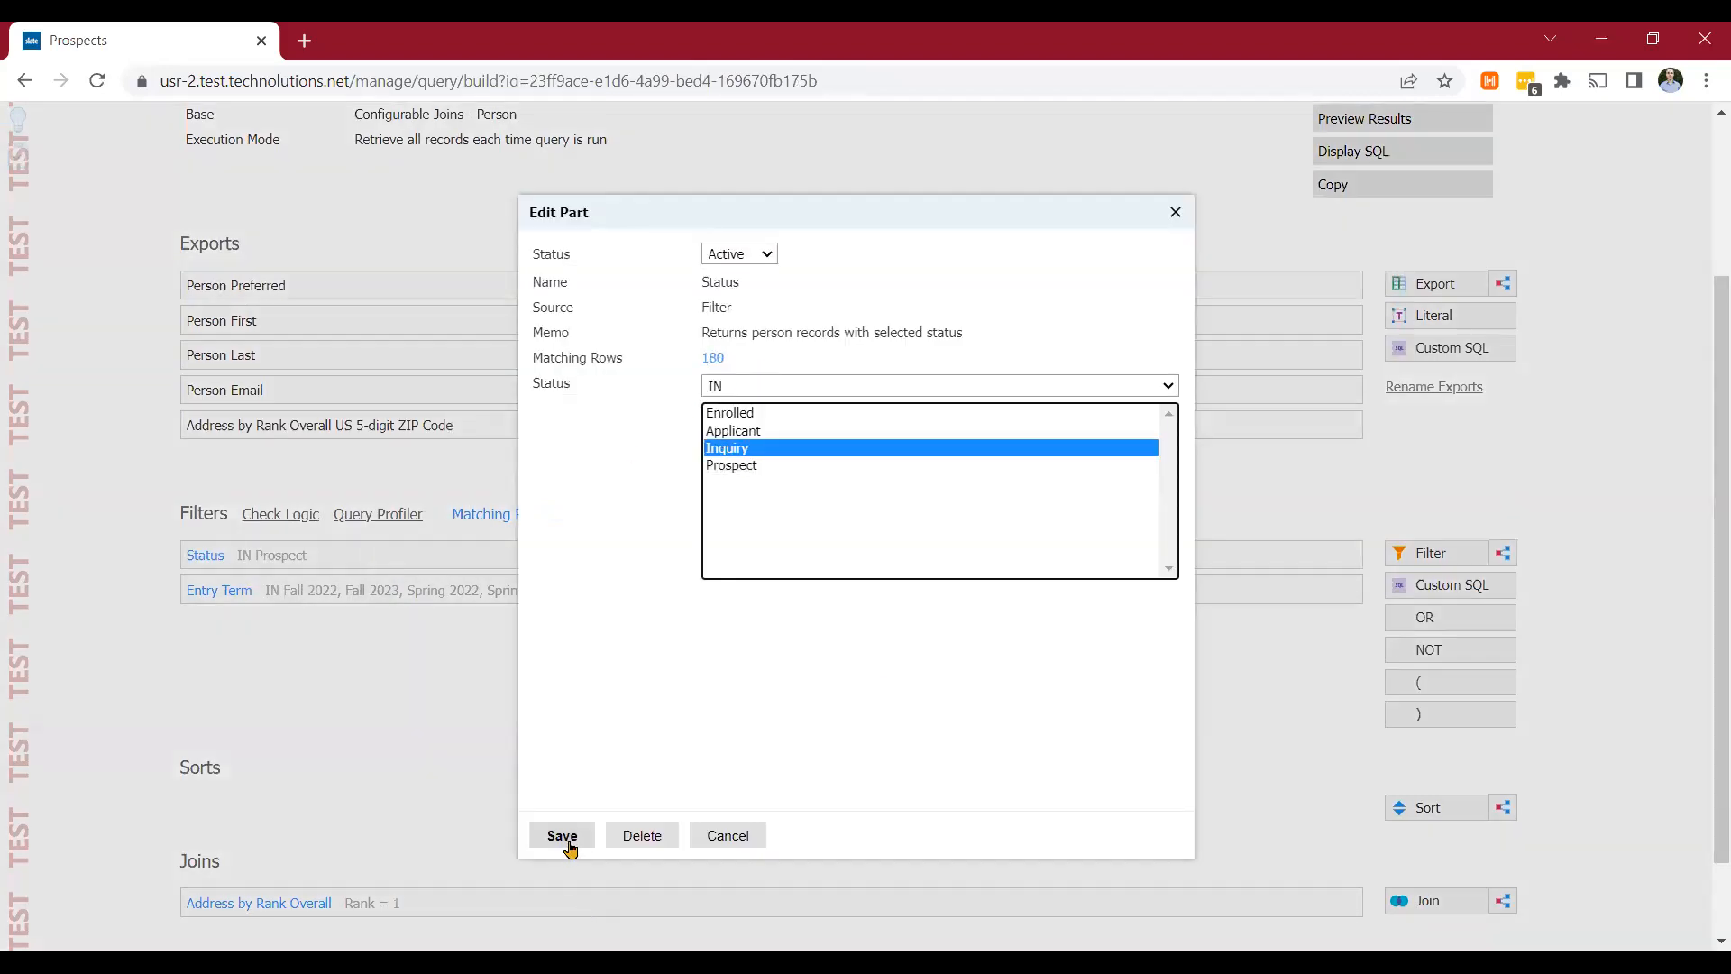
click(562, 835)
scroll(491, 792, down, 1)
scroll(491, 792, up, 4)
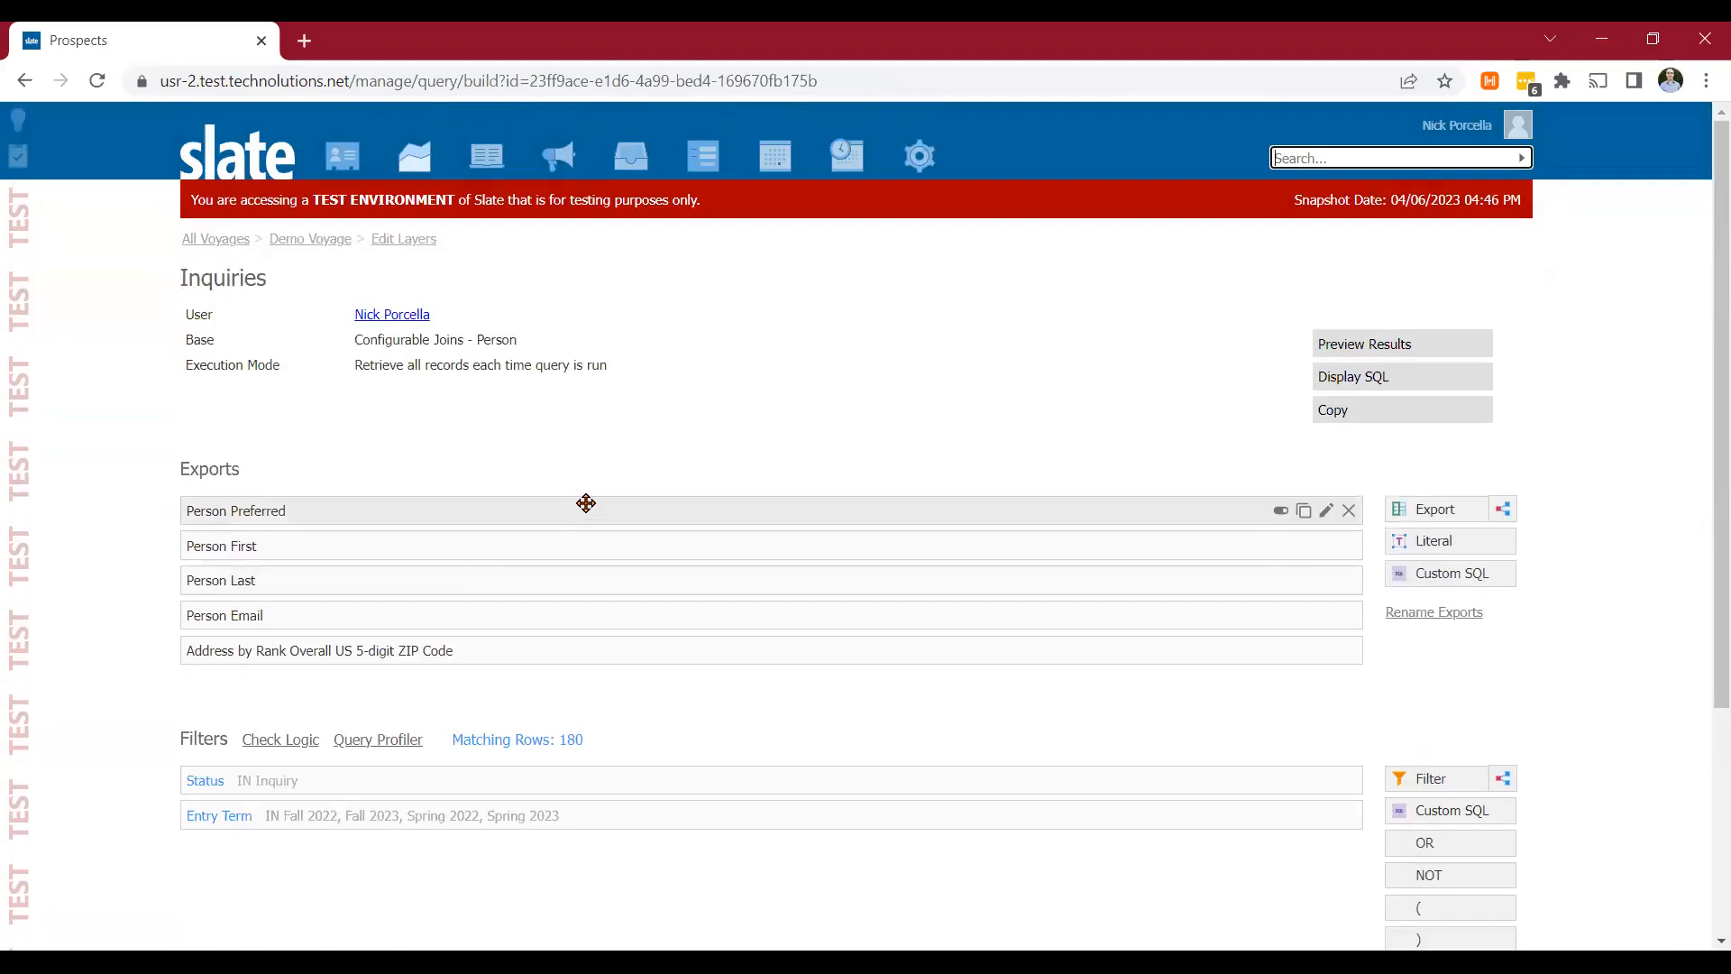
Step: Set the Inquiries layer's location export to Address by Rank Overall US 5-digit ZIP Code, save it, and view the Demo Voyage map
click(417, 252)
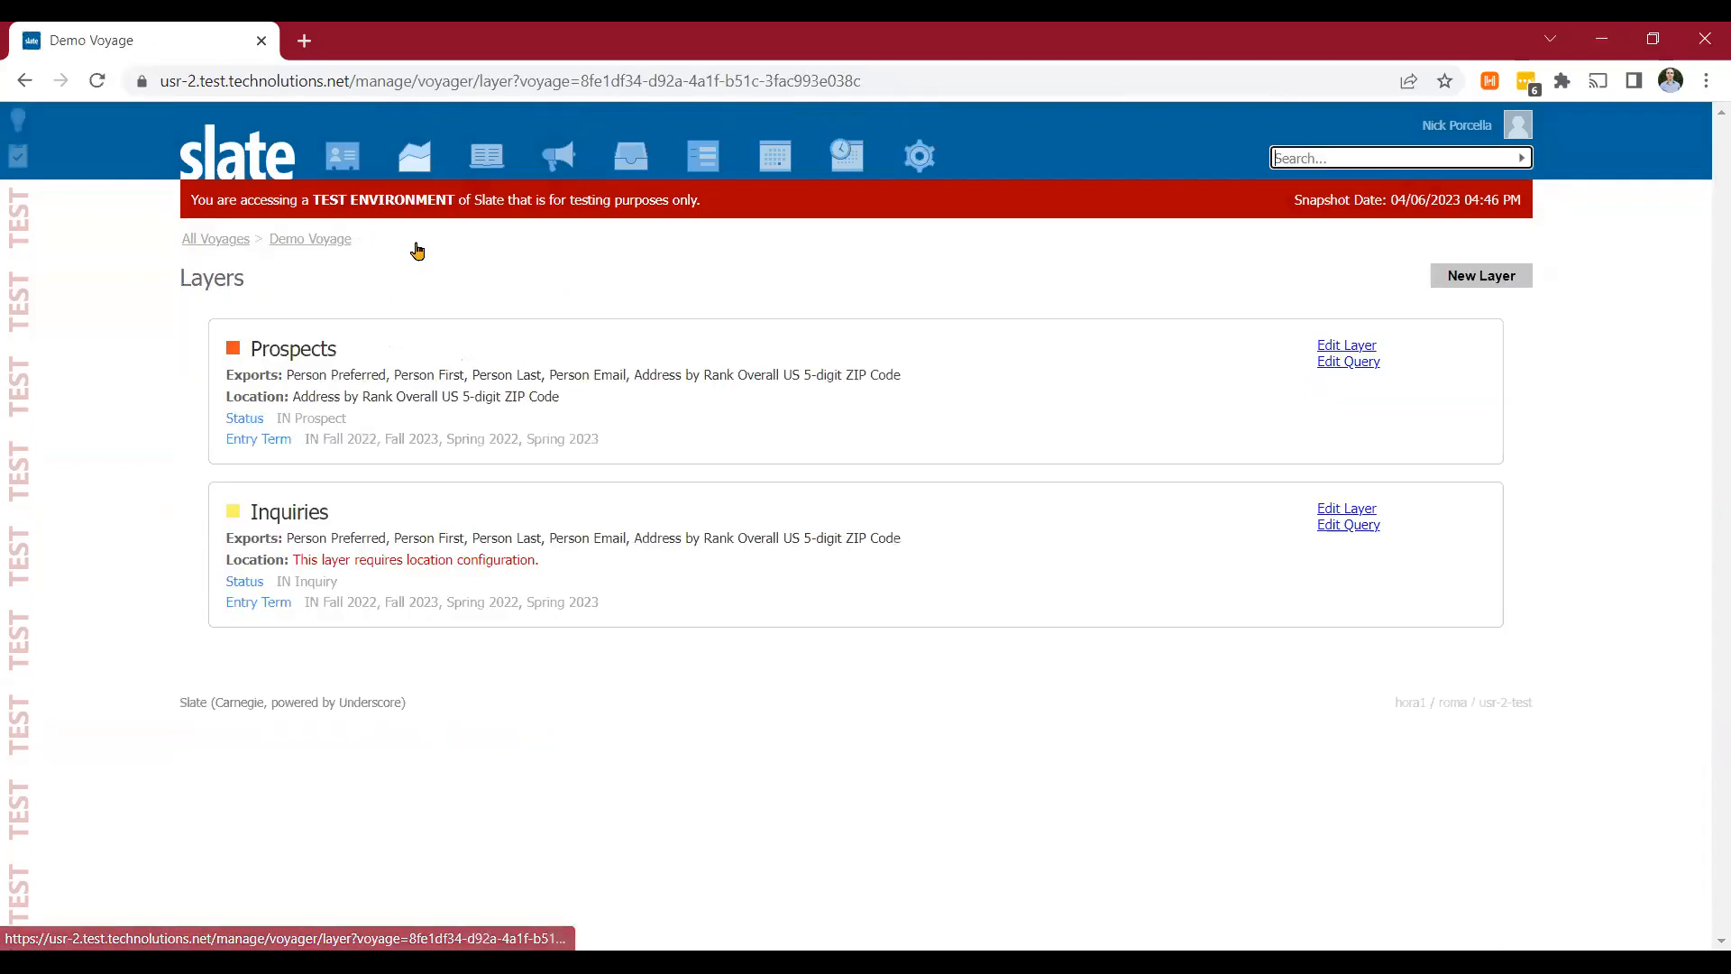
click(1352, 510)
click(791, 491)
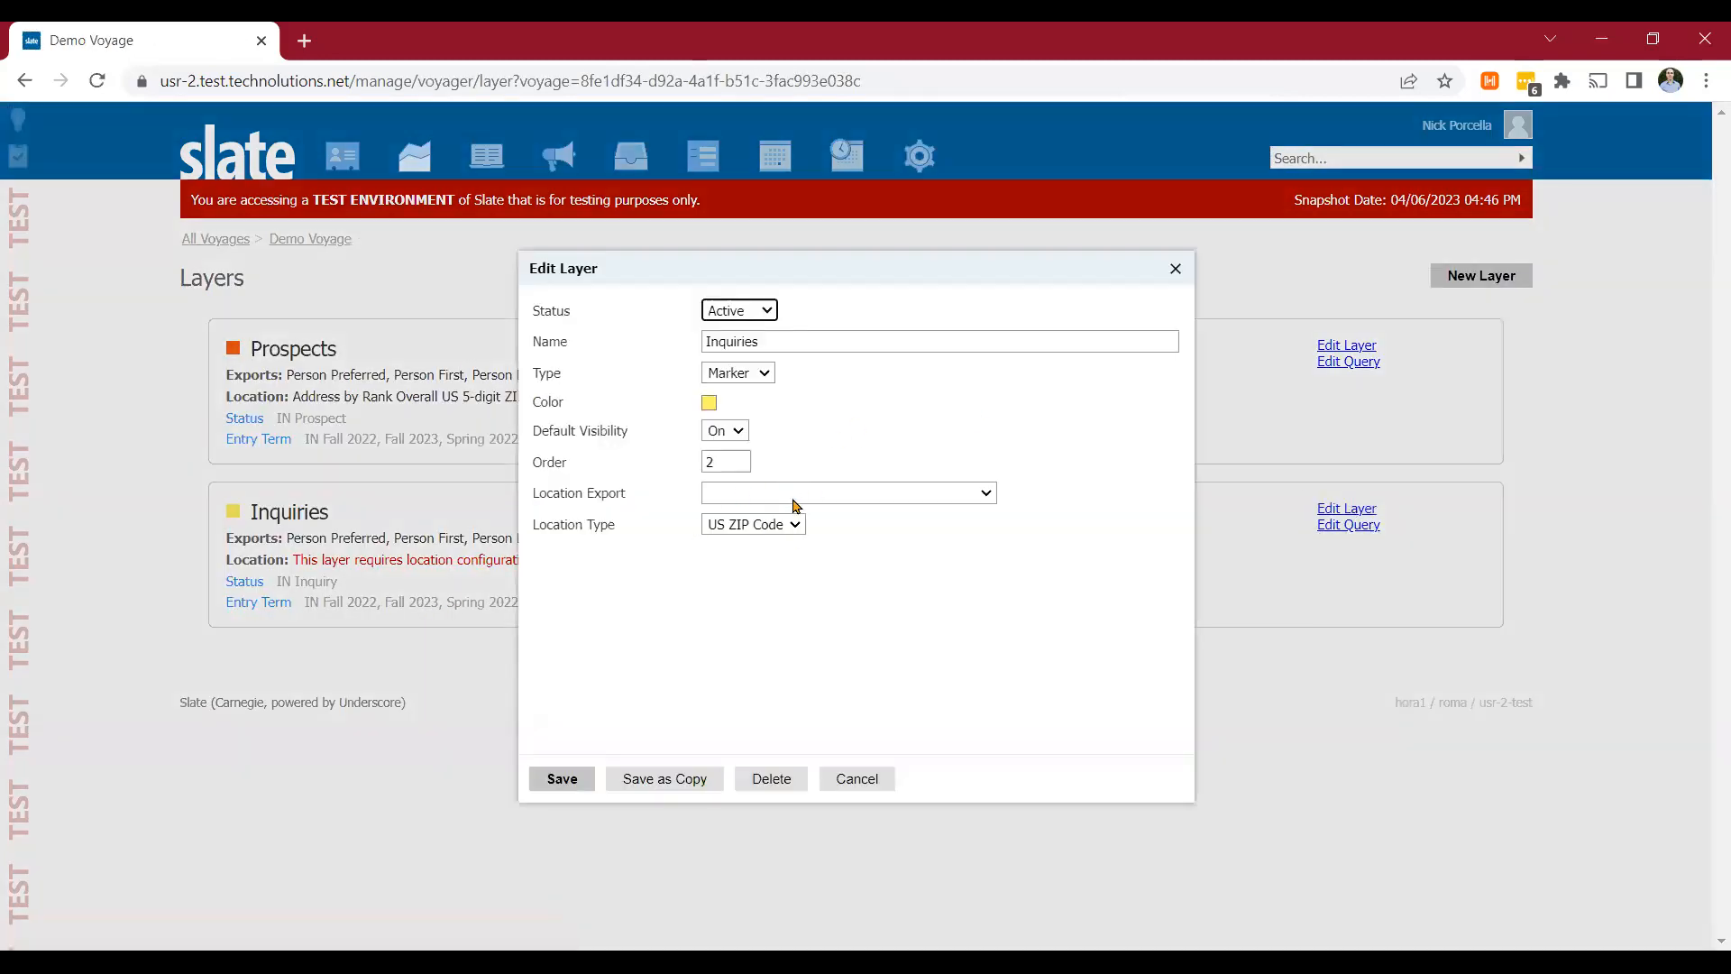
click(884, 601)
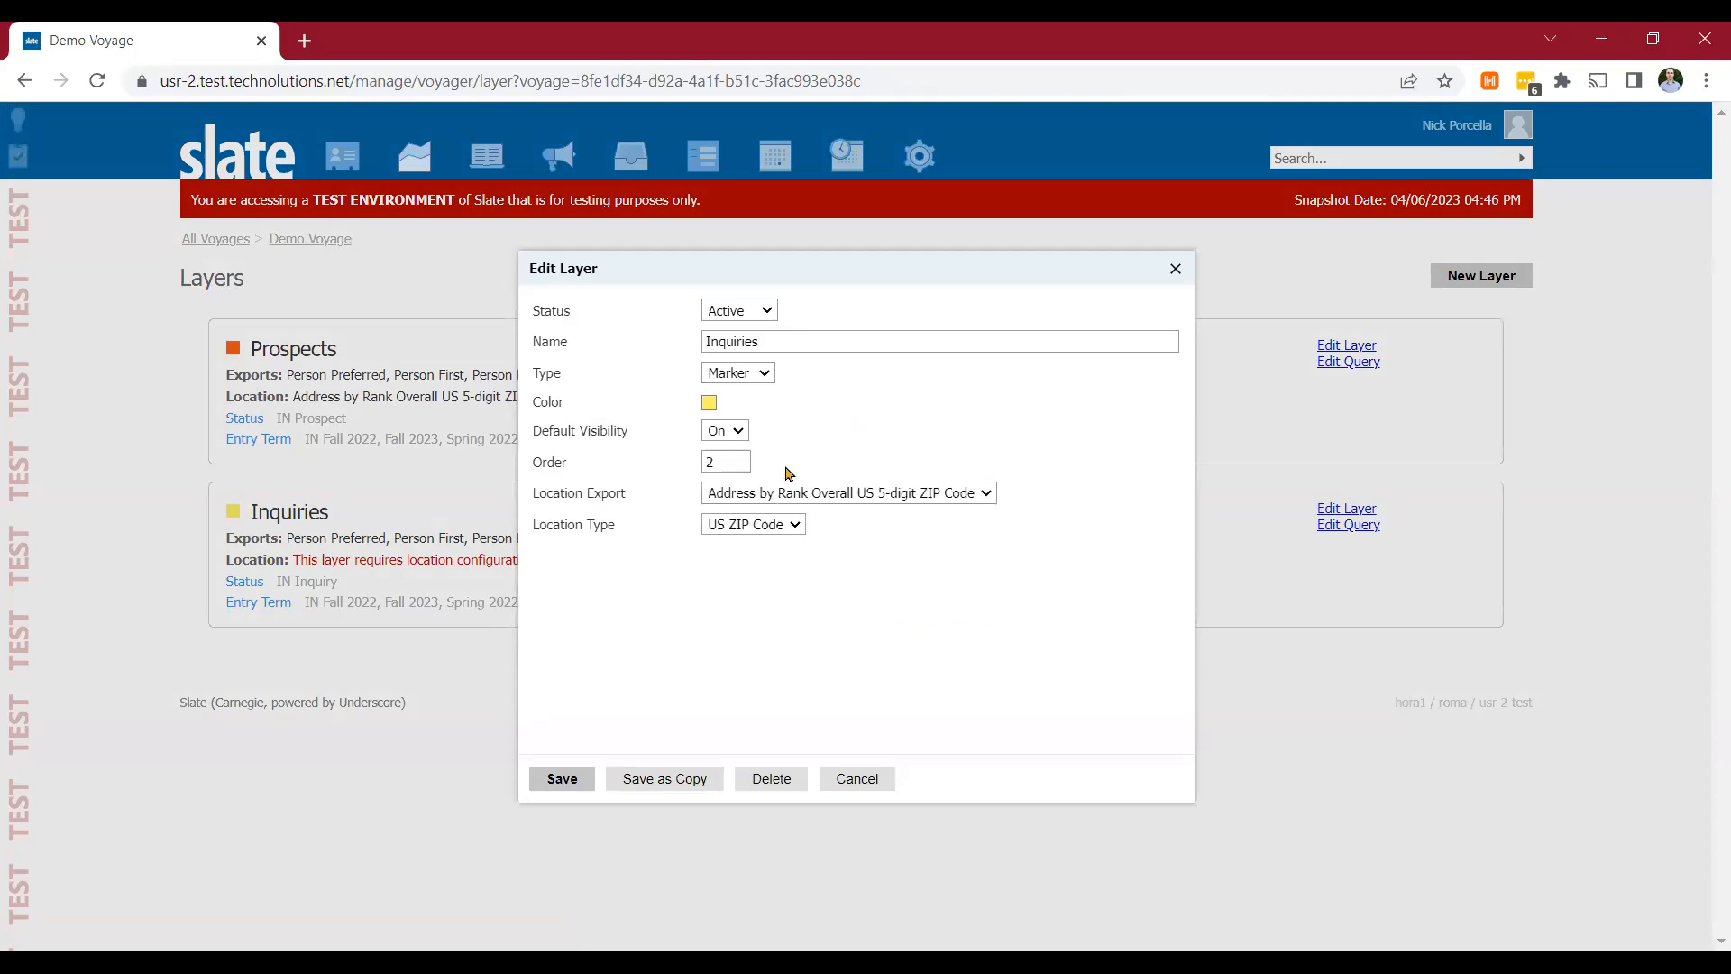
click(575, 779)
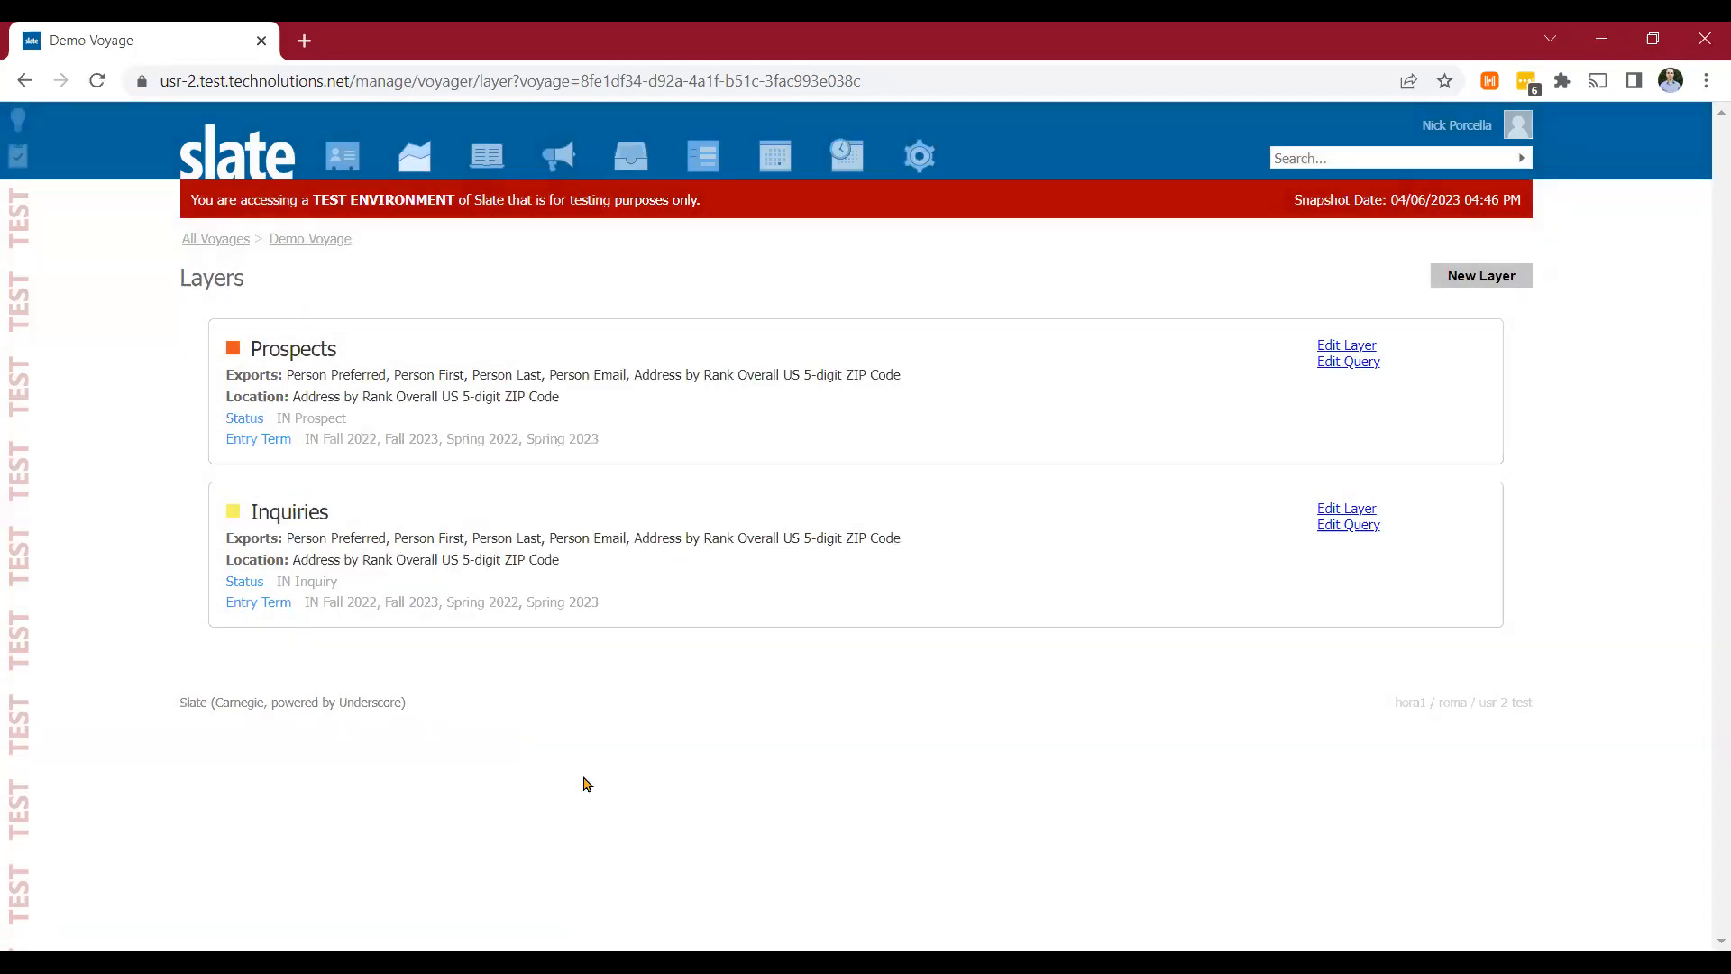
click(330, 239)
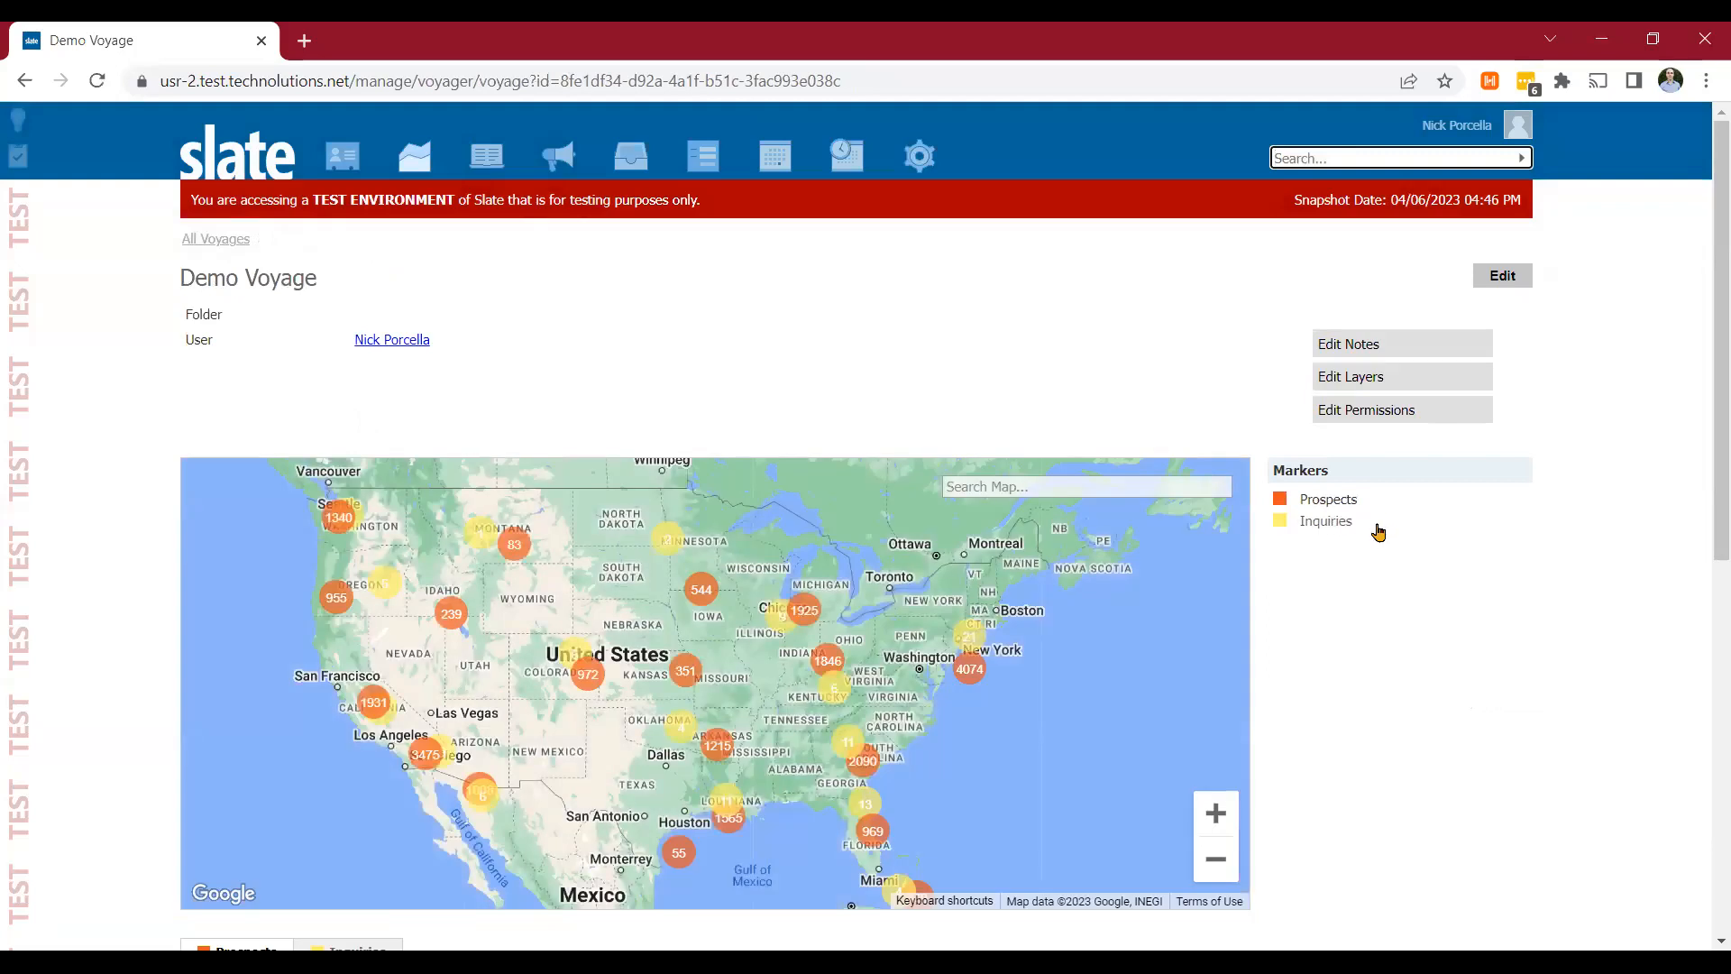
Step: Save a copy of the Inquiries layer as Applicants, with a green marker color and order 3
click(1399, 376)
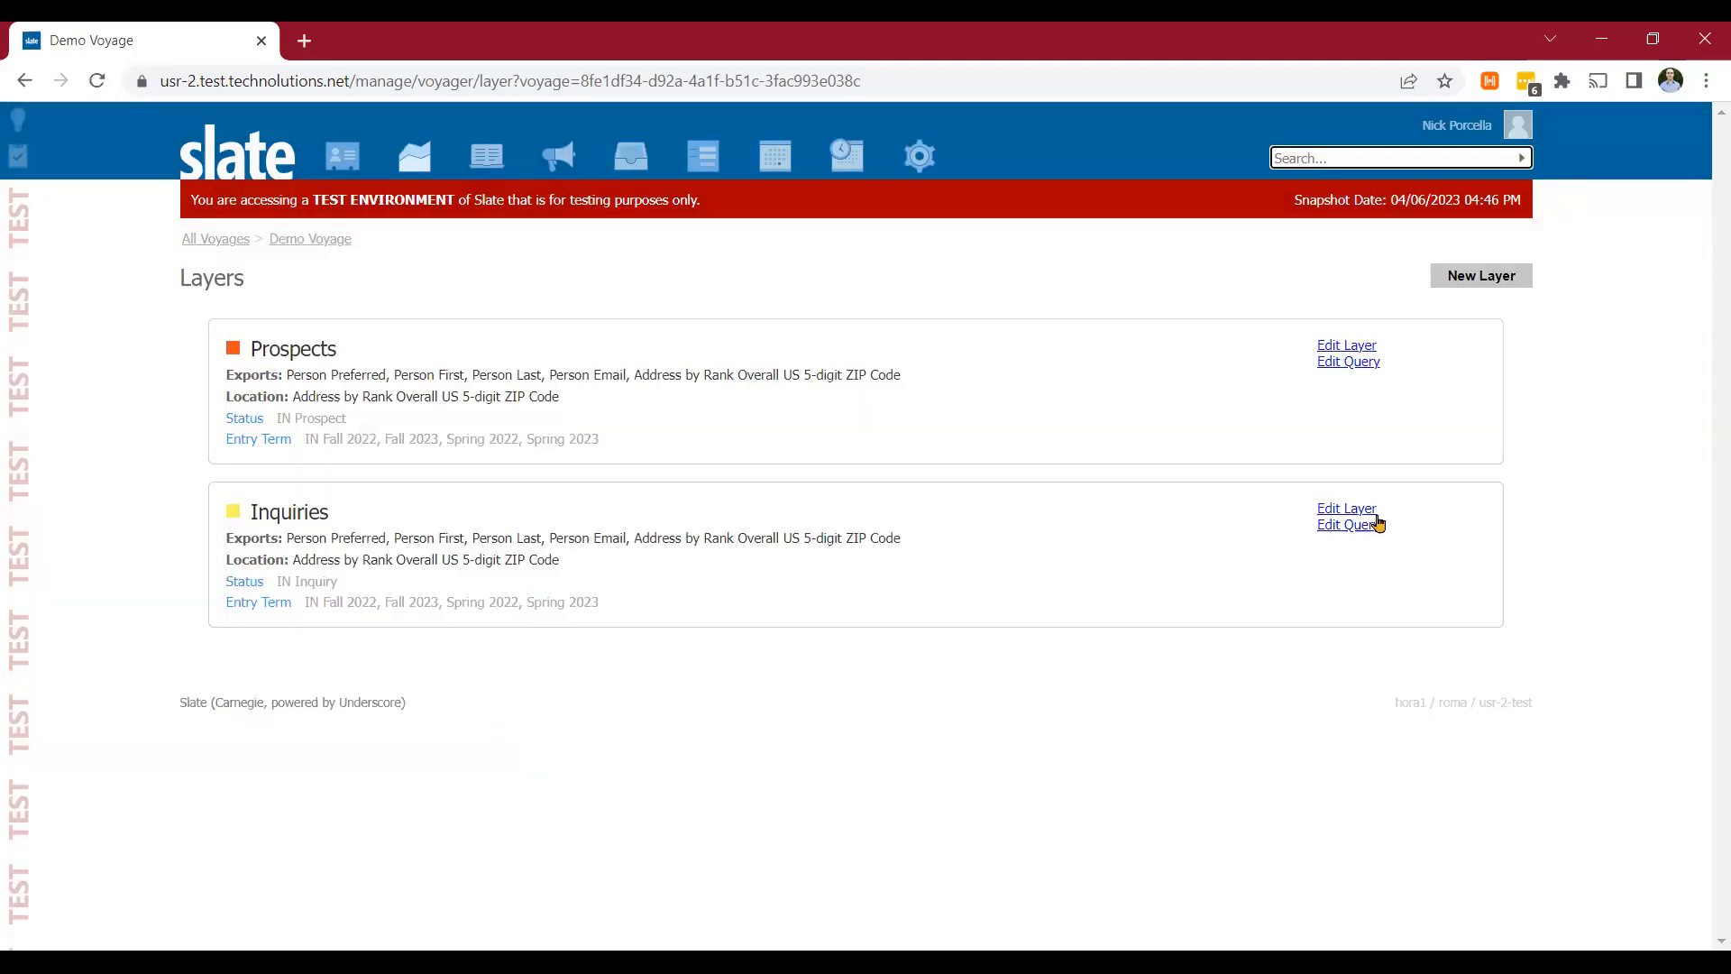
click(1357, 509)
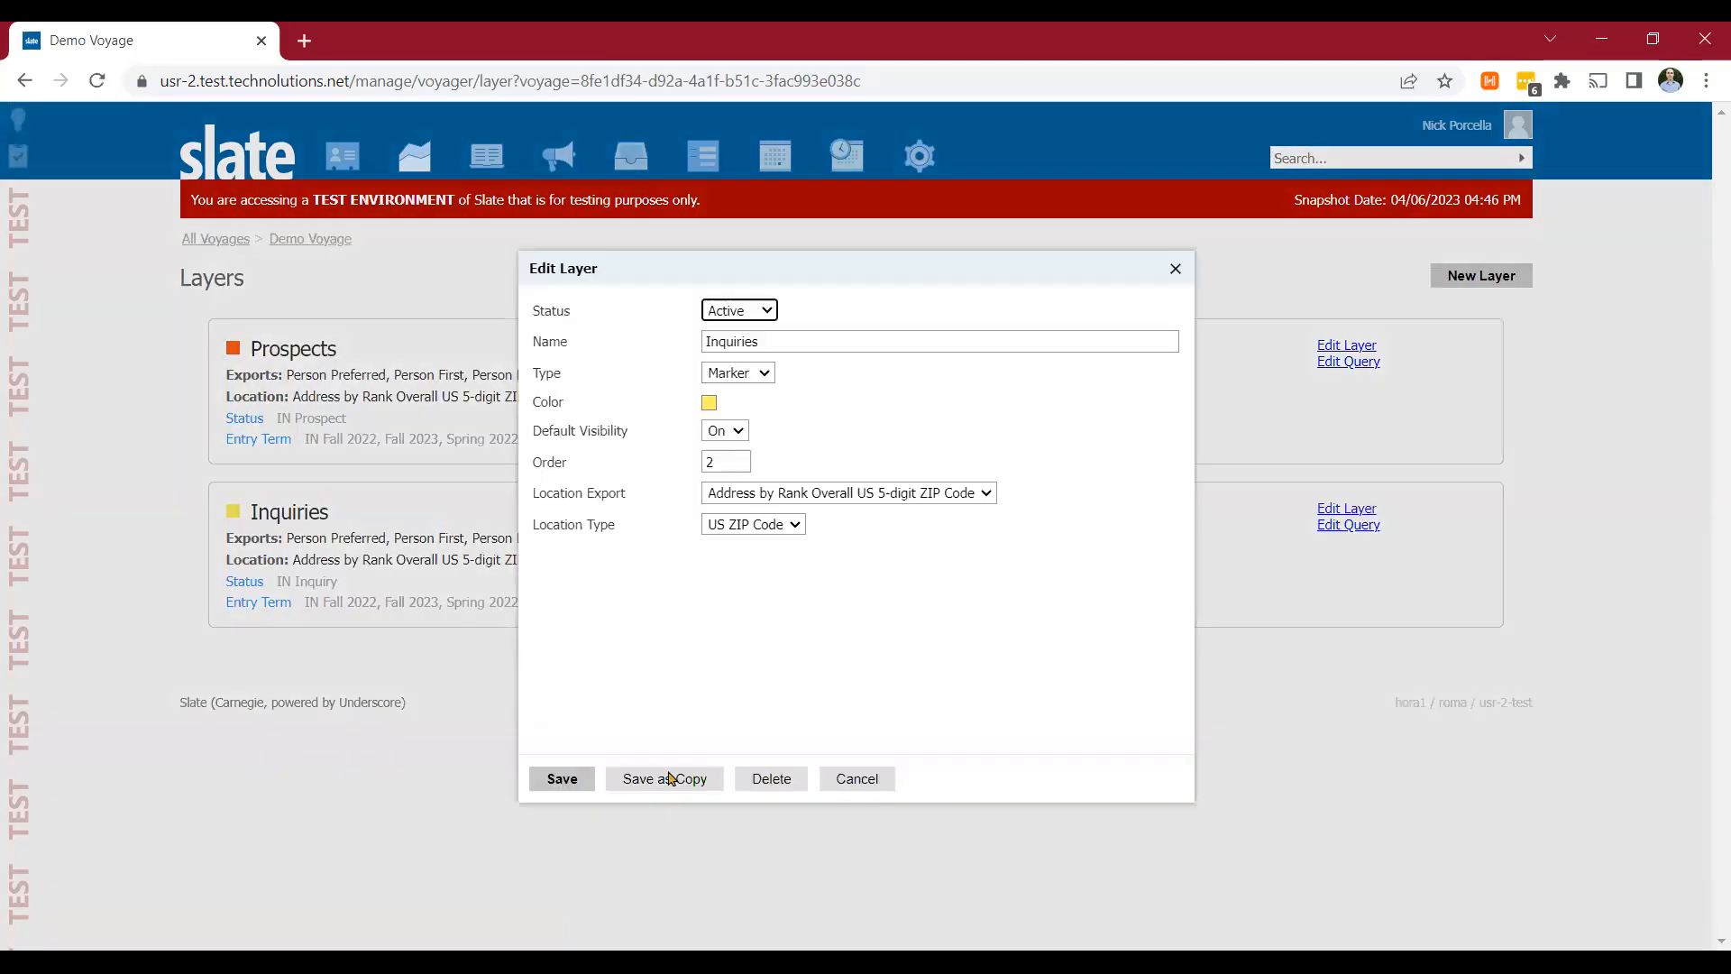
double_click(773, 342)
text(Applicants)
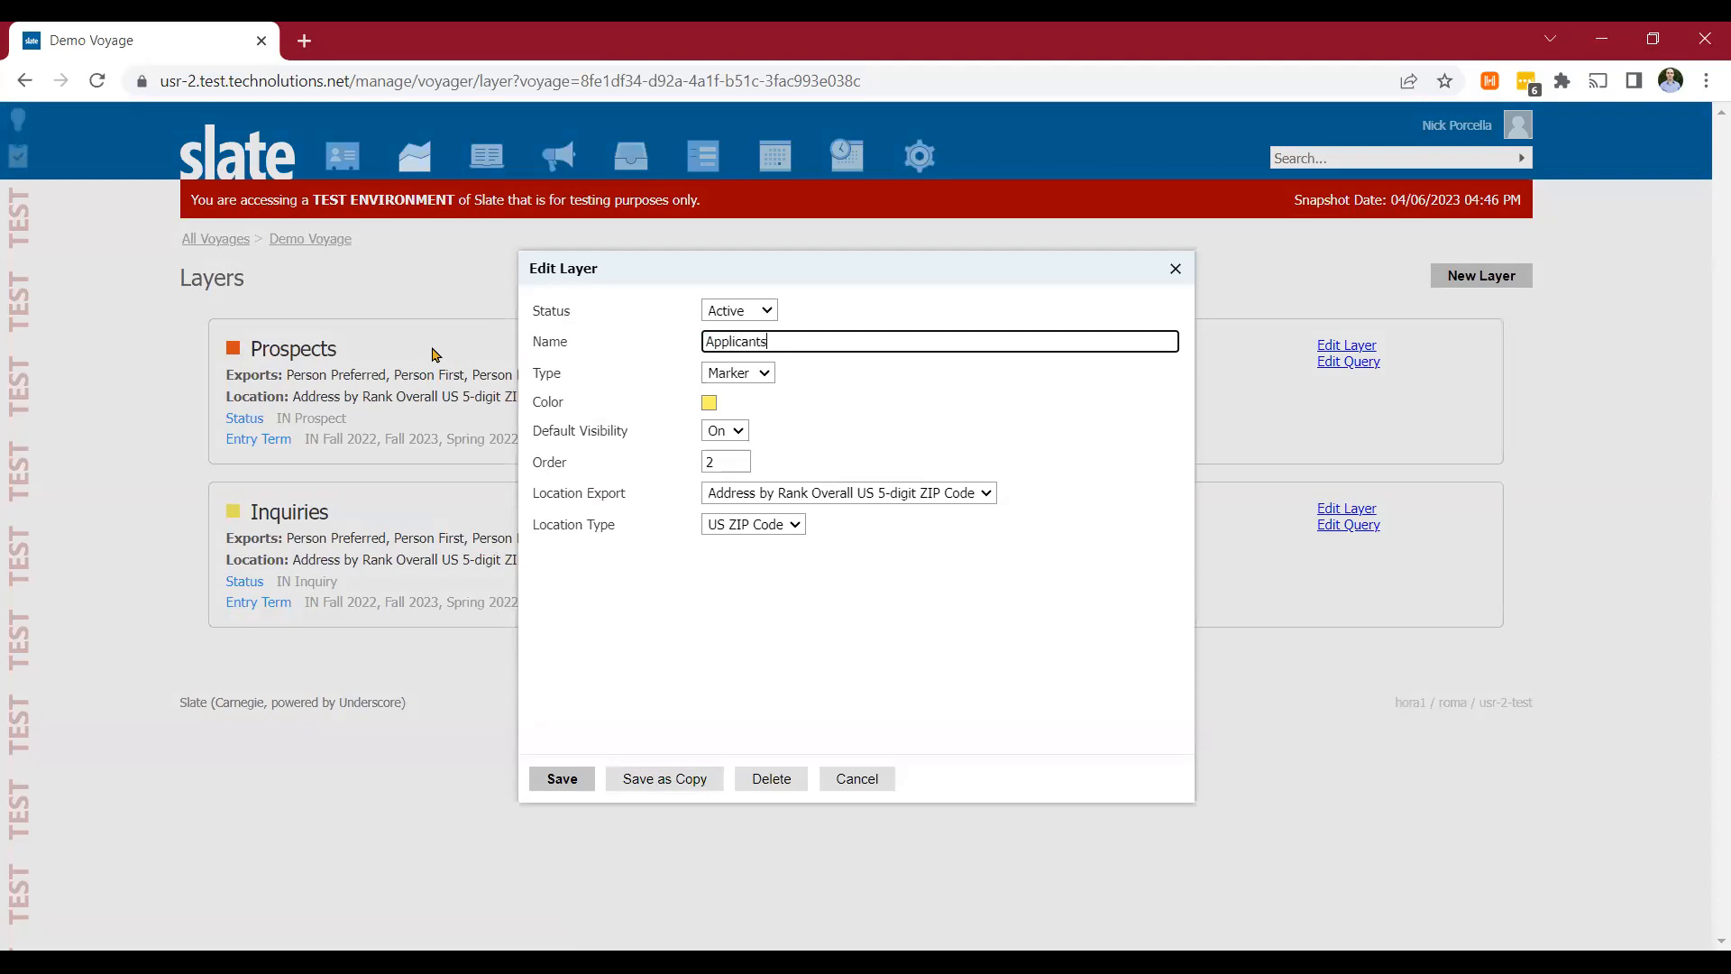
click(709, 402)
double_click(742, 437)
drag(732, 460, 591, 456)
text(3)
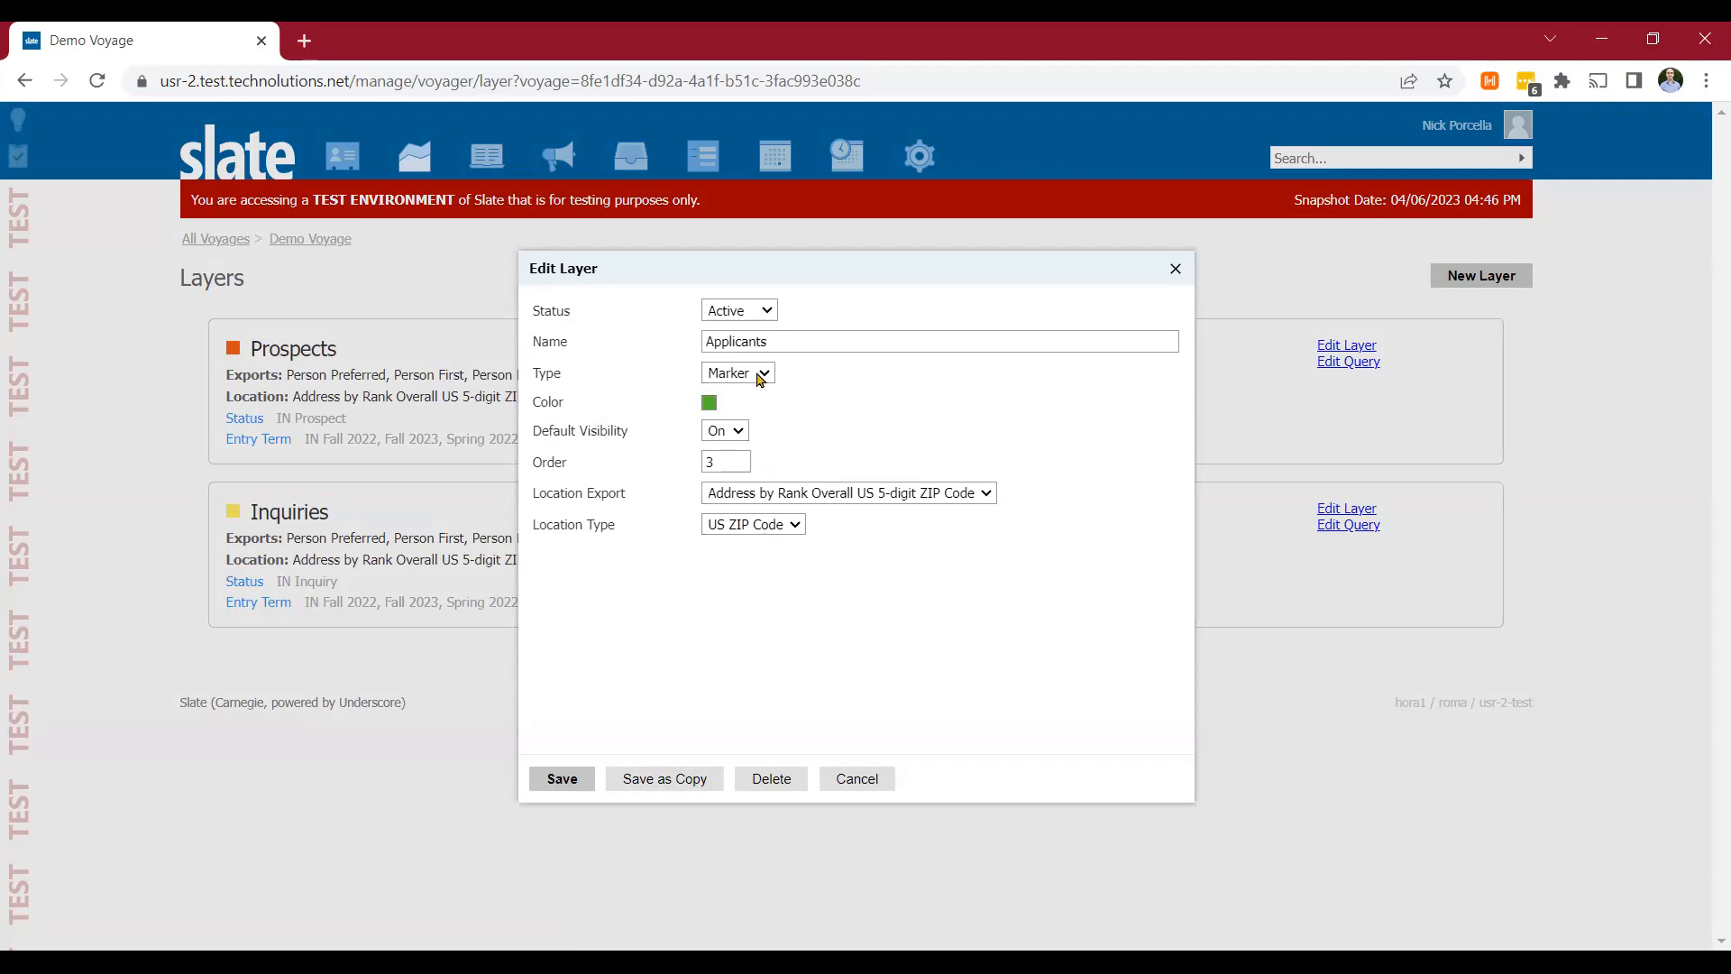
click(661, 779)
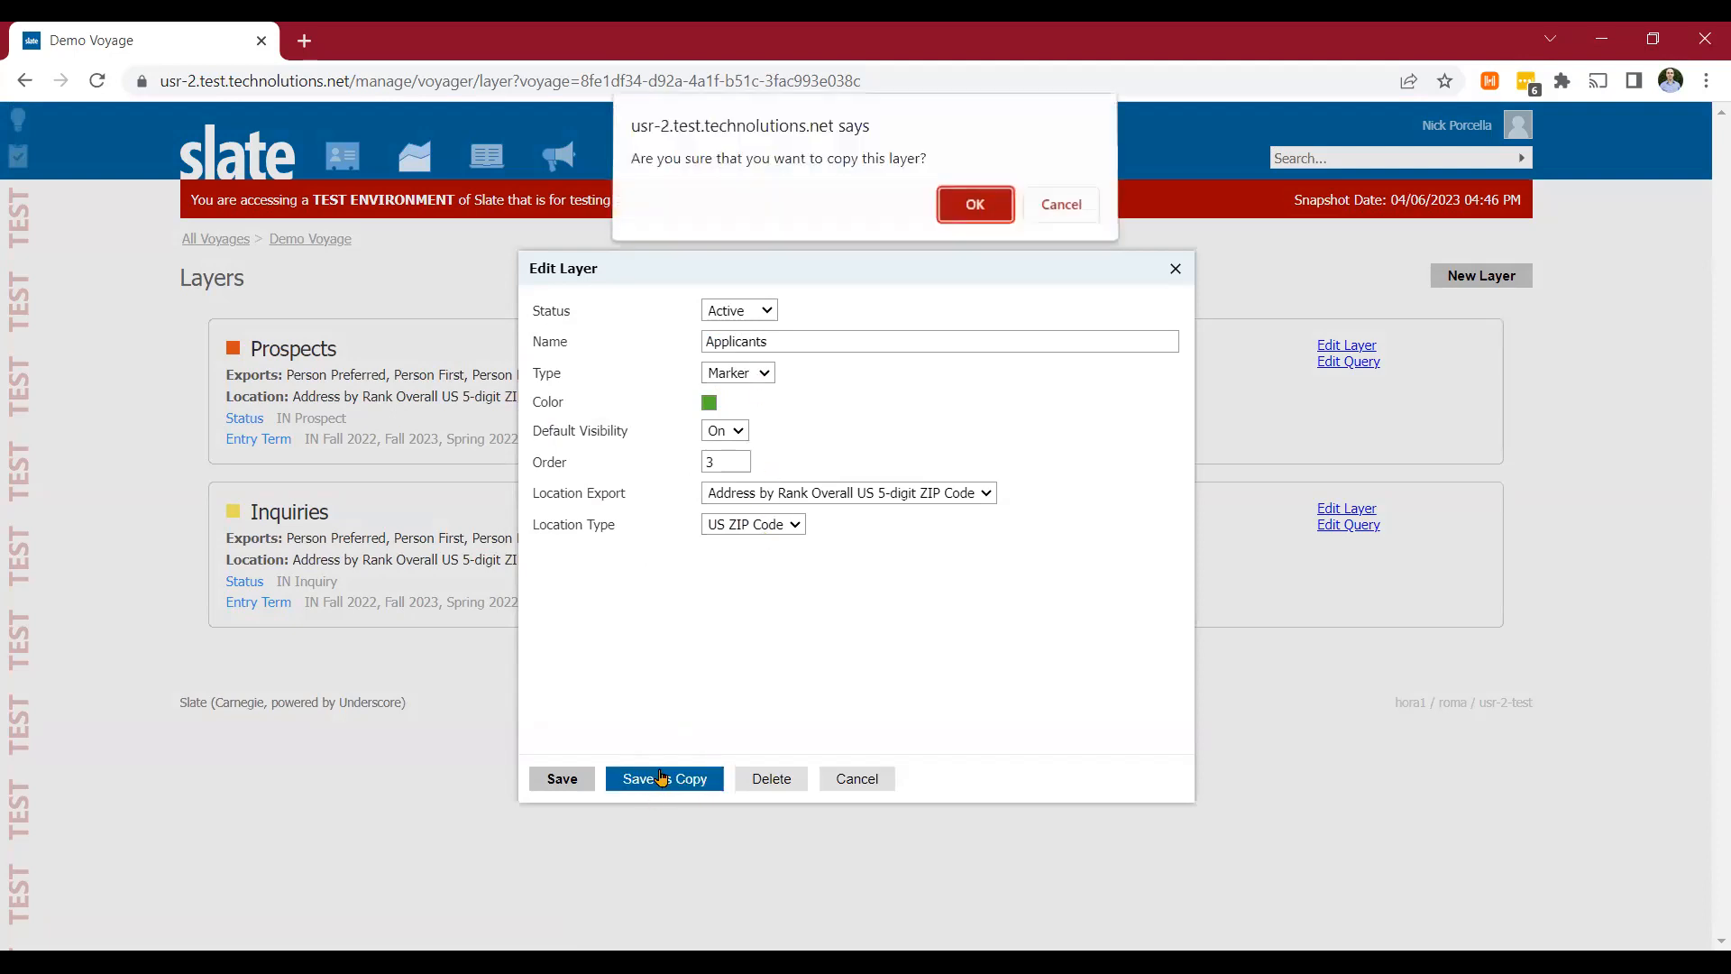
click(960, 212)
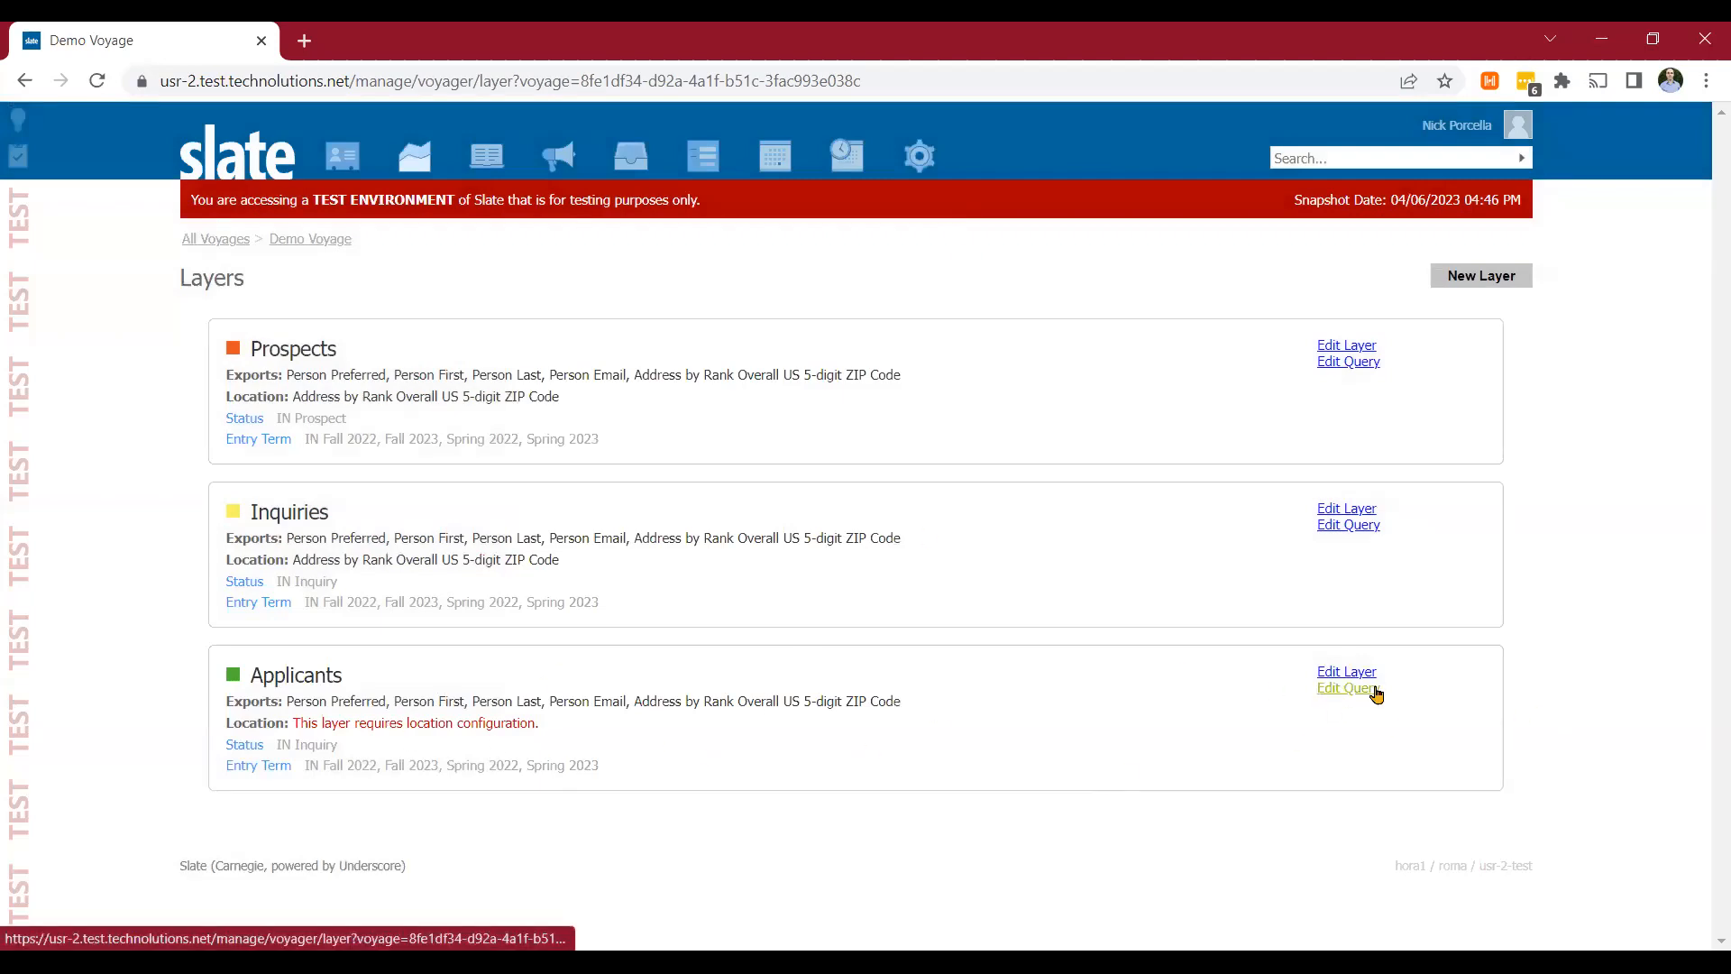
Step: Change the Status filter in the Applicants layer's query to Applicant and save the filter
click(1347, 688)
scroll(495, 637, down, 4)
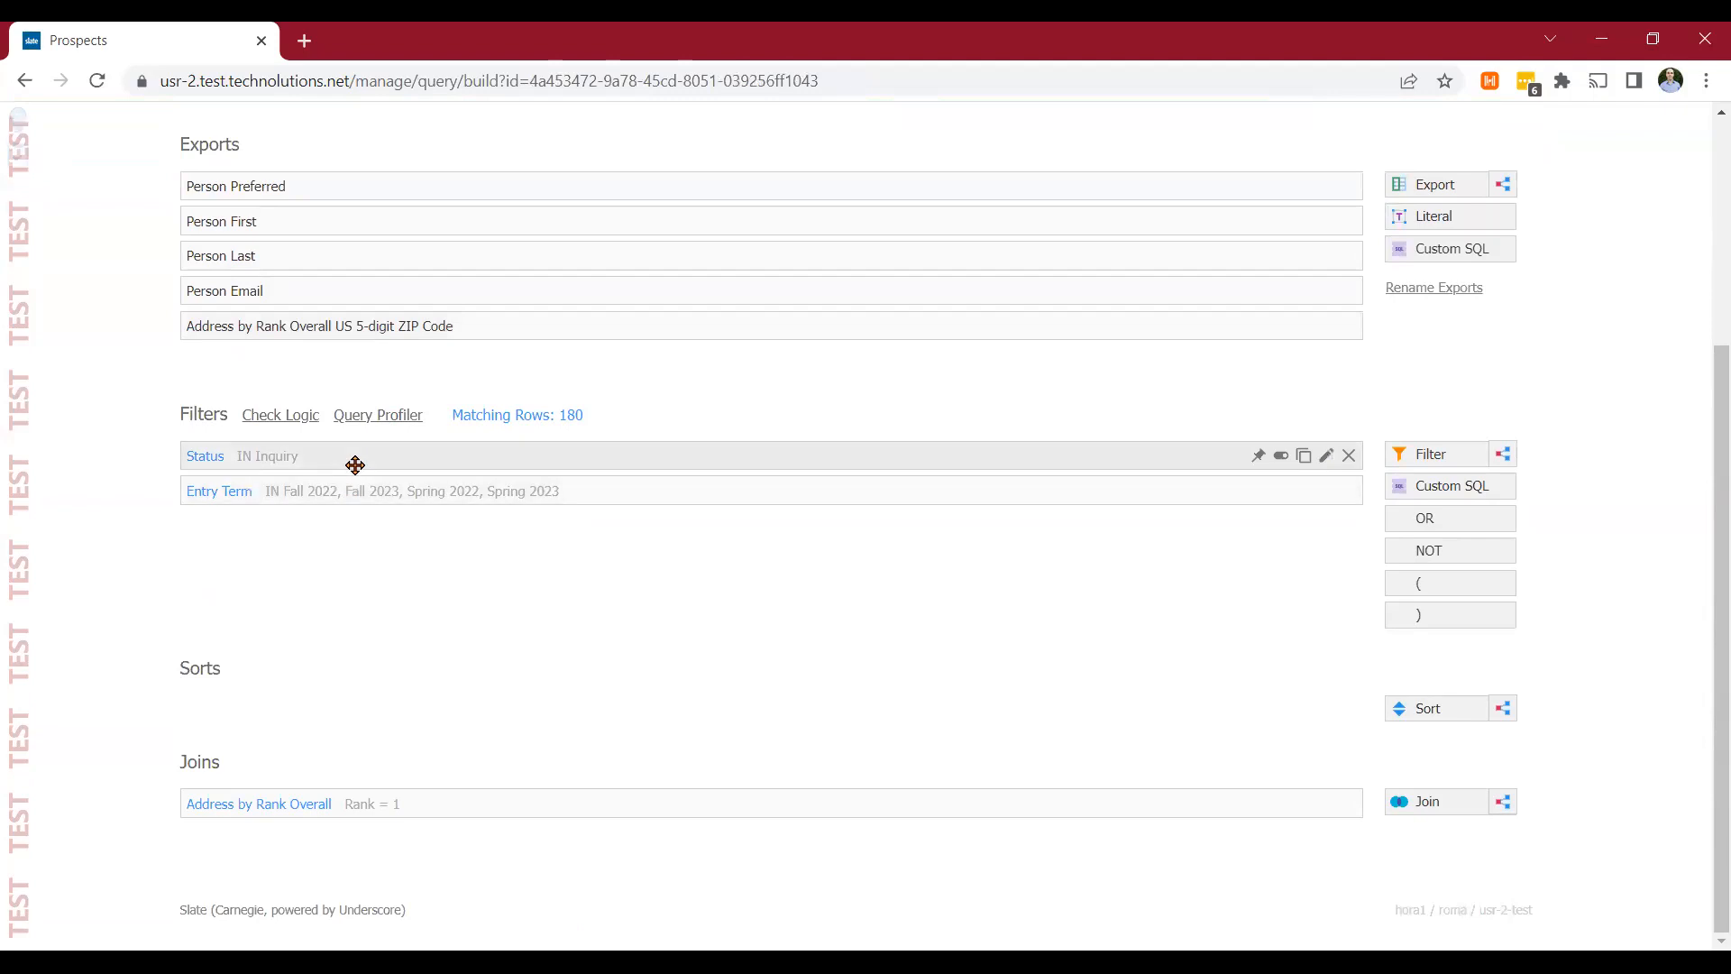
click(355, 464)
click(758, 431)
click(562, 834)
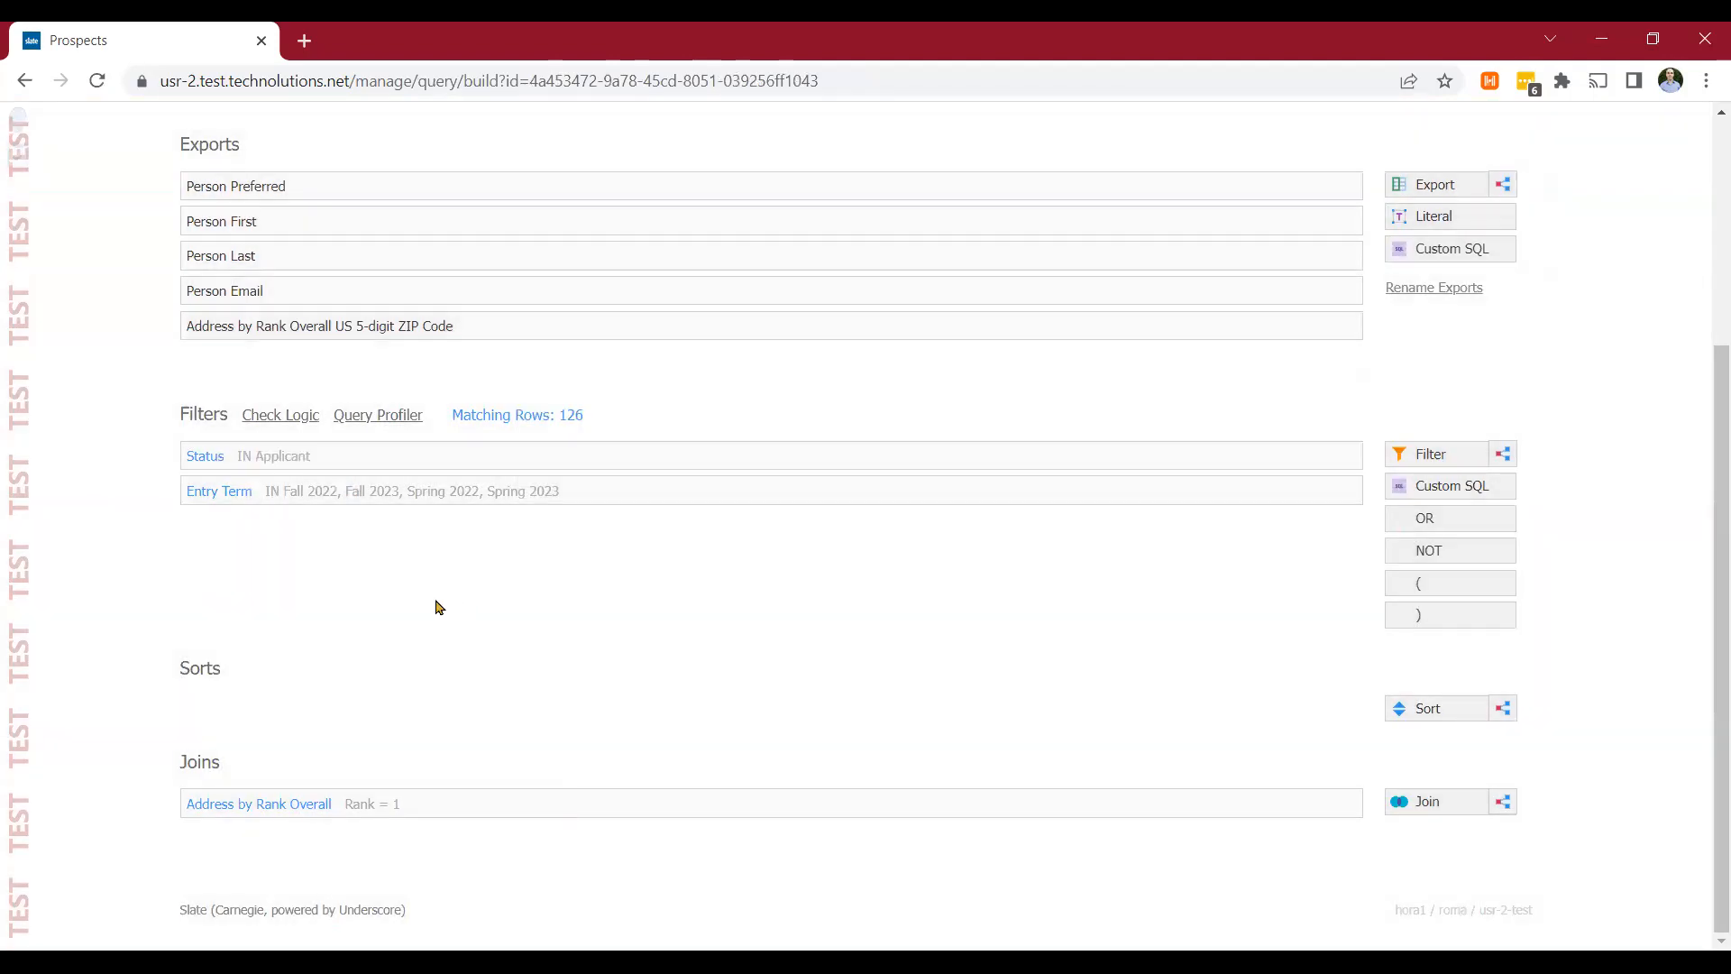
scroll(450, 639, up, 2)
drag(468, 242, 585, 238)
click(588, 240)
scroll(583, 507, down, 2)
scroll(657, 634, up, 3)
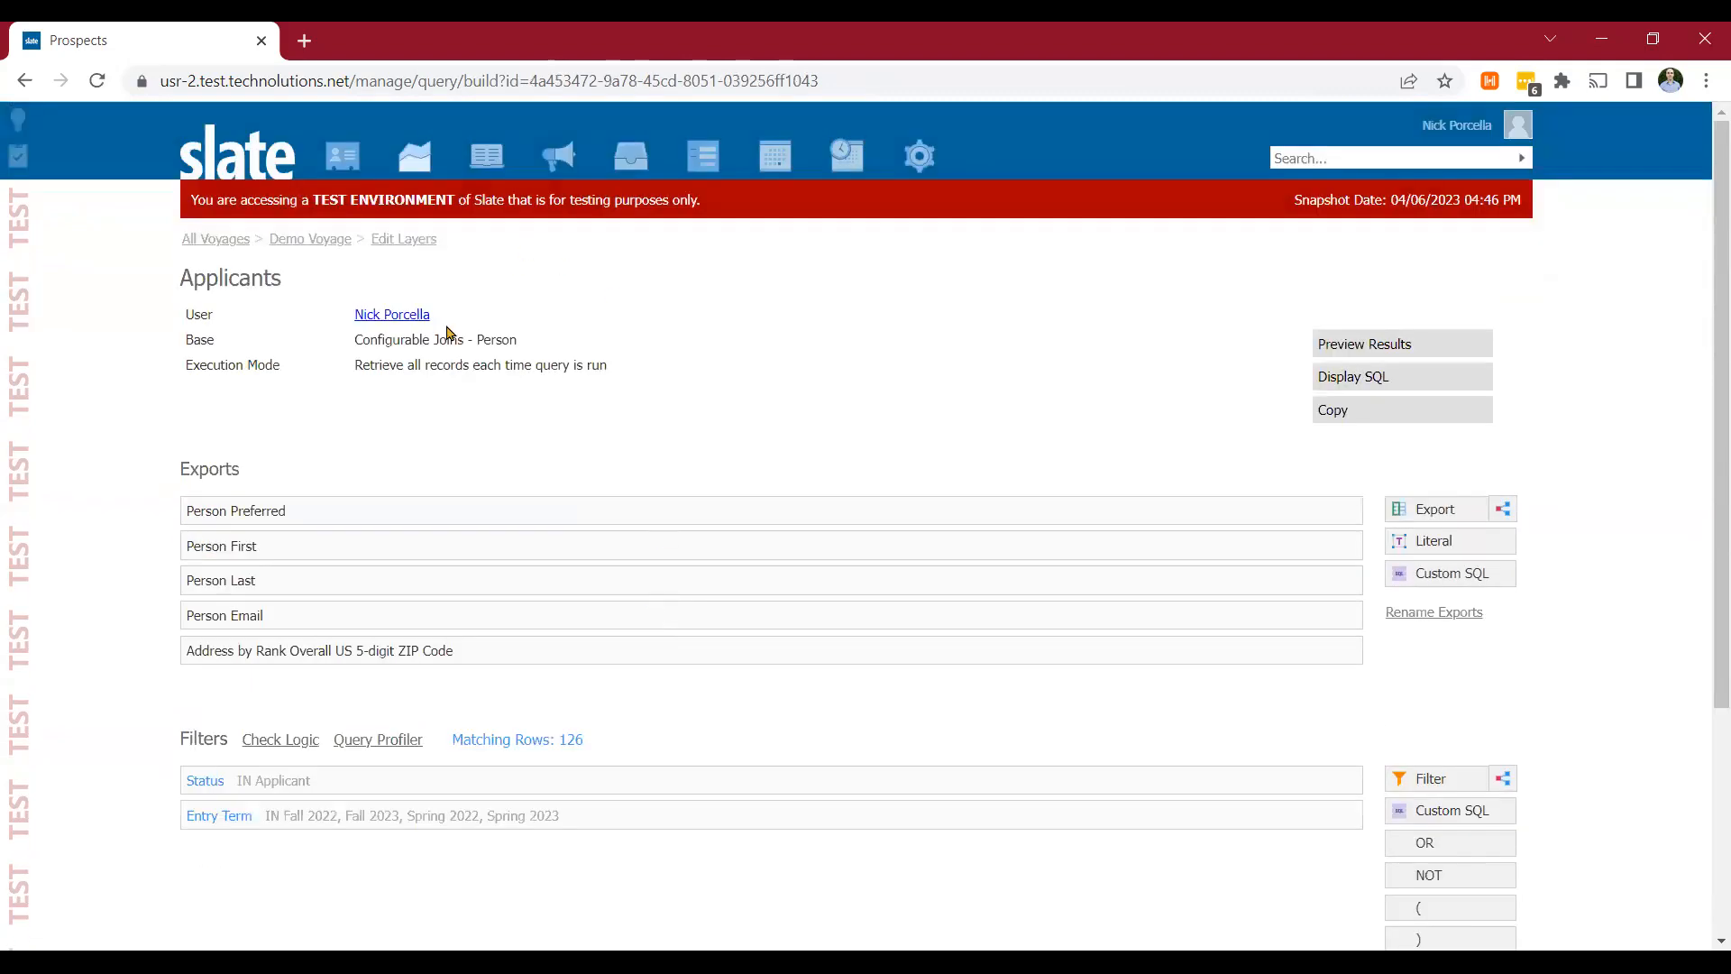
Step: Set the Applicants layer's location export to Address by Rank Overall US 5-digit ZIP Code and save the layer
click(397, 241)
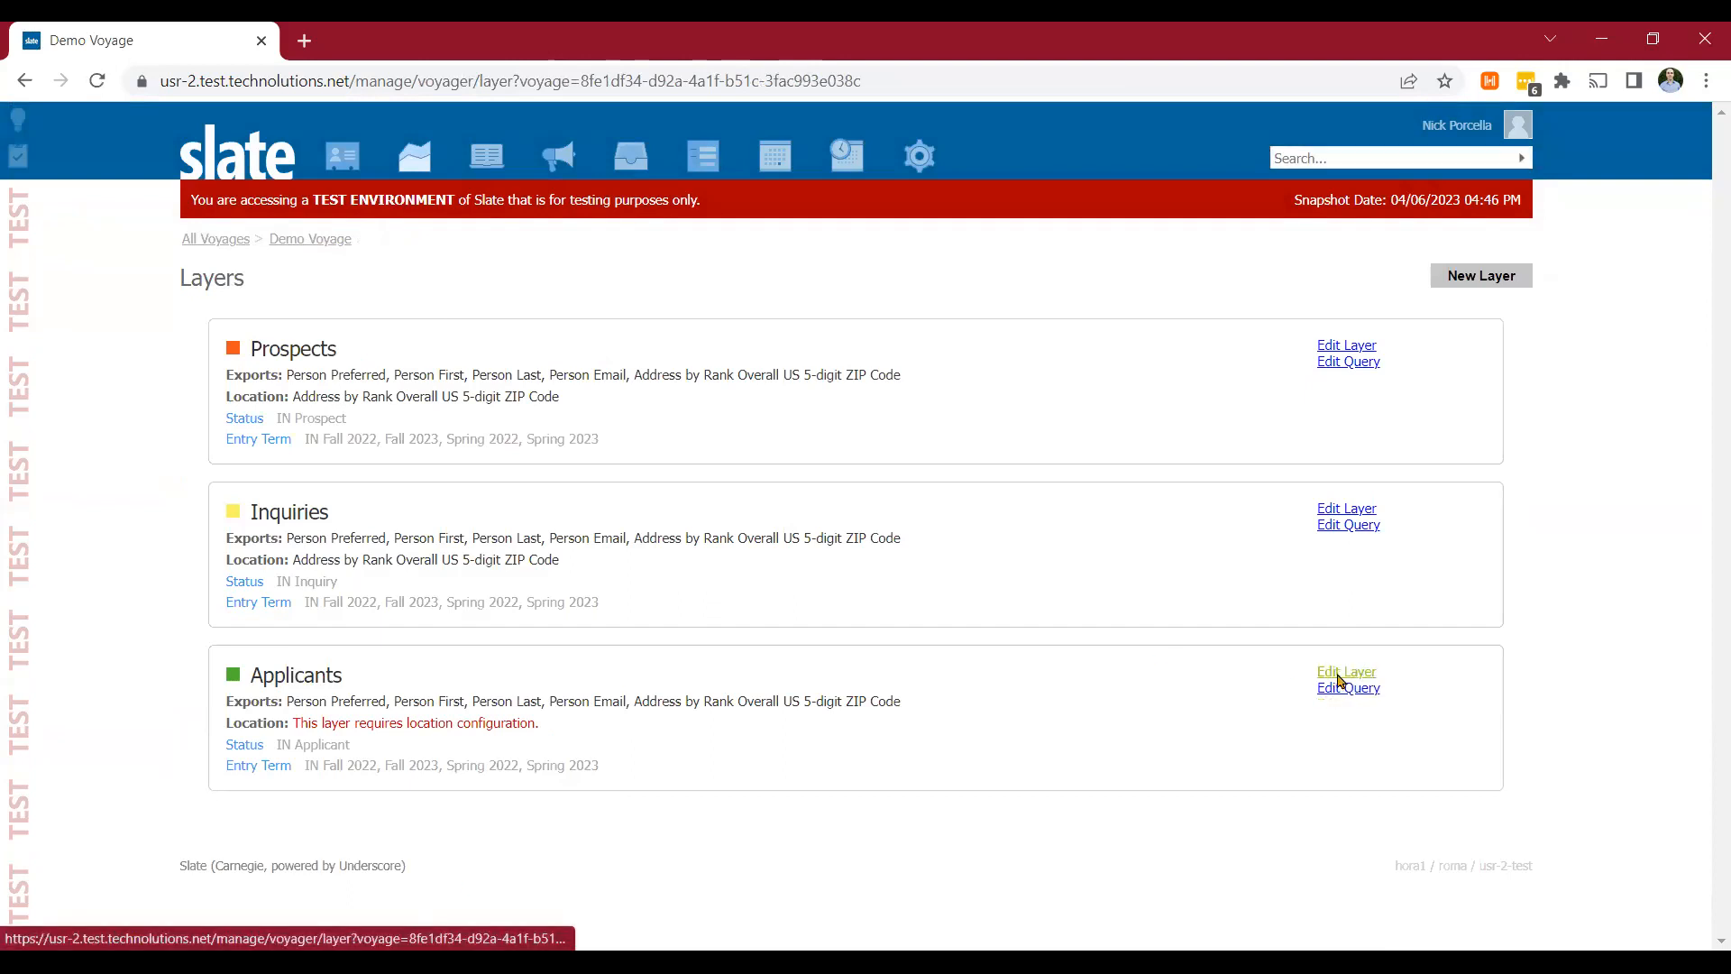
click(1346, 673)
click(793, 494)
click(836, 599)
click(587, 781)
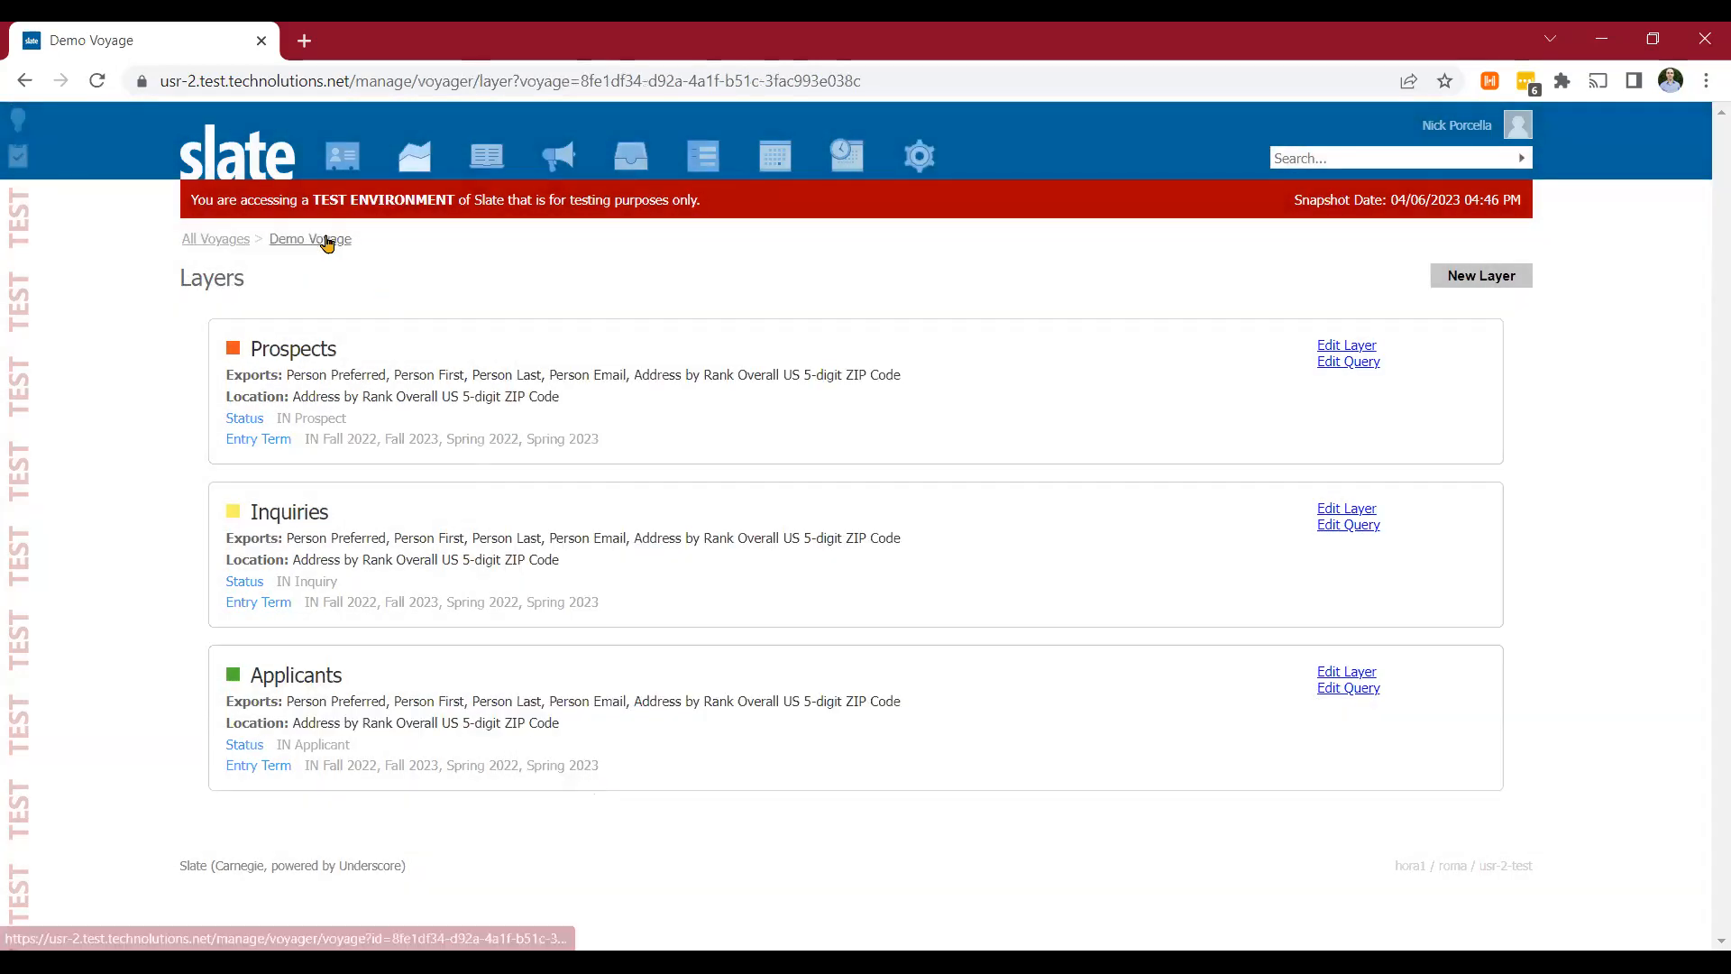
Step: Examine the three marker layers on the Demo Voyage map around Hawaii and the mainland United States, and the tables under the map
click(328, 240)
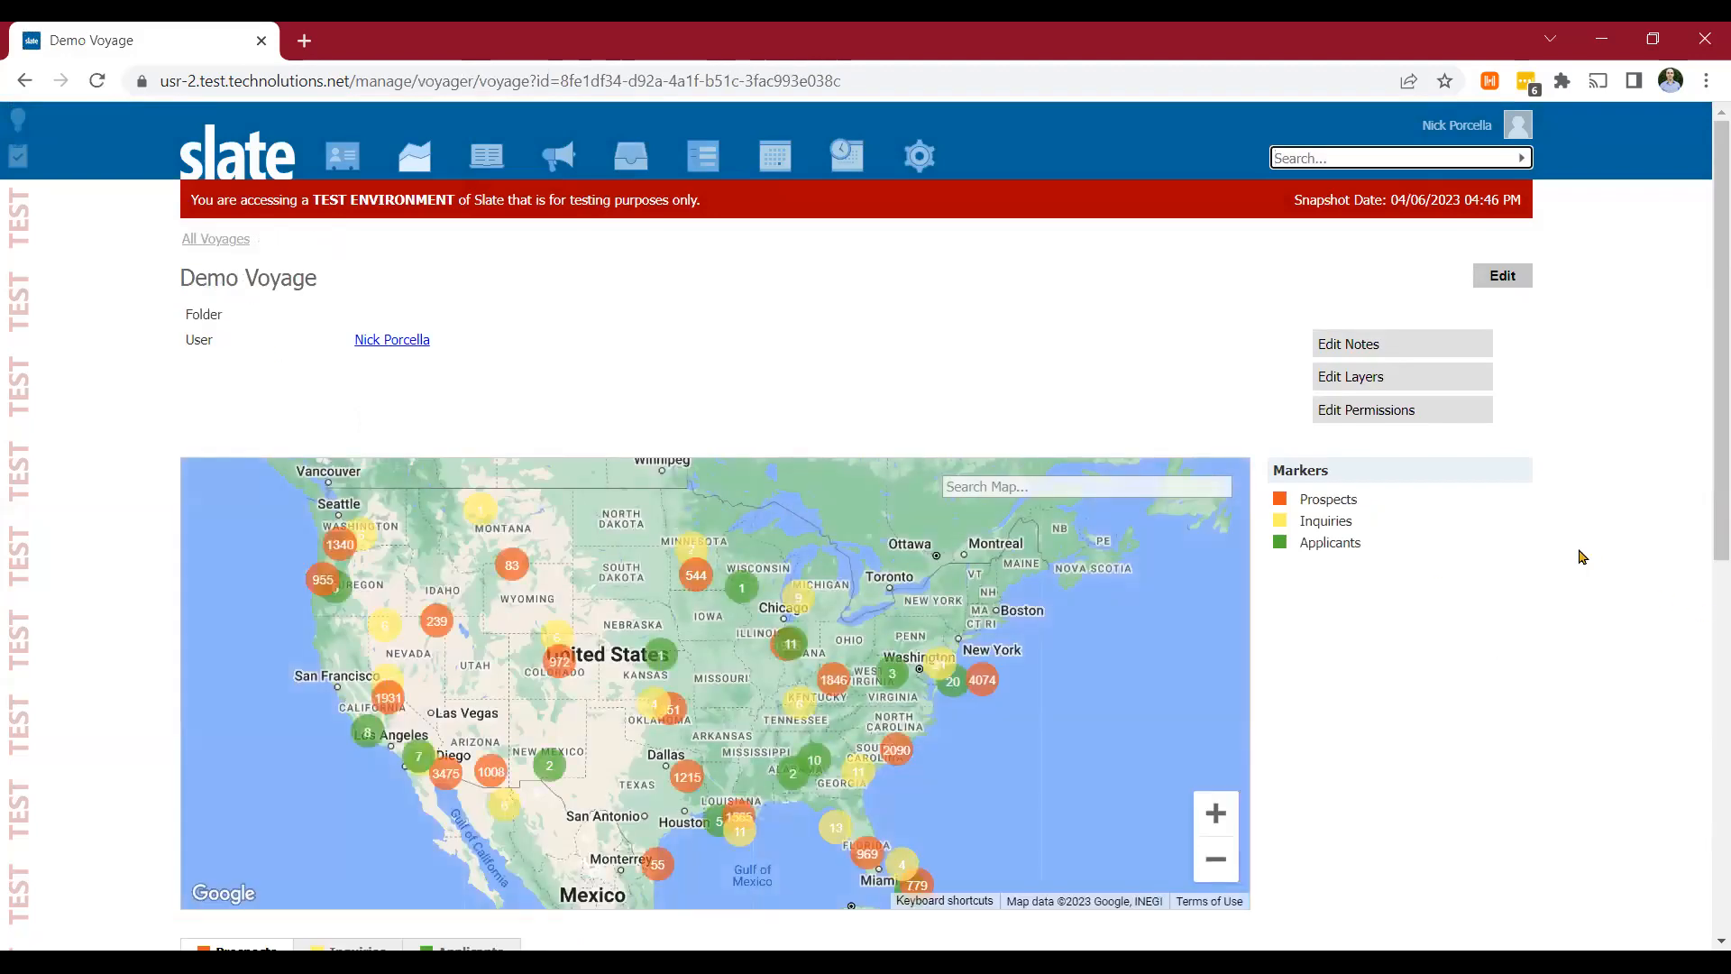
drag(292, 741, 870, 580)
mouse_move(572, 766)
mouse_down()
mouse_move(719, 673)
mouse_move(997, 641)
mouse_up()
click(1219, 819)
click(1219, 819)
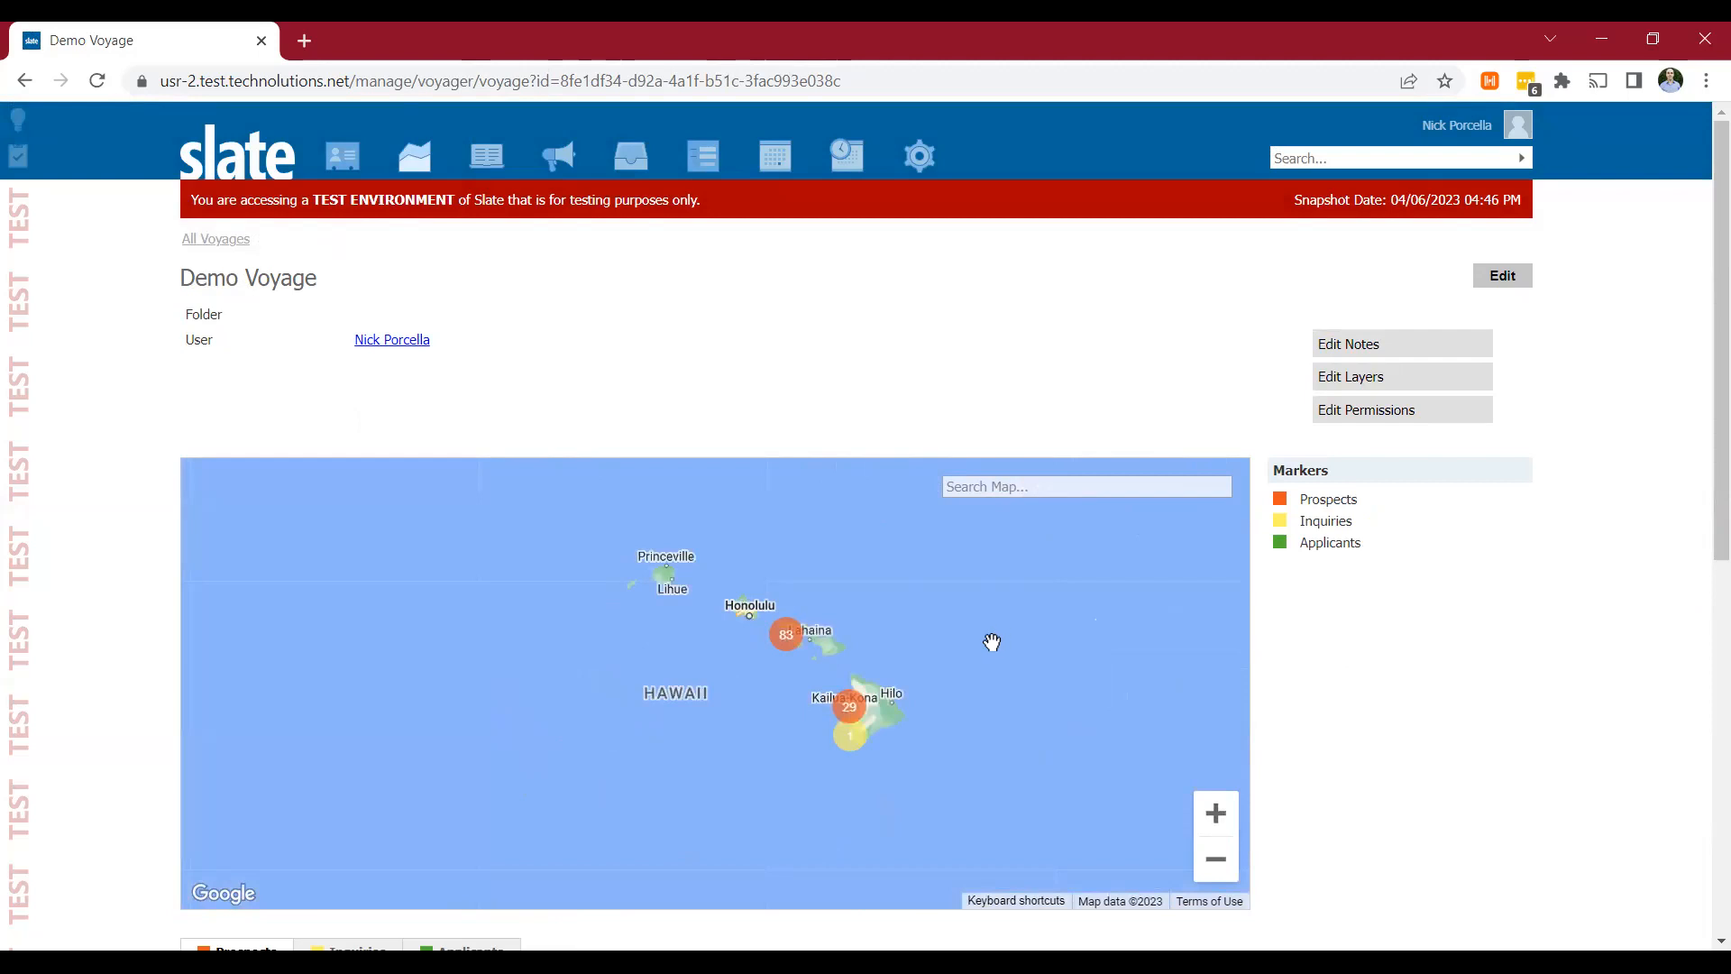
drag(992, 642, 962, 668)
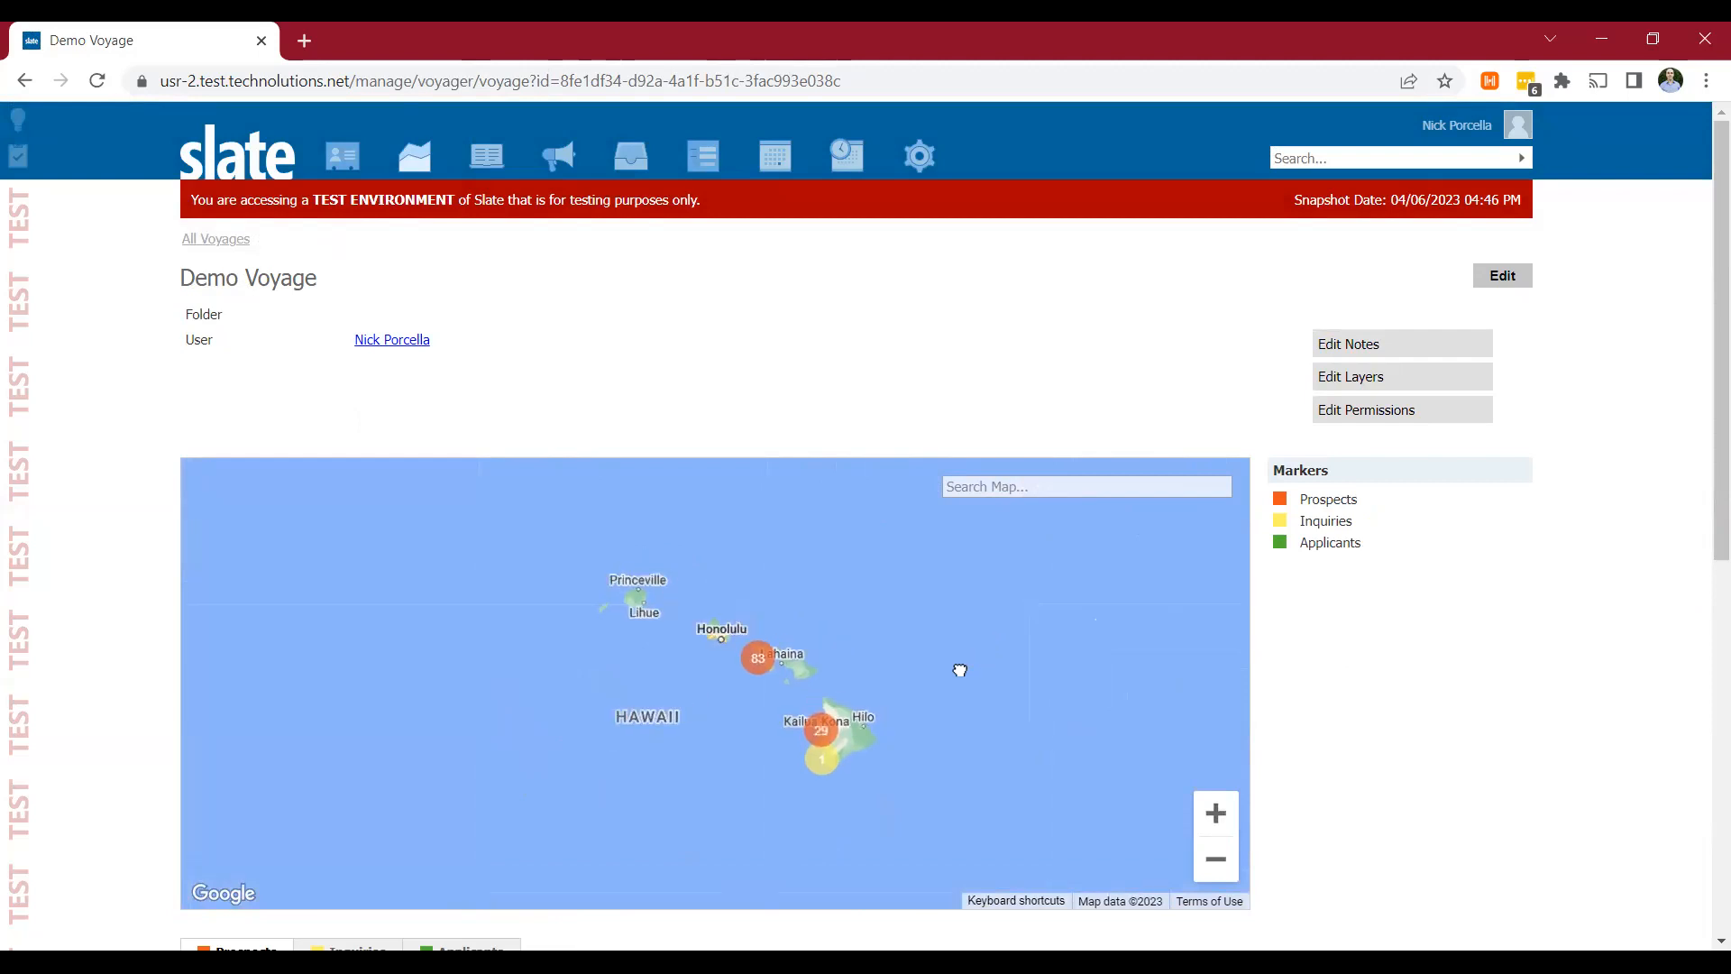
click(1214, 859)
click(1213, 858)
drag(751, 710, 600, 724)
drag(989, 628, 655, 826)
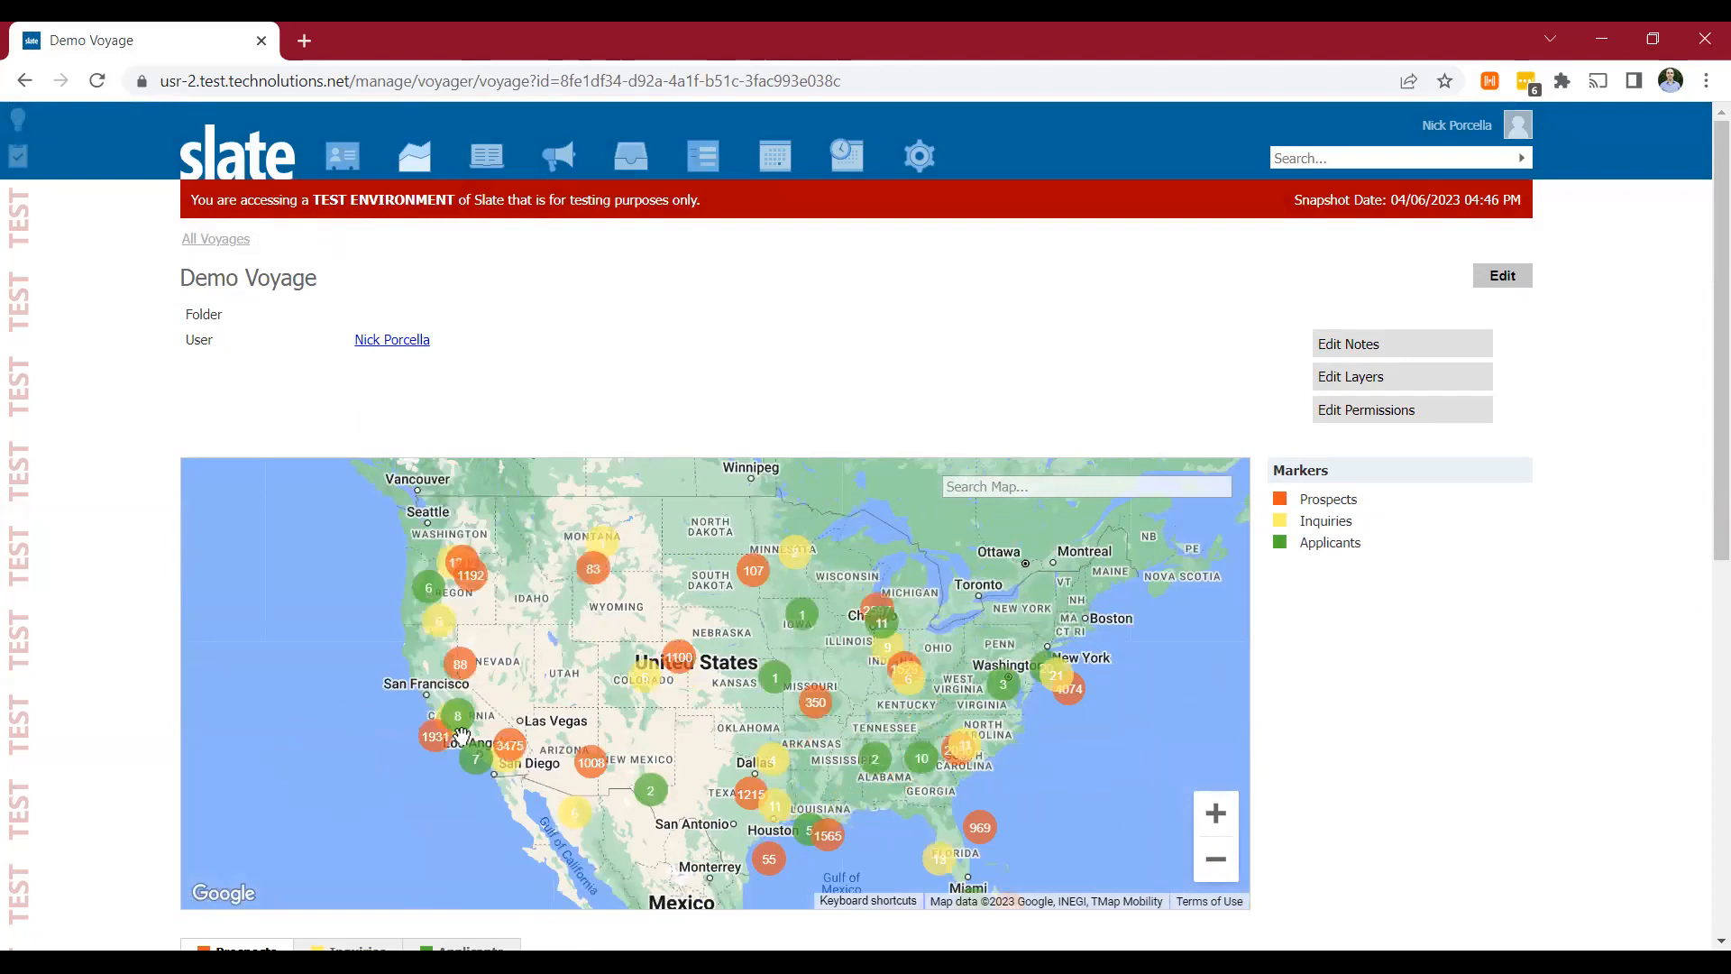
scroll(89, 587, down, 5)
scroll(127, 657, up, 5)
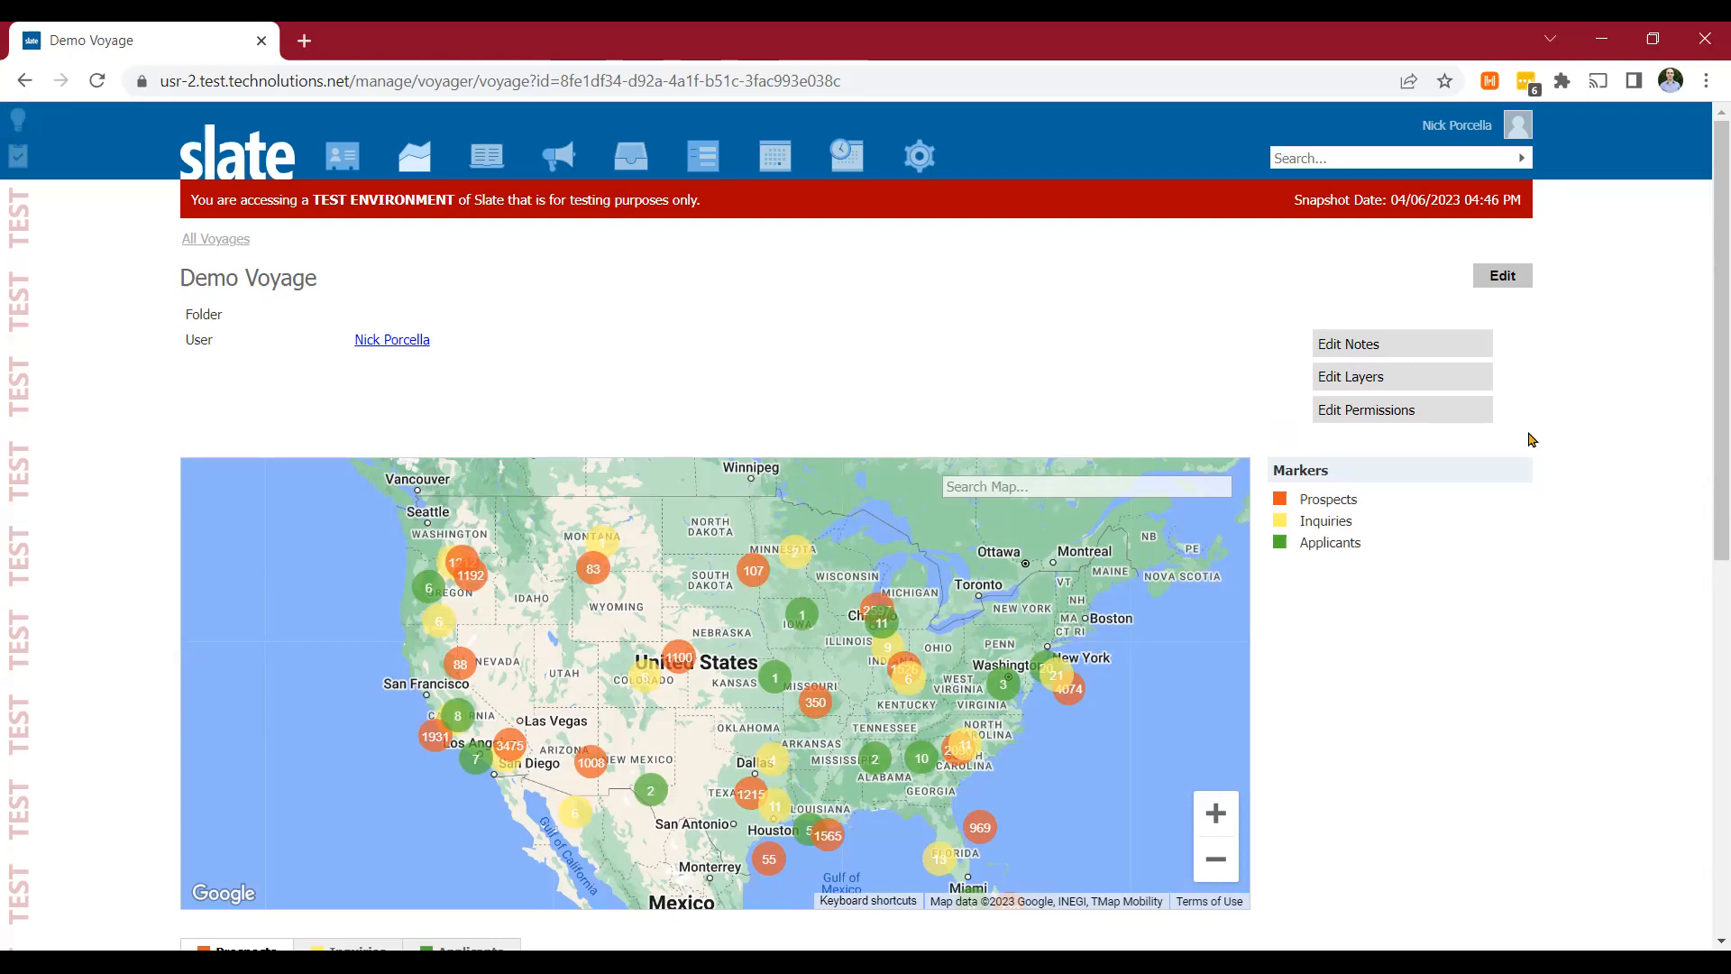
Step: Add an Overlay-type layer named Overlay to the voyage, using the Slate Template Library type and the Geography base
click(1432, 384)
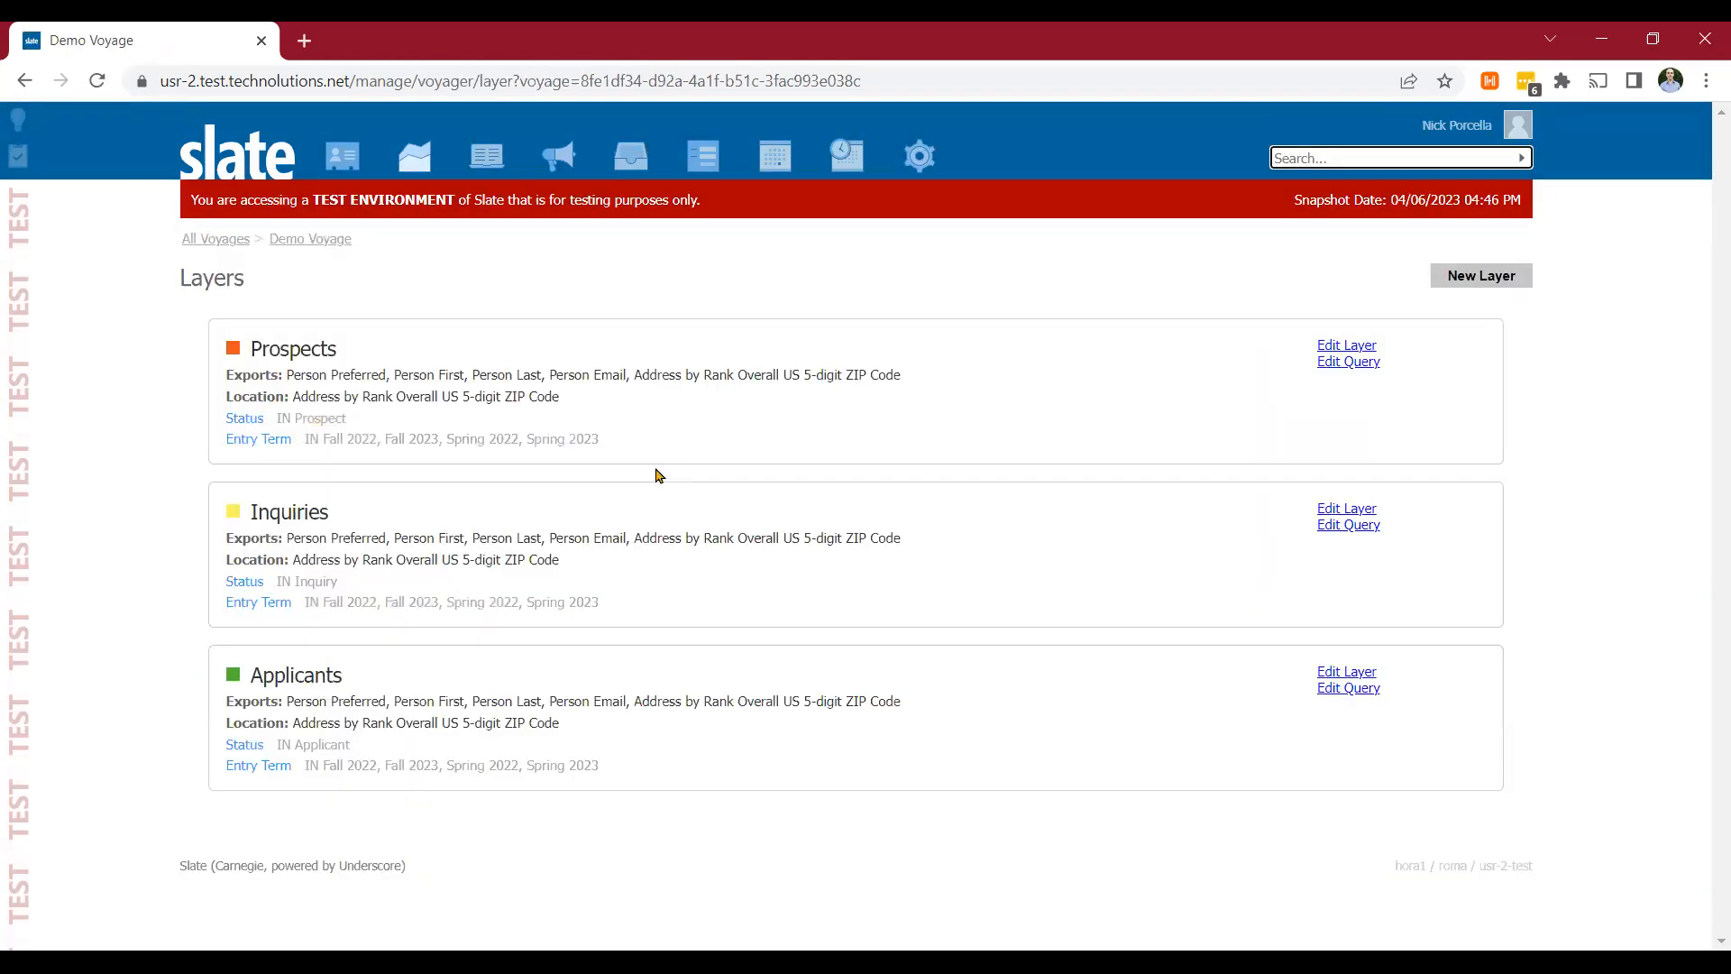
click(1497, 277)
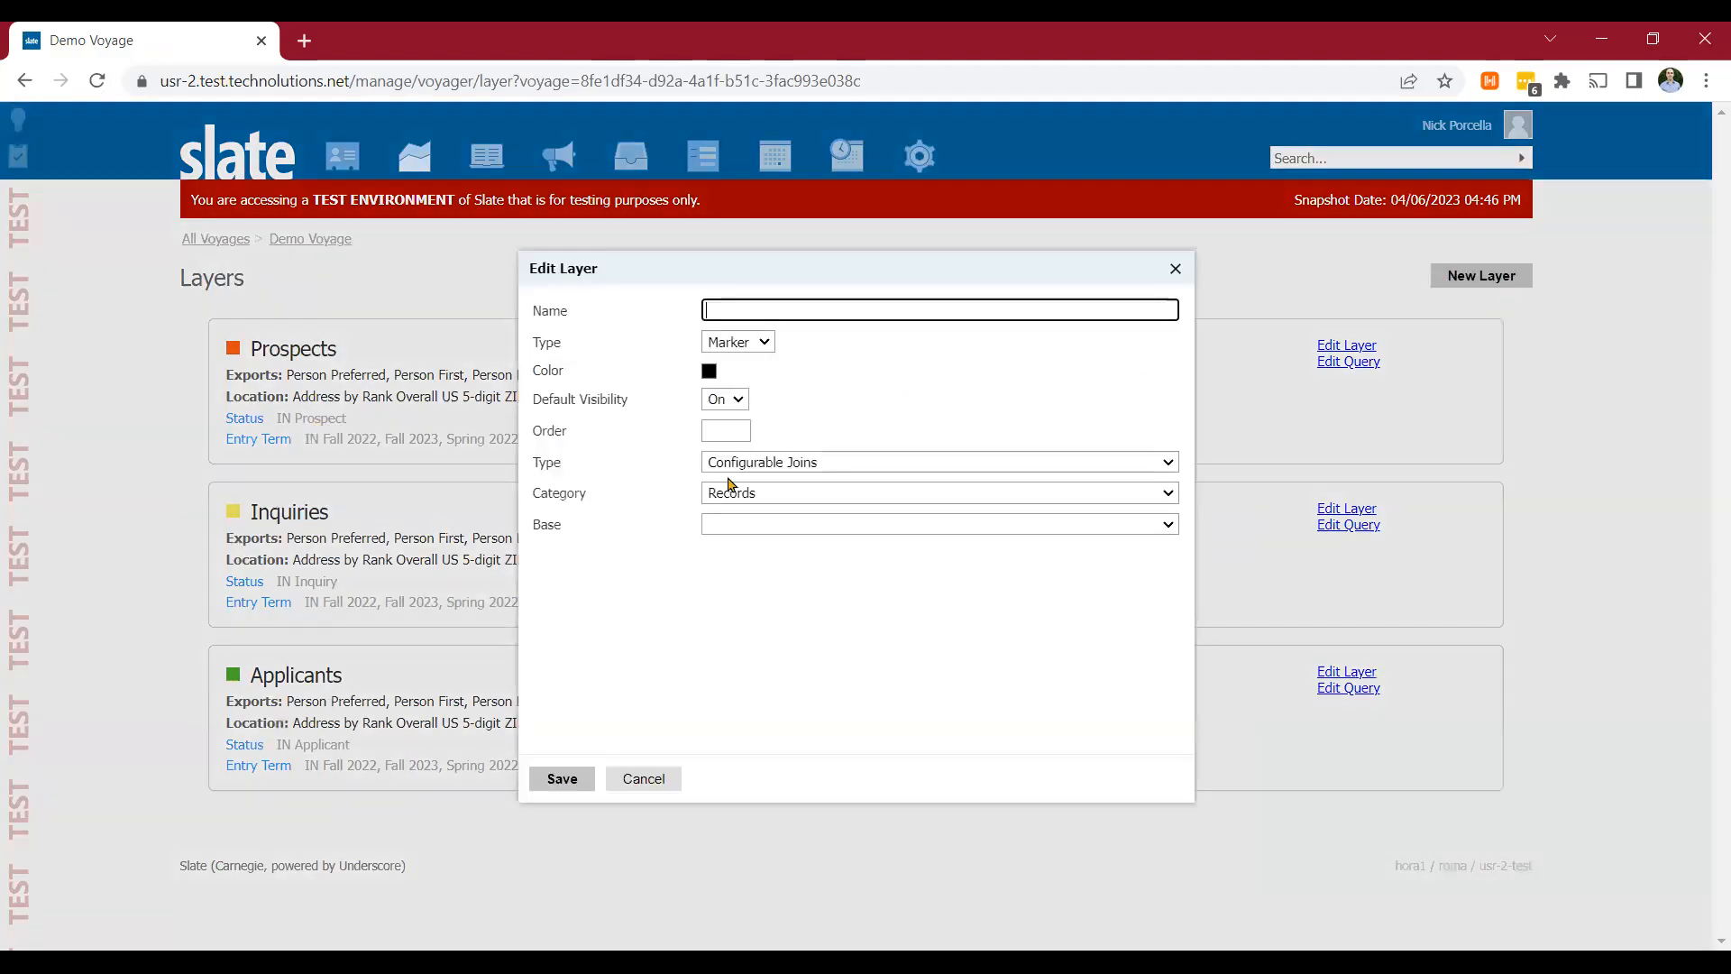
click(762, 341)
click(732, 372)
click(765, 306)
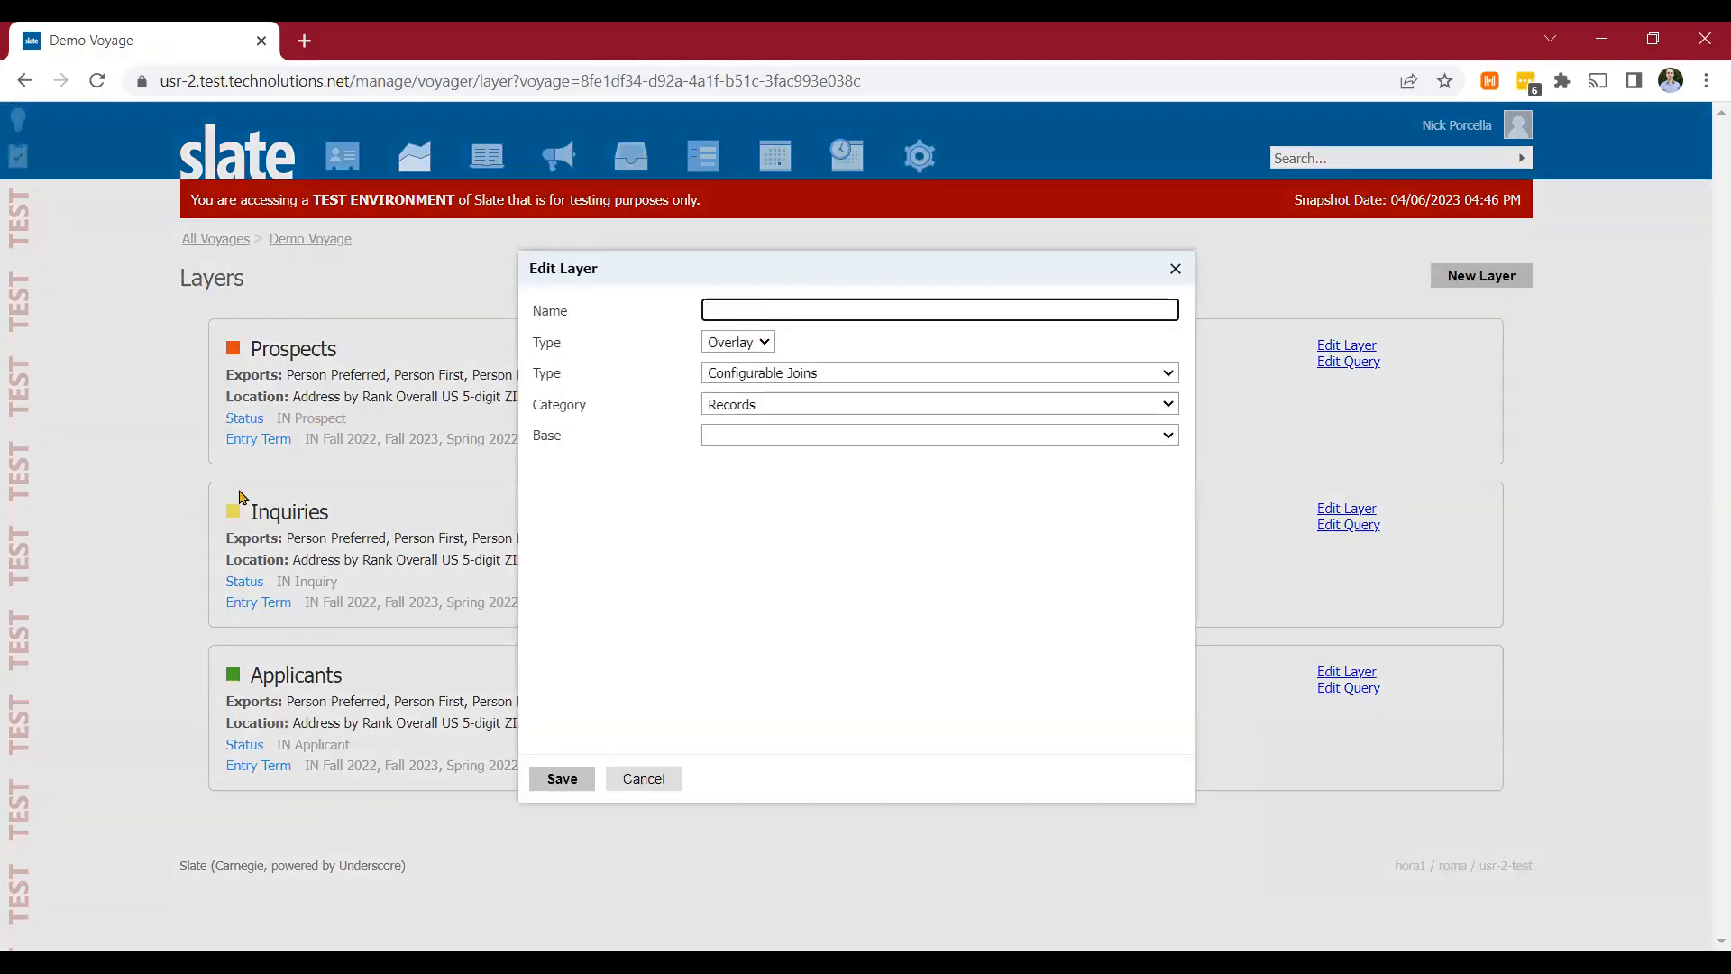
text(Overlay)
click(773, 376)
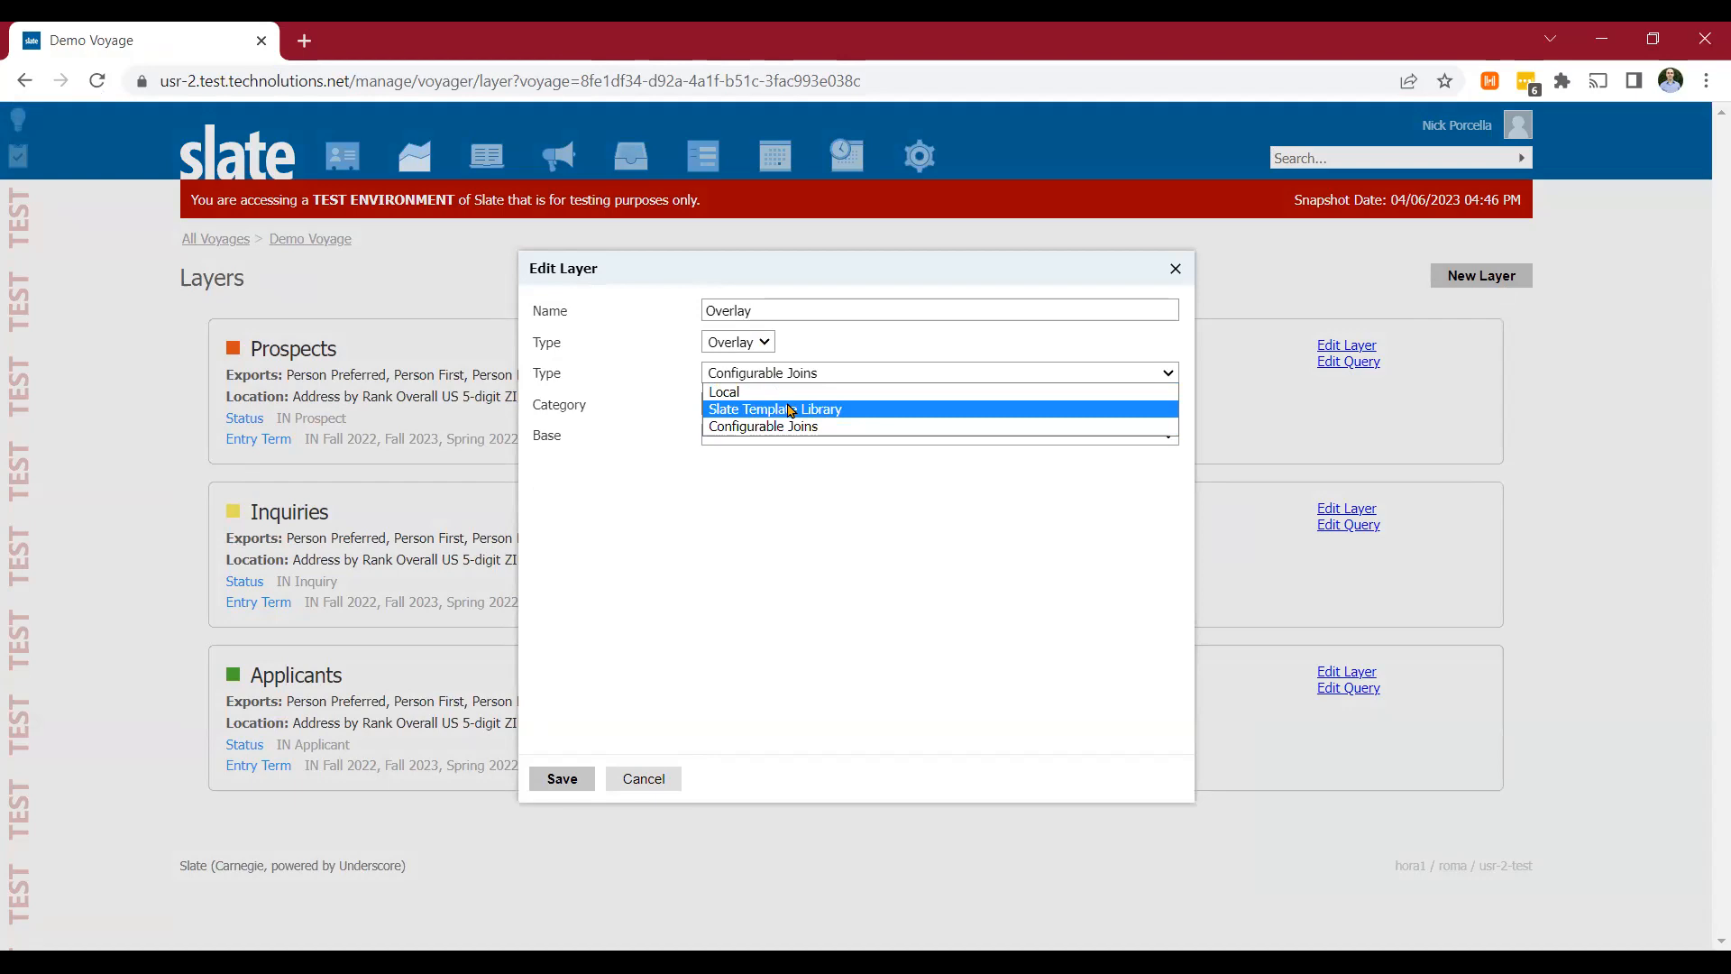
click(790, 410)
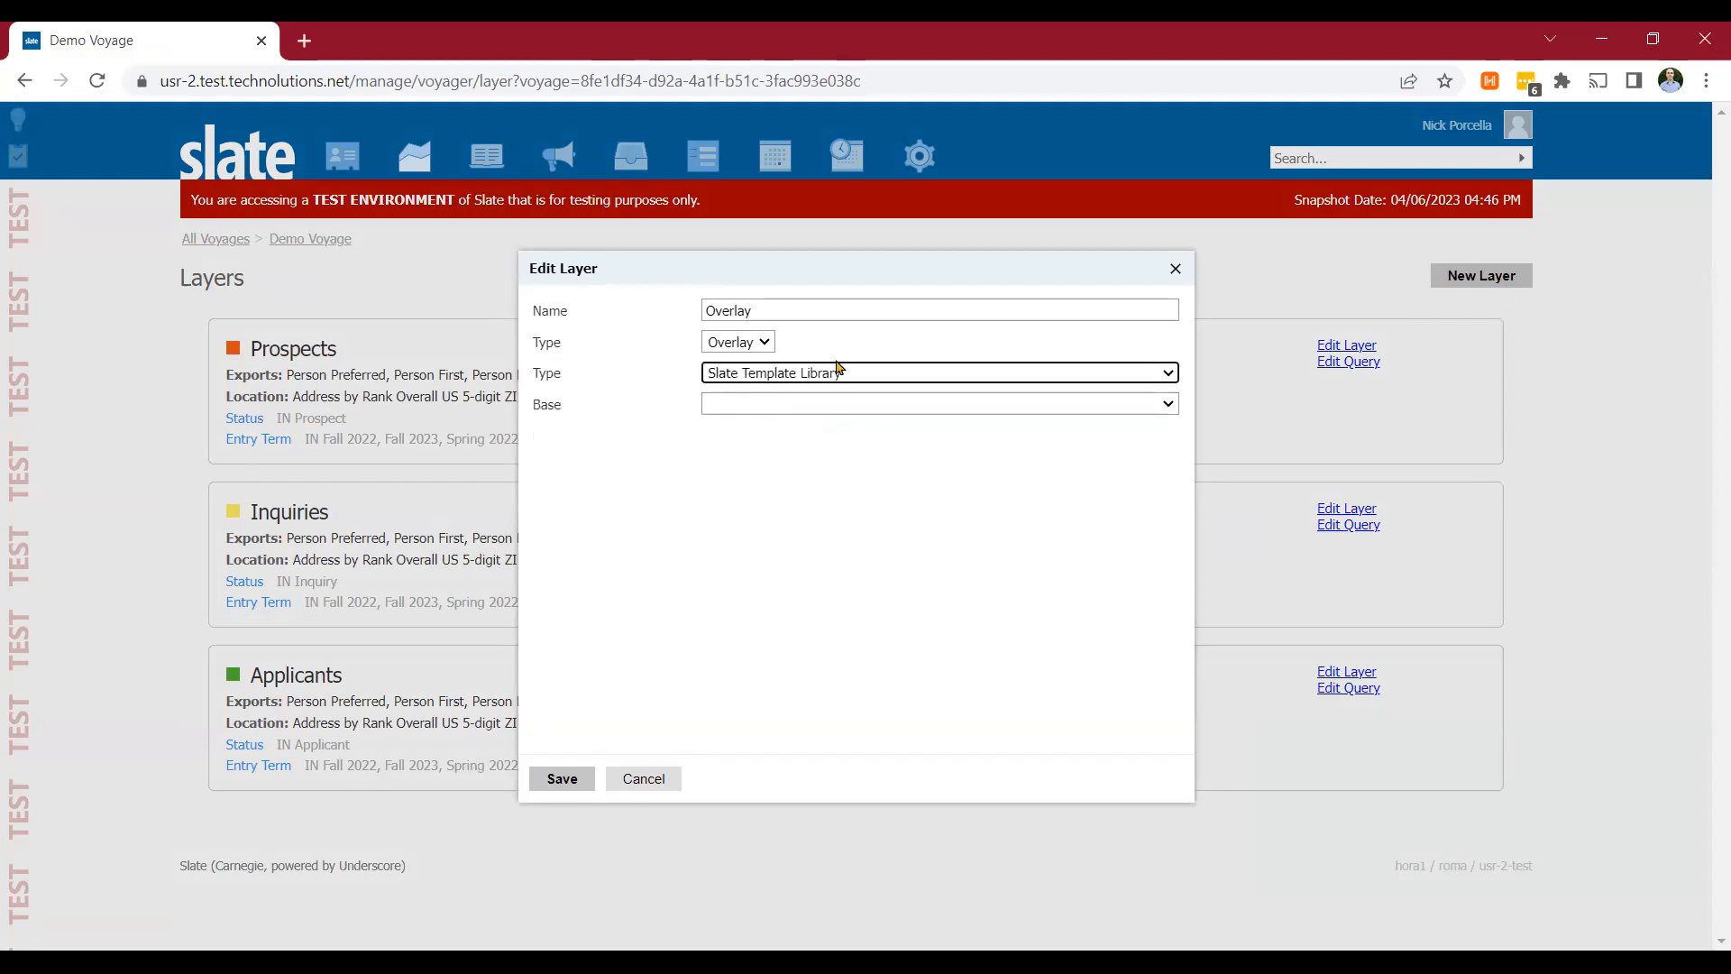
click(828, 405)
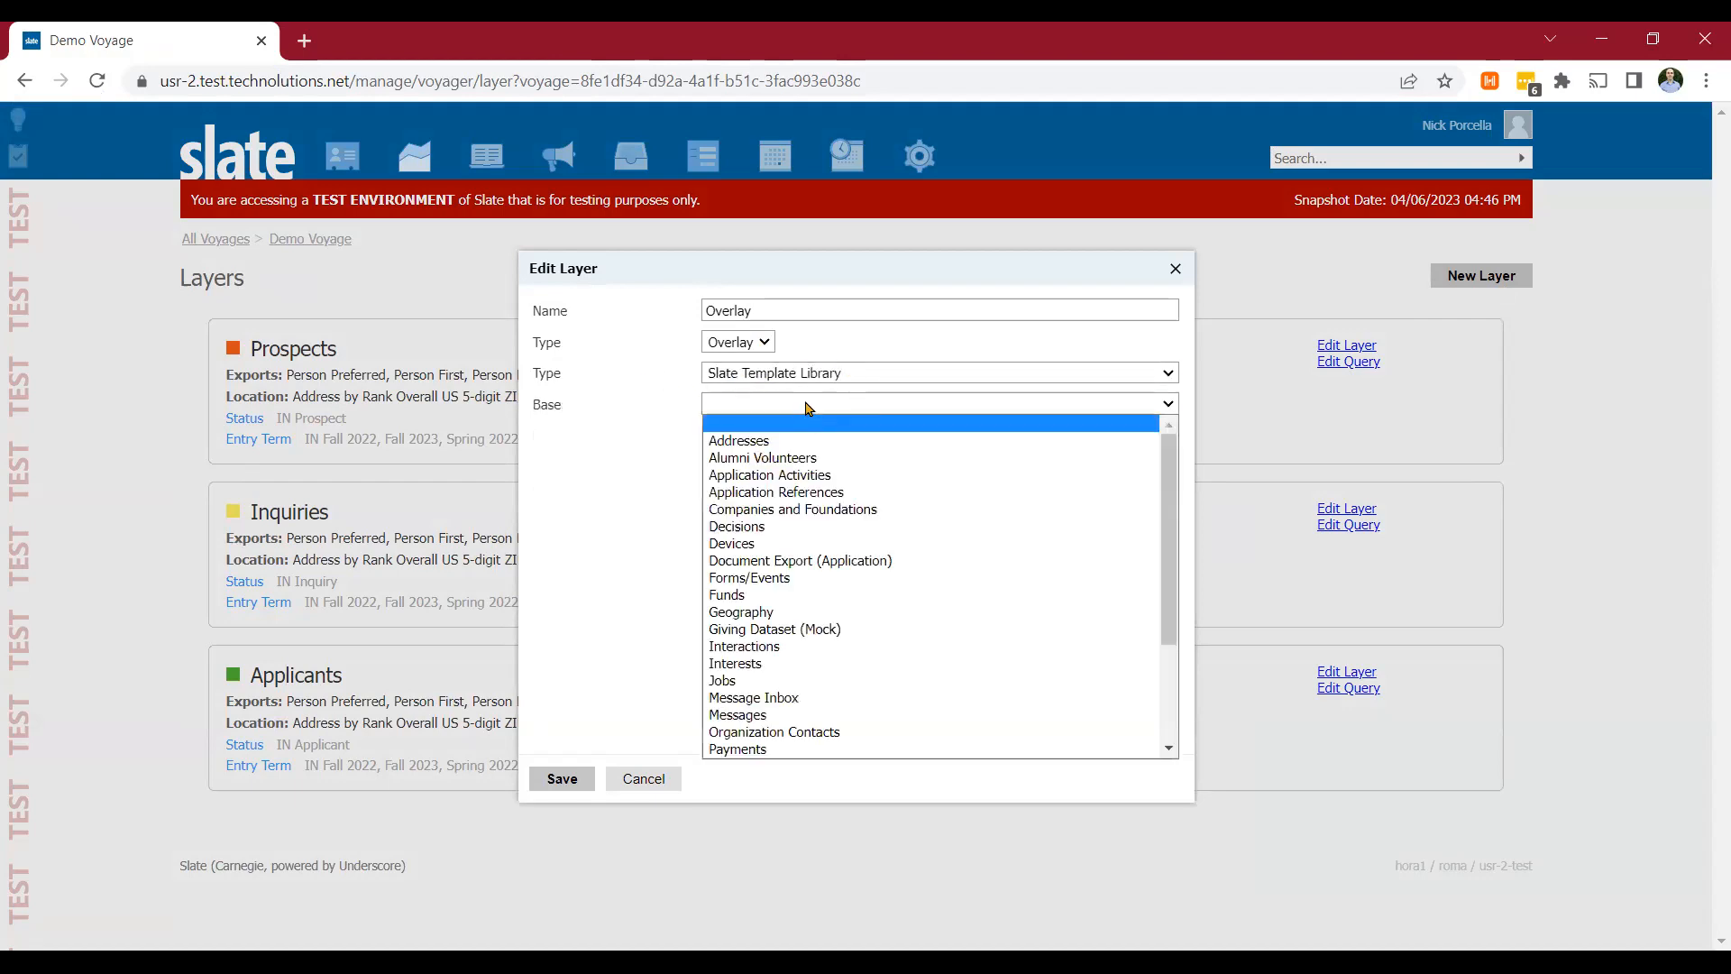
click(765, 611)
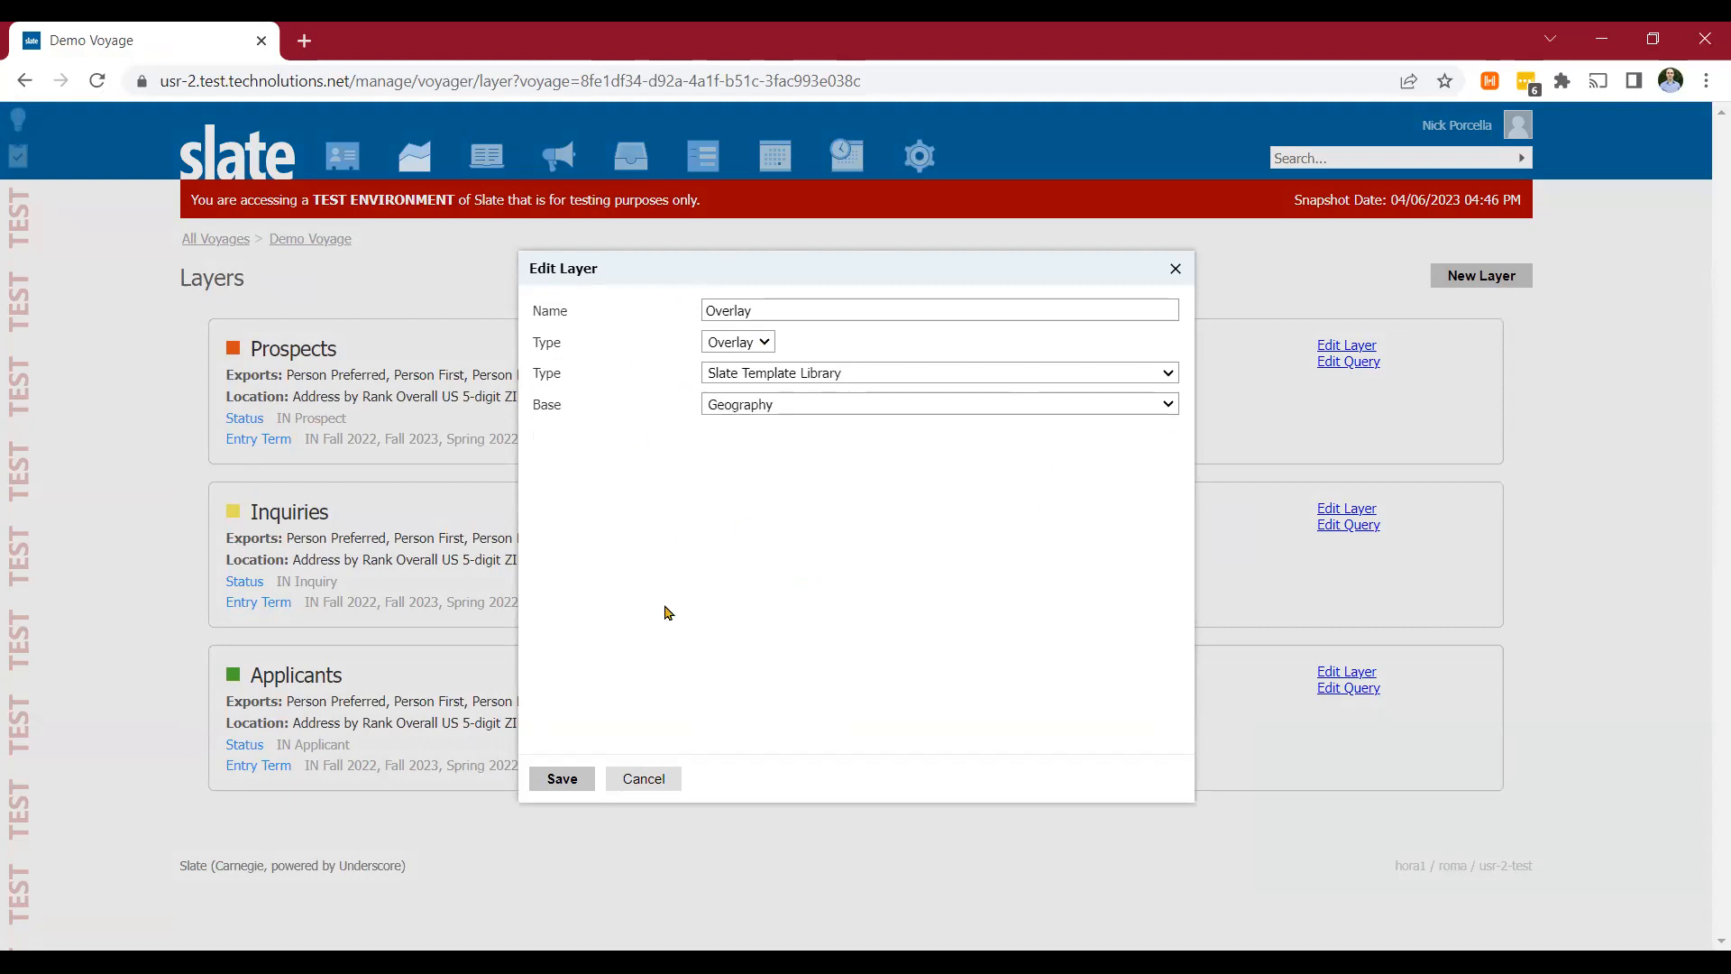
click(560, 777)
Step: Add the ACS Data Value and ZIP exports to the Overlay layer's query
scroll(562, 721, down, 1)
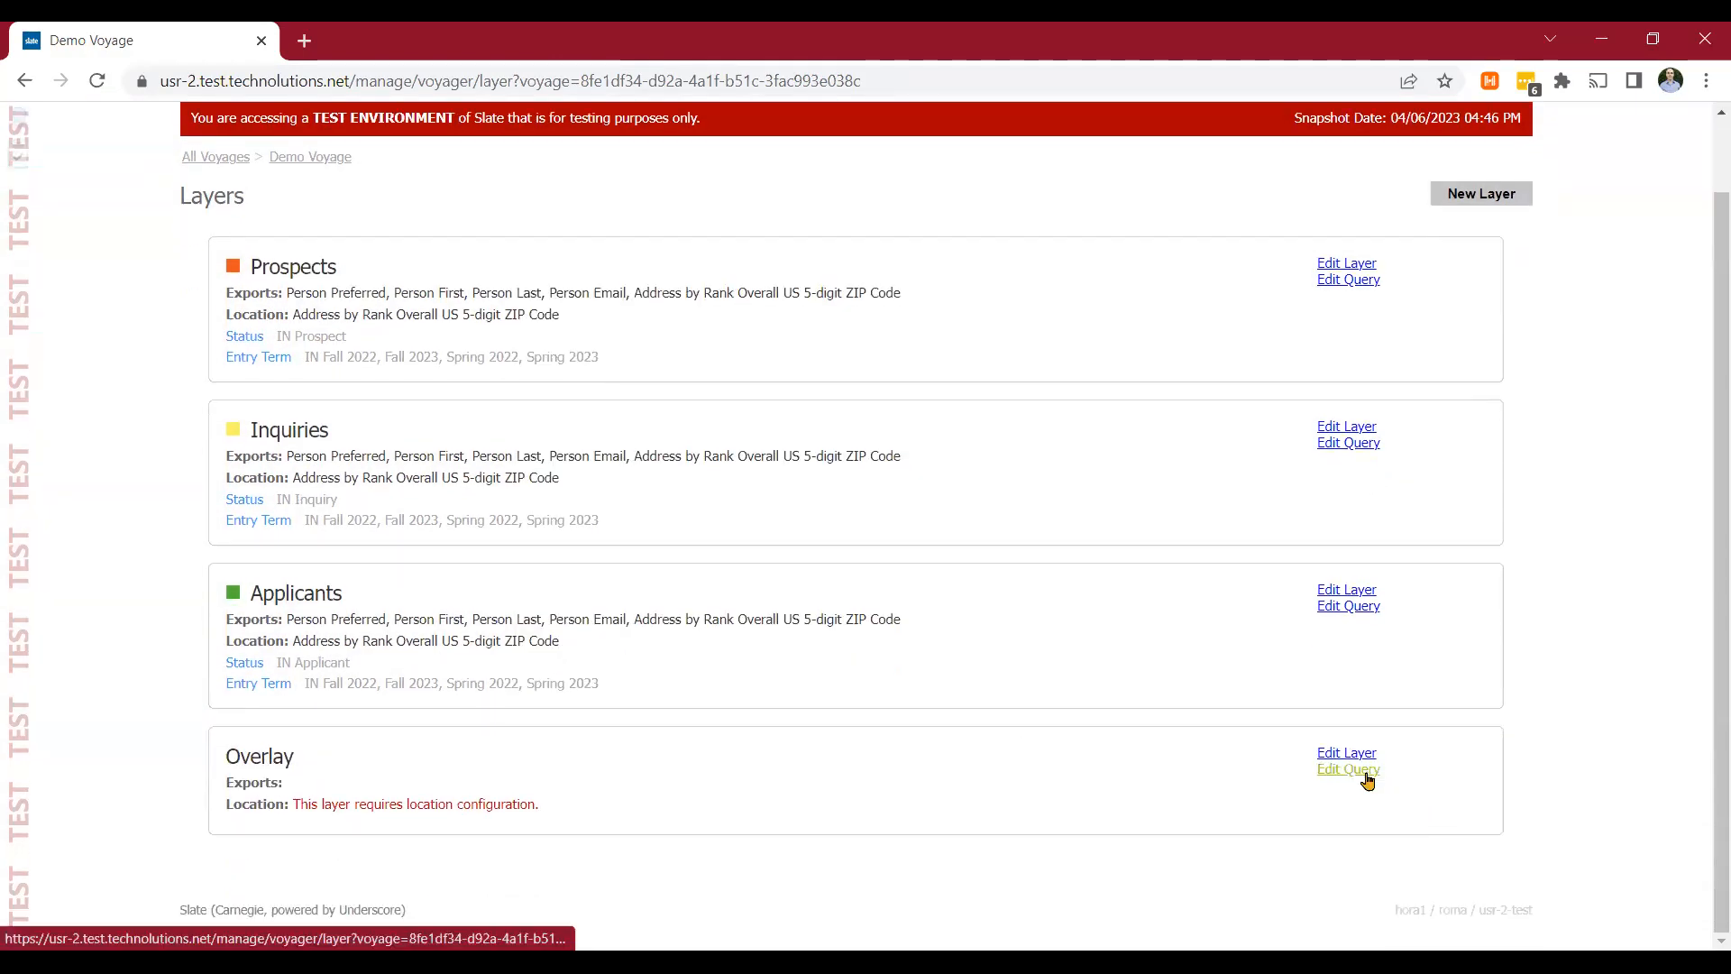
click(1366, 777)
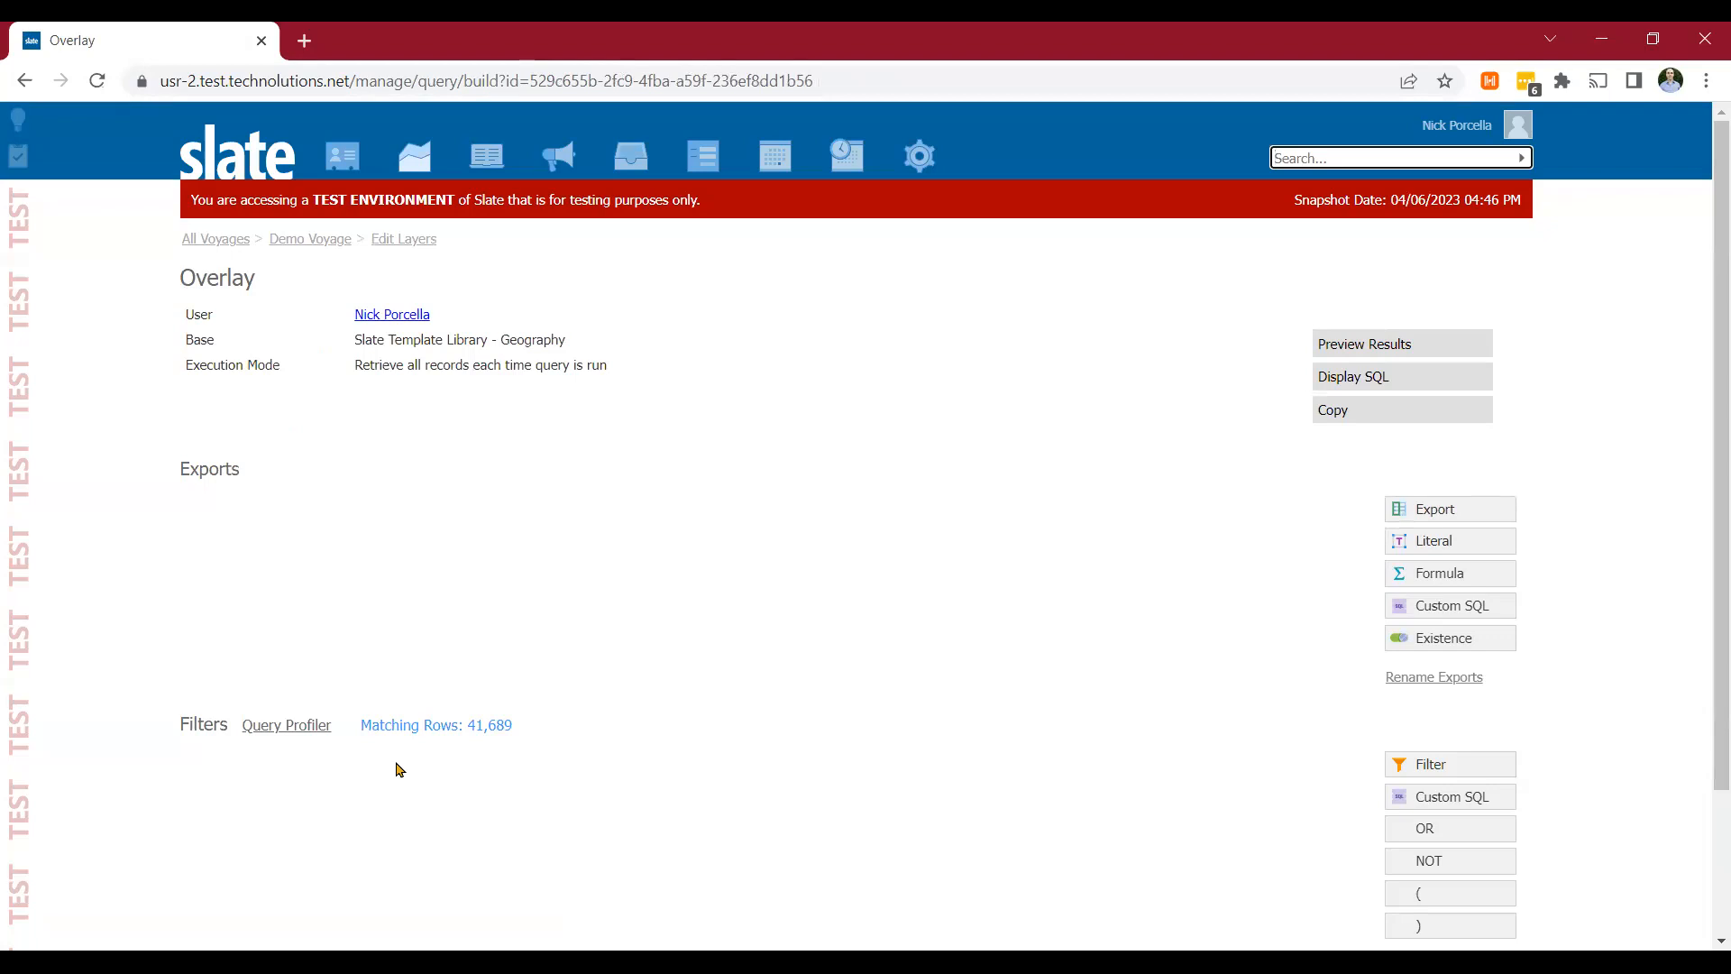
click(1478, 507)
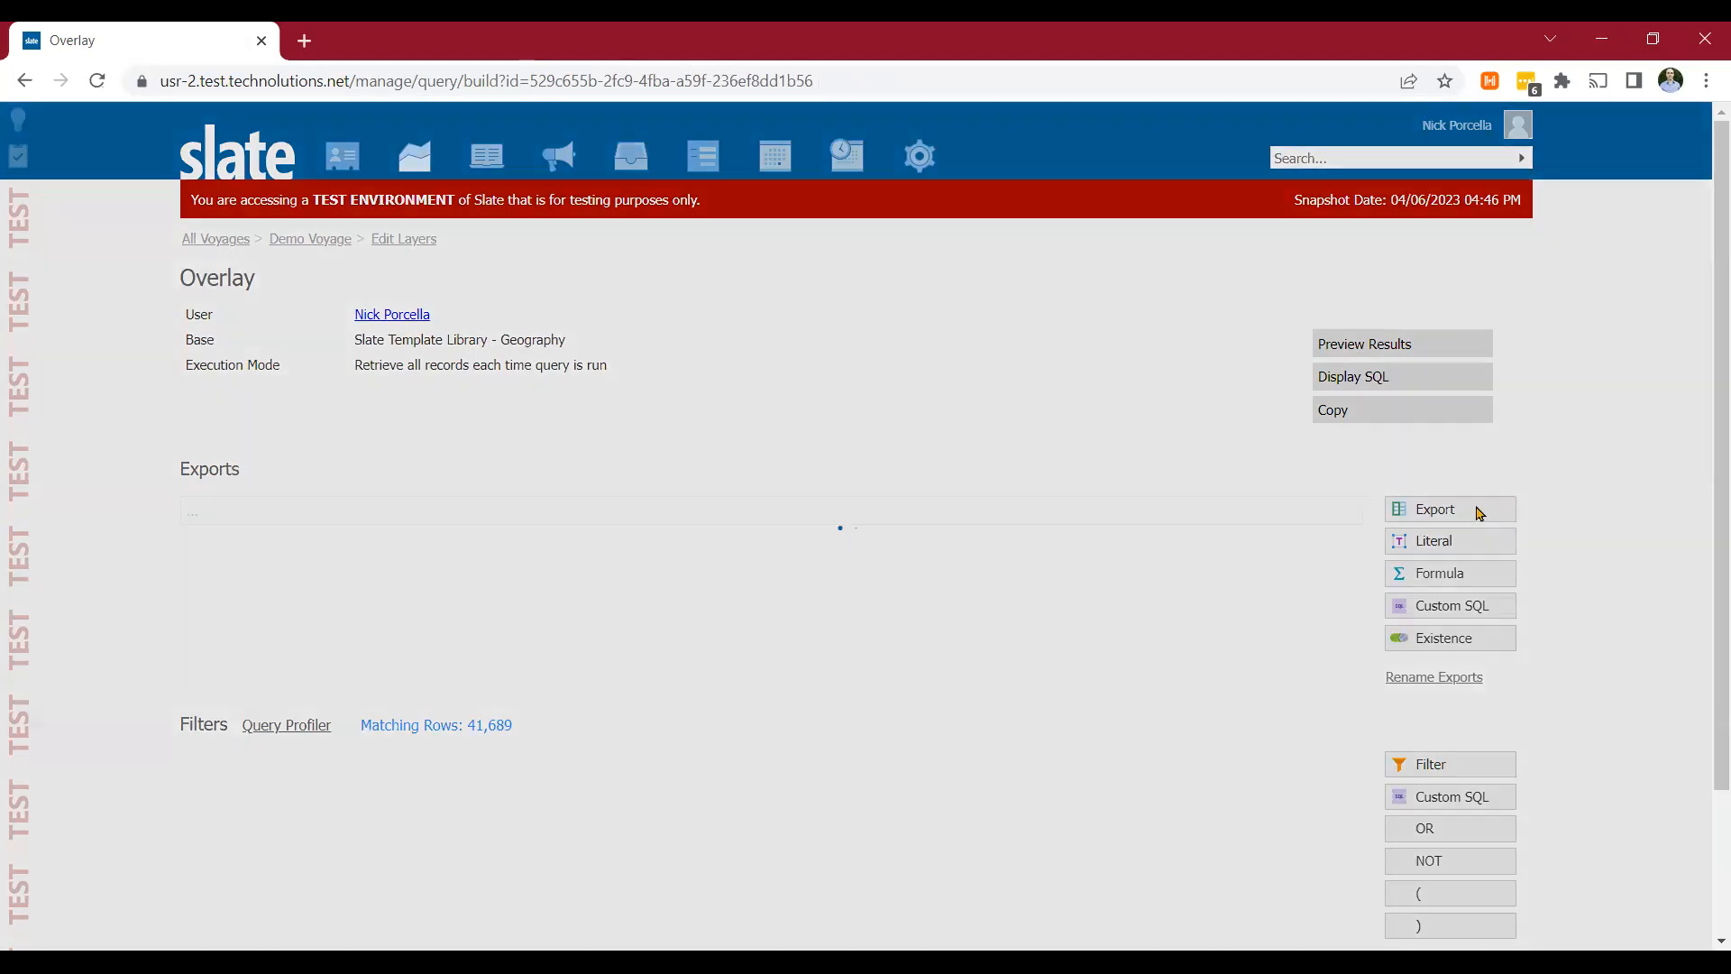
click(674, 421)
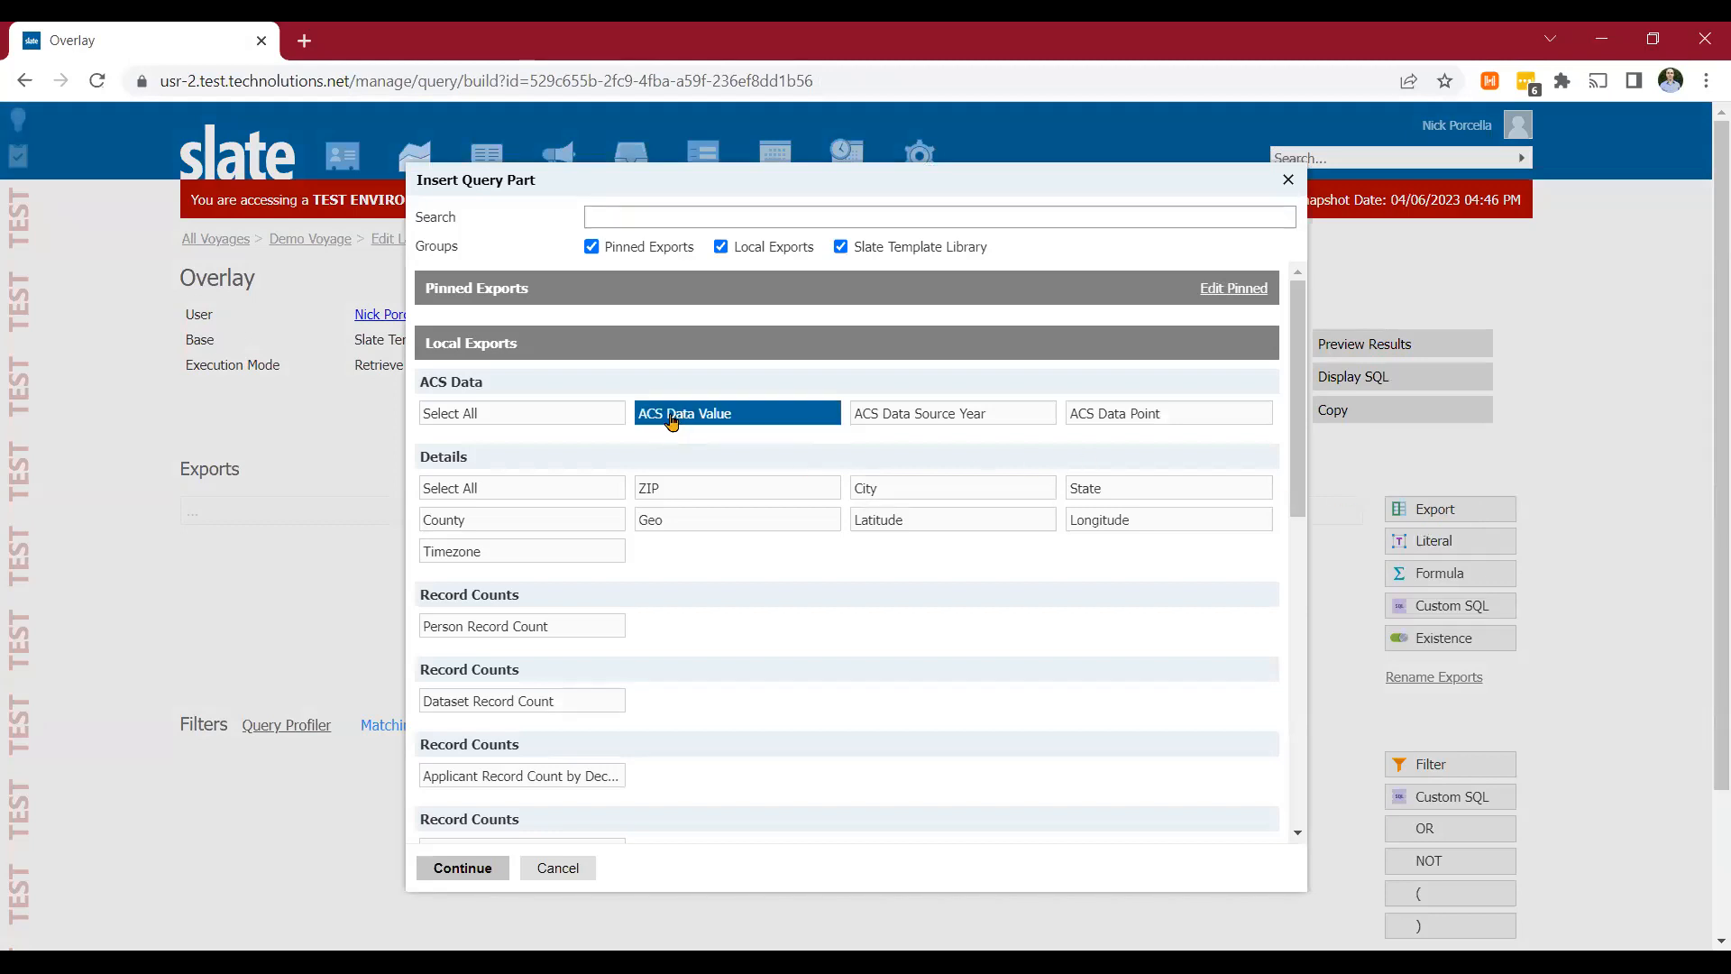
click(682, 491)
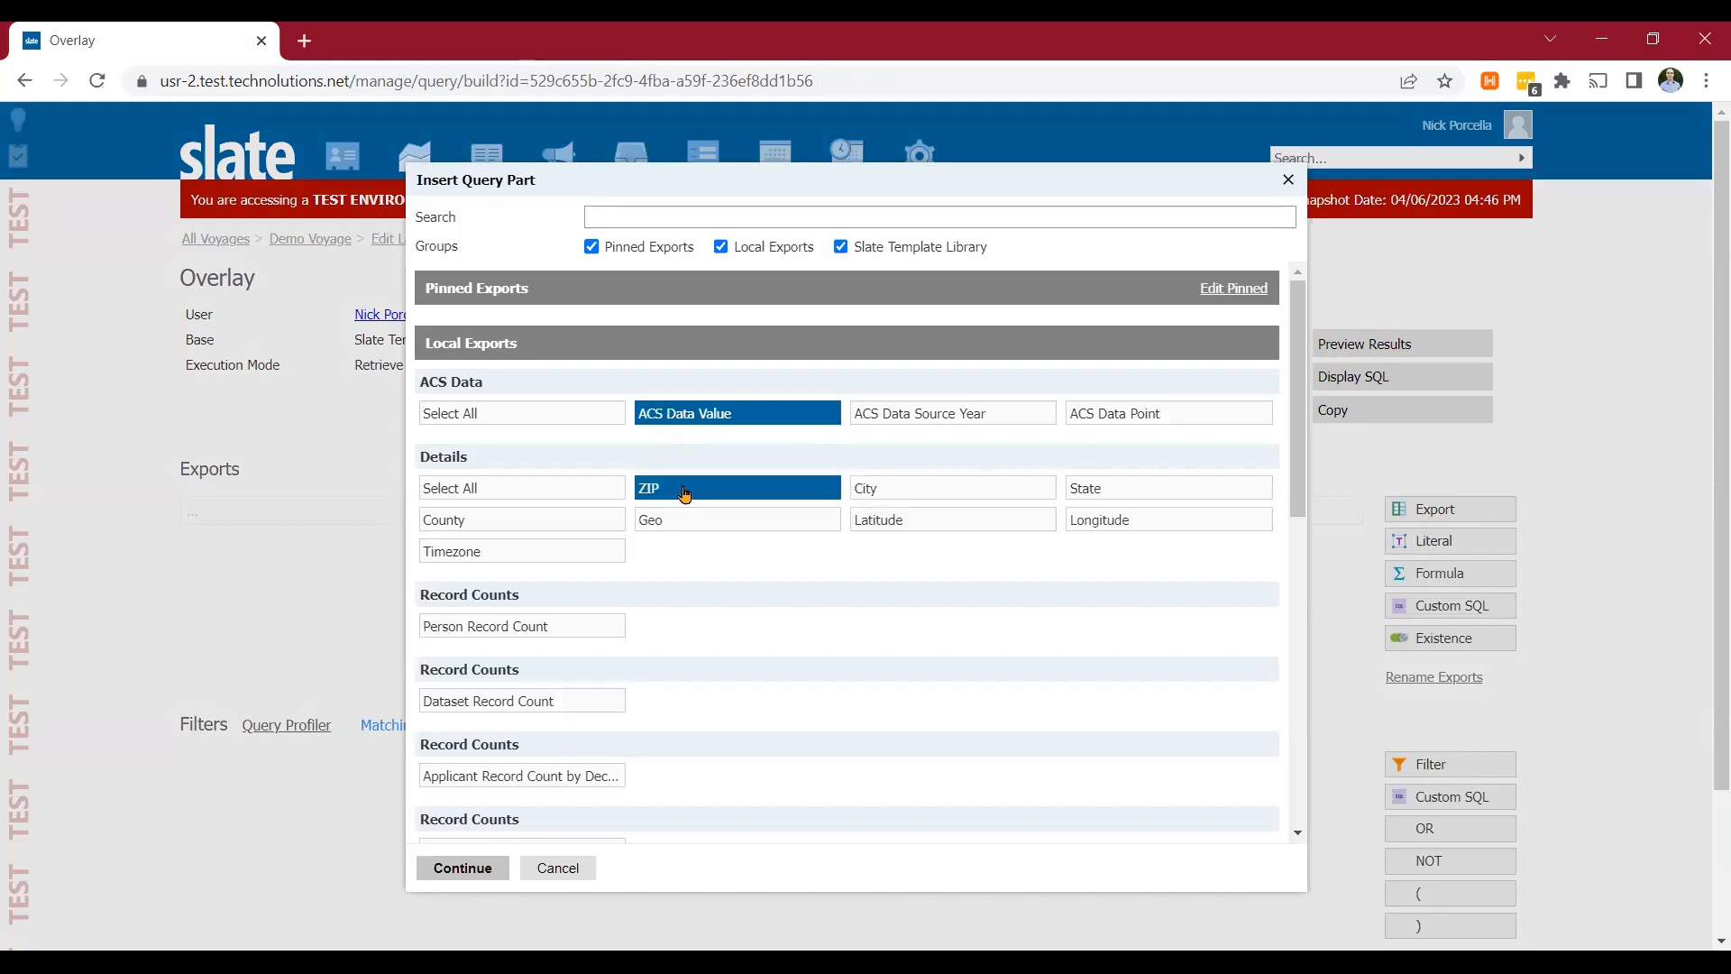
click(487, 869)
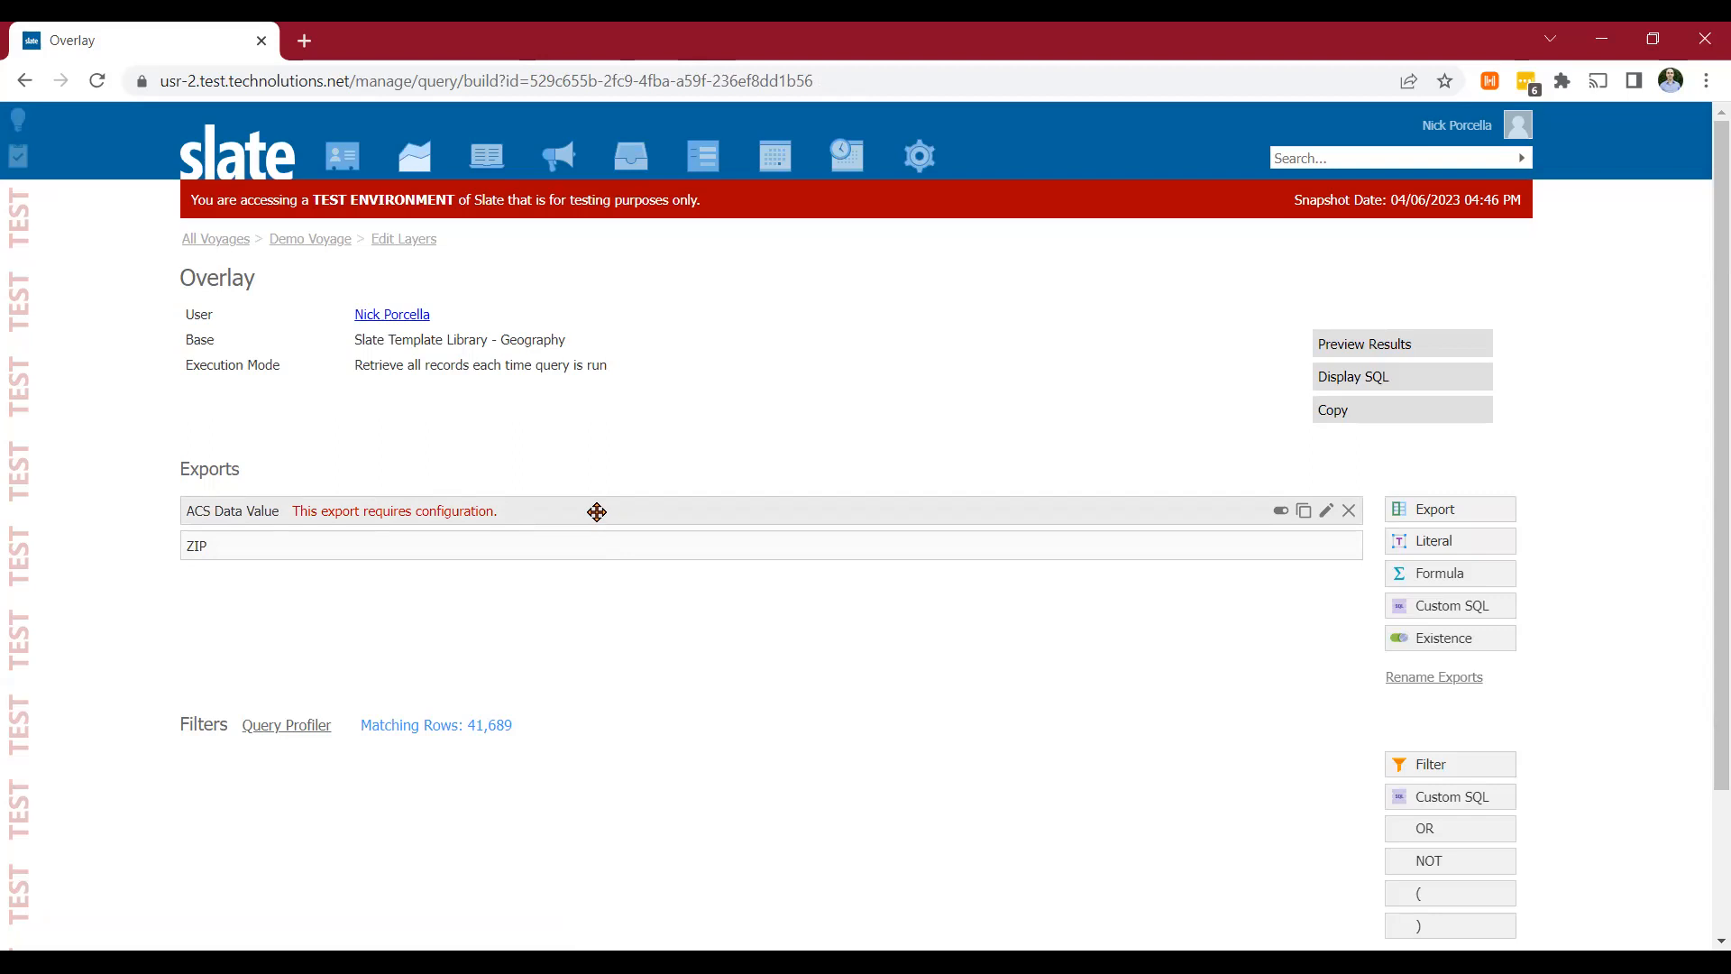
Step: Set the ACS Data Value export's data point to Education - % Bachelors education
click(604, 504)
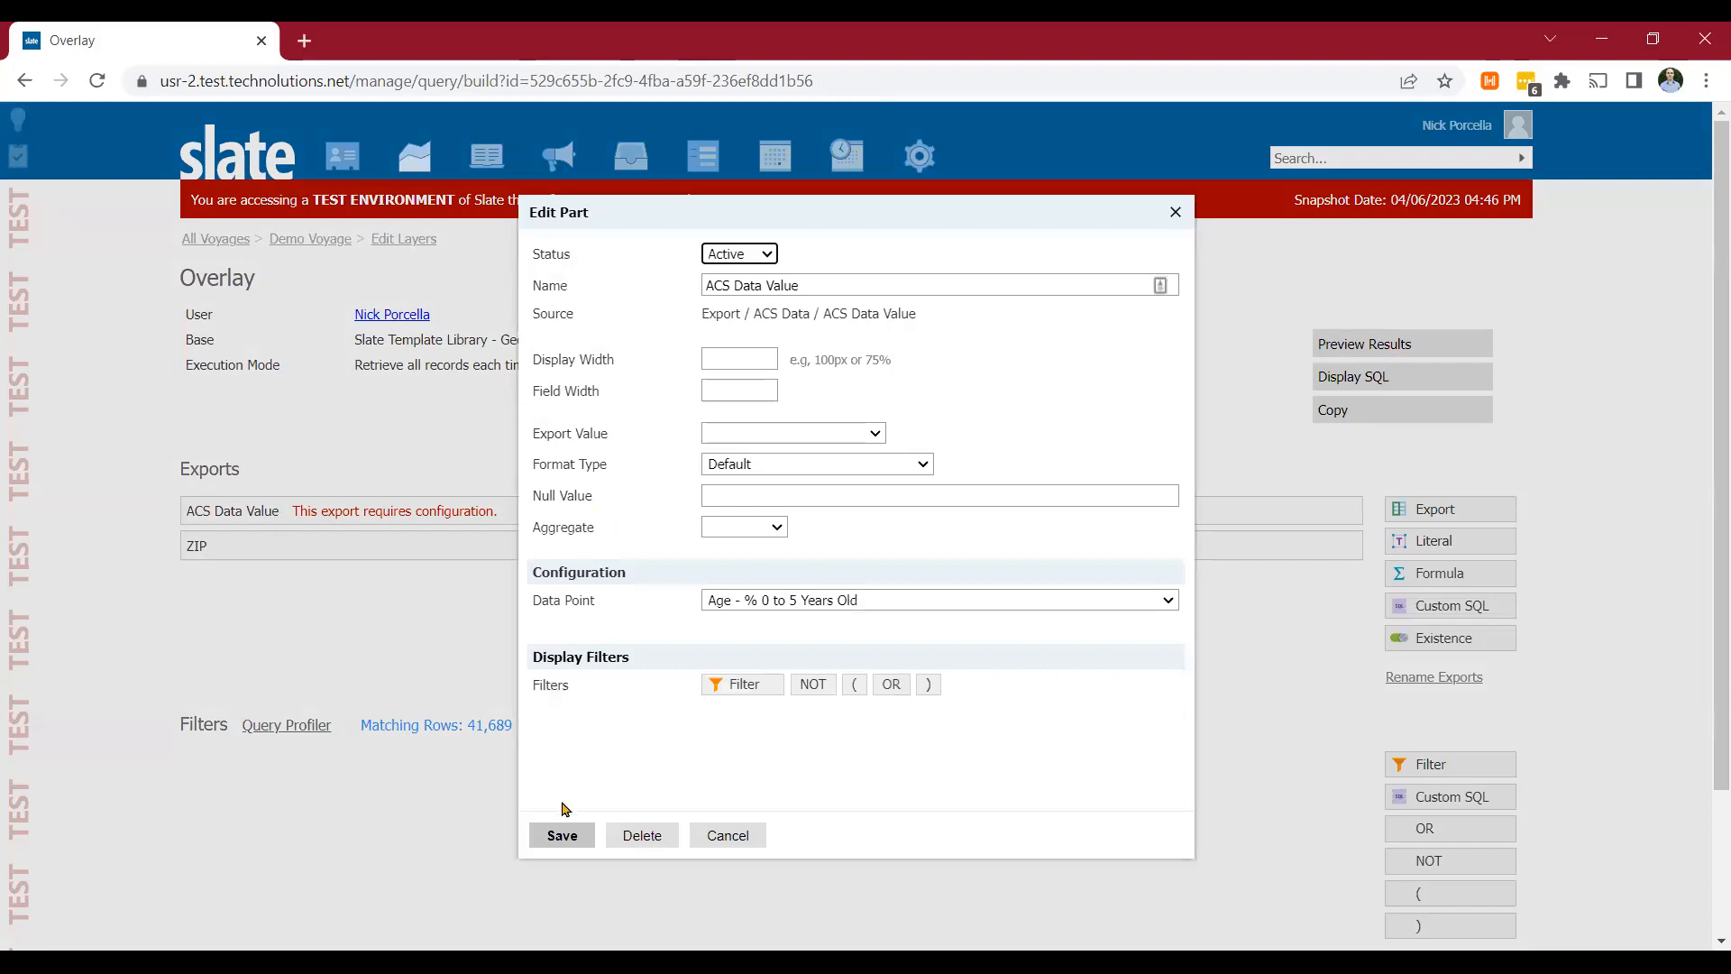
click(559, 836)
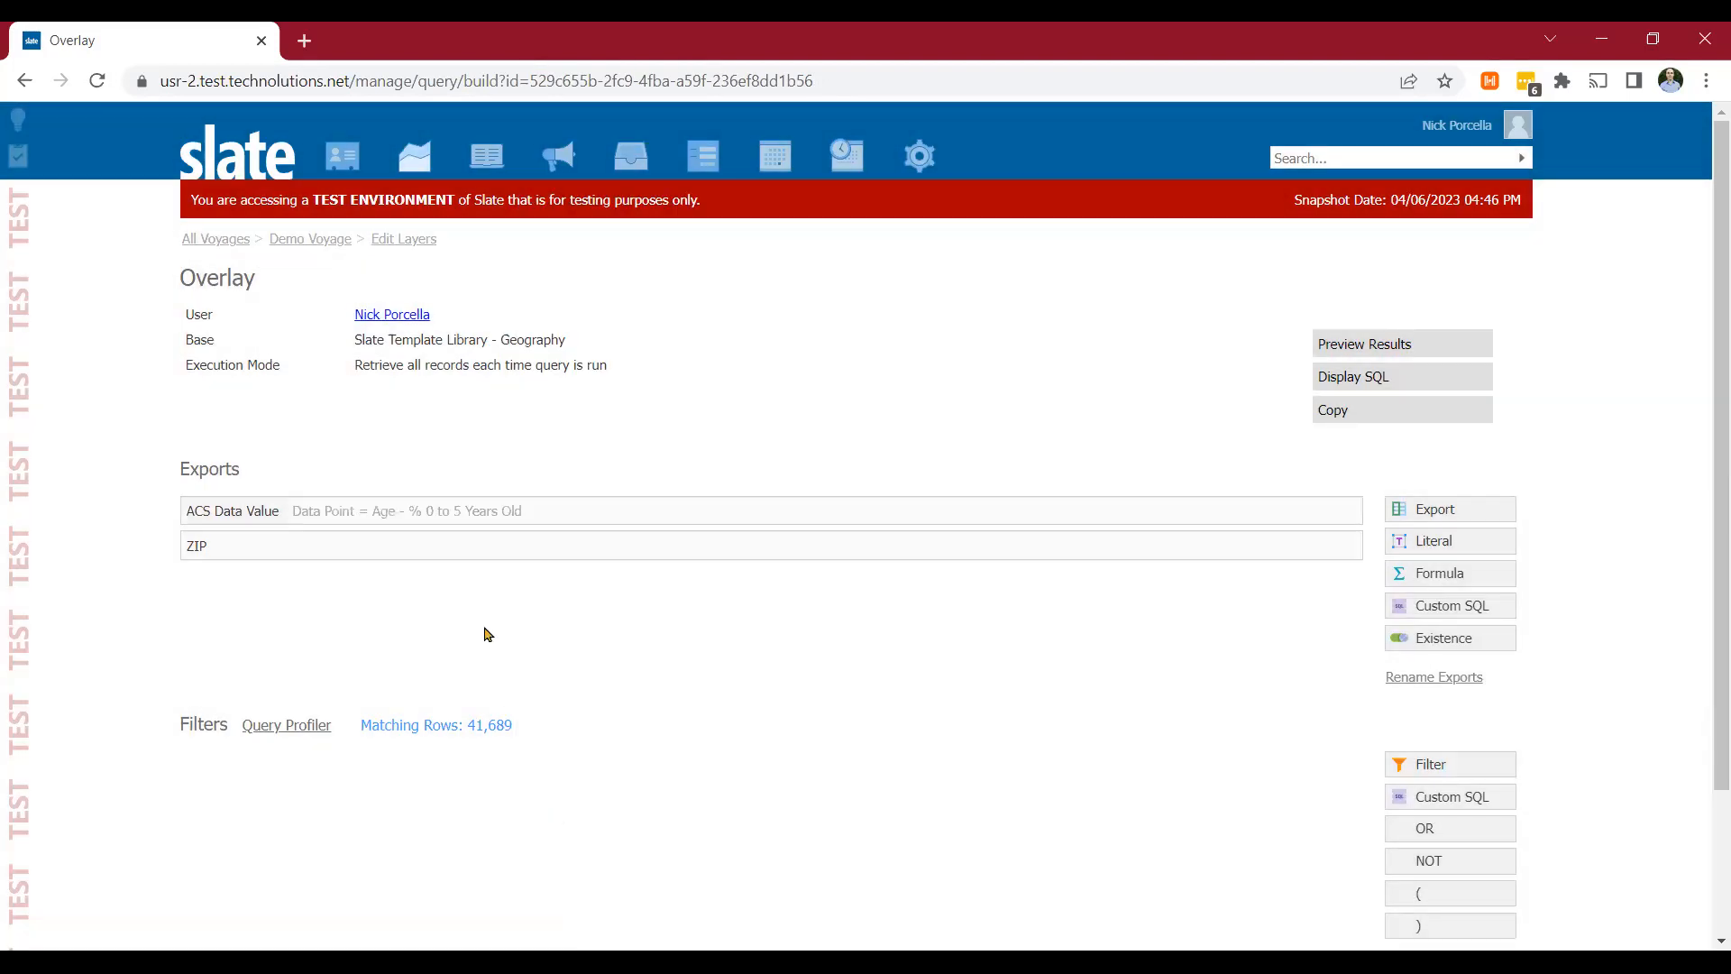
click(426, 516)
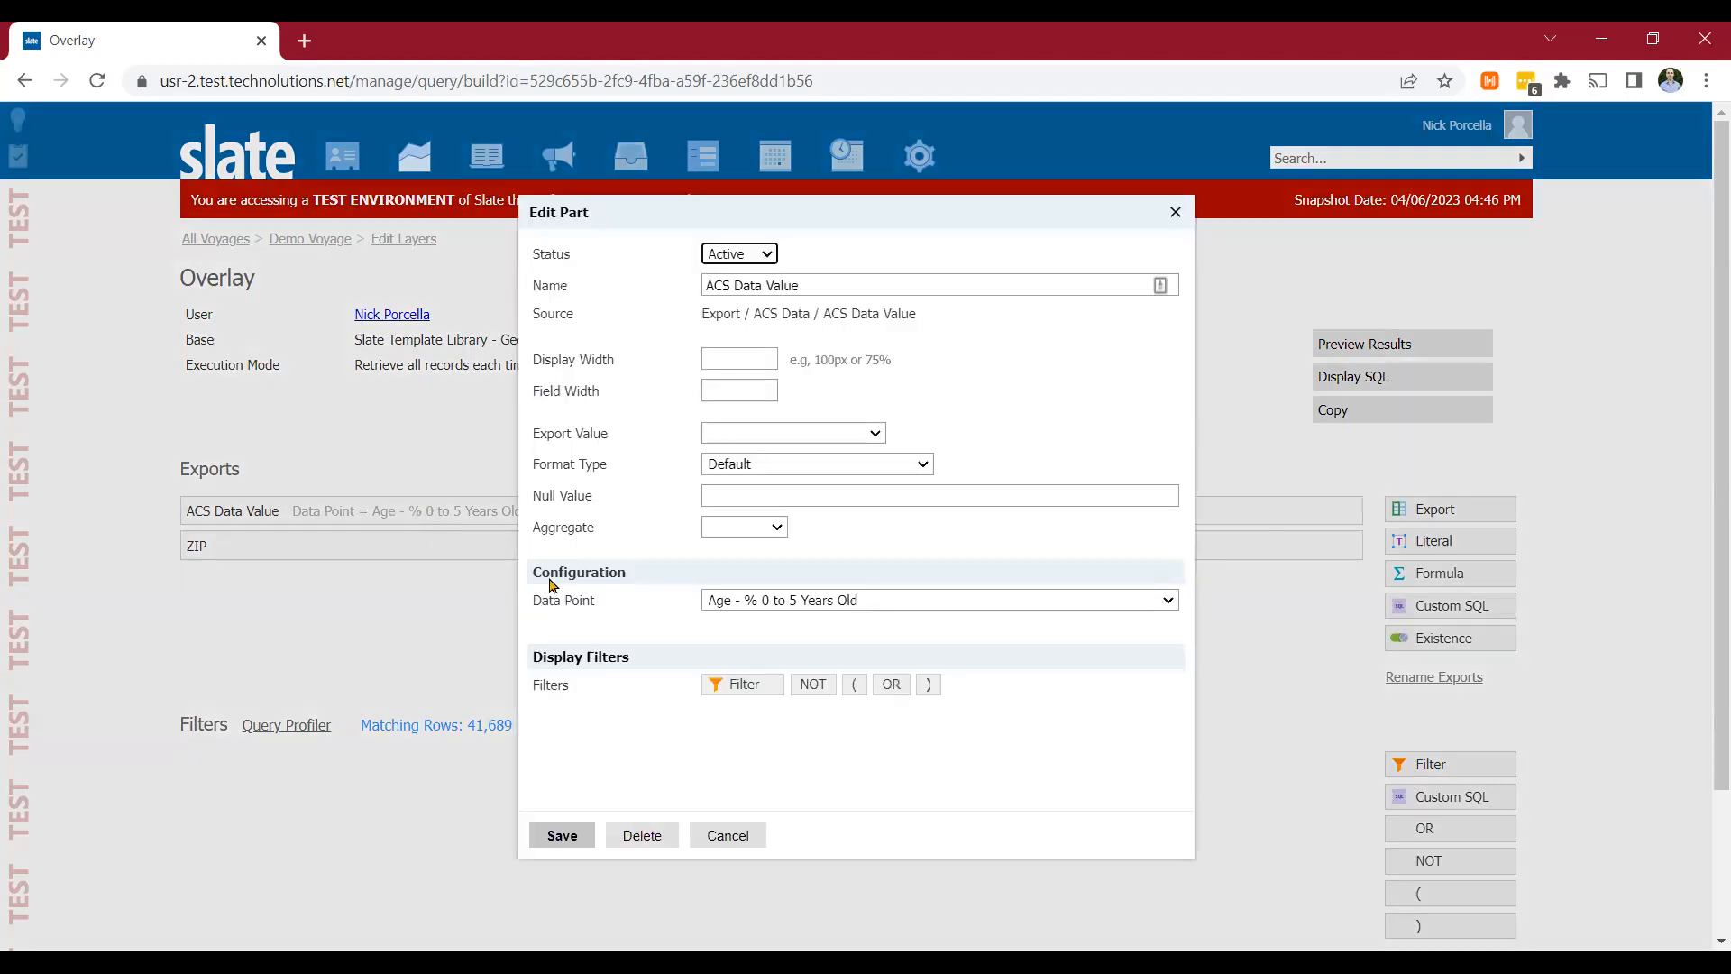
drag(532, 573, 596, 592)
click(602, 610)
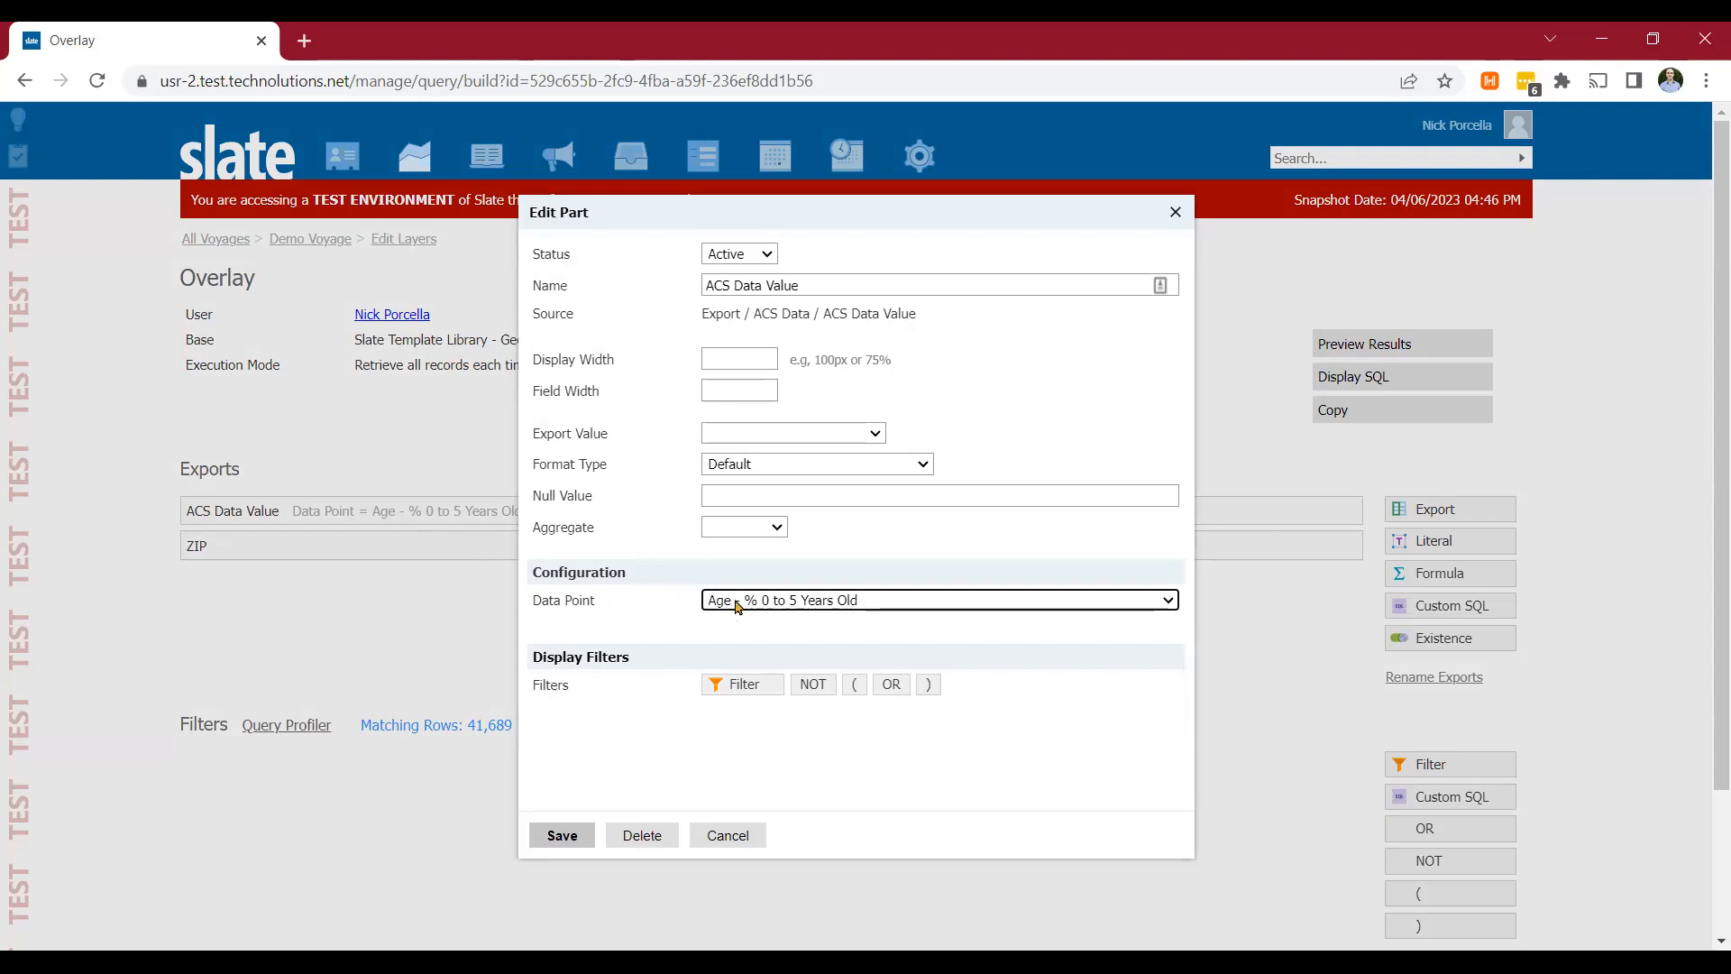
click(737, 607)
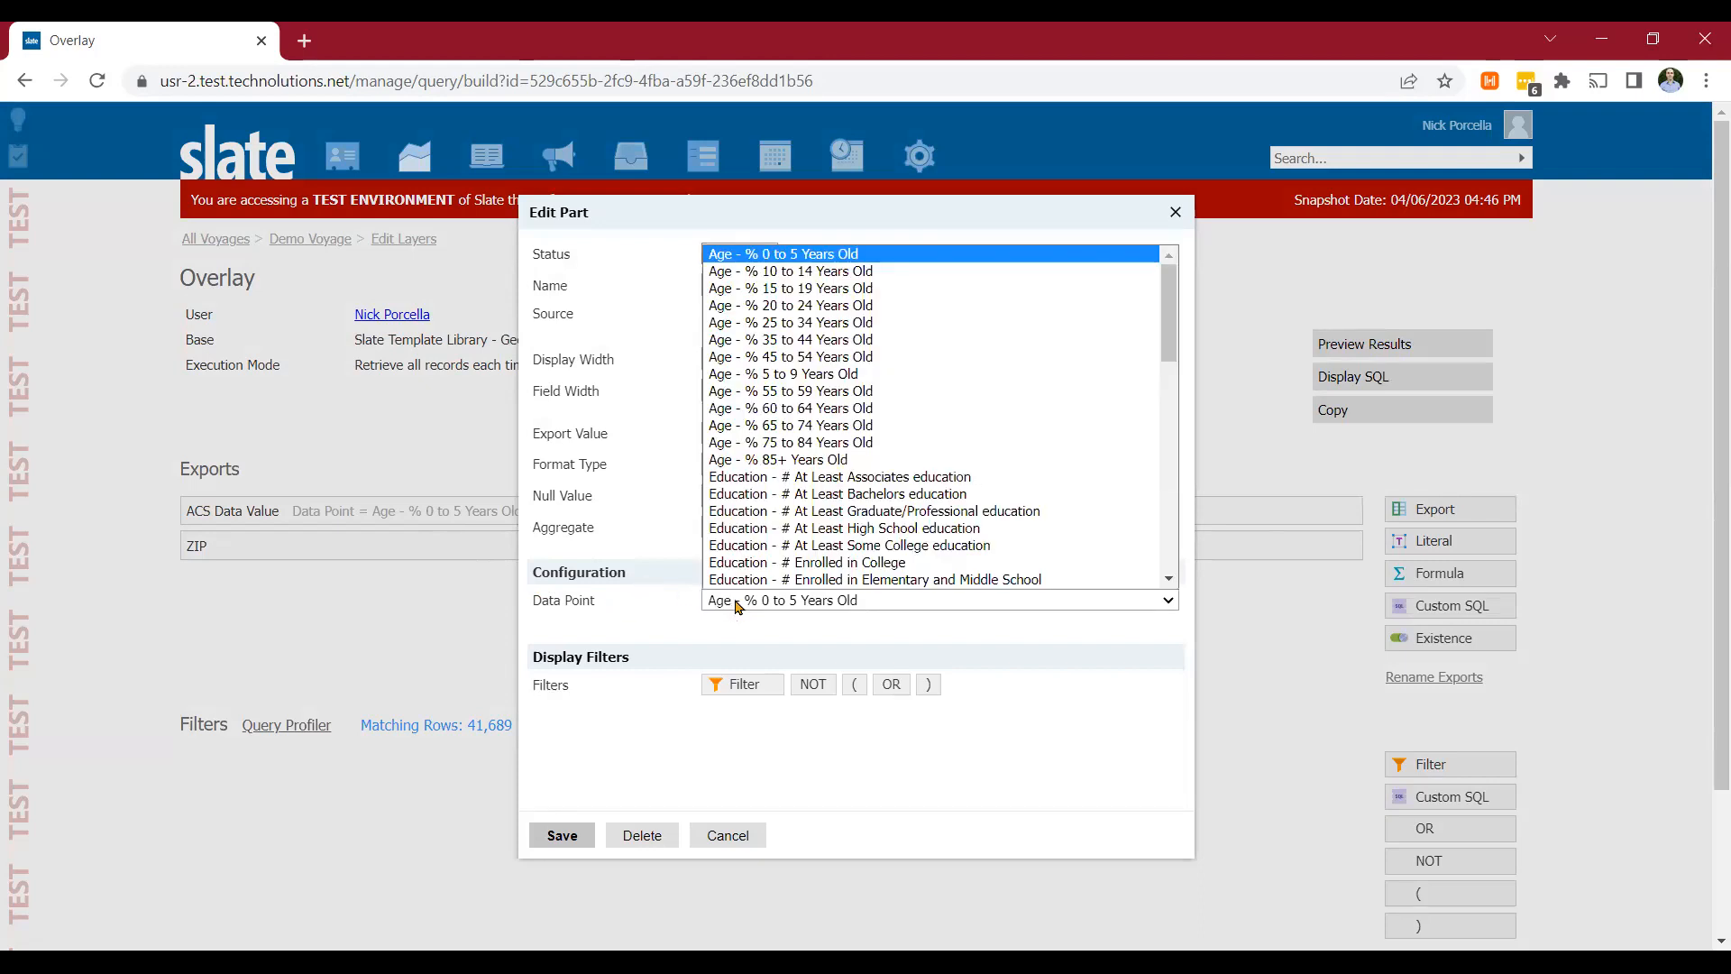
scroll(879, 347, down, 12)
scroll(876, 349, up, 3)
scroll(865, 298, down, 3)
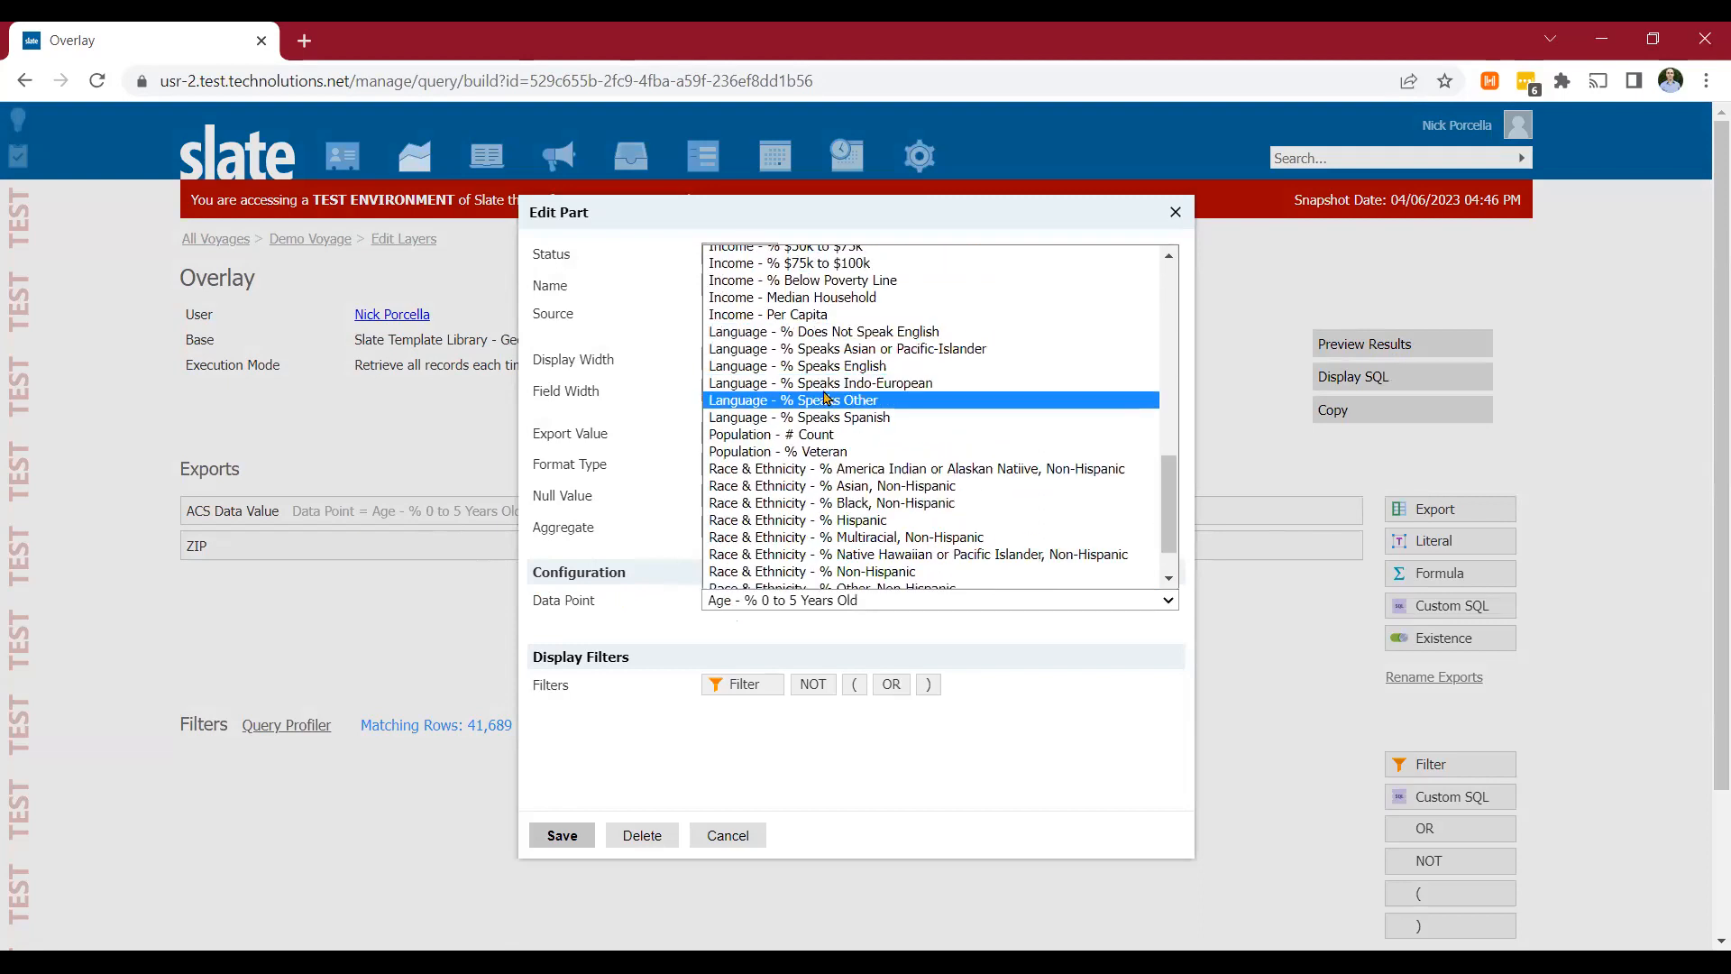
scroll(827, 405, down, 1)
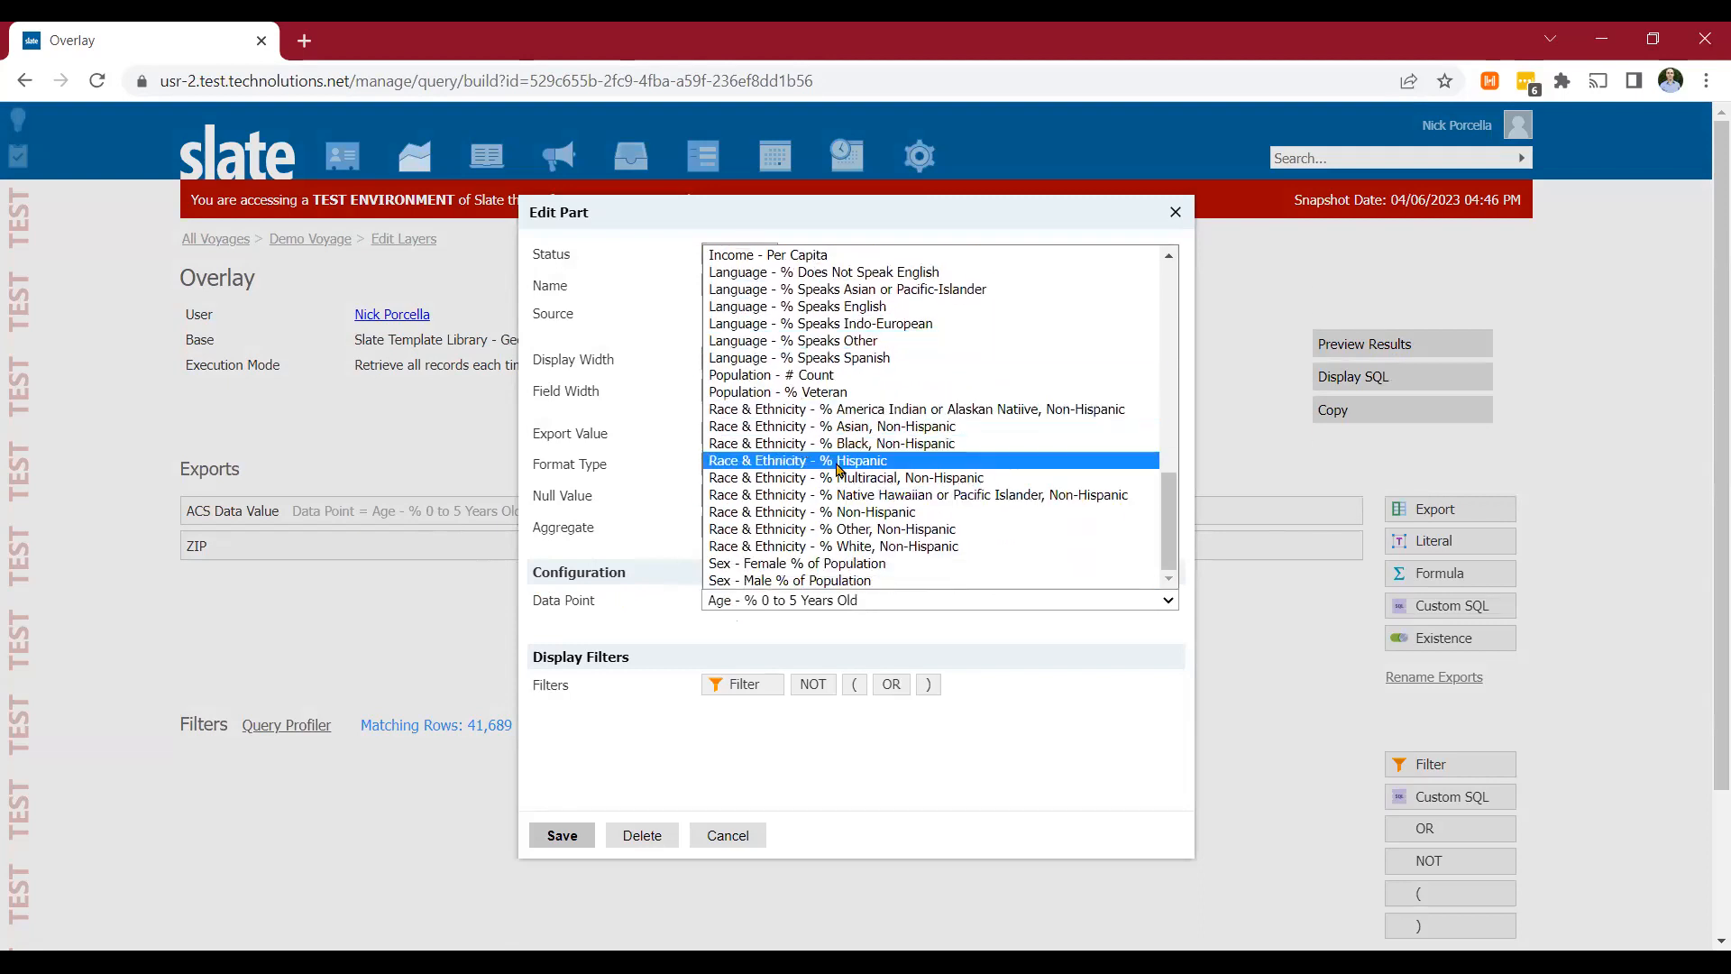
scroll(820, 537, up, 12)
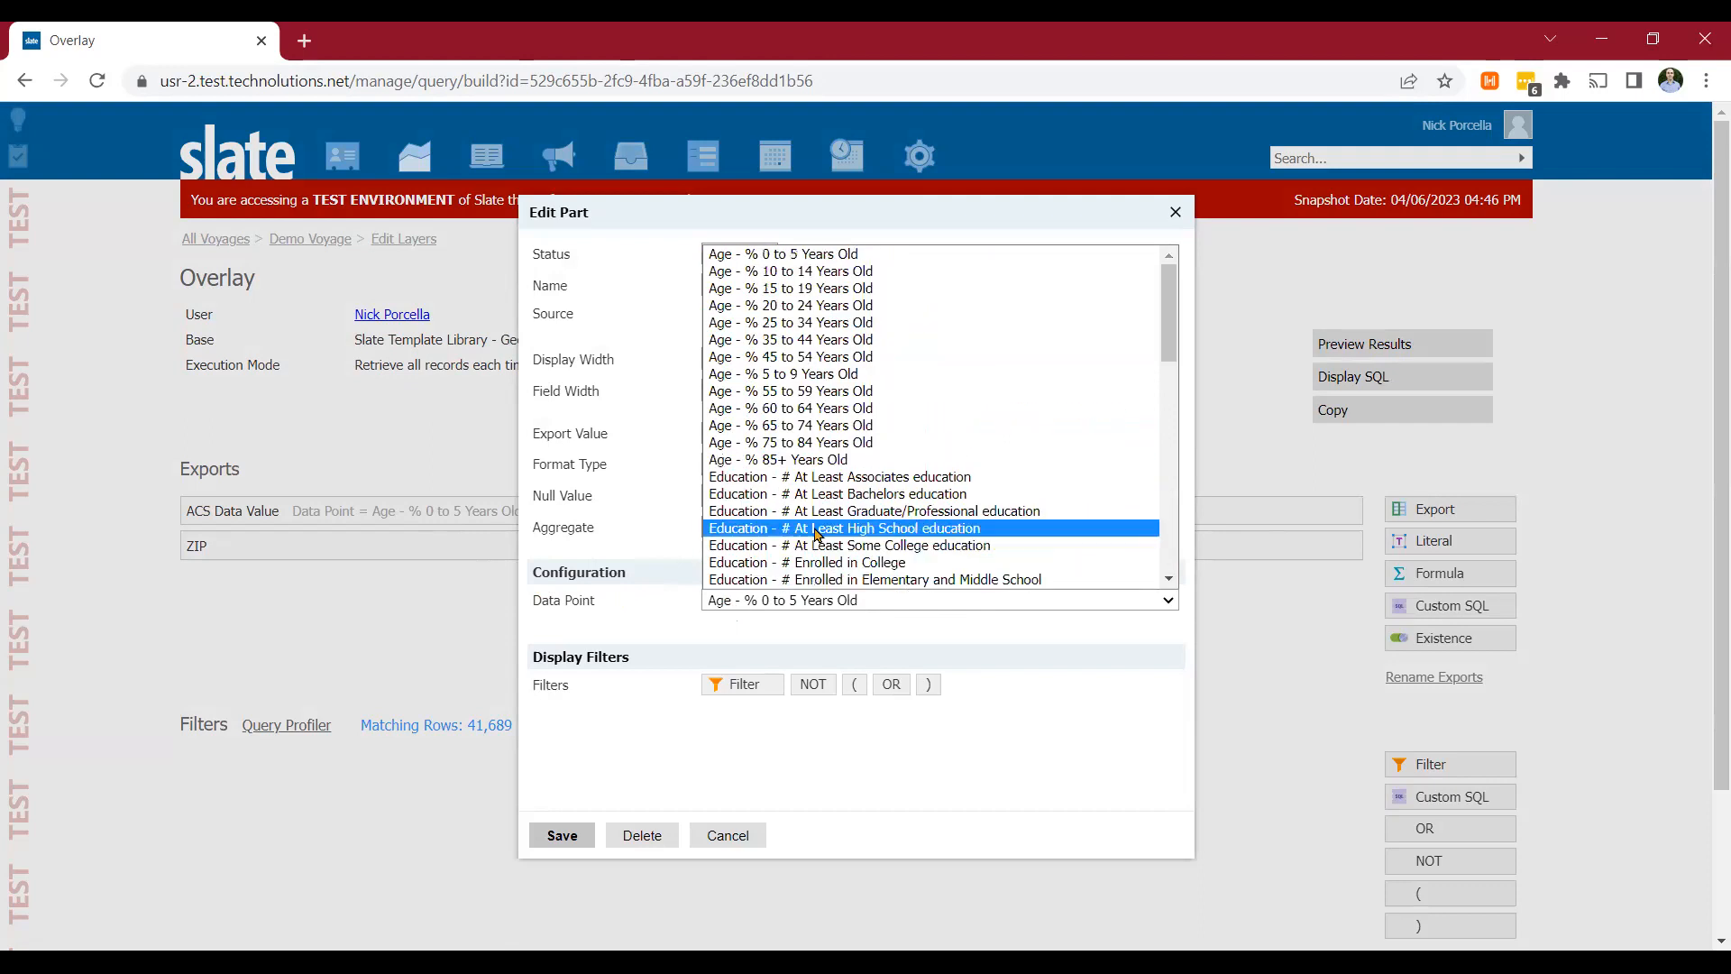
scroll(901, 451, down, 3)
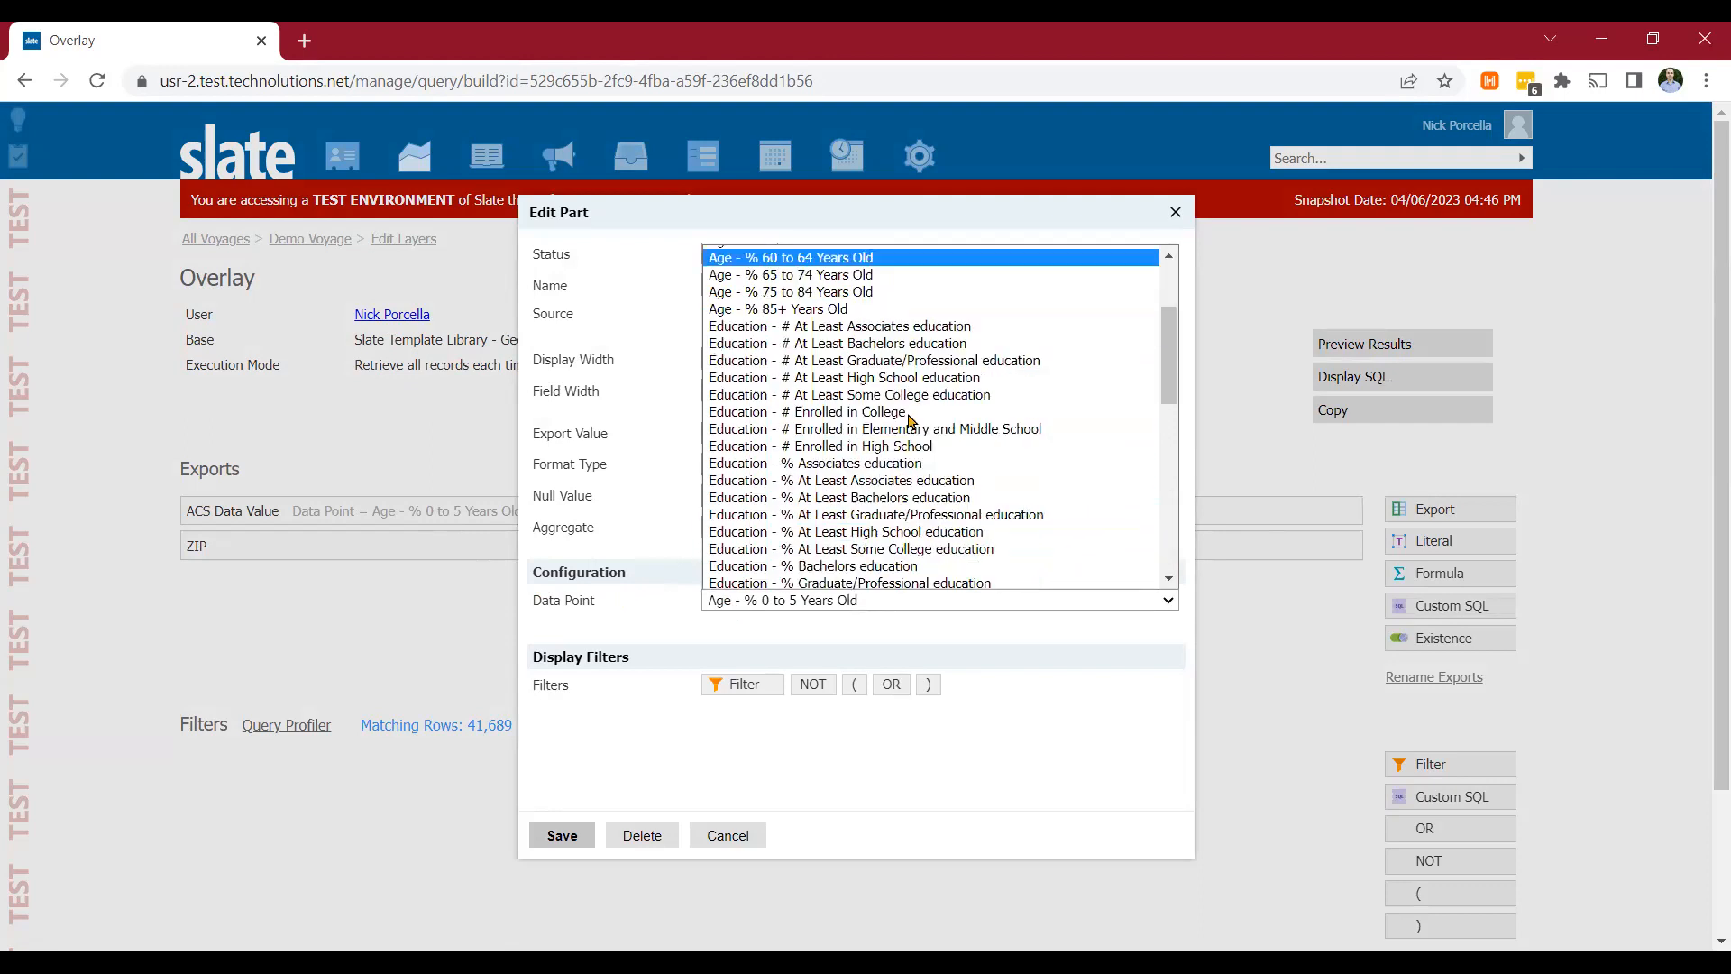
scroll(915, 436, up, 3)
scroll(916, 437, down, 3)
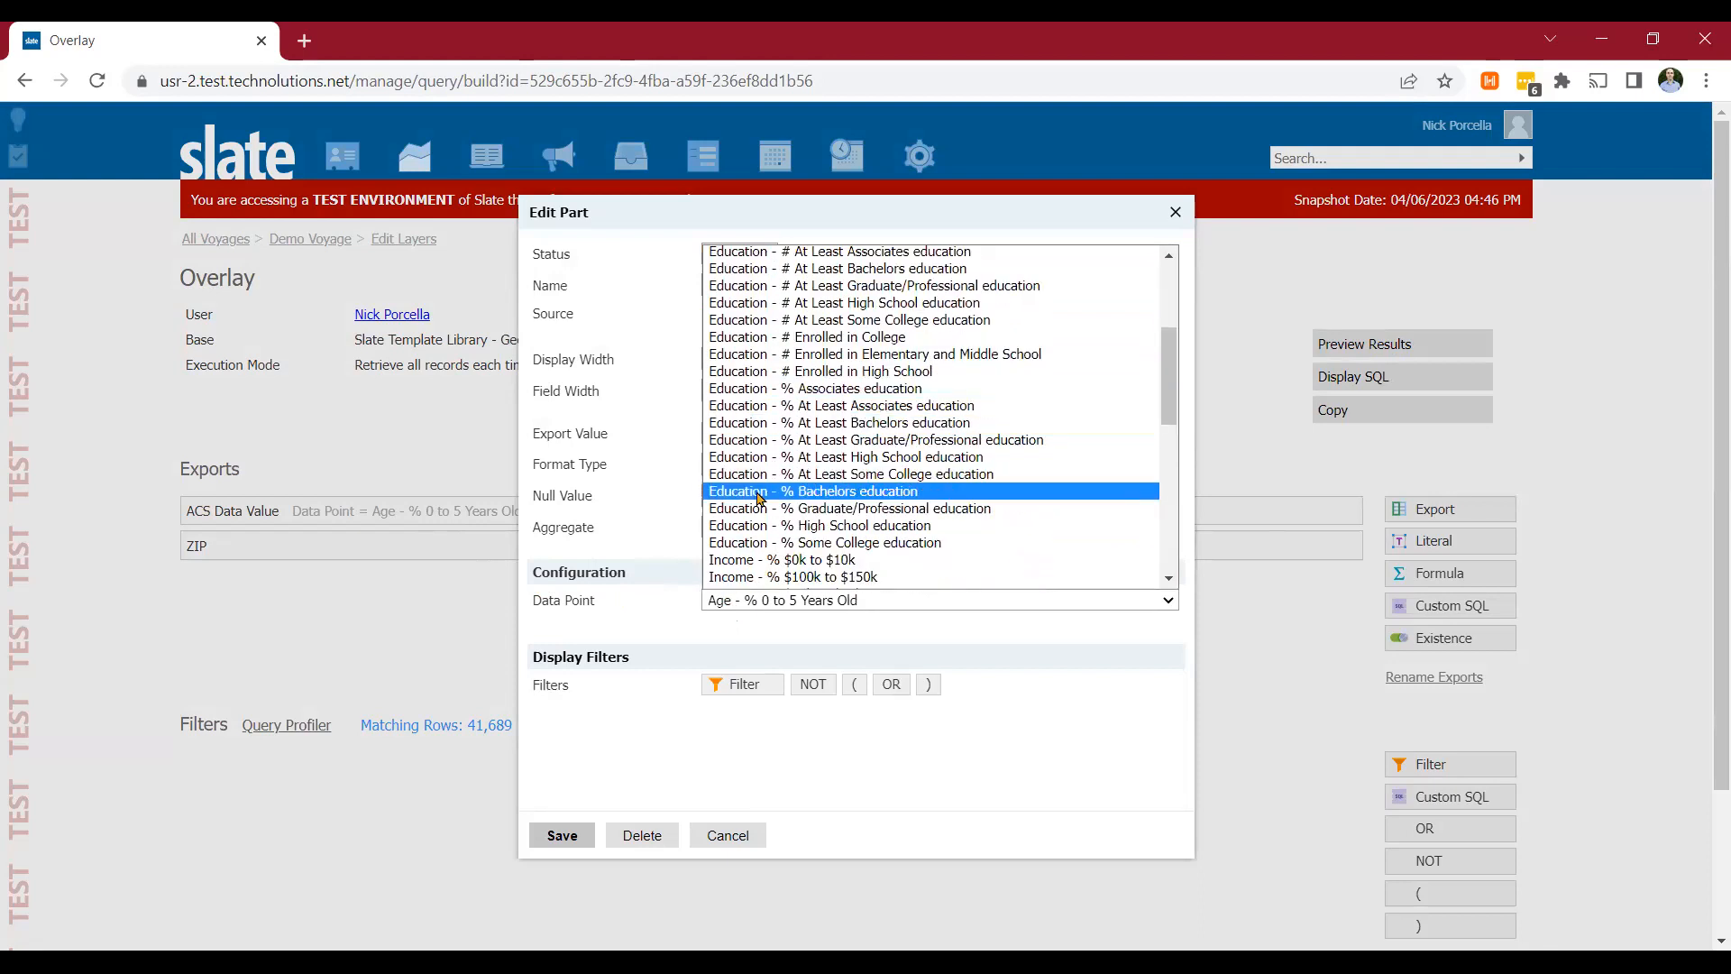
click(759, 492)
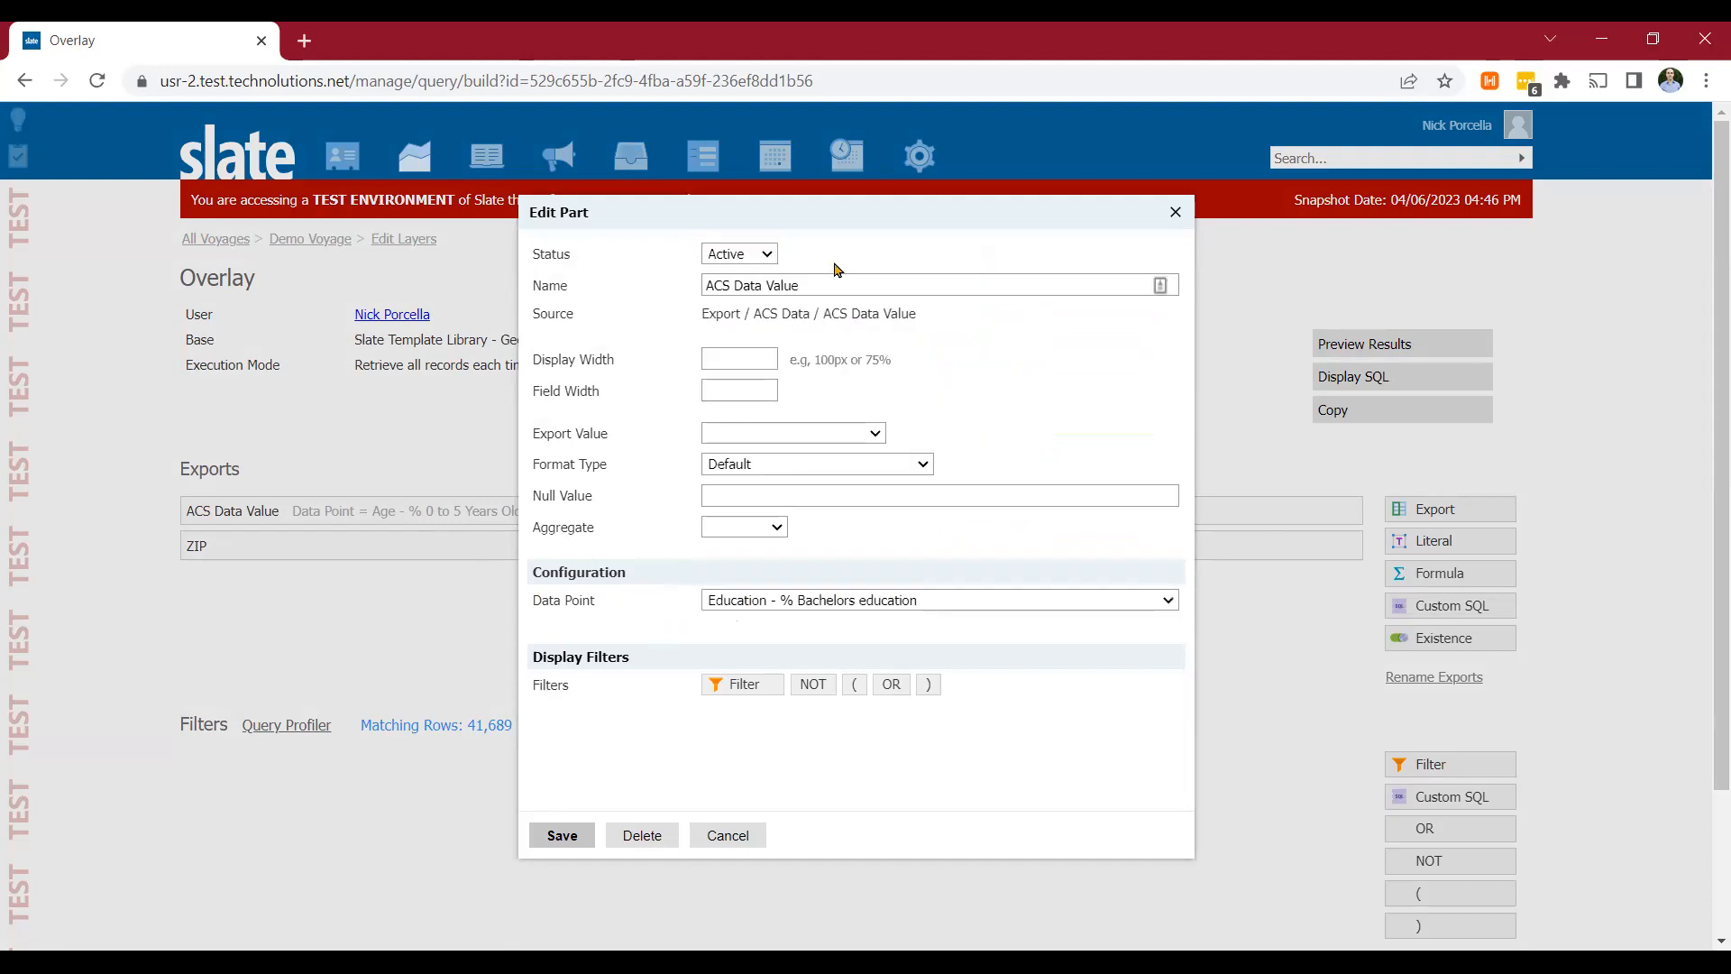
Step: Rename the ACS Data Value export as Percent BA and save it
click(833, 285)
key(ctrl+a)
text(Percent BA)
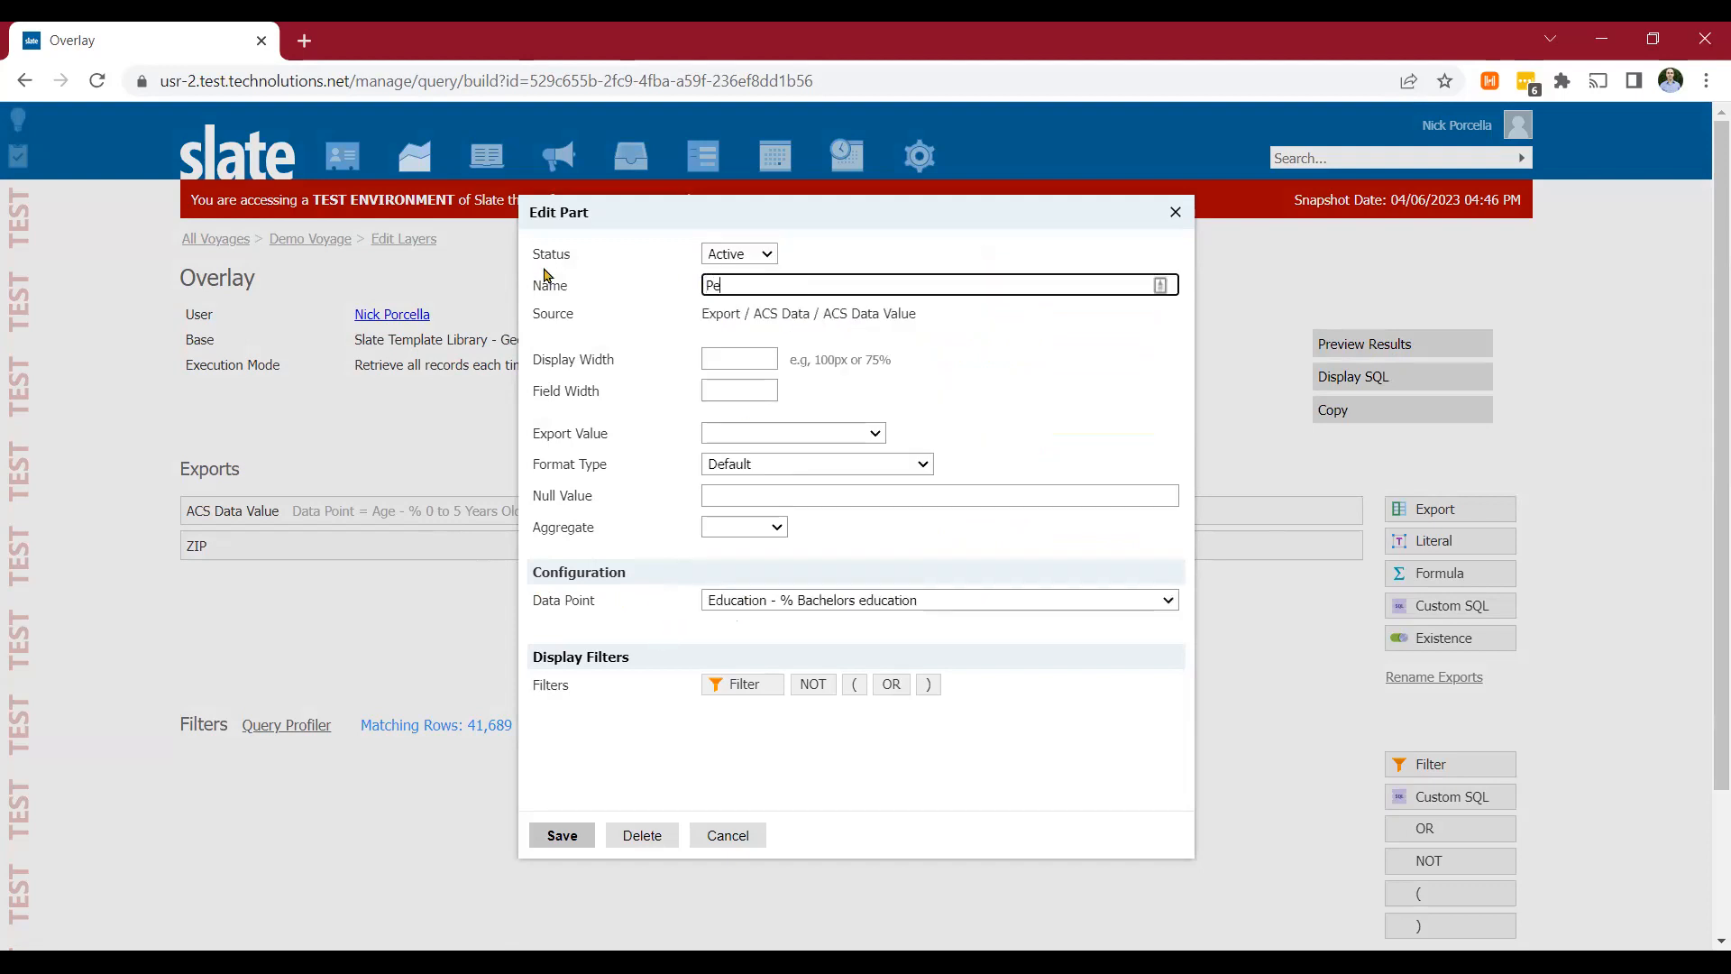
click(561, 835)
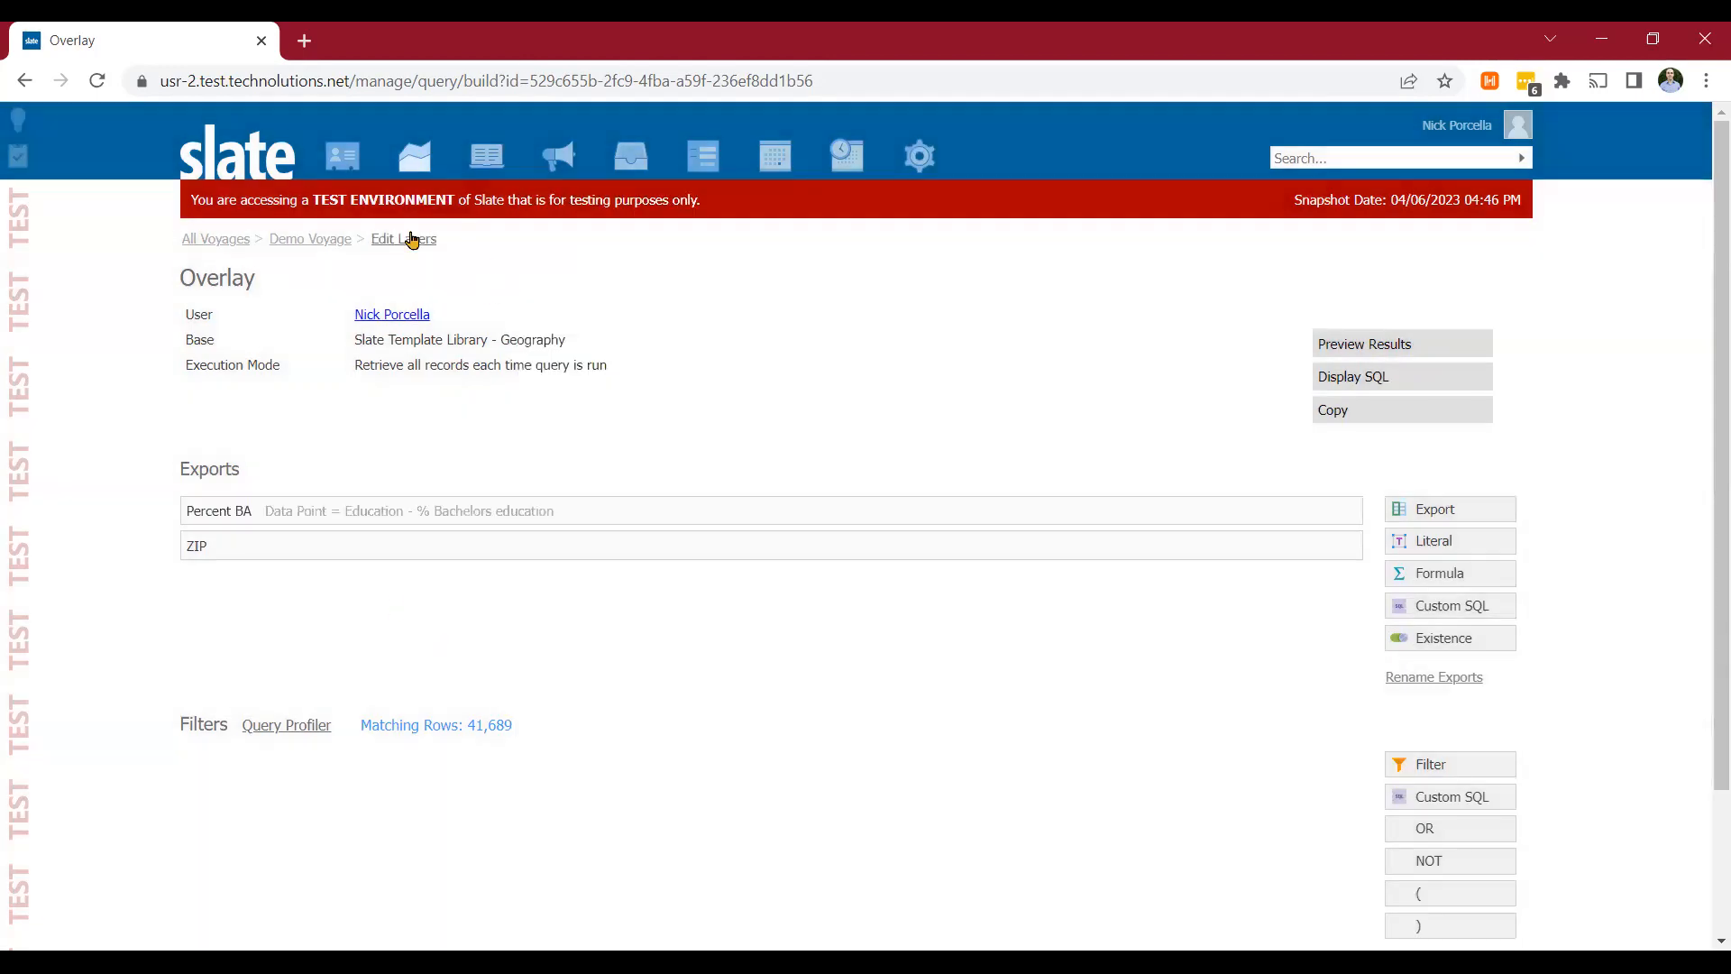
Step: Set the Overlay layer's location export to ZIP and its location type to US ZIP Code, then save the layer
click(411, 239)
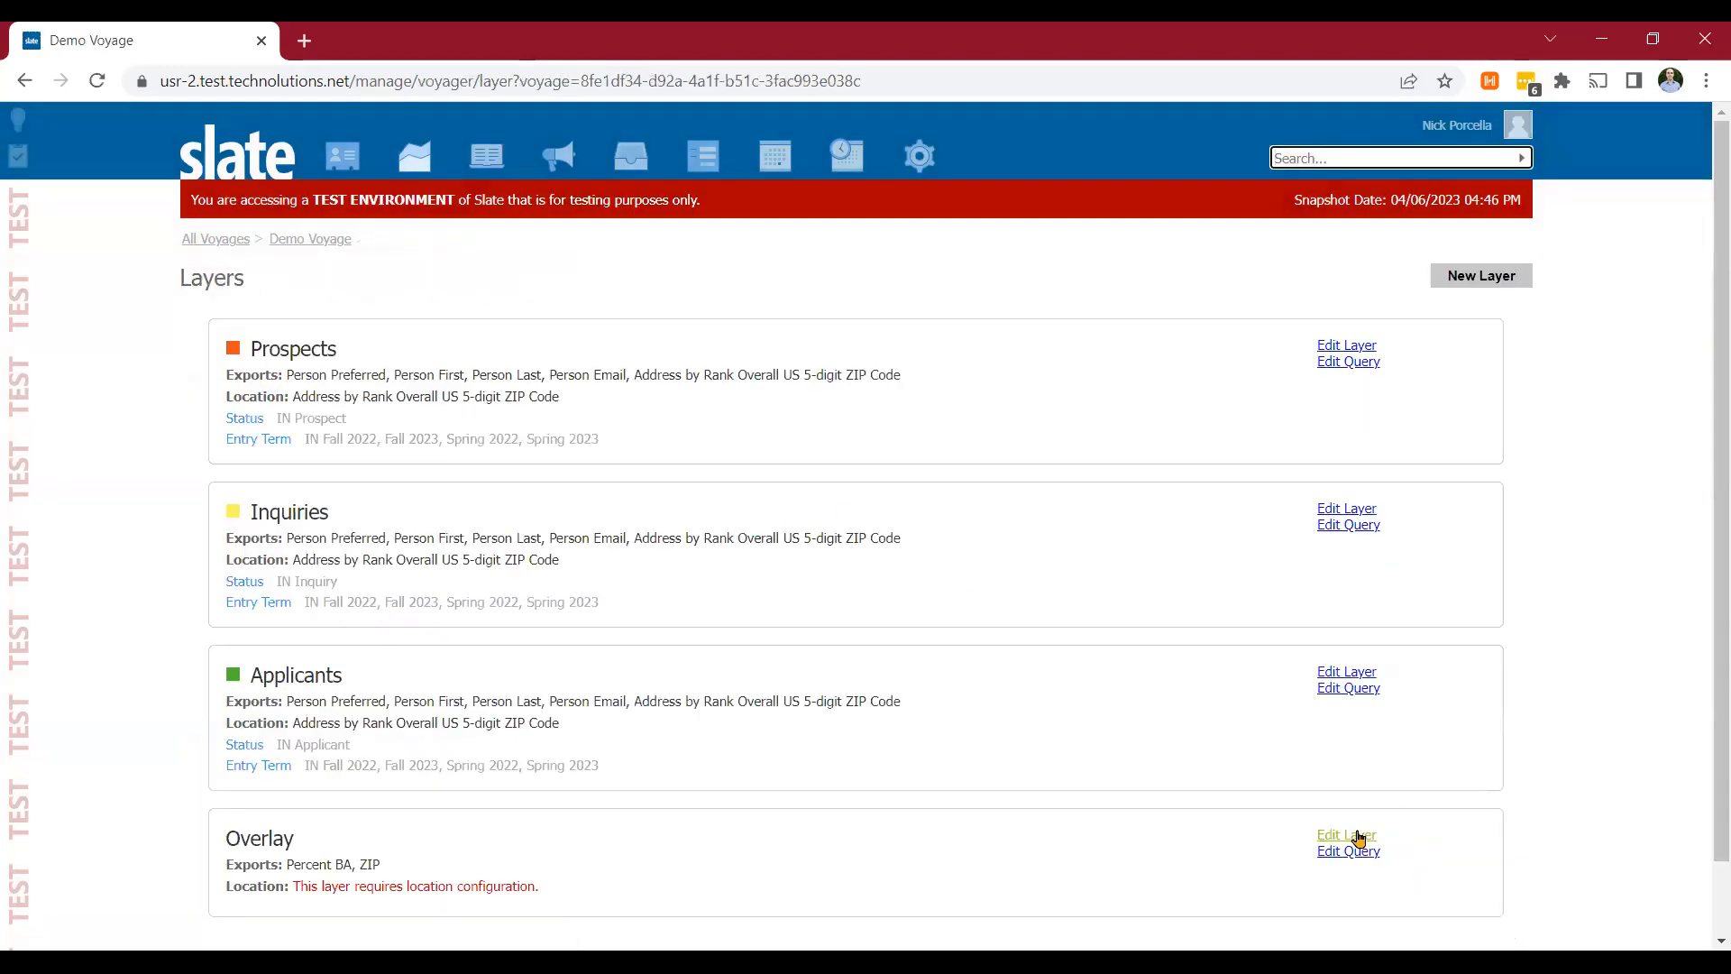
click(1347, 834)
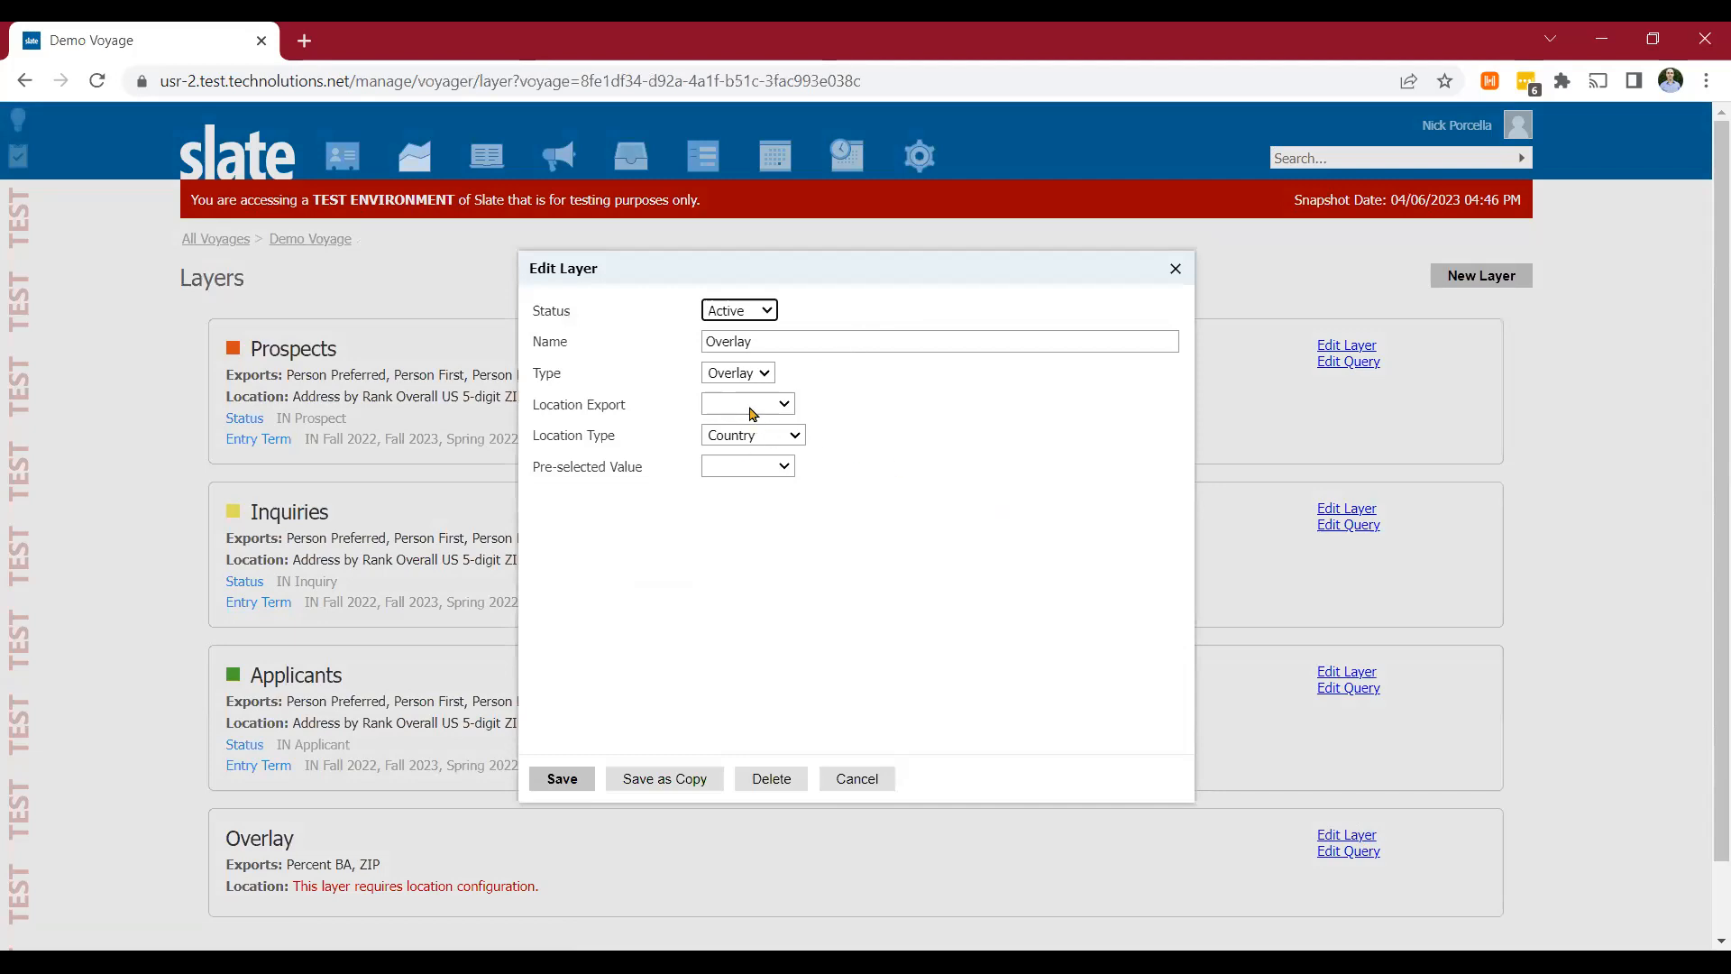
click(754, 406)
click(746, 451)
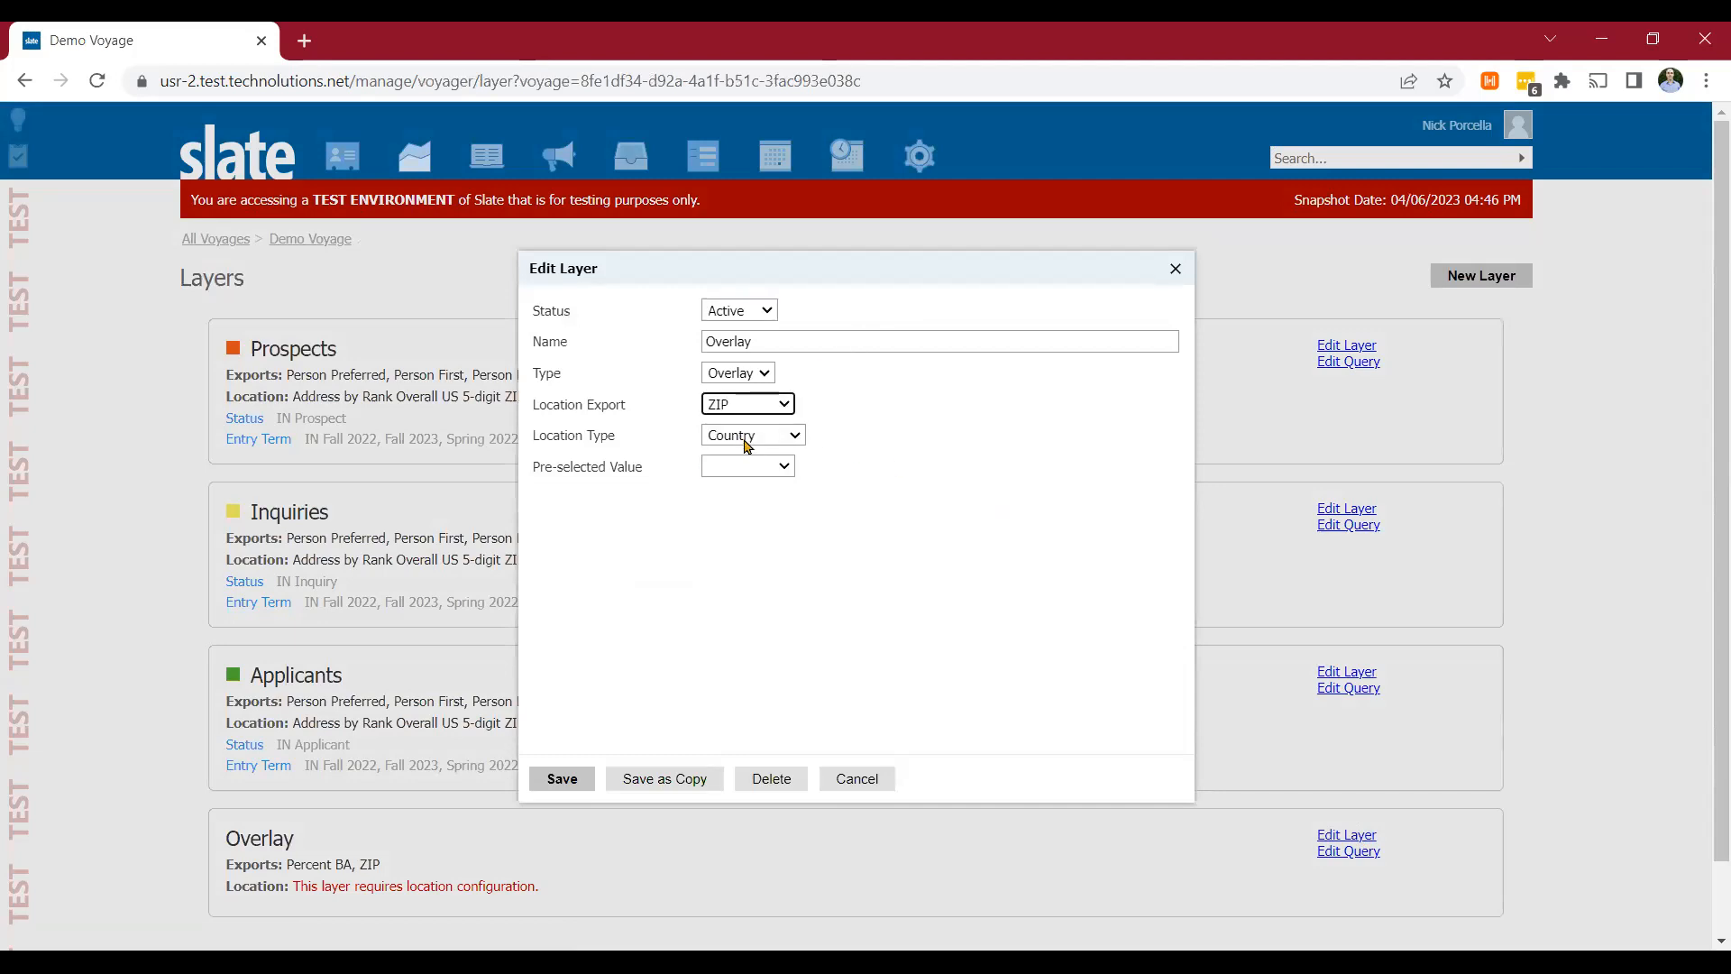
click(746, 439)
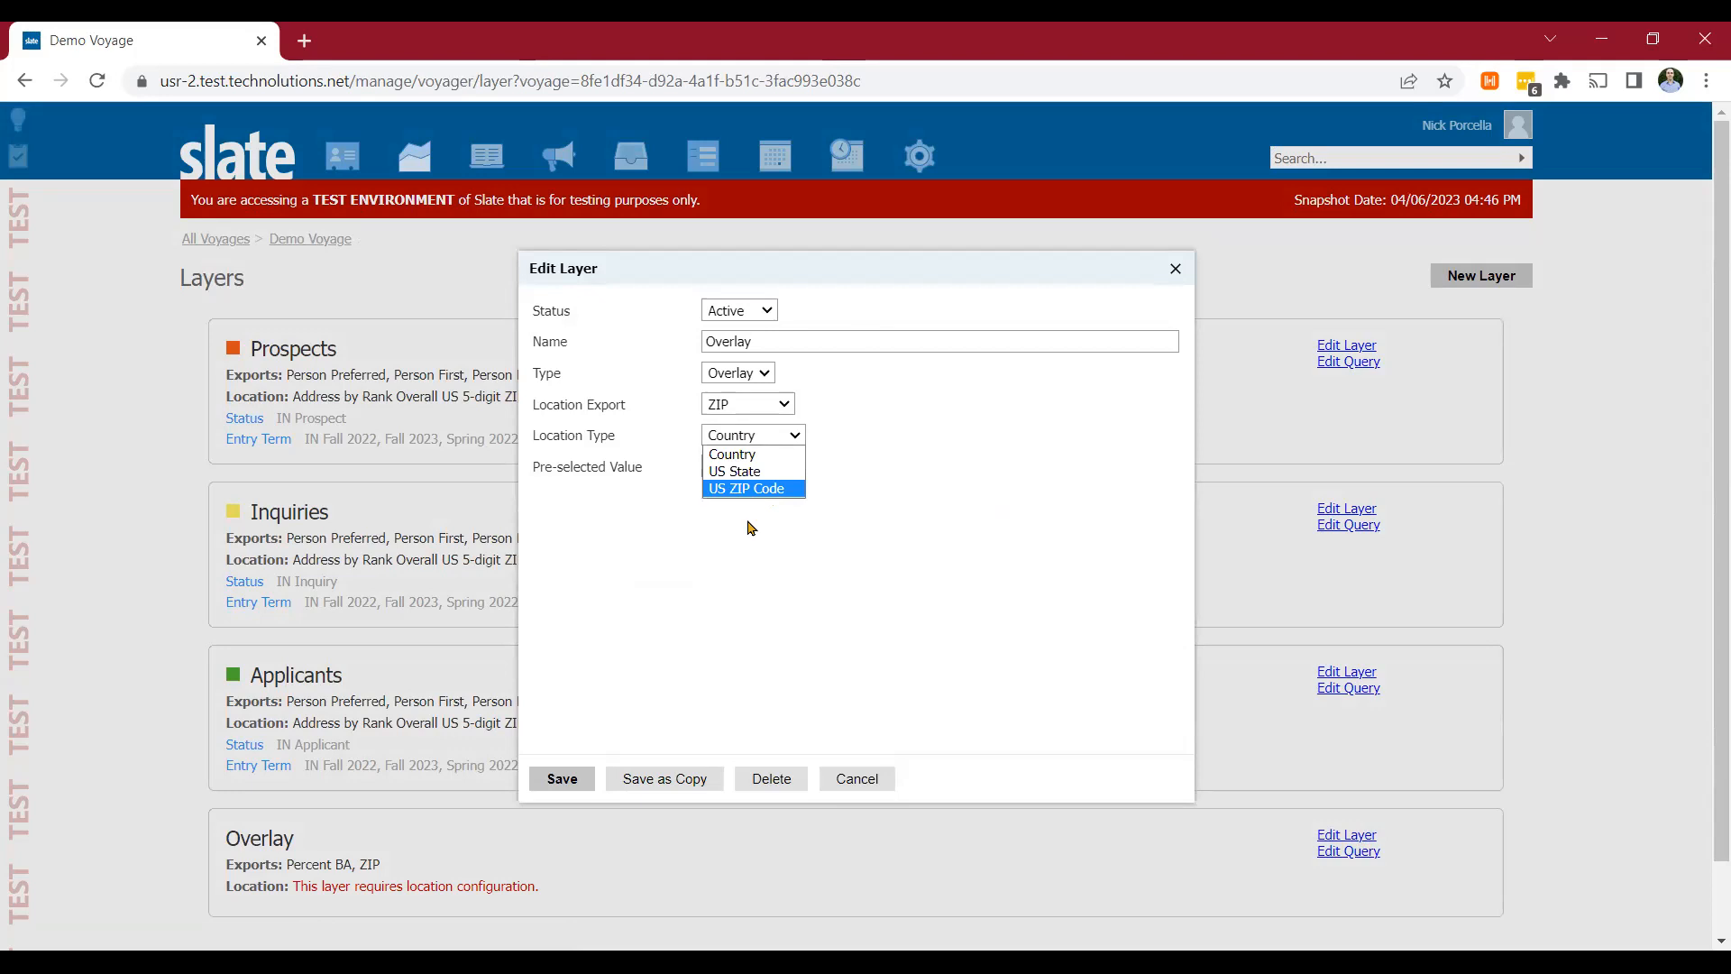
click(562, 778)
Step: Return to the Demo Voyage page and display the Percent BA overlay on the map
click(317, 238)
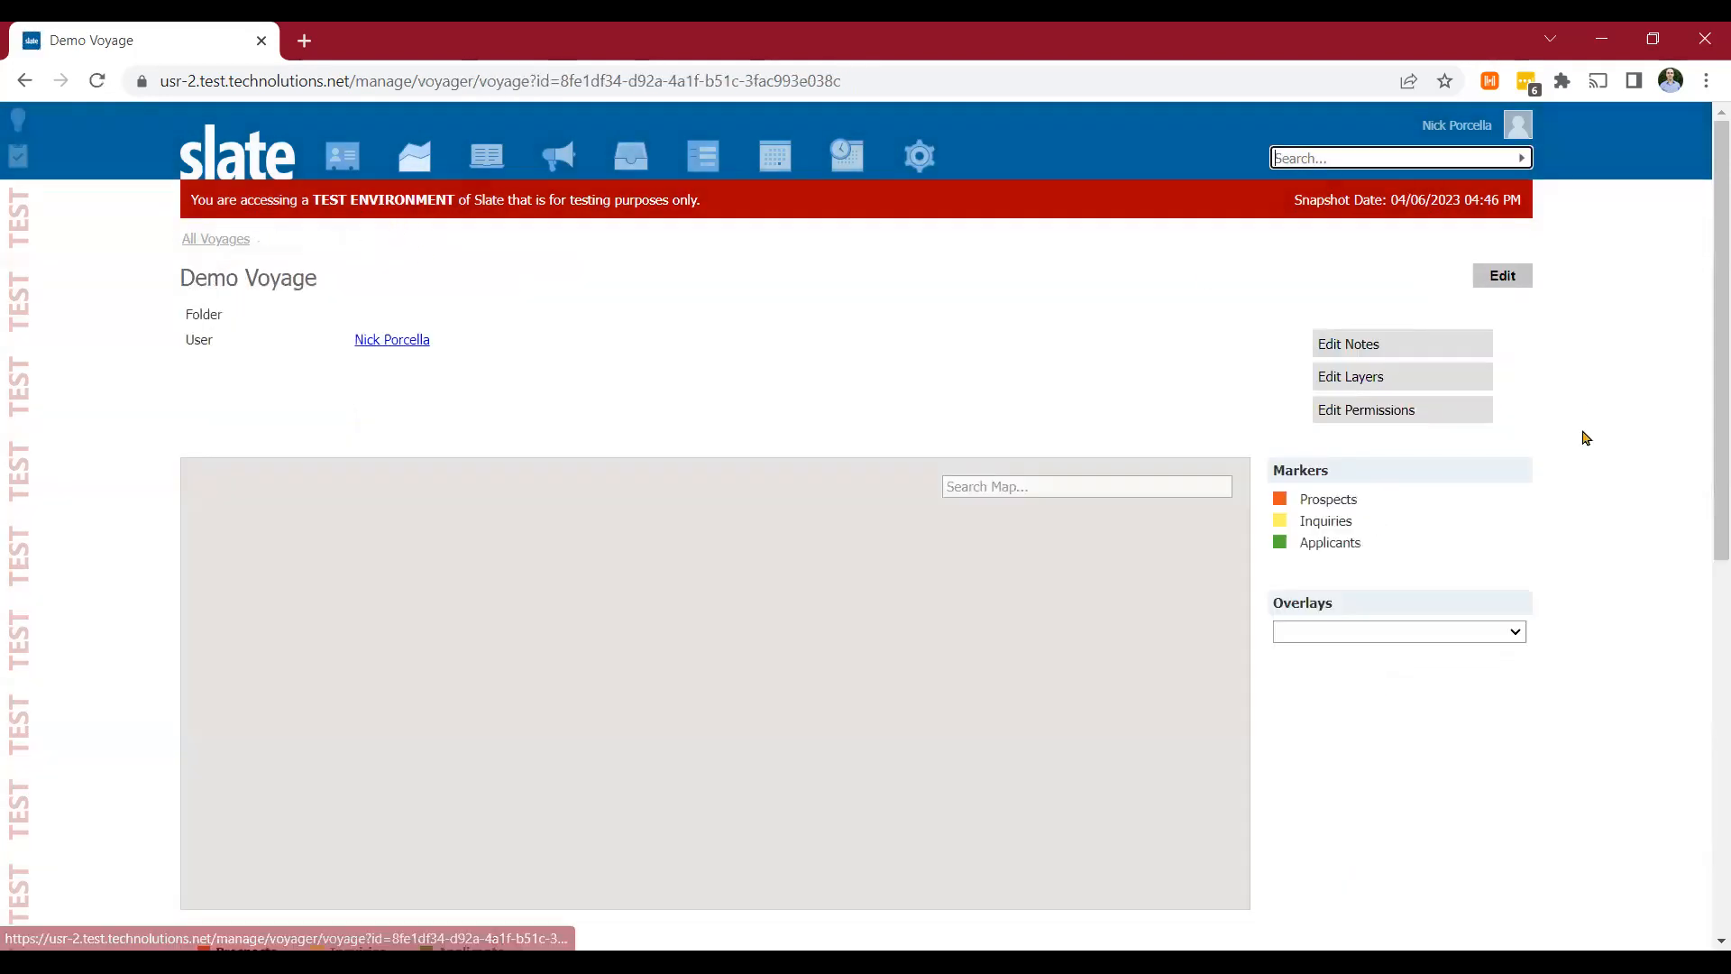
scroll(1470, 560, down, 1)
click(1397, 521)
click(1346, 577)
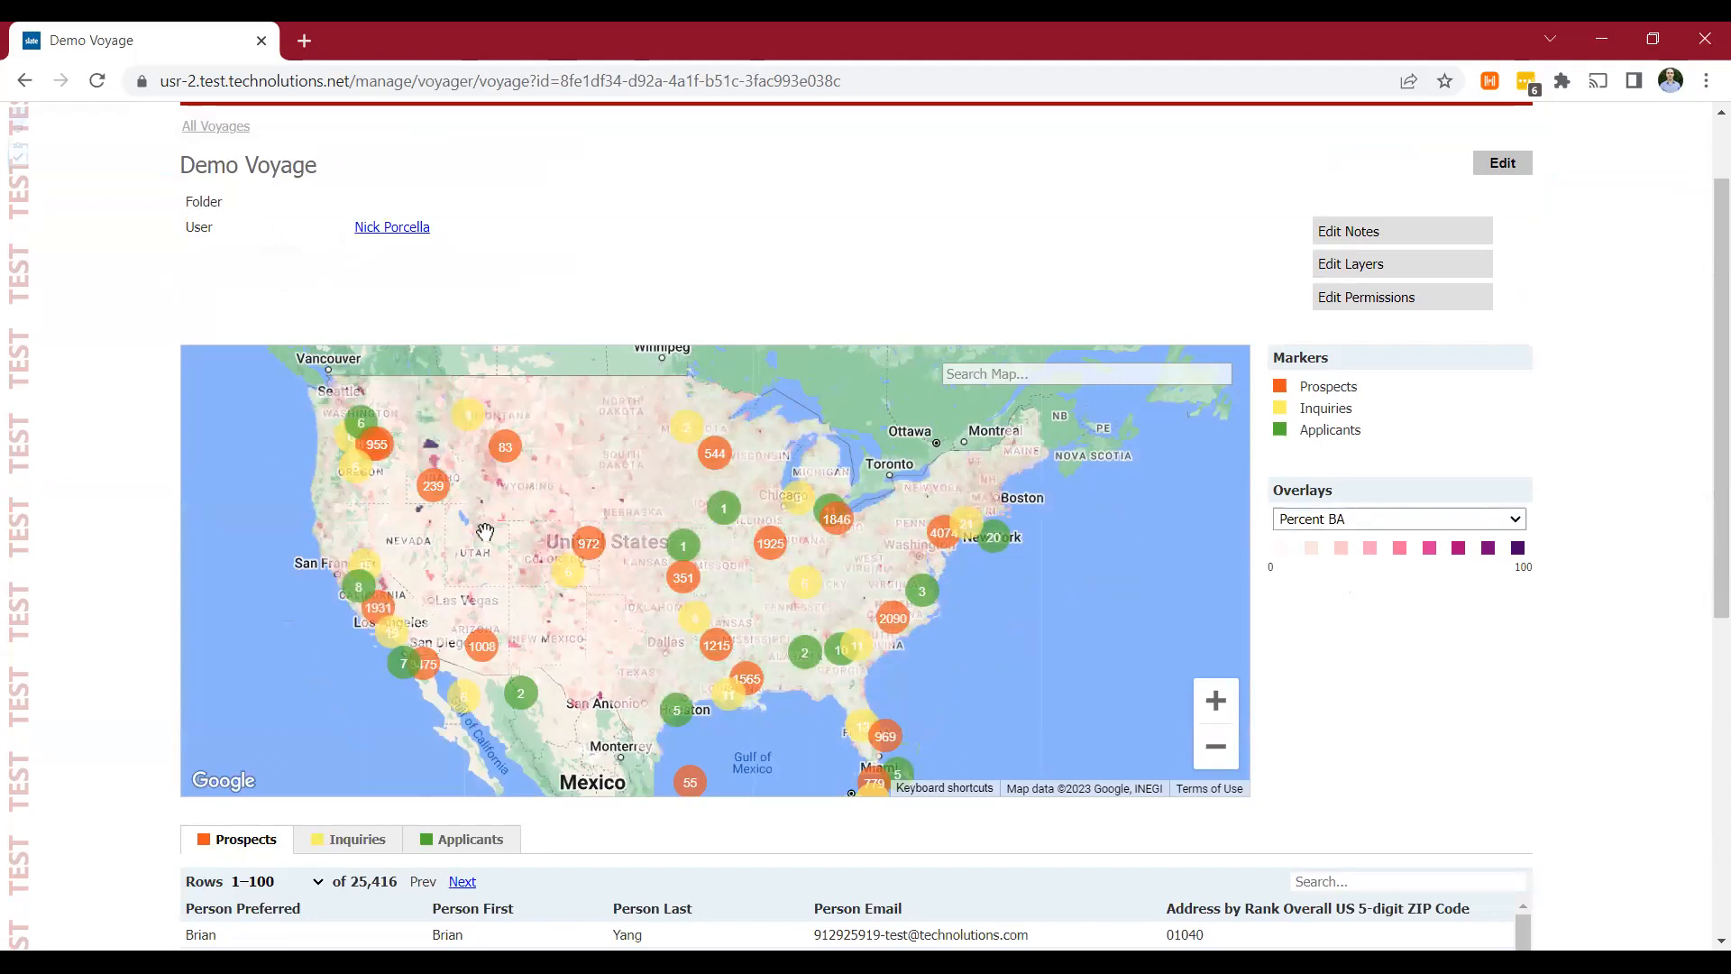
Step: Examine the Percent BA shading across the western, central and southeastern United States, and the Prospects table under the map
scroll(486, 527, up, 1)
drag(395, 562, 477, 667)
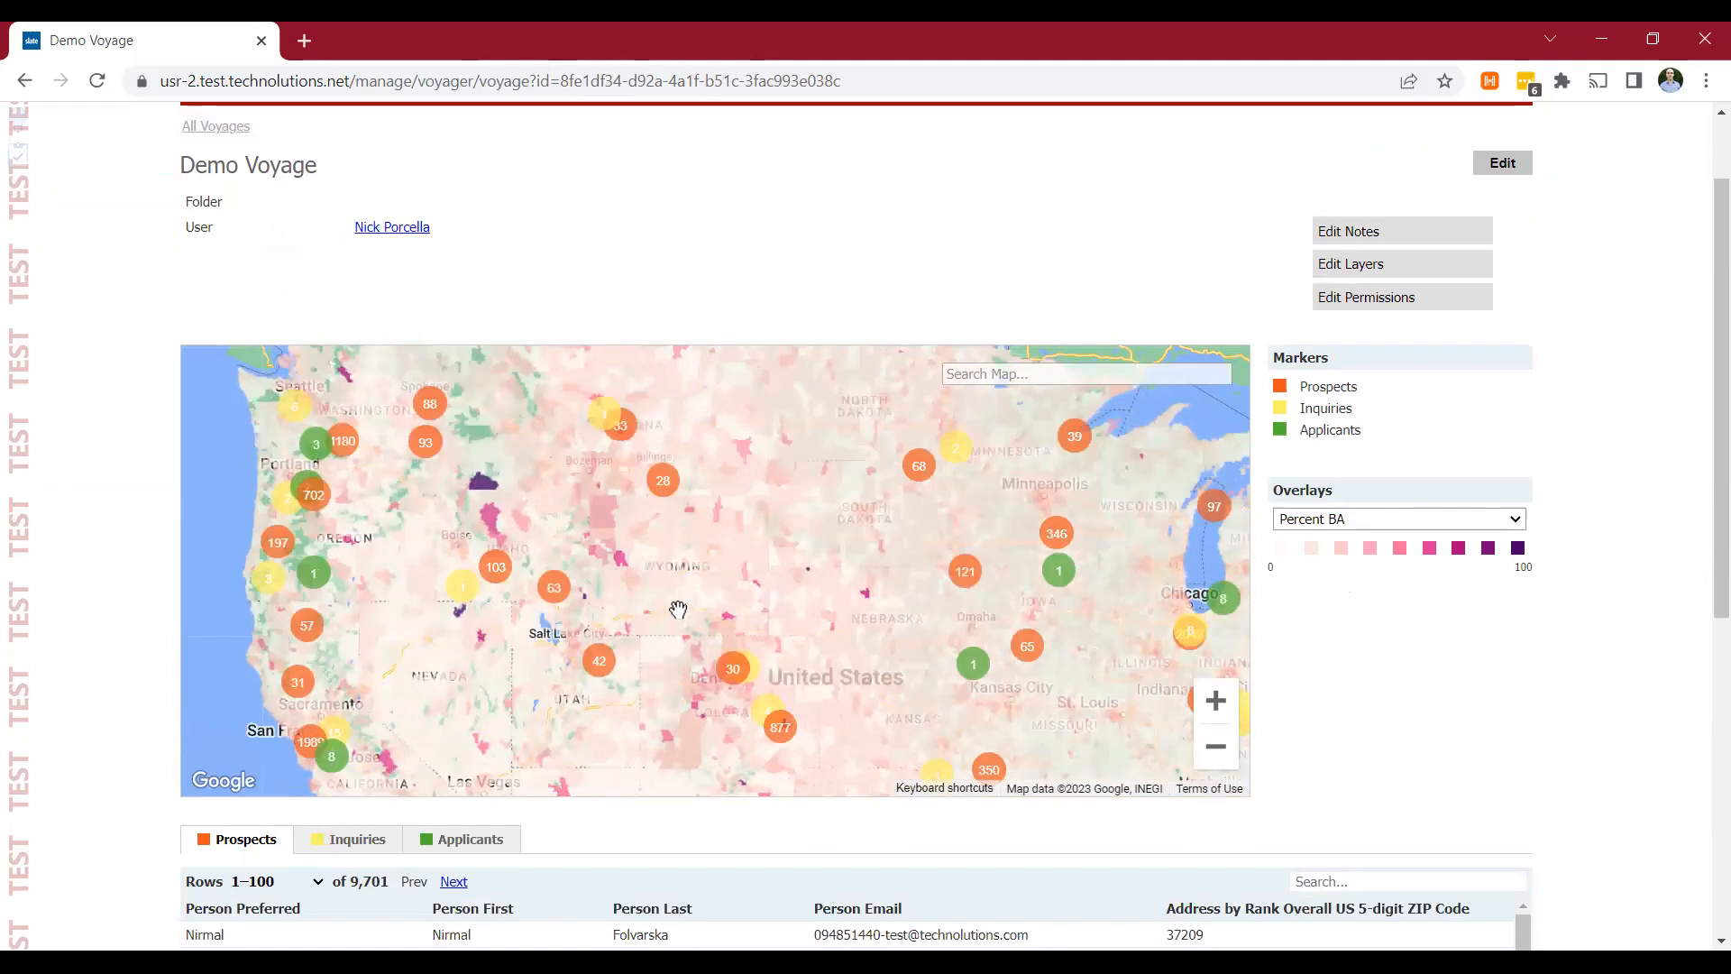
drag(835, 572, 320, 548)
drag(984, 651, 788, 599)
drag(585, 692, 725, 473)
drag(753, 635, 757, 453)
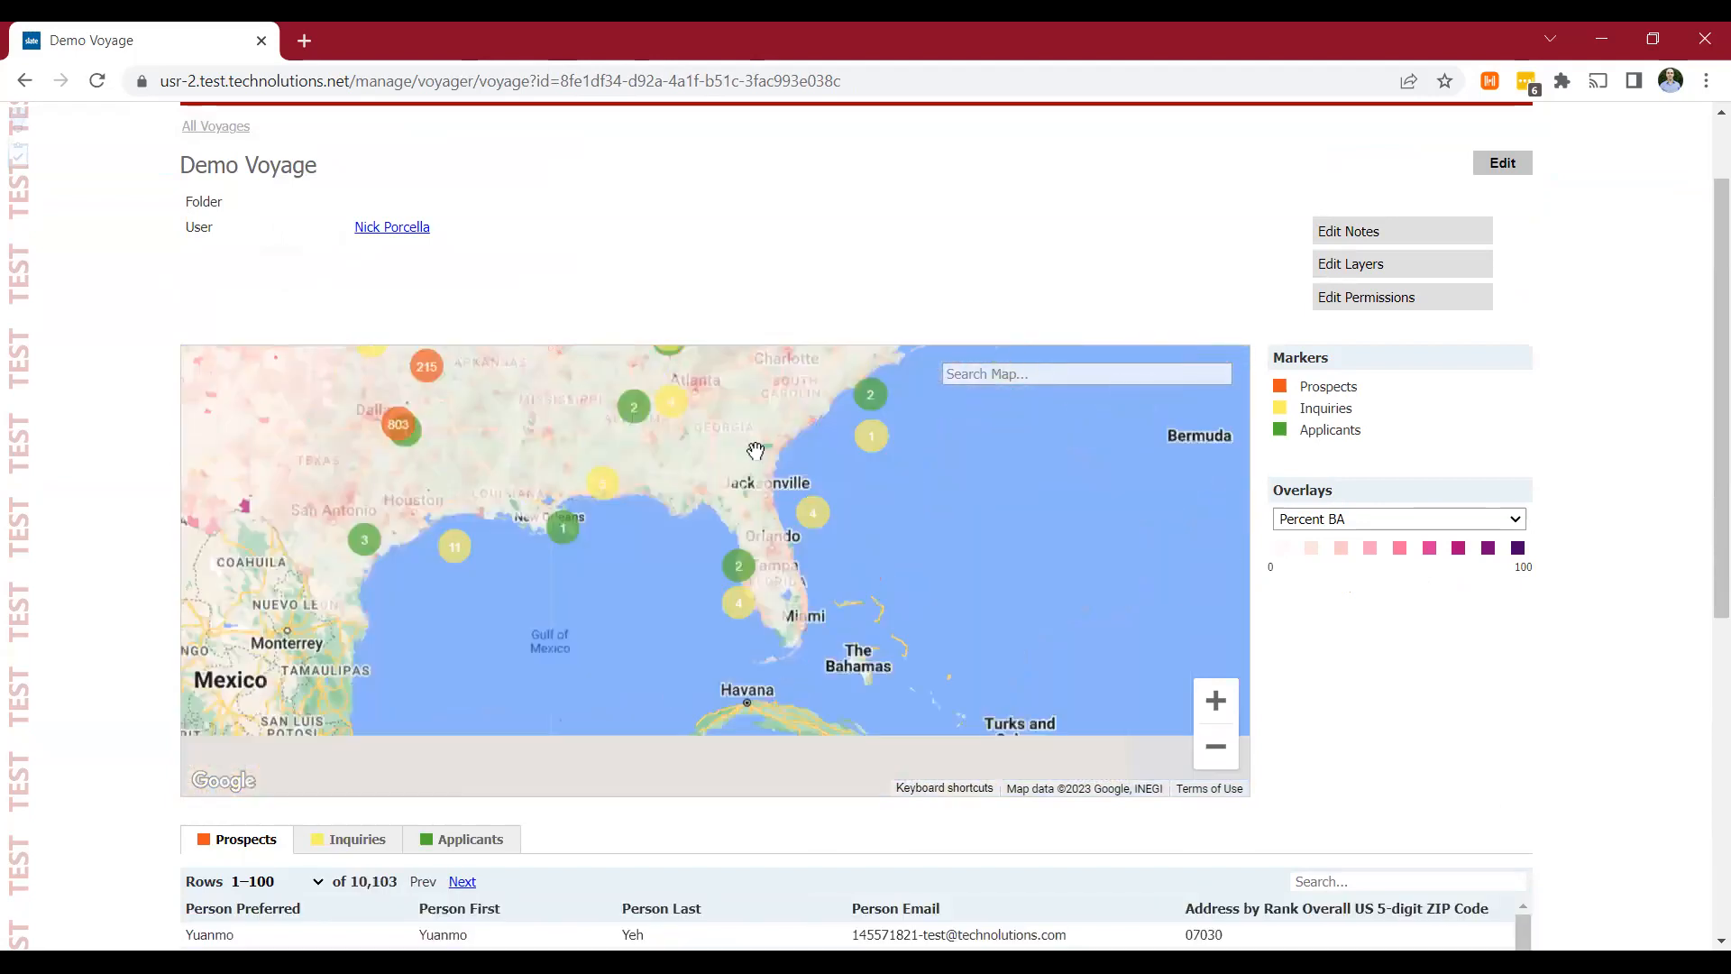
scroll(149, 665, down, 5)
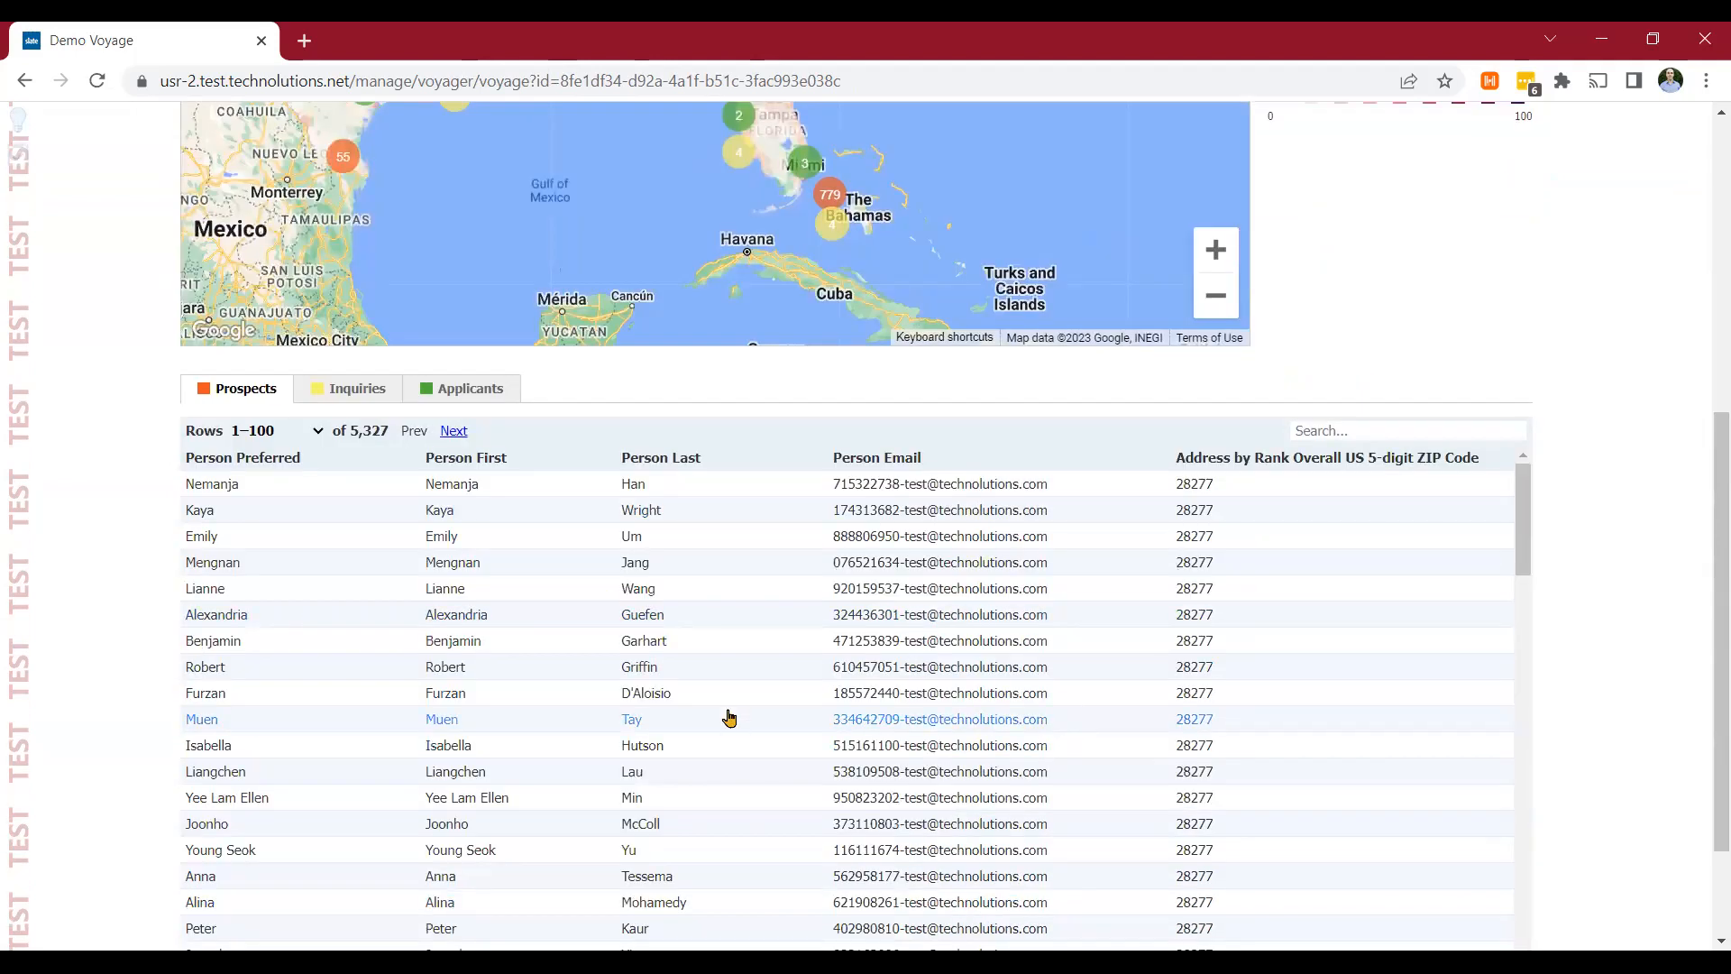
Step: Show the Inquiries records in the table under the map
scroll(729, 717, up, 1)
click(359, 508)
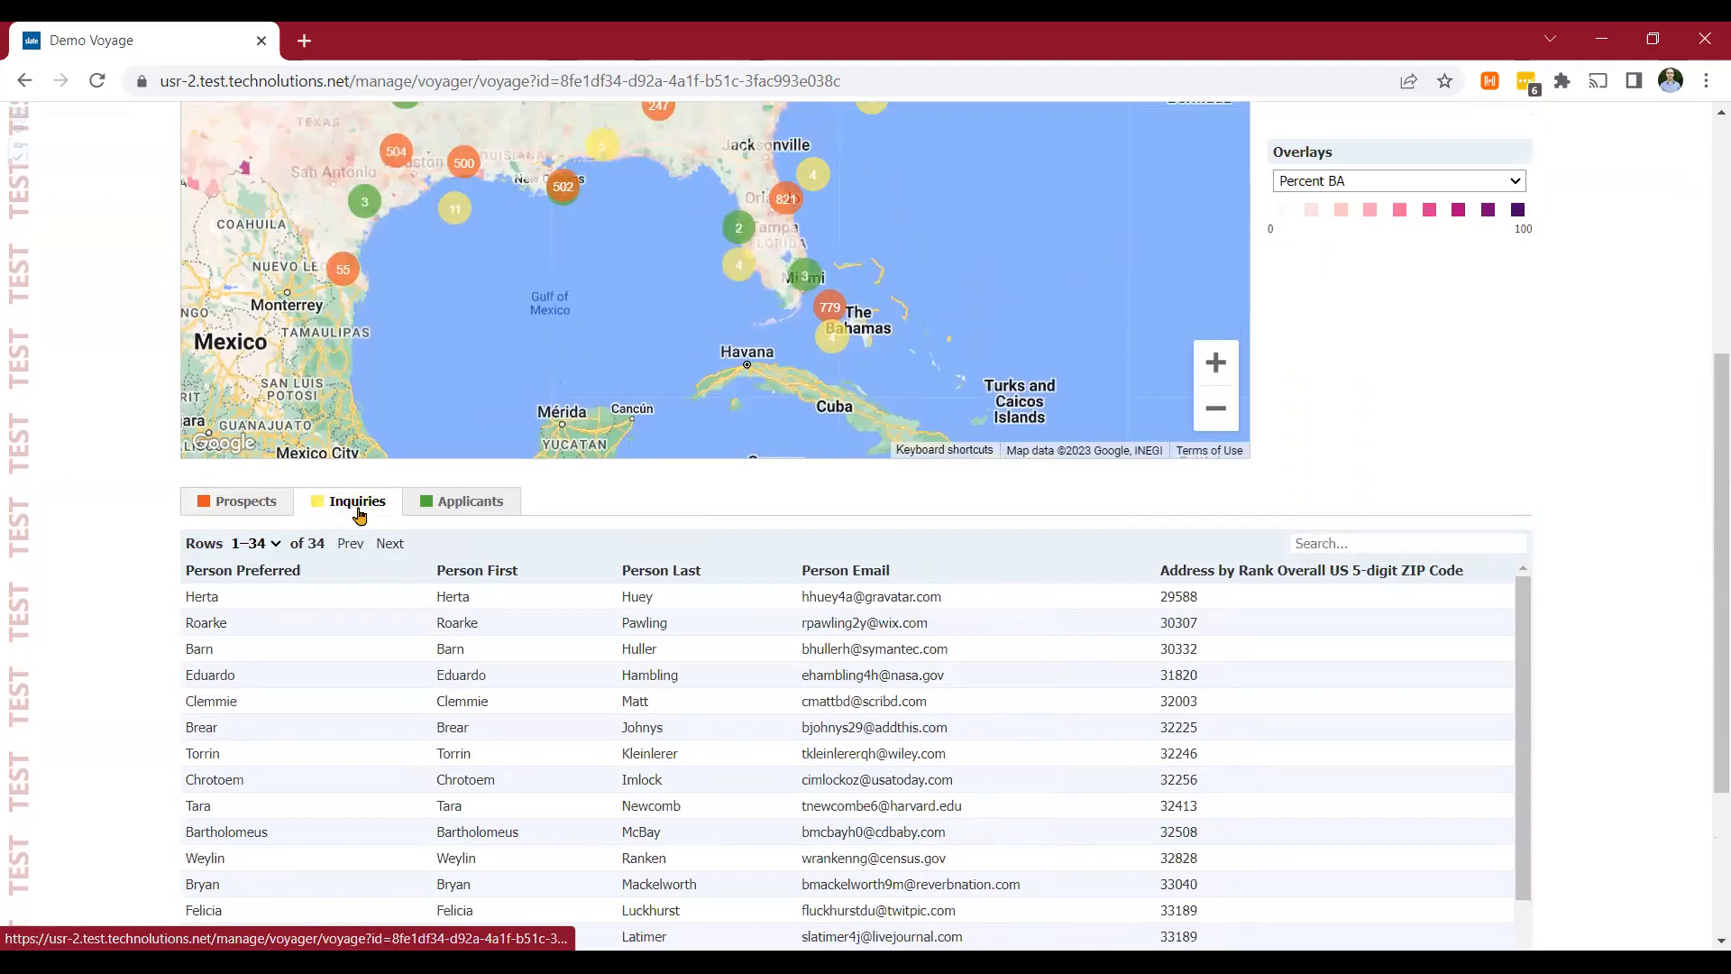
Step: Hide the Prospects and Inquiries markers and clear the Percent BA overlay, leaving only the Applicants markers on the map
scroll(1479, 425, up, 5)
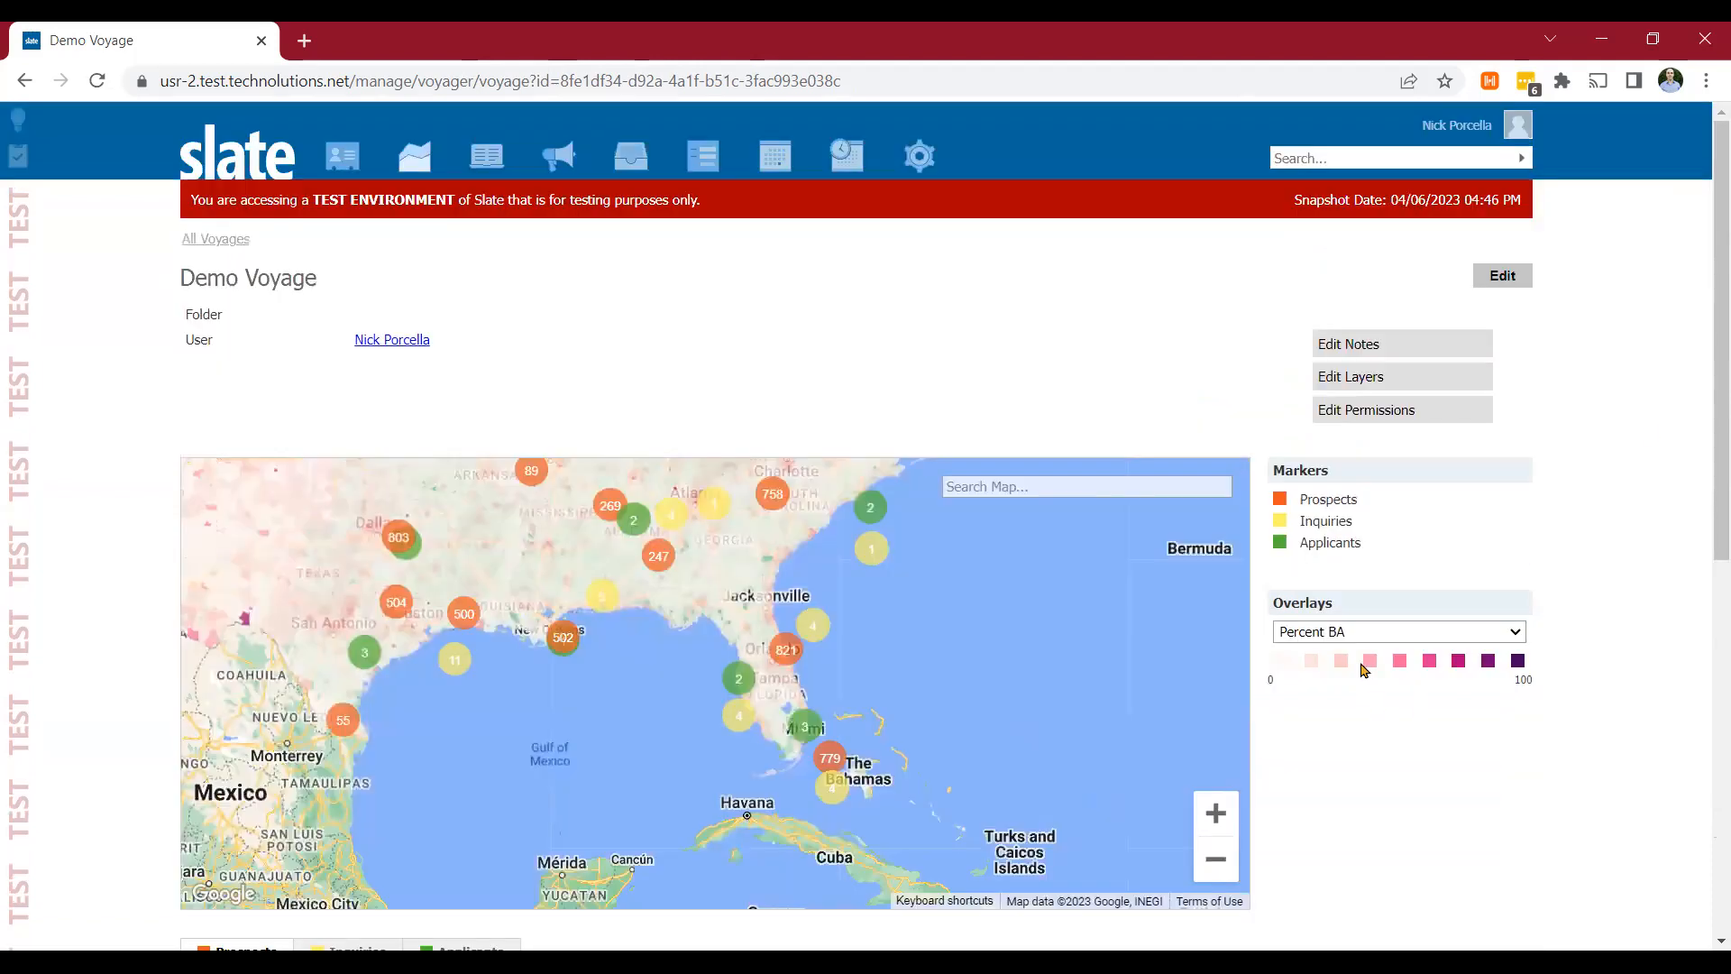
click(1331, 499)
click(1337, 523)
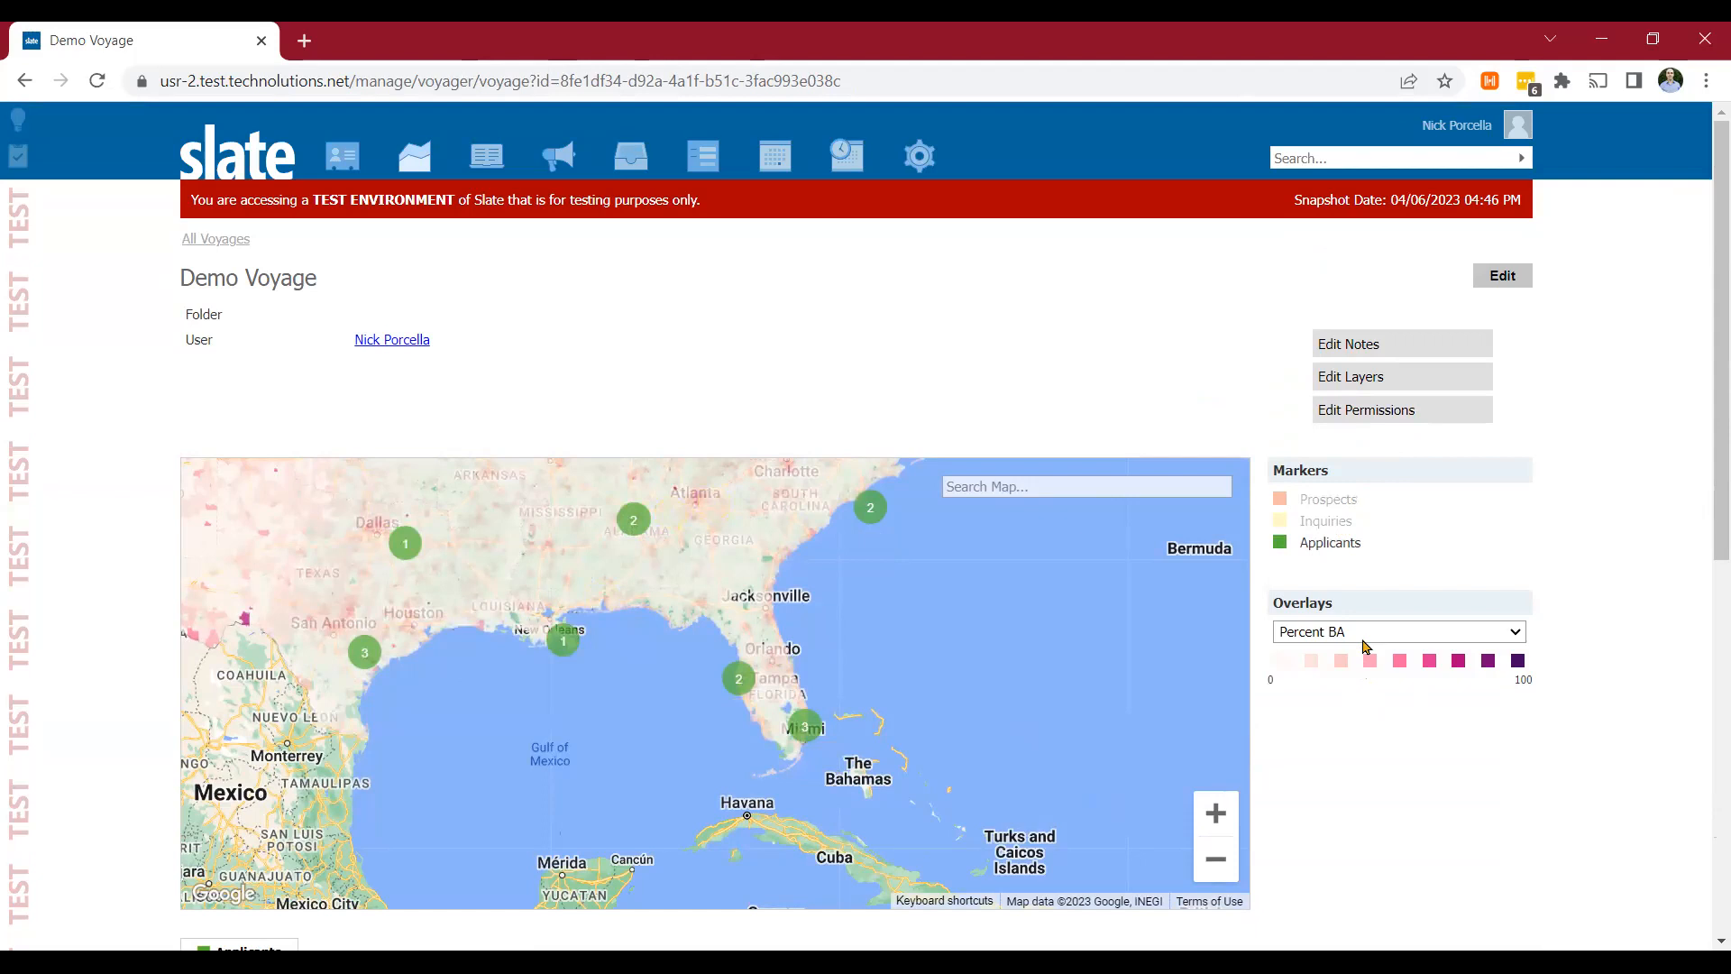
click(1364, 633)
click(1354, 658)
scroll(1663, 486, down, 2)
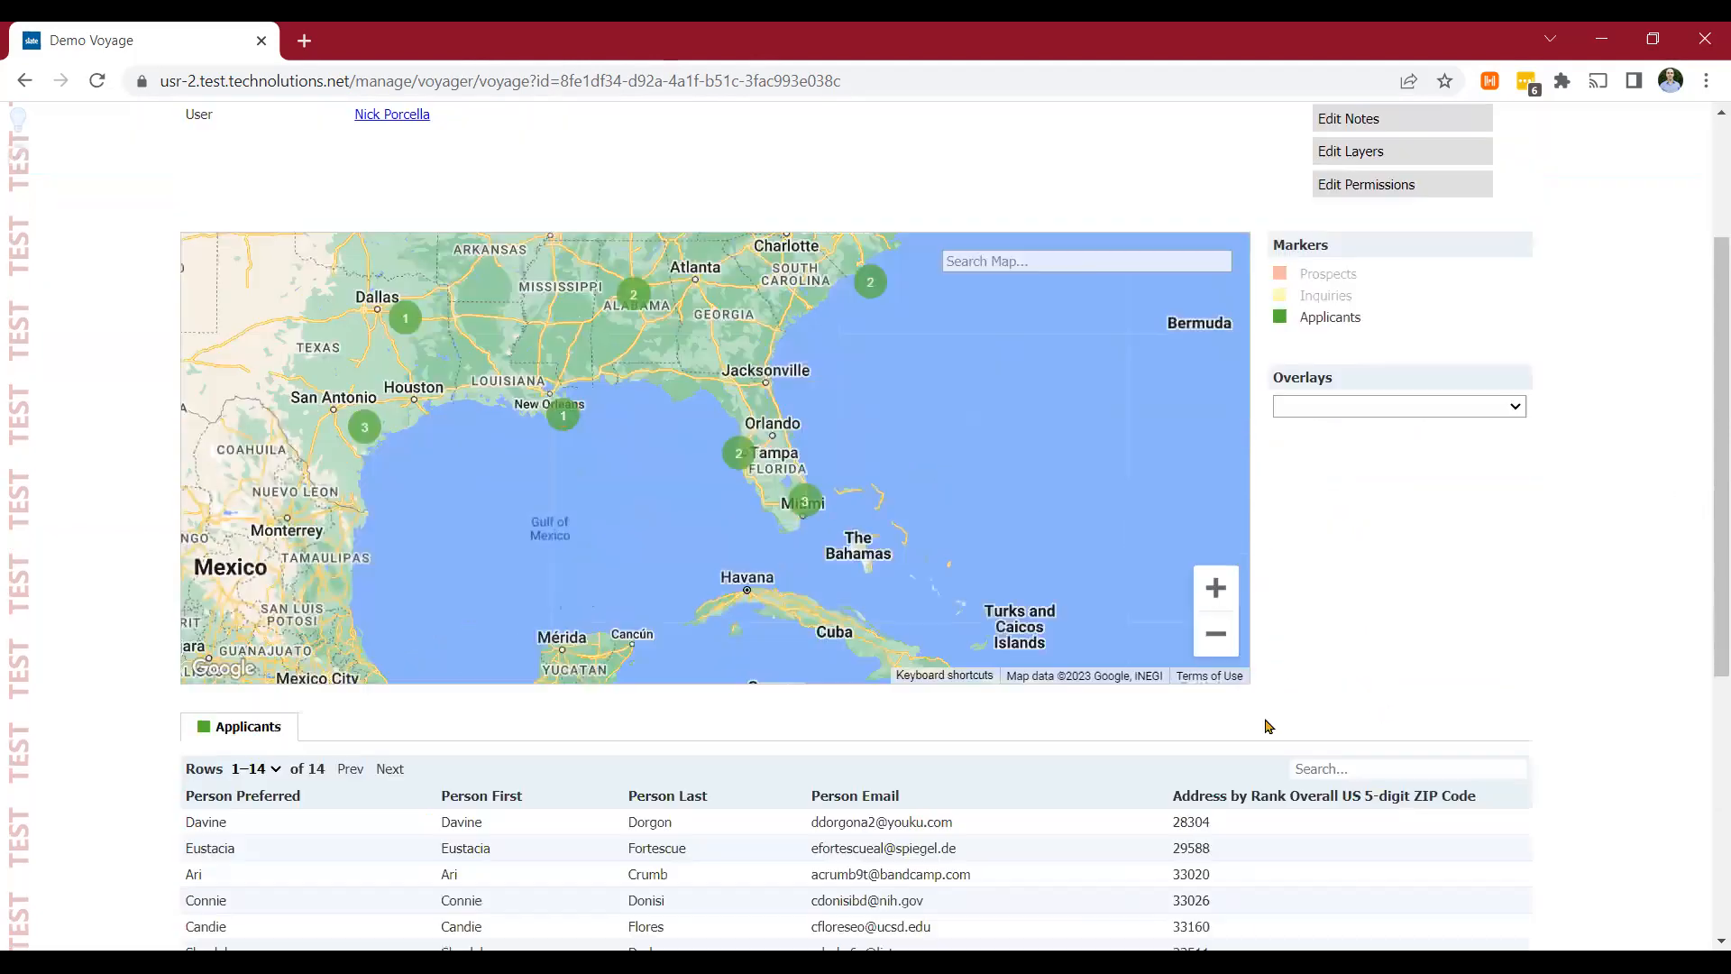
Step: Examine the Applicants markers across the whole United States on the Demo Voyage map
drag(562, 324, 589, 516)
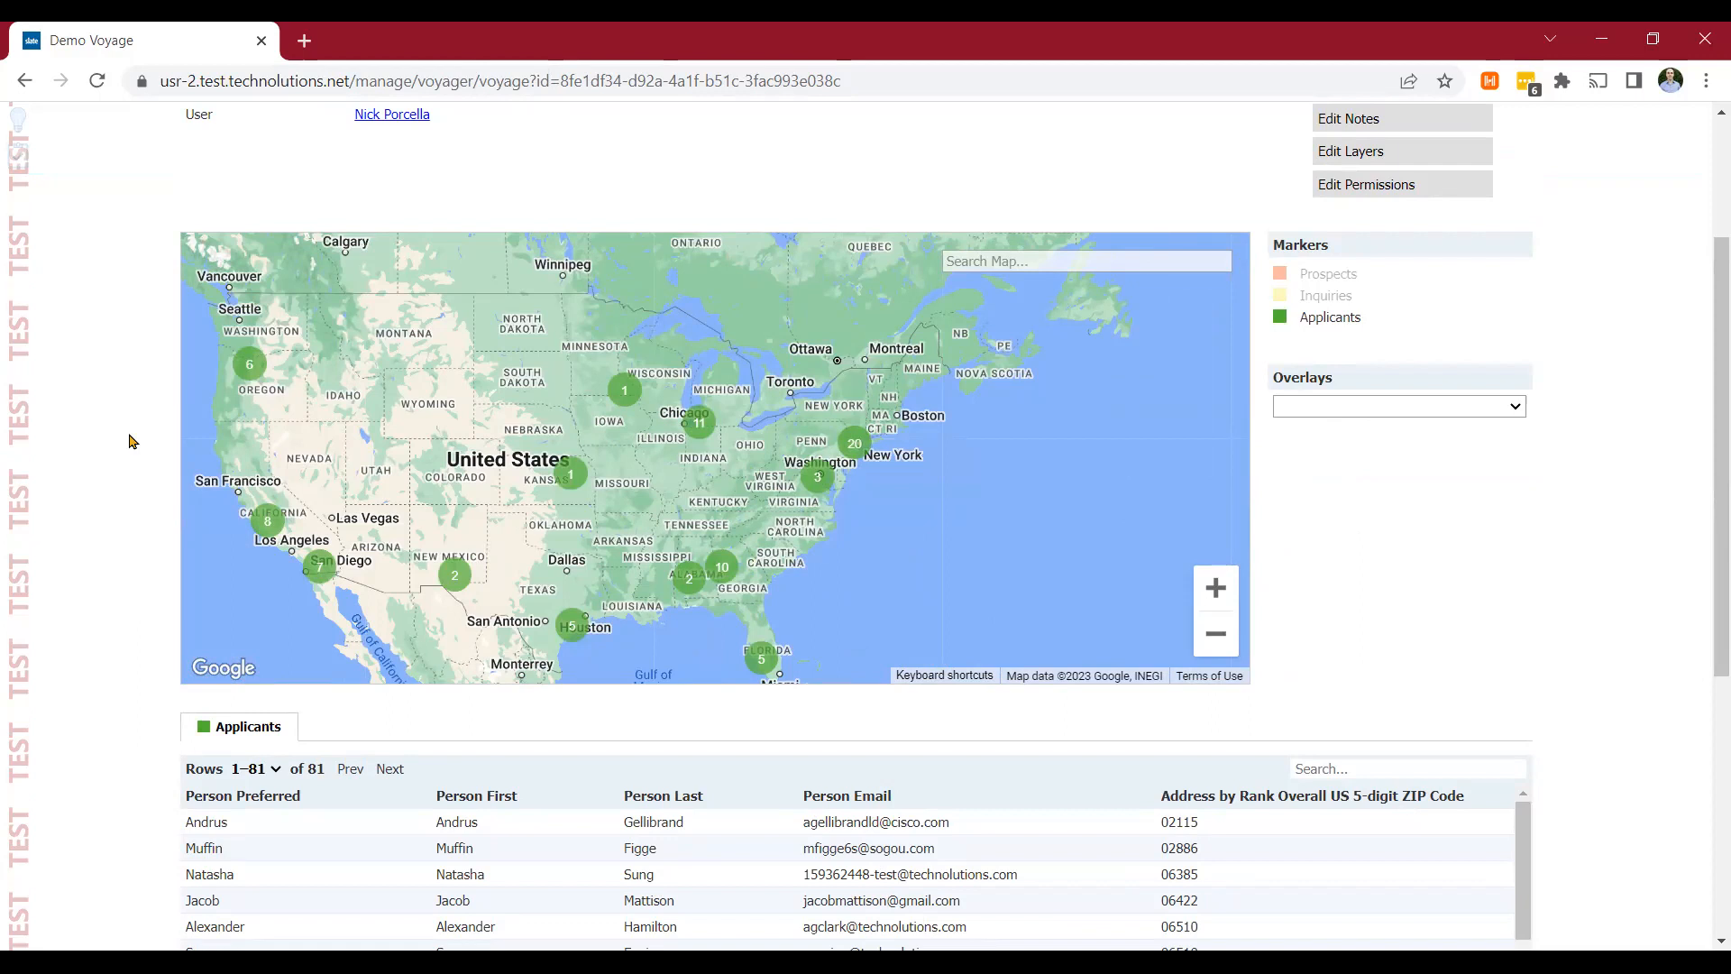
drag(320, 431, 441, 426)
drag(550, 465, 538, 451)
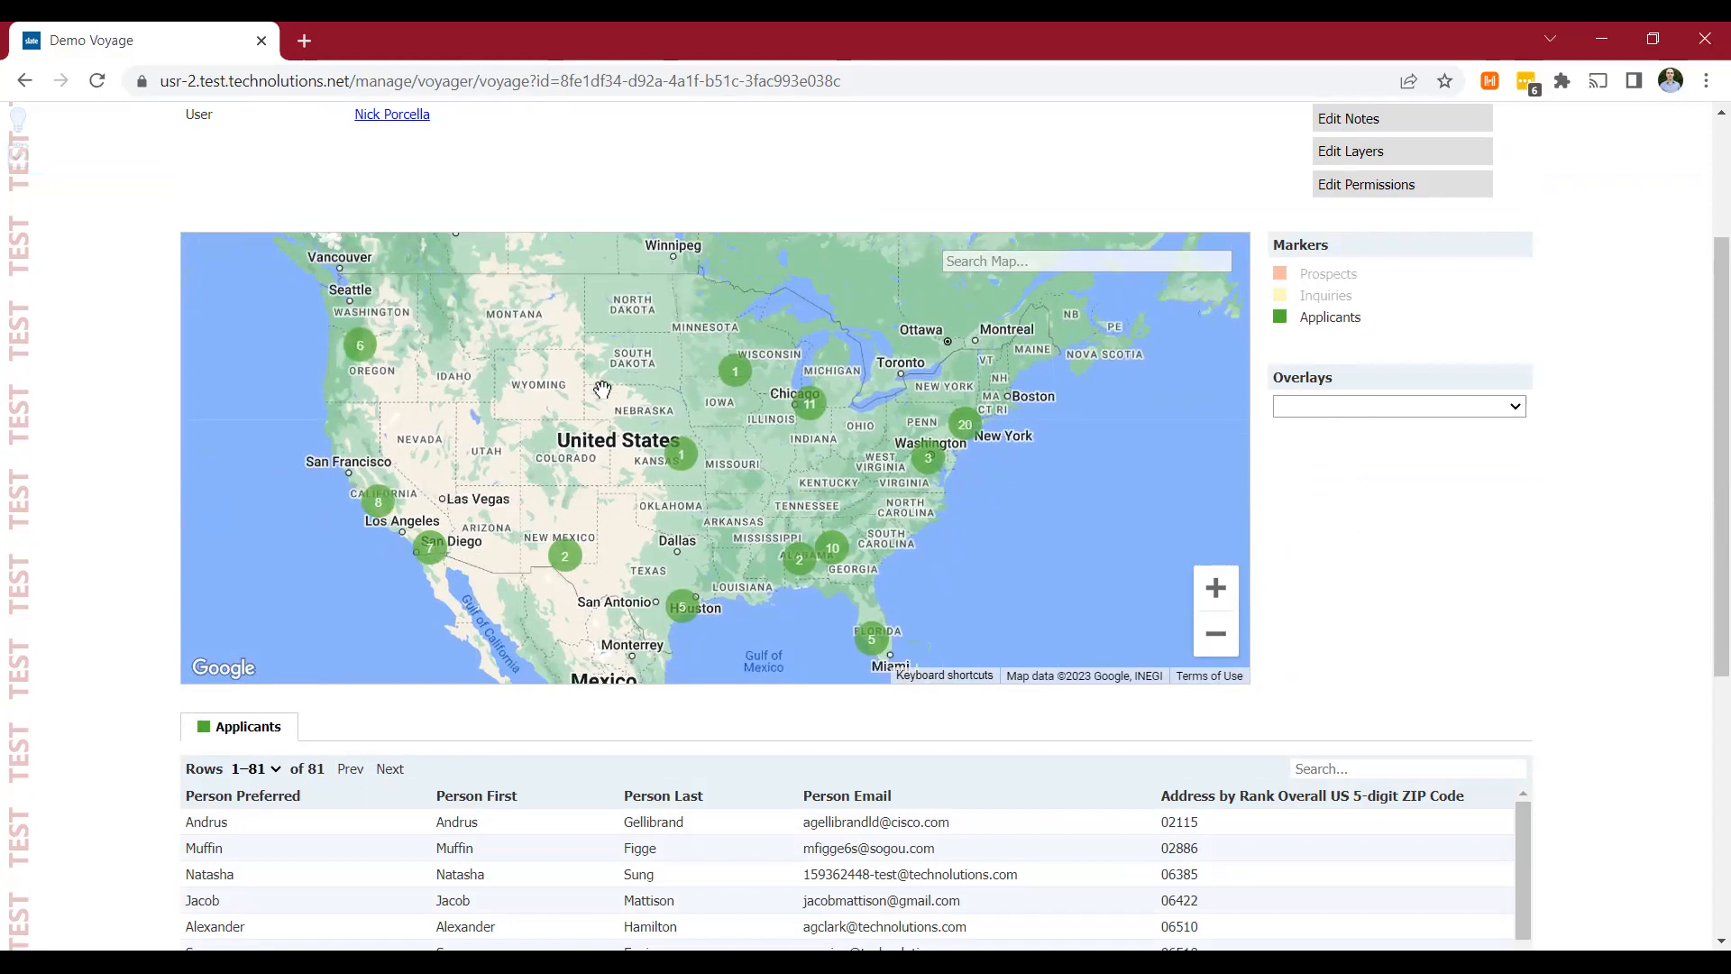
scroll(135, 433, up, 3)
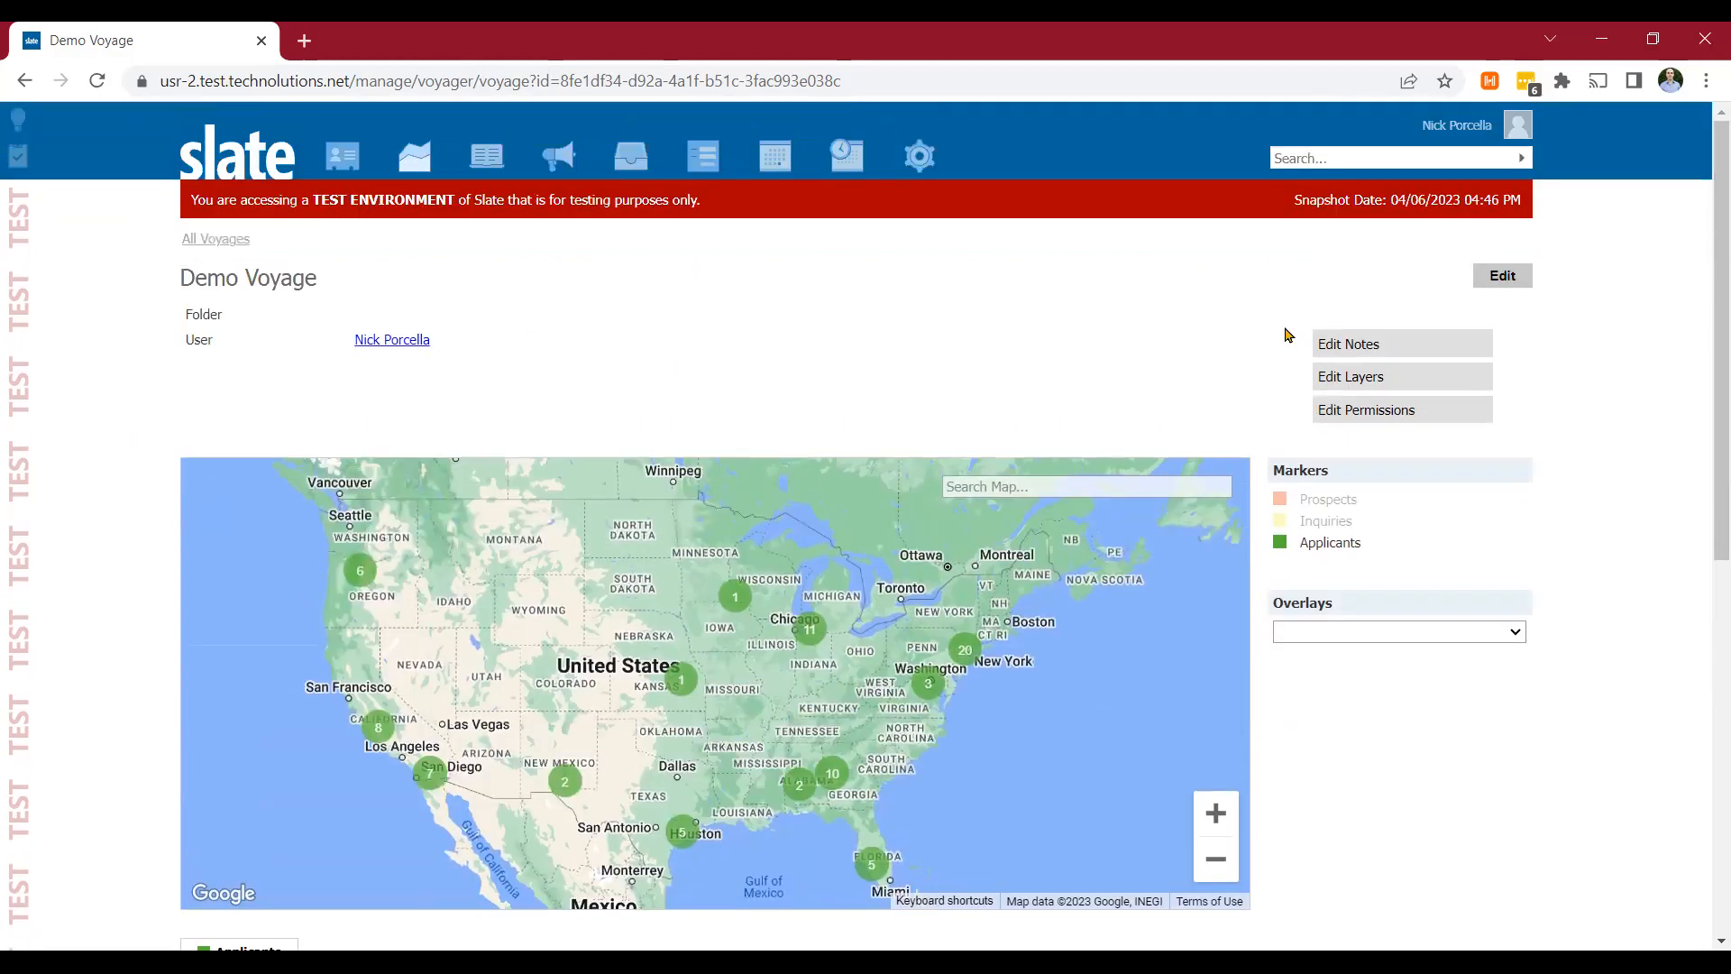
scroll(1074, 298, down, 1)
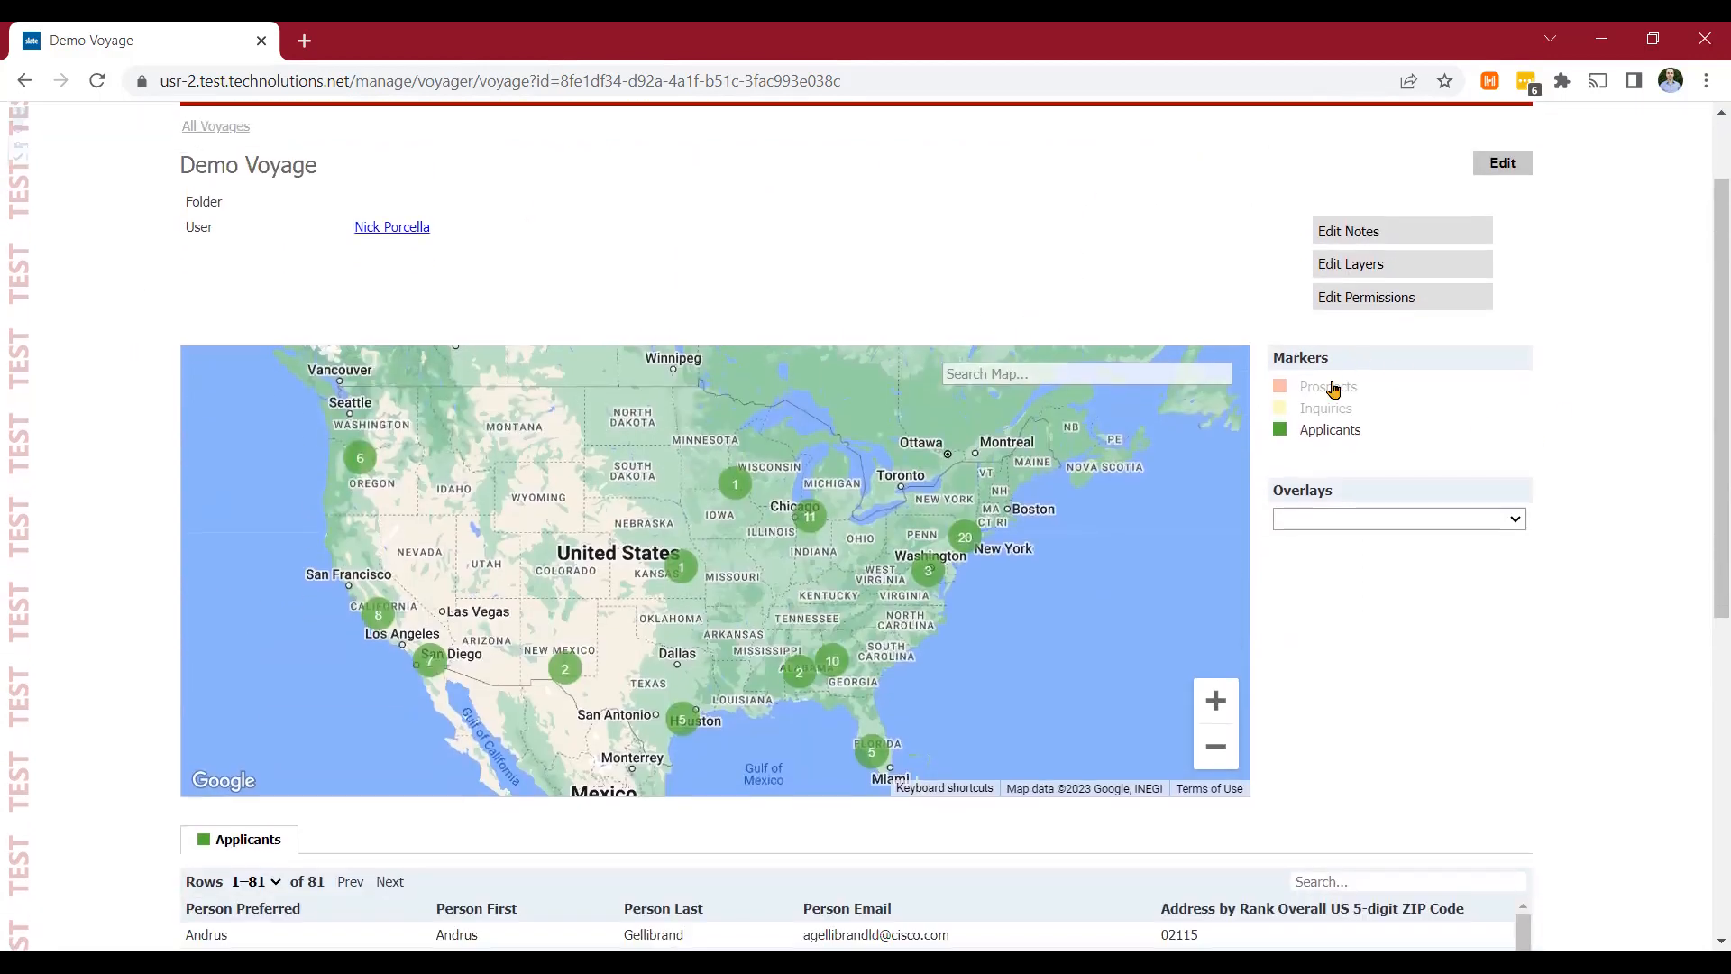